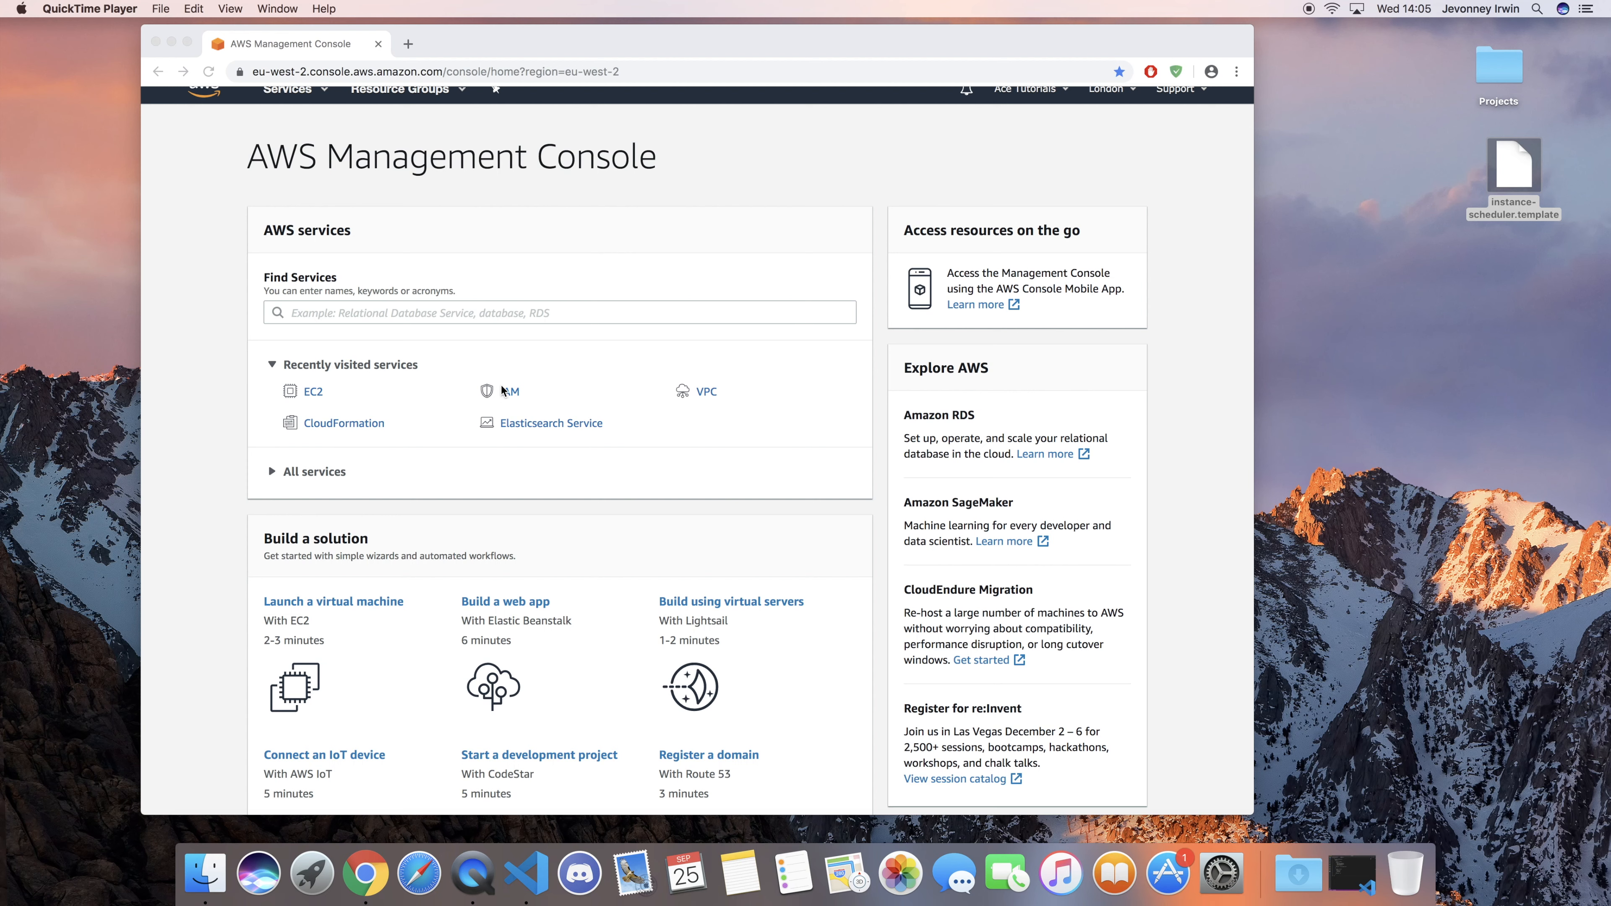
Step: Open the IAM service's policies and start creating a new policy in the JSON editor
click(513, 395)
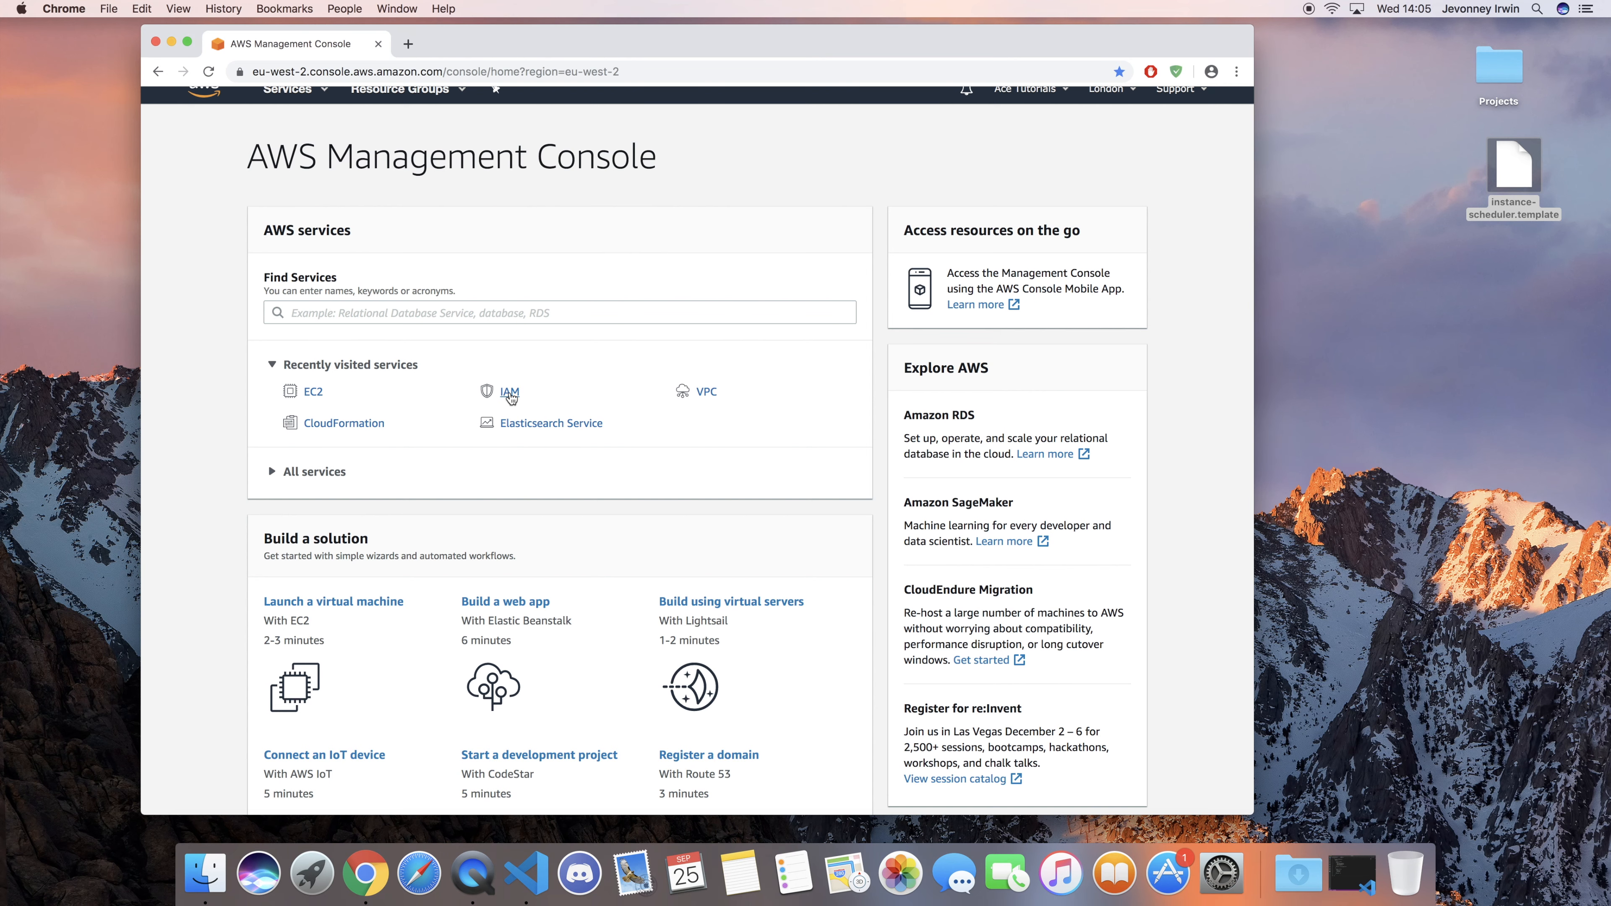
click(512, 395)
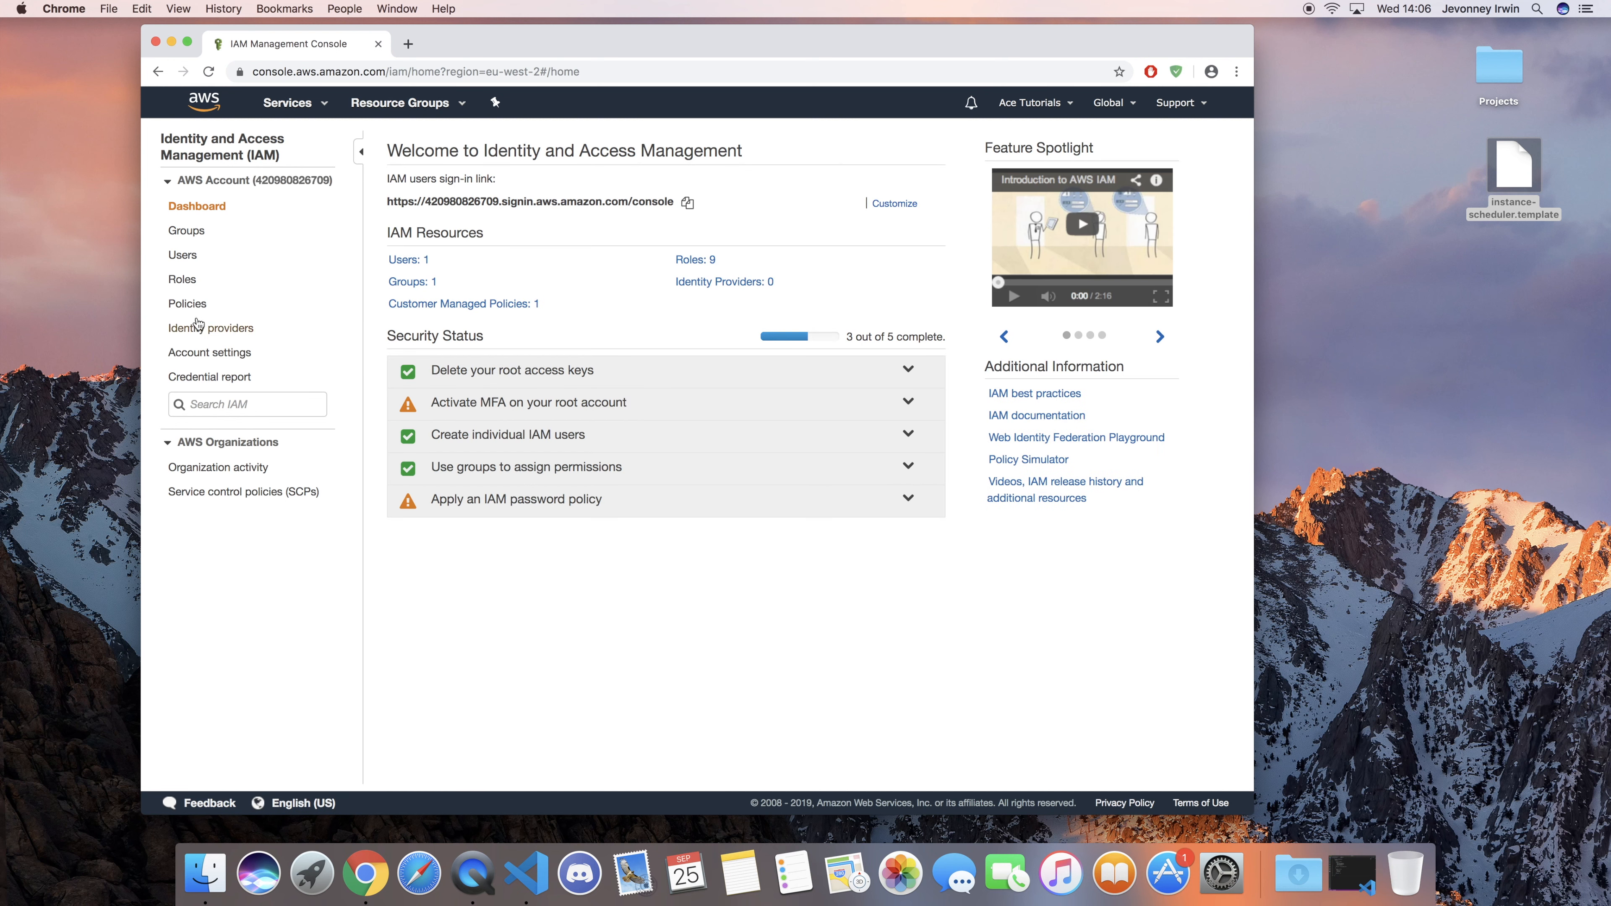
click(191, 307)
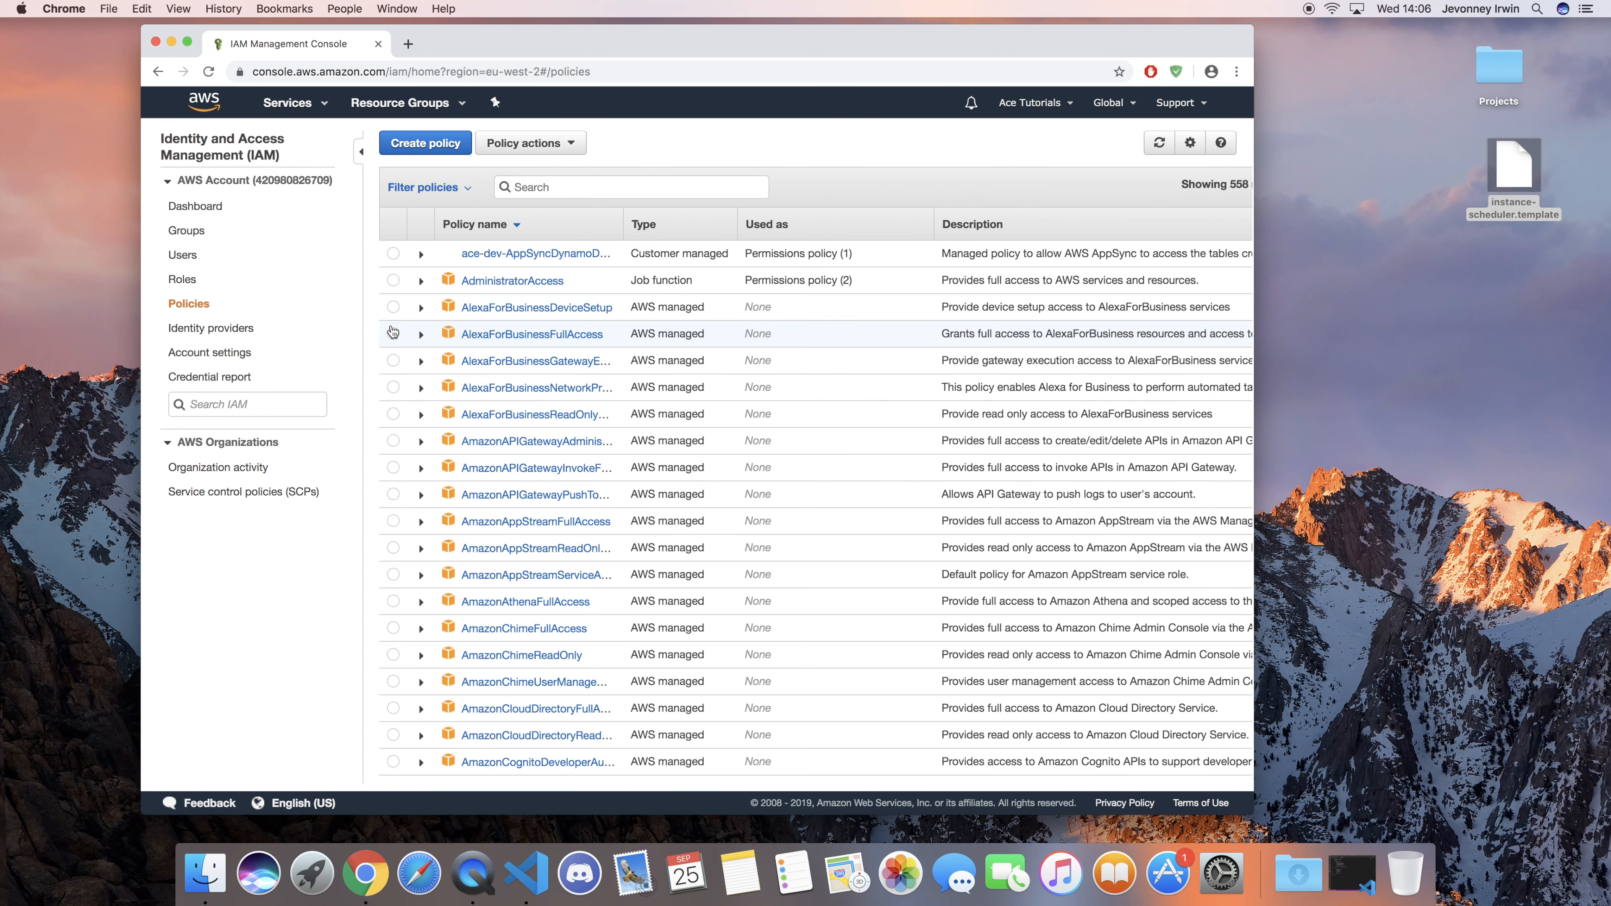
click(421, 145)
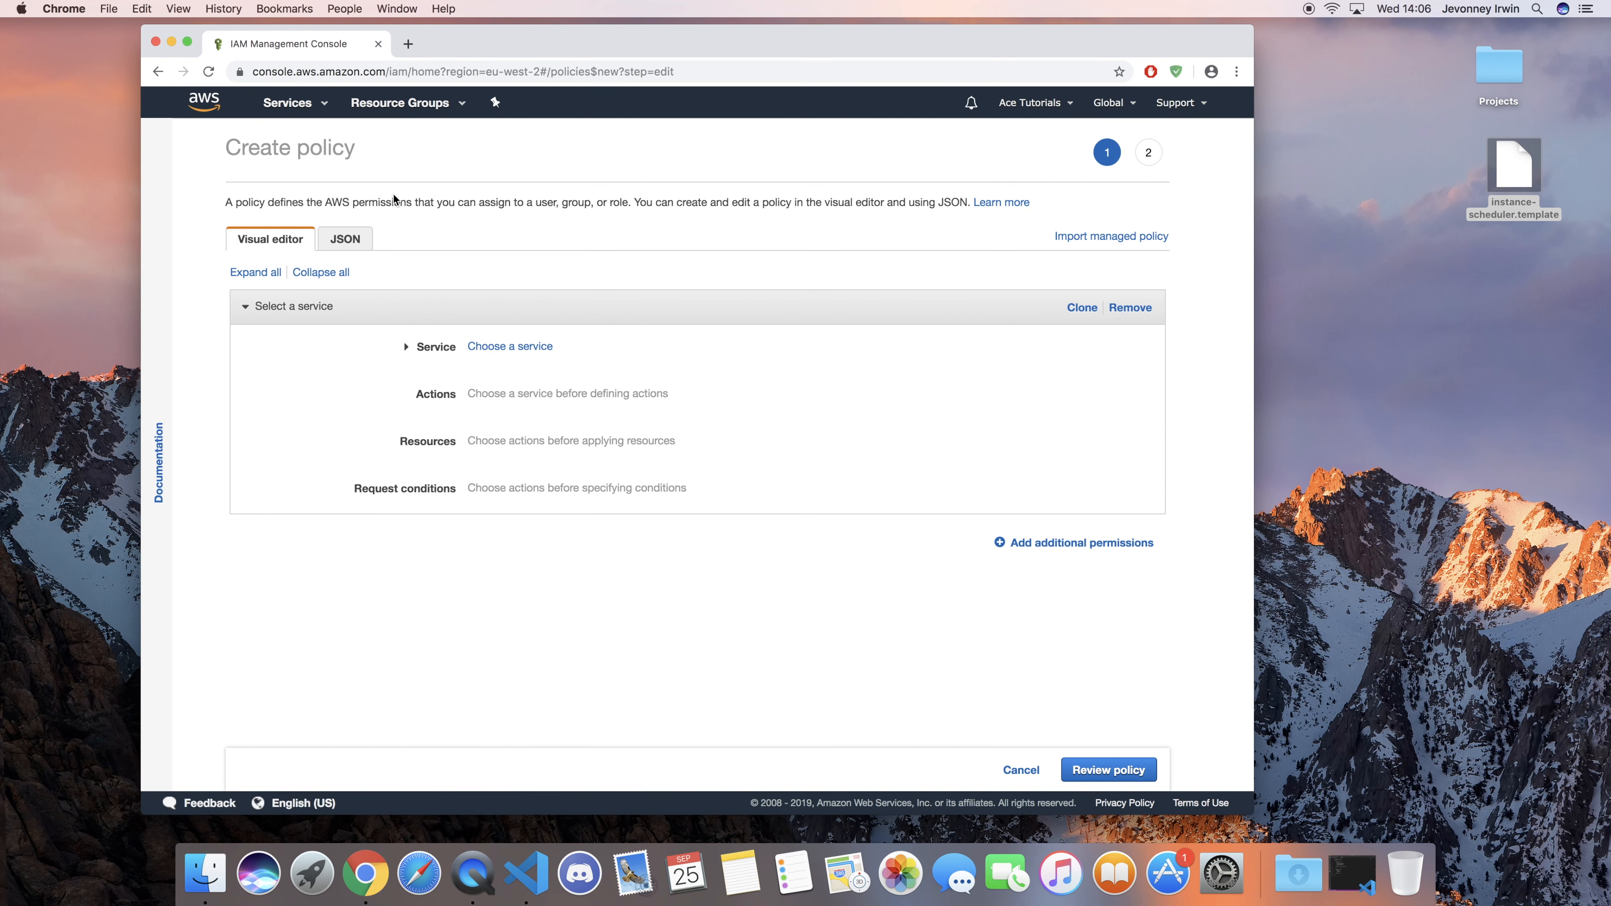
click(345, 246)
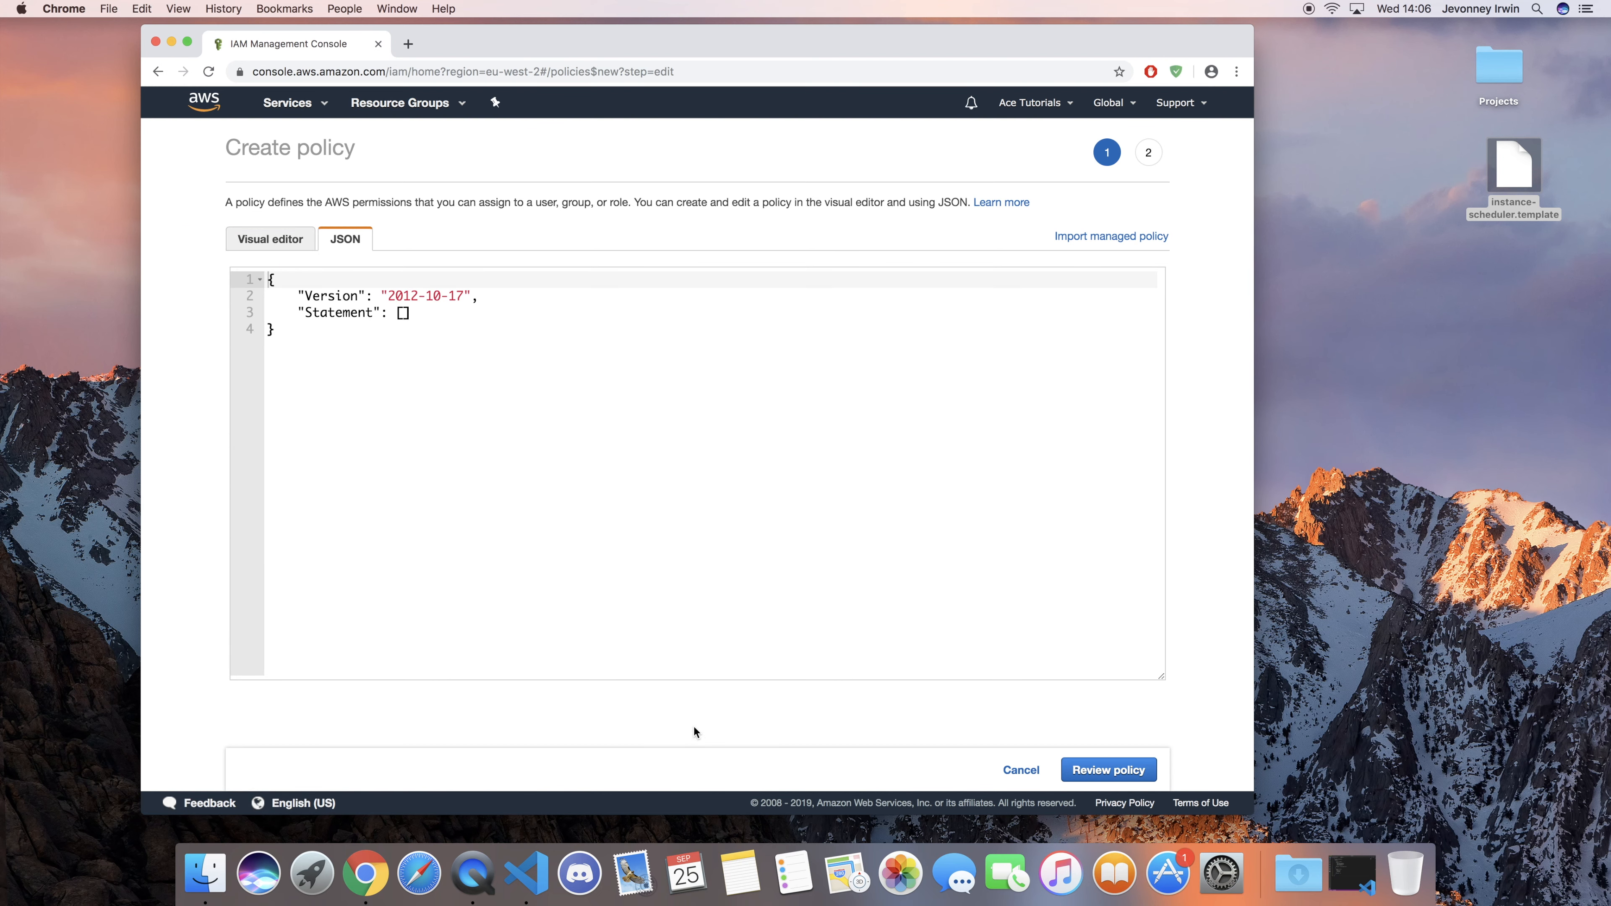
Step: Switch to Visual Studio Code, copy the entire policy JSON from the Untitled-1 file and minimize its window
click(1352, 873)
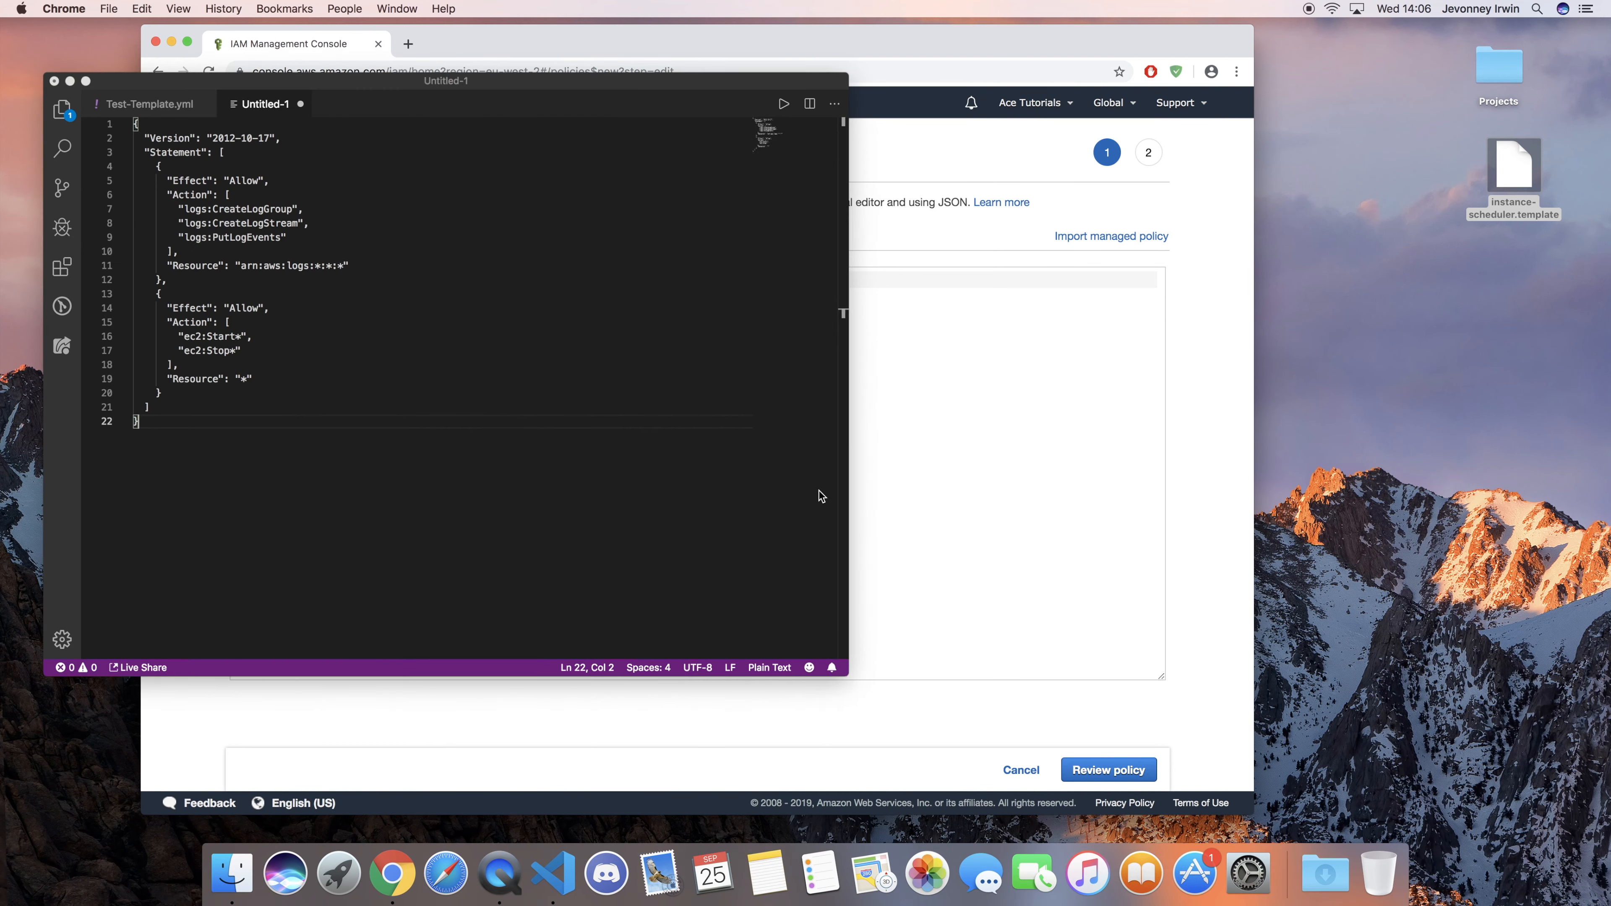
drag(185, 427, 143, 294)
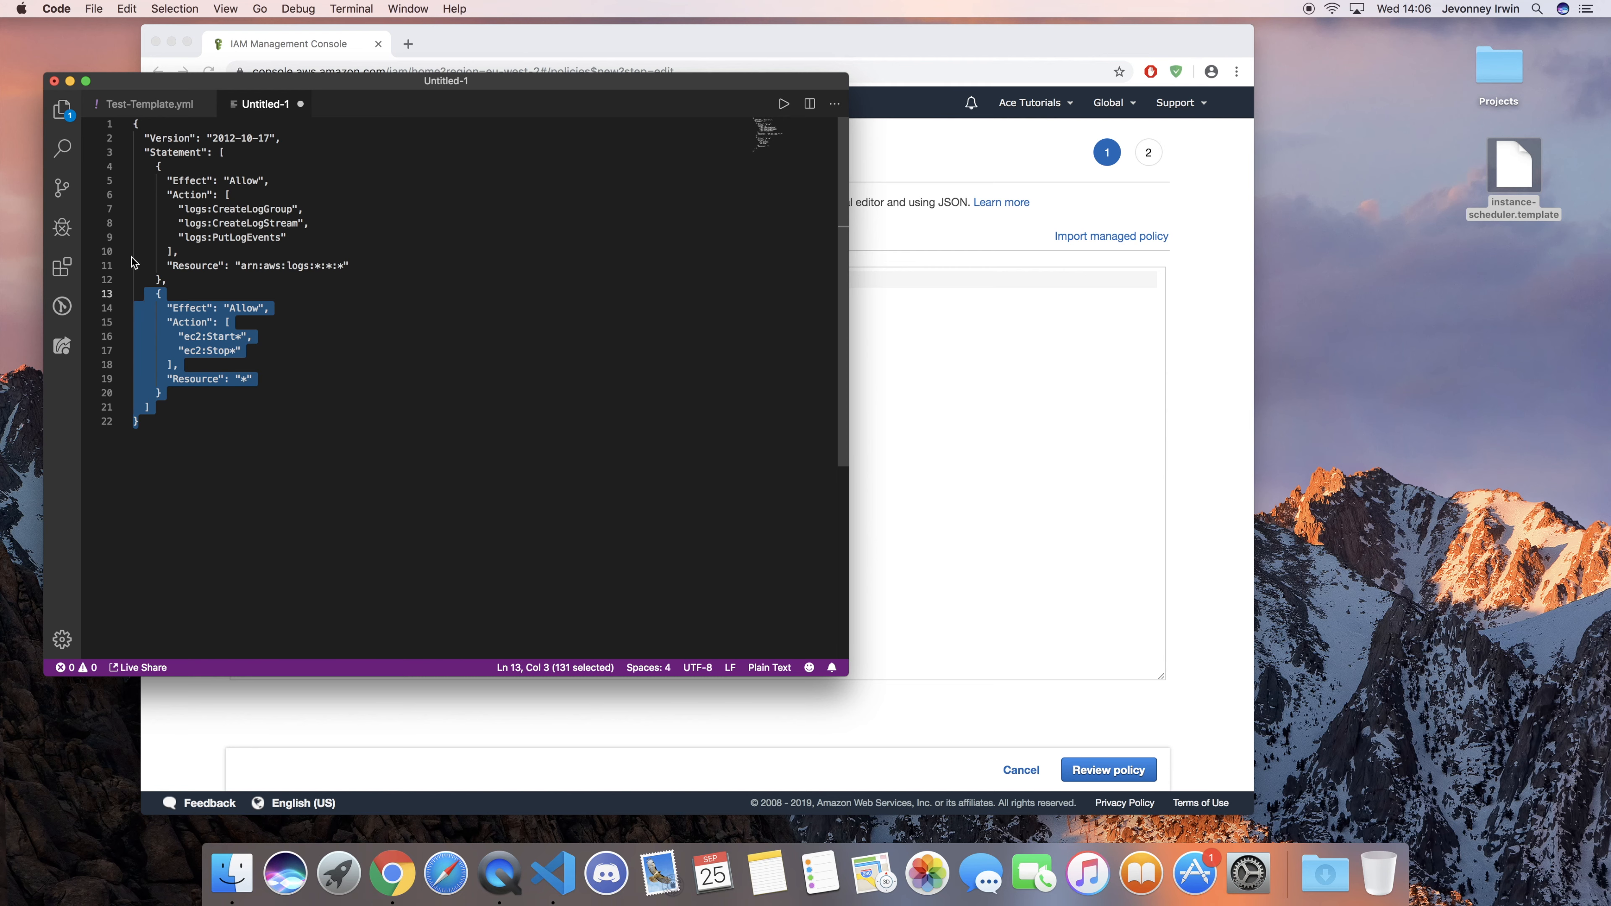
click(198, 420)
key(cmd+a)
key(super+c)
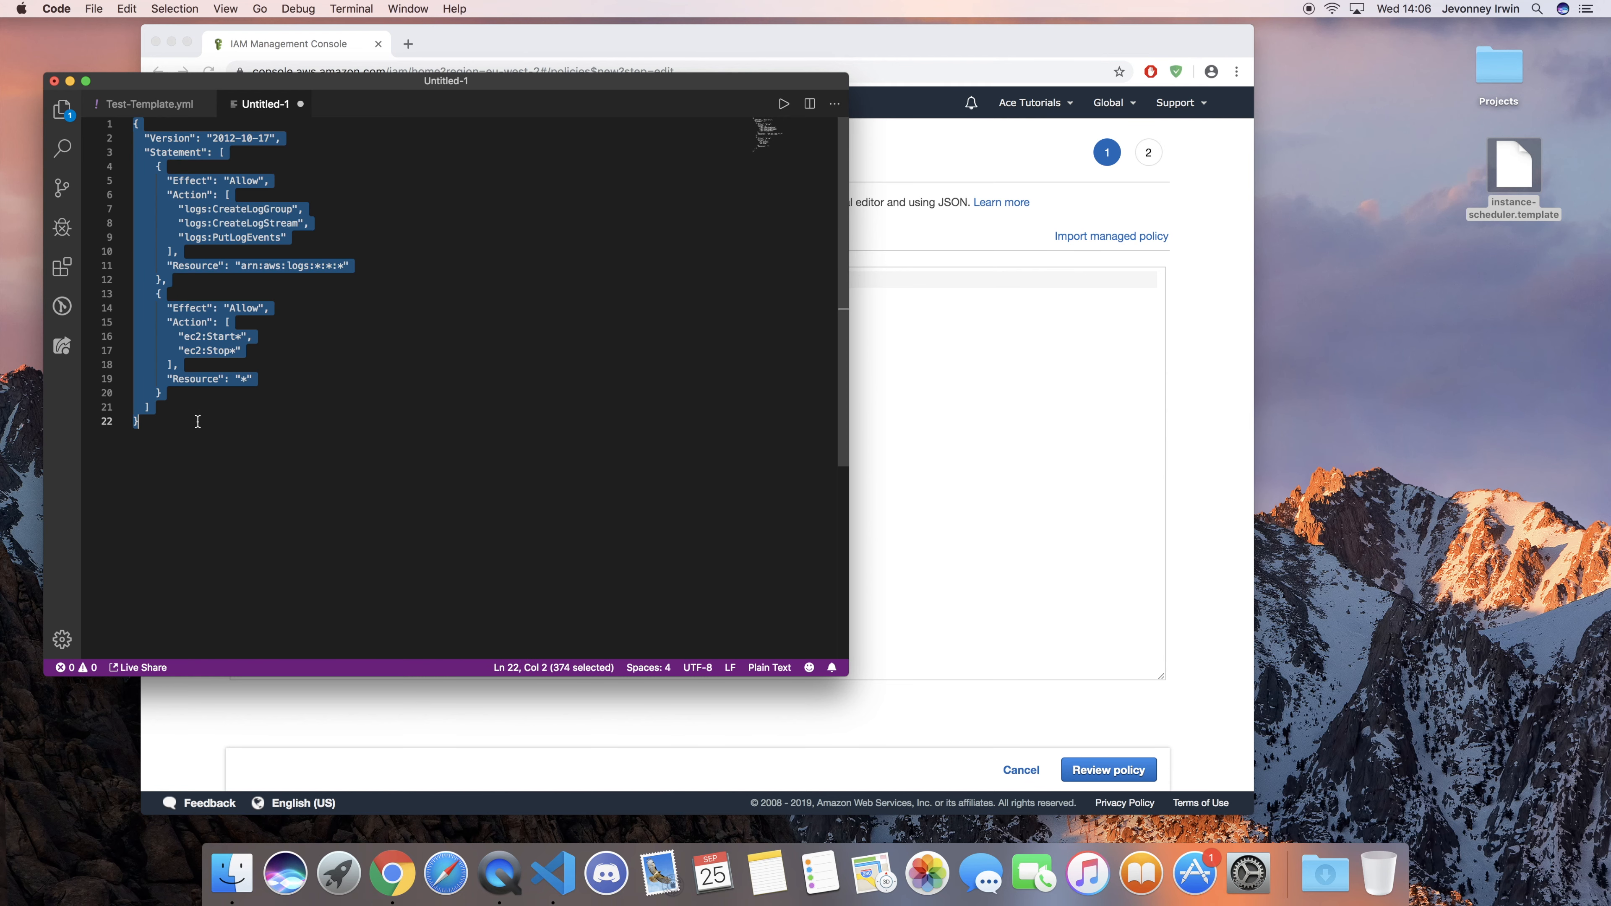
drag(65, 82, 64, 82)
click(69, 82)
key(cmd+m)
Step: Replace the new policy's default JSON with the copied log and EC2 start/stop statements, and proceed to the policy review
key(cmd+a)
click(645, 357)
key(cmd+a)
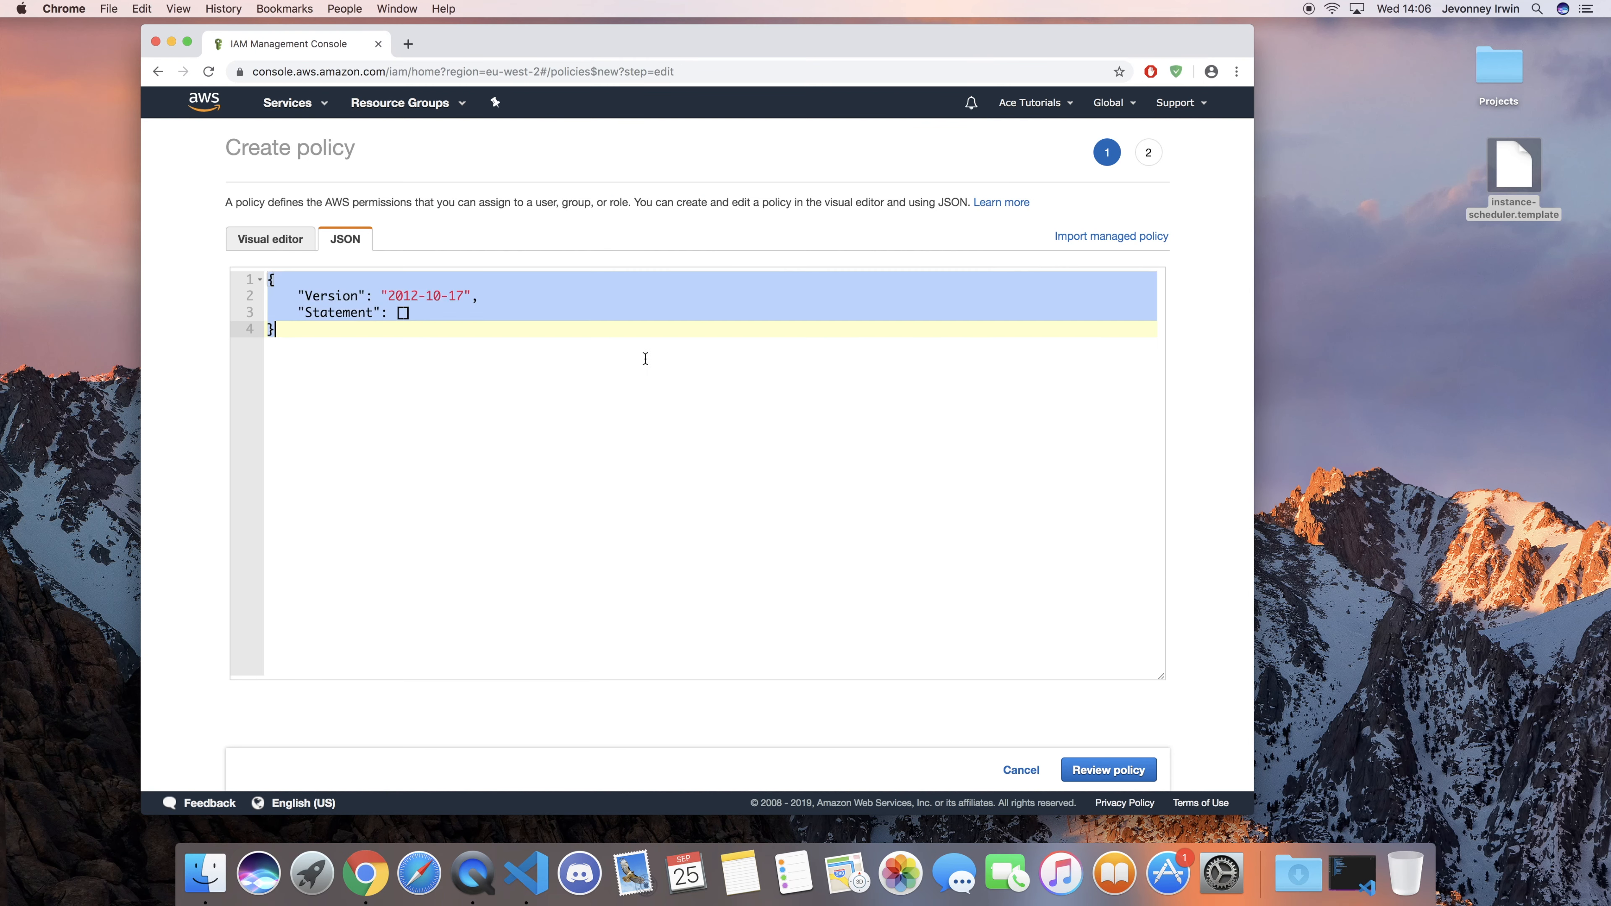
key(BackSpace)
key(super+v)
scroll(753, 501, down, 1)
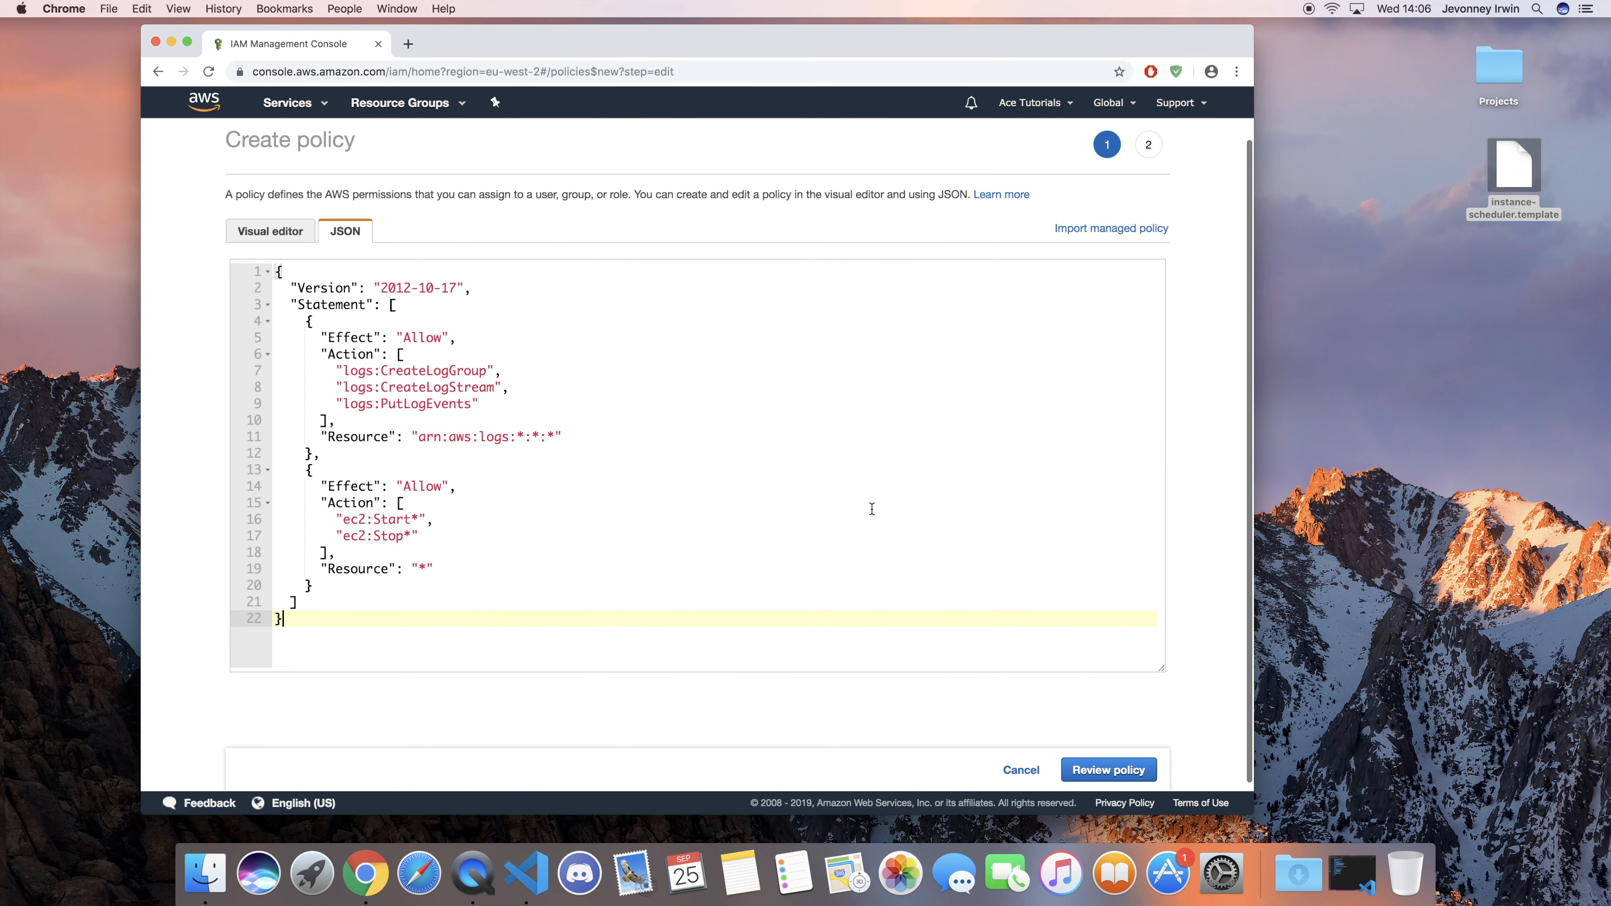
click(1105, 768)
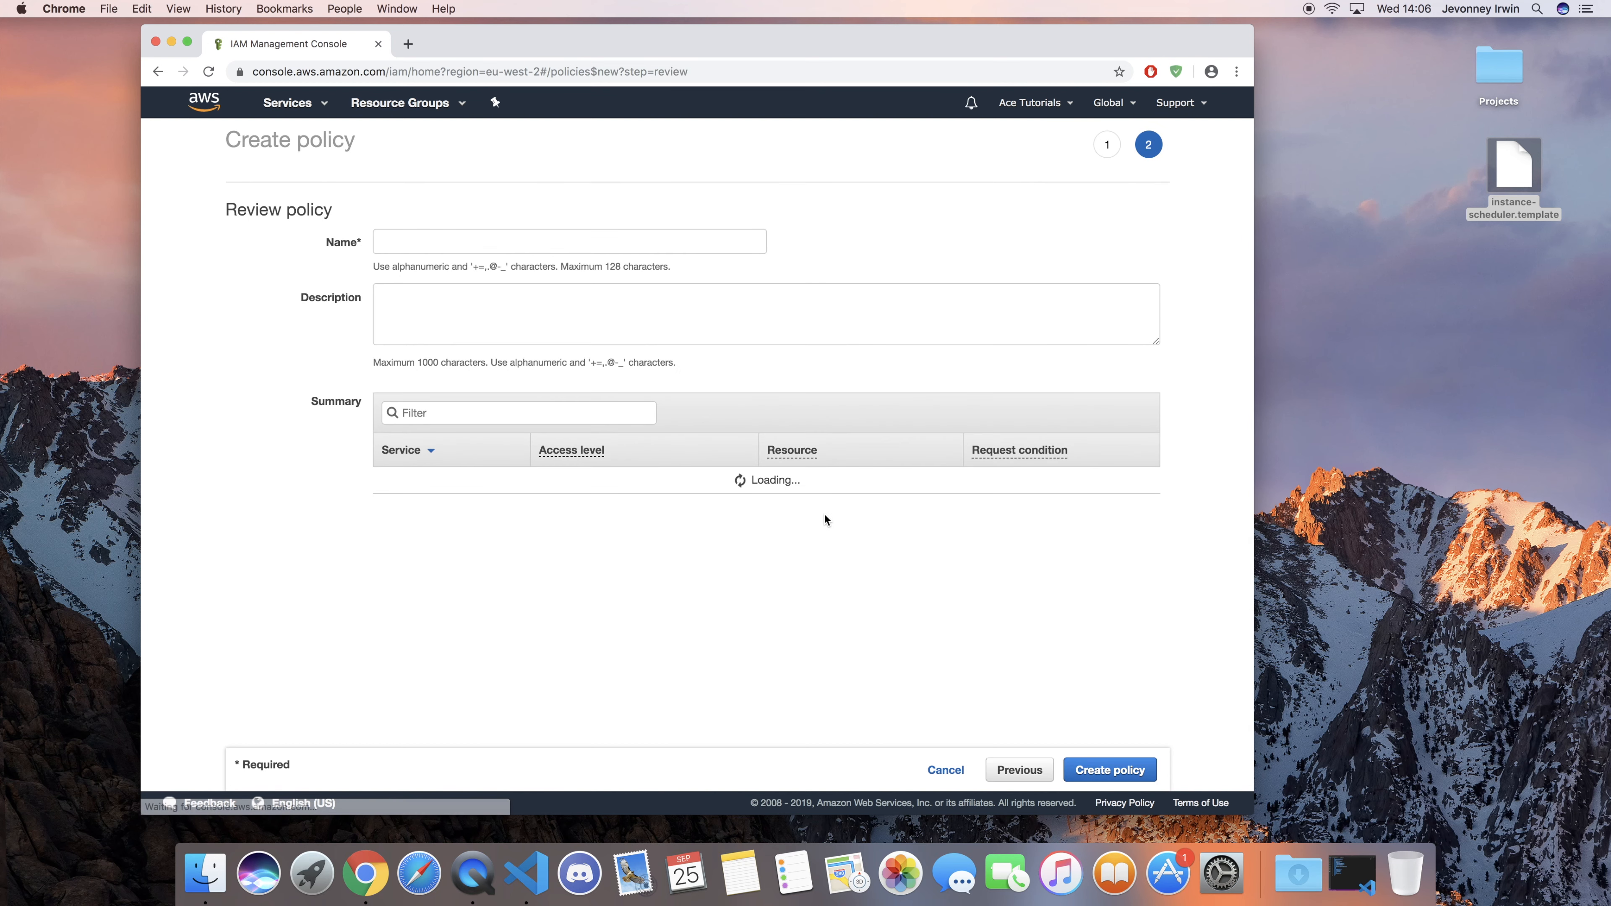
Step: Create the policy with the name ec2_stop_start and the description "Policy to stop and start an EC2 instance"
click(425, 240)
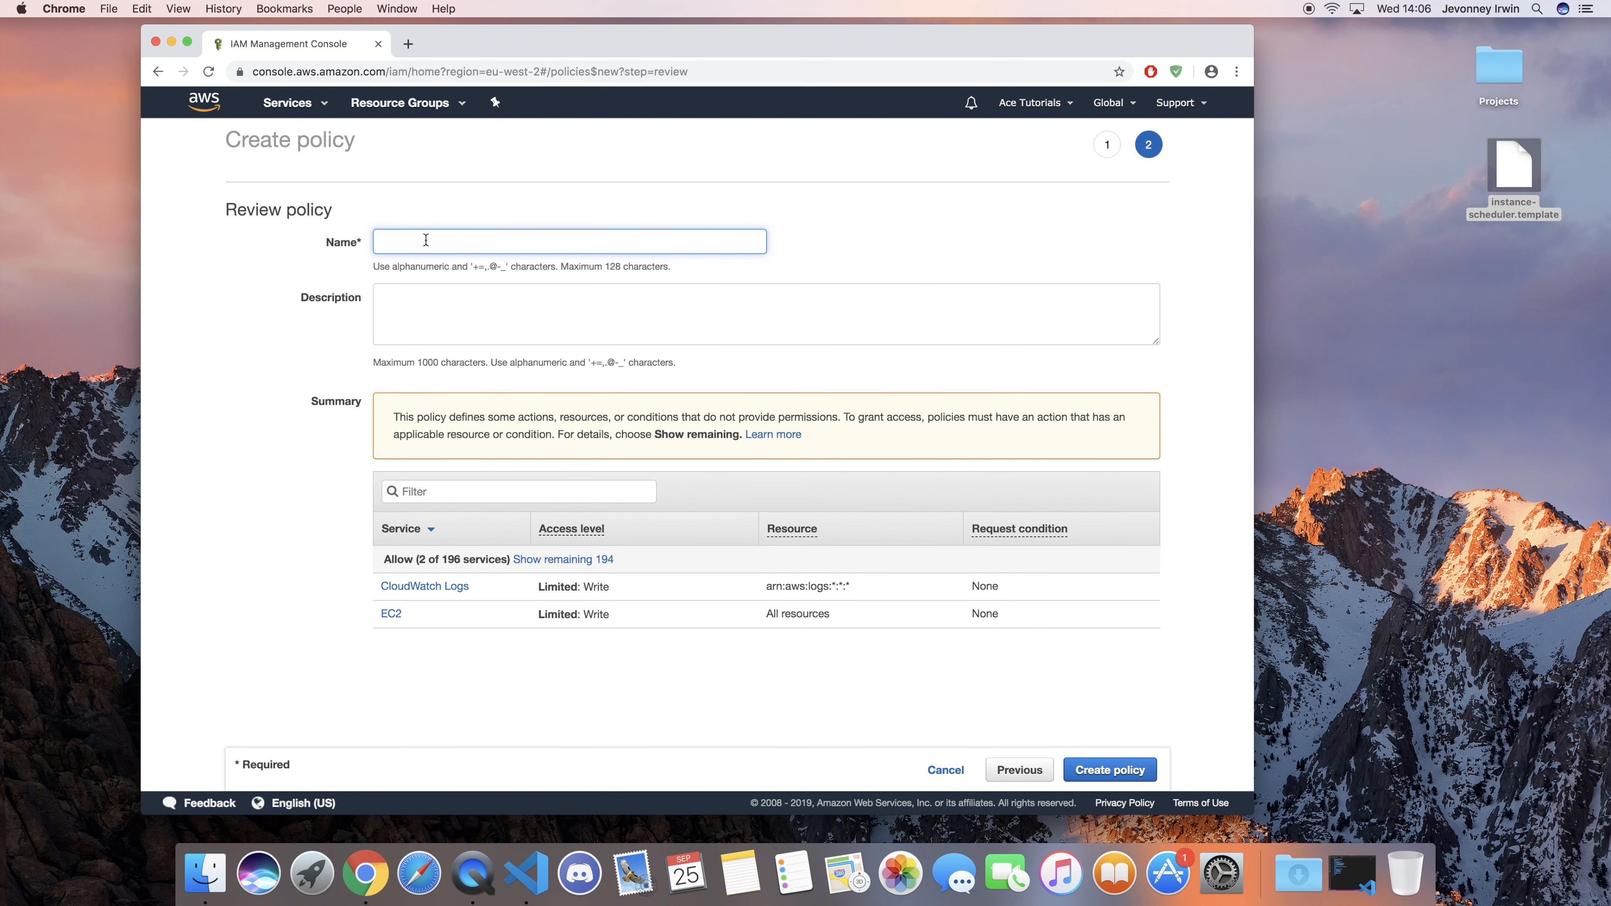
text(ec2)
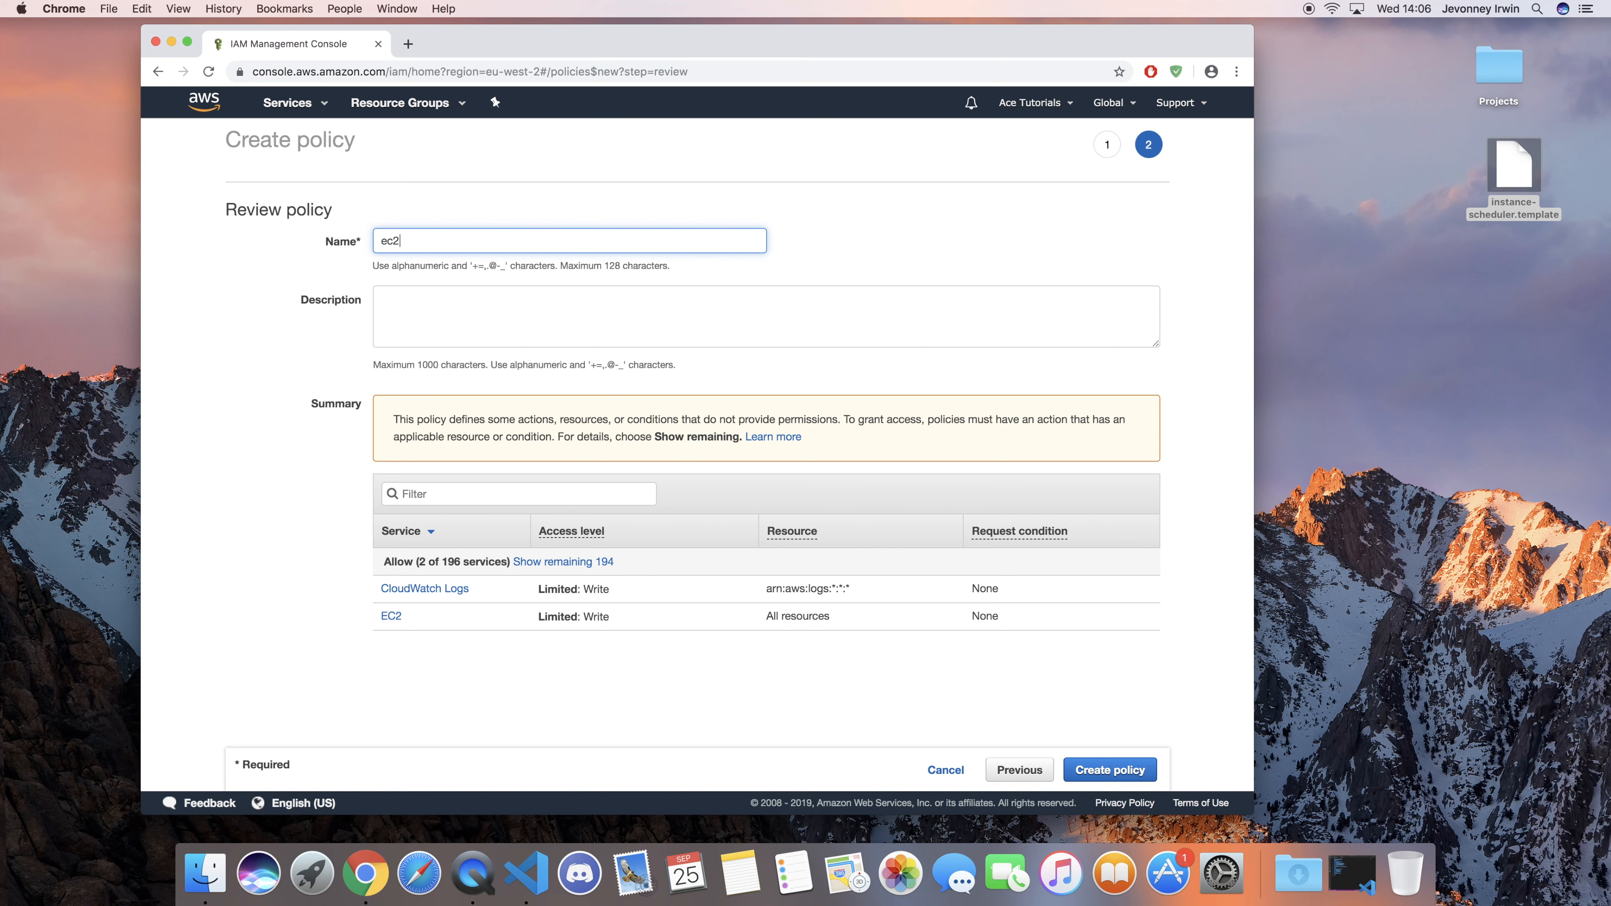
text(_stop_start)
click(586, 319)
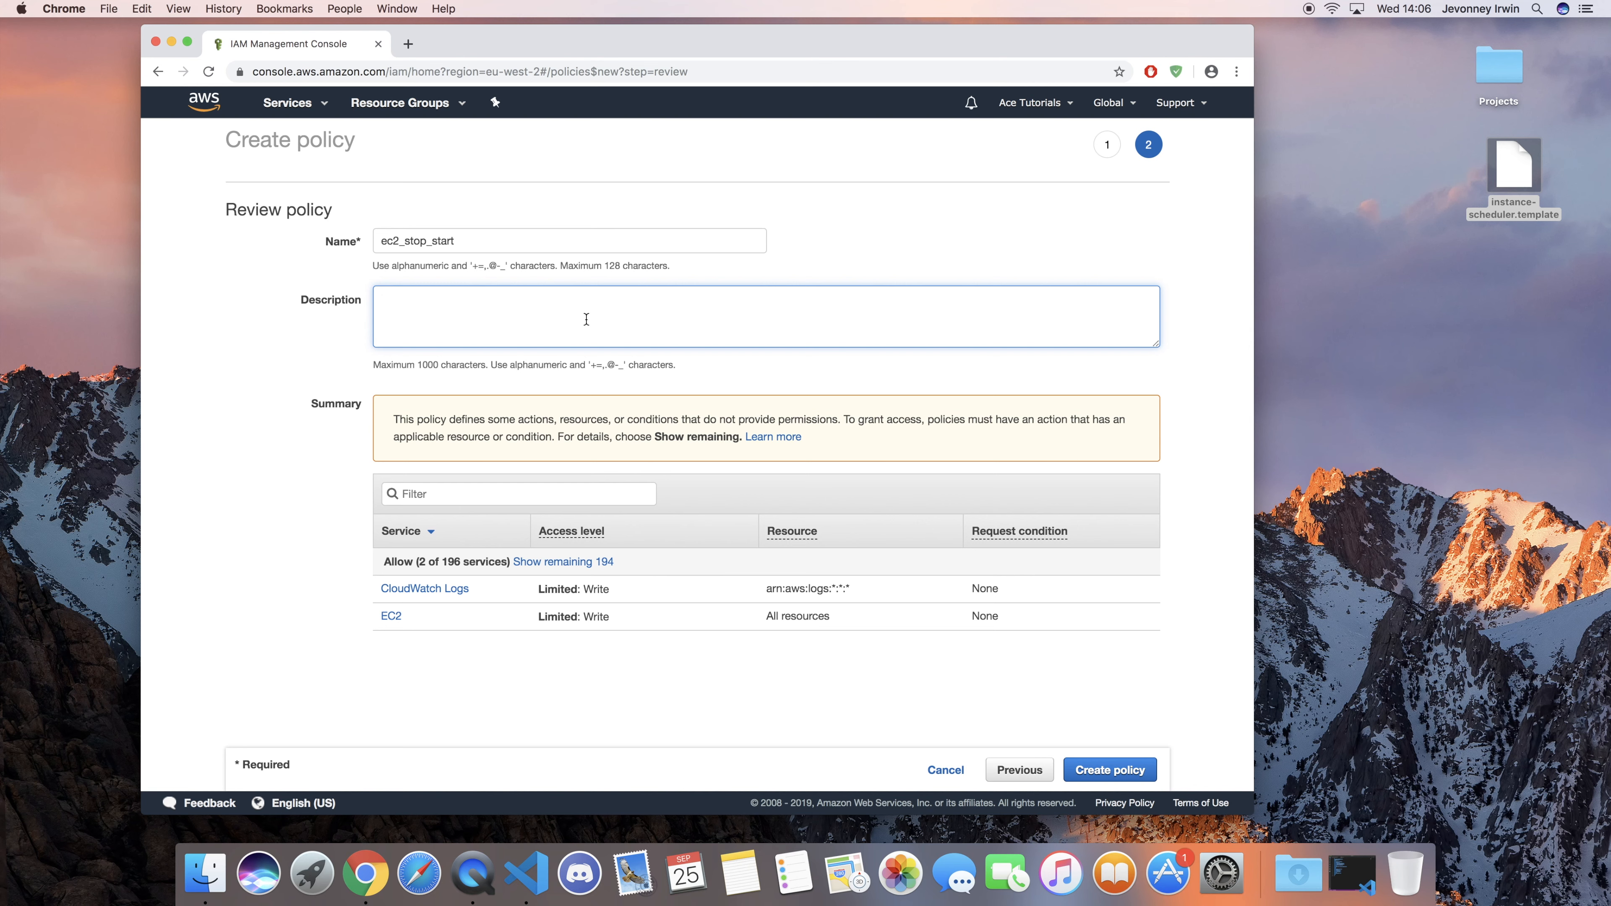
text(Policy to stop and start an EC2 instance)
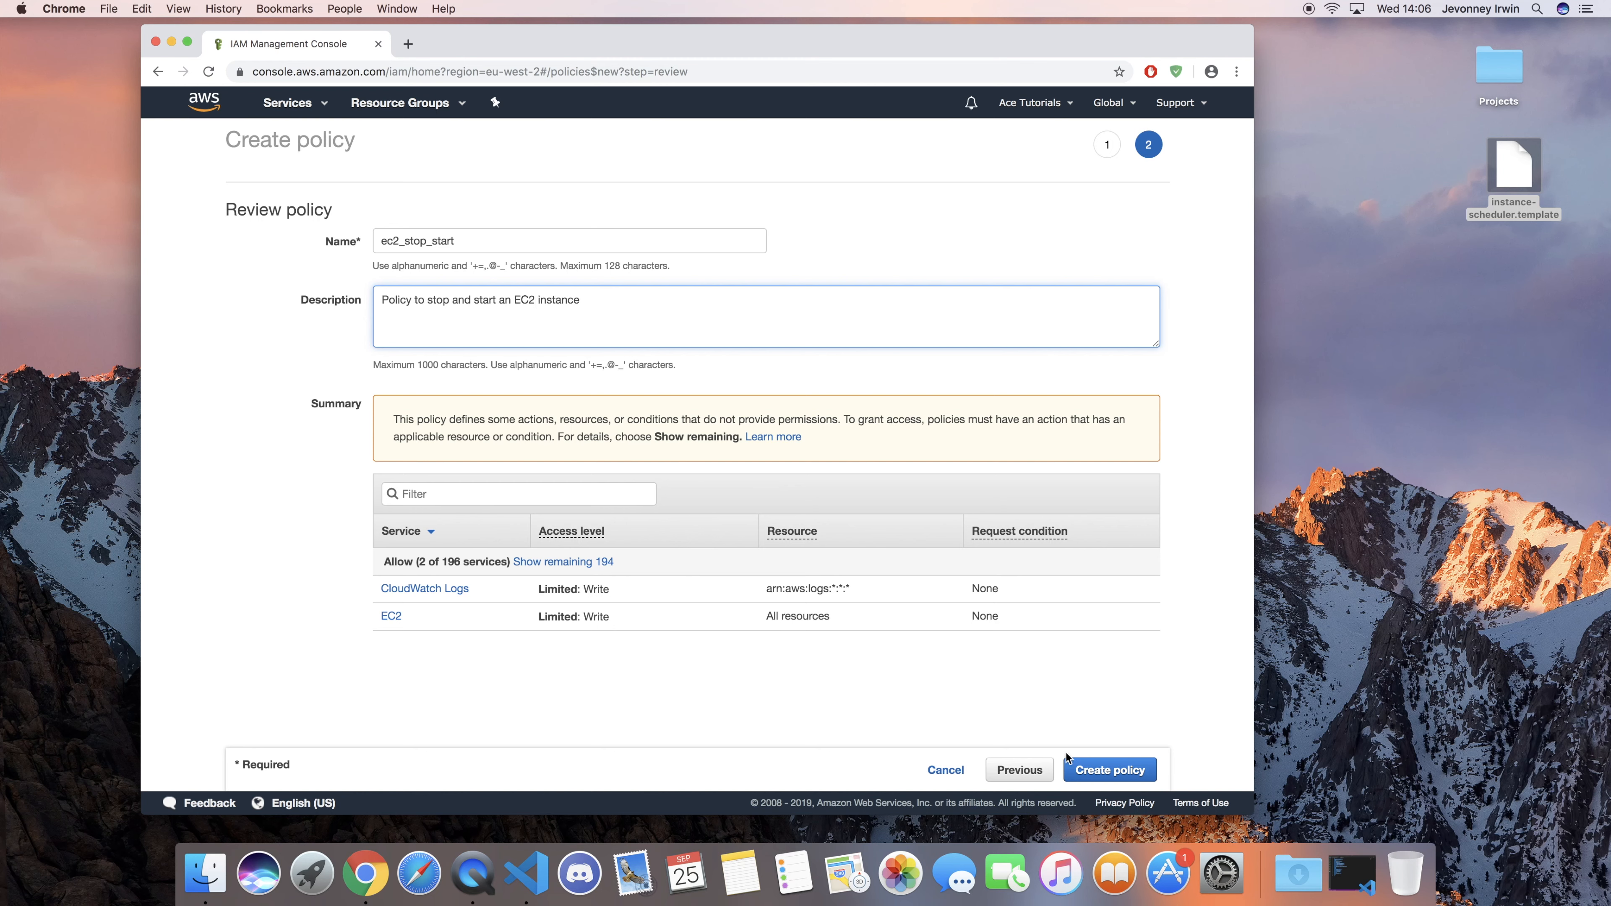
click(1109, 771)
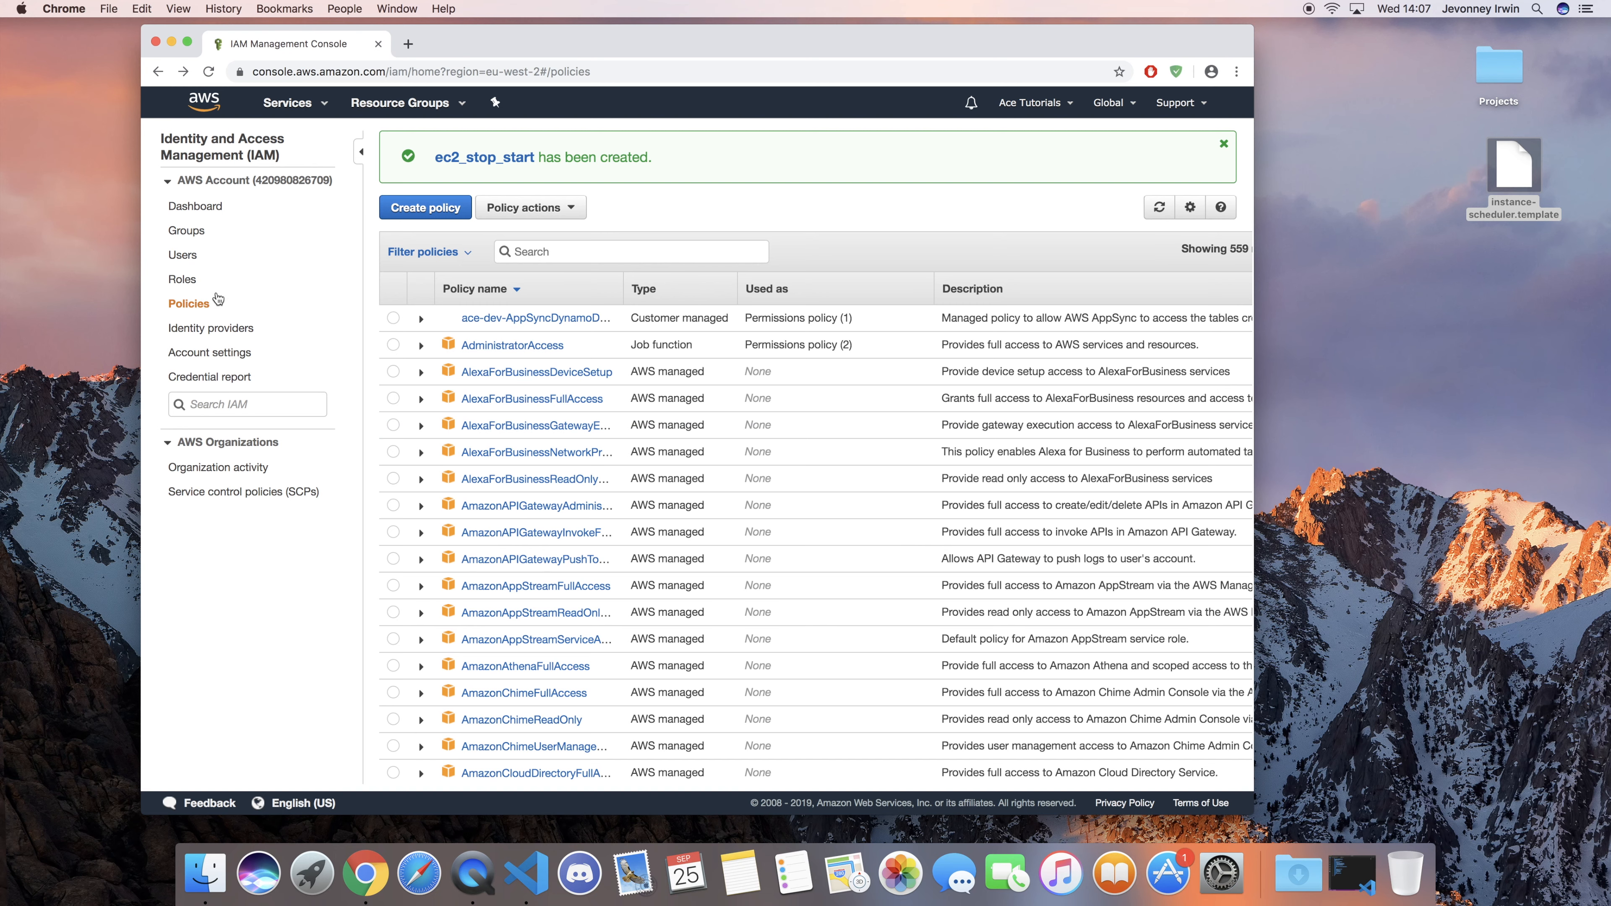
Step: Start creating a new IAM role for the Lambda service and proceed to its permissions
click(182, 284)
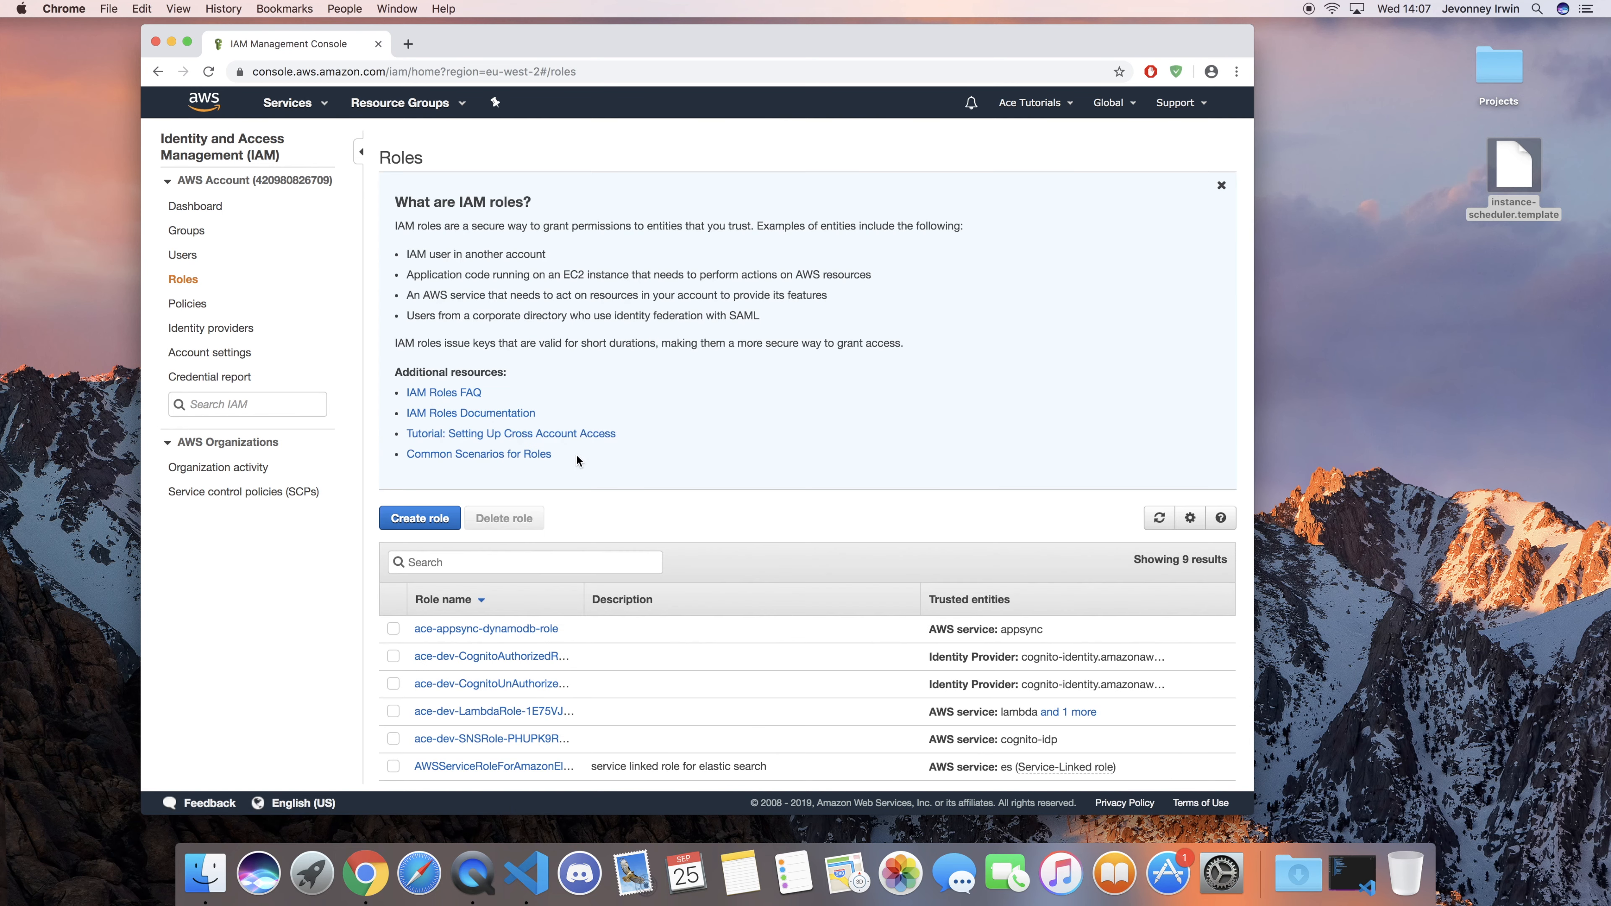
scroll(577, 530, down, 2)
click(423, 387)
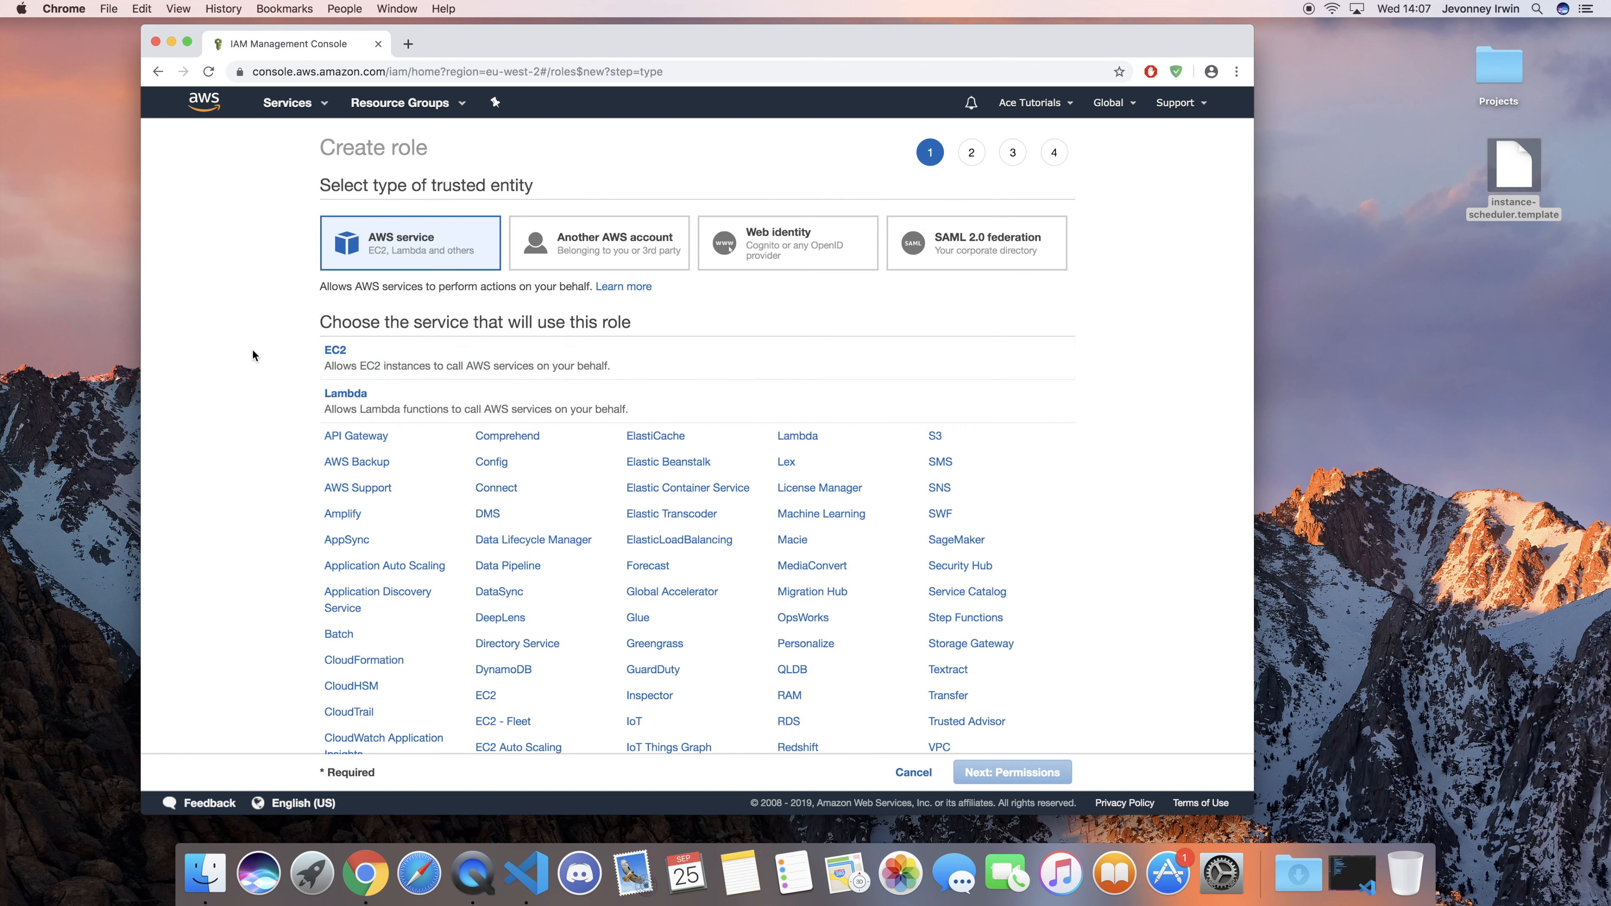
click(351, 401)
click(1048, 775)
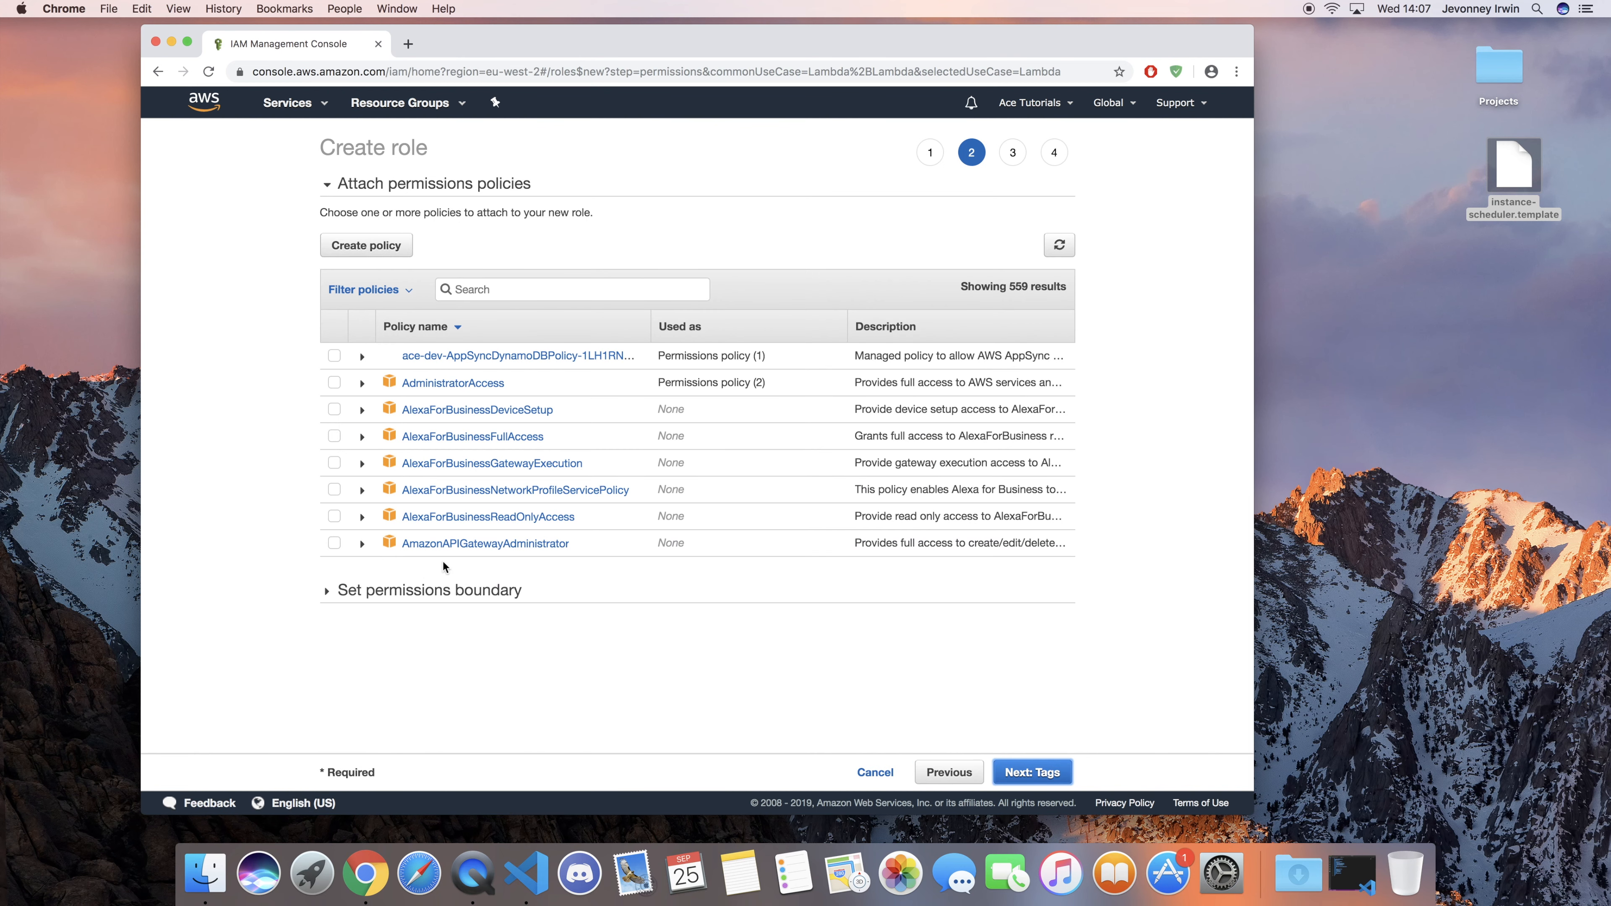
Step: Find and attach the ec2_stop_start policy to the new role, and proceed to the review without adding tags
click(494, 292)
text(ec2_st)
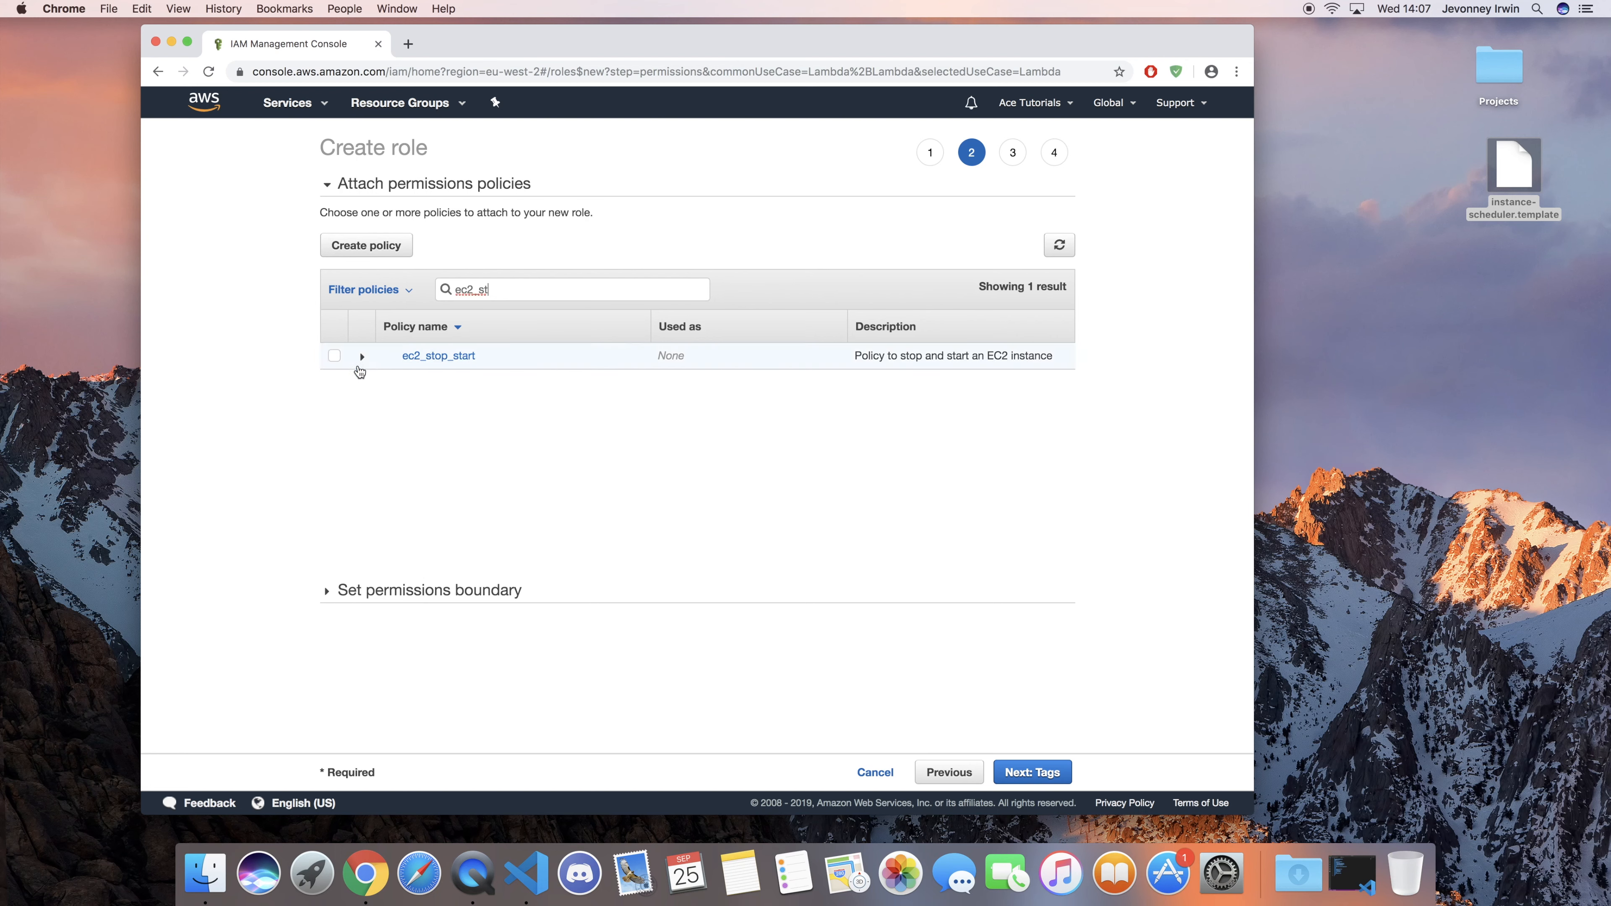
click(335, 357)
click(1034, 772)
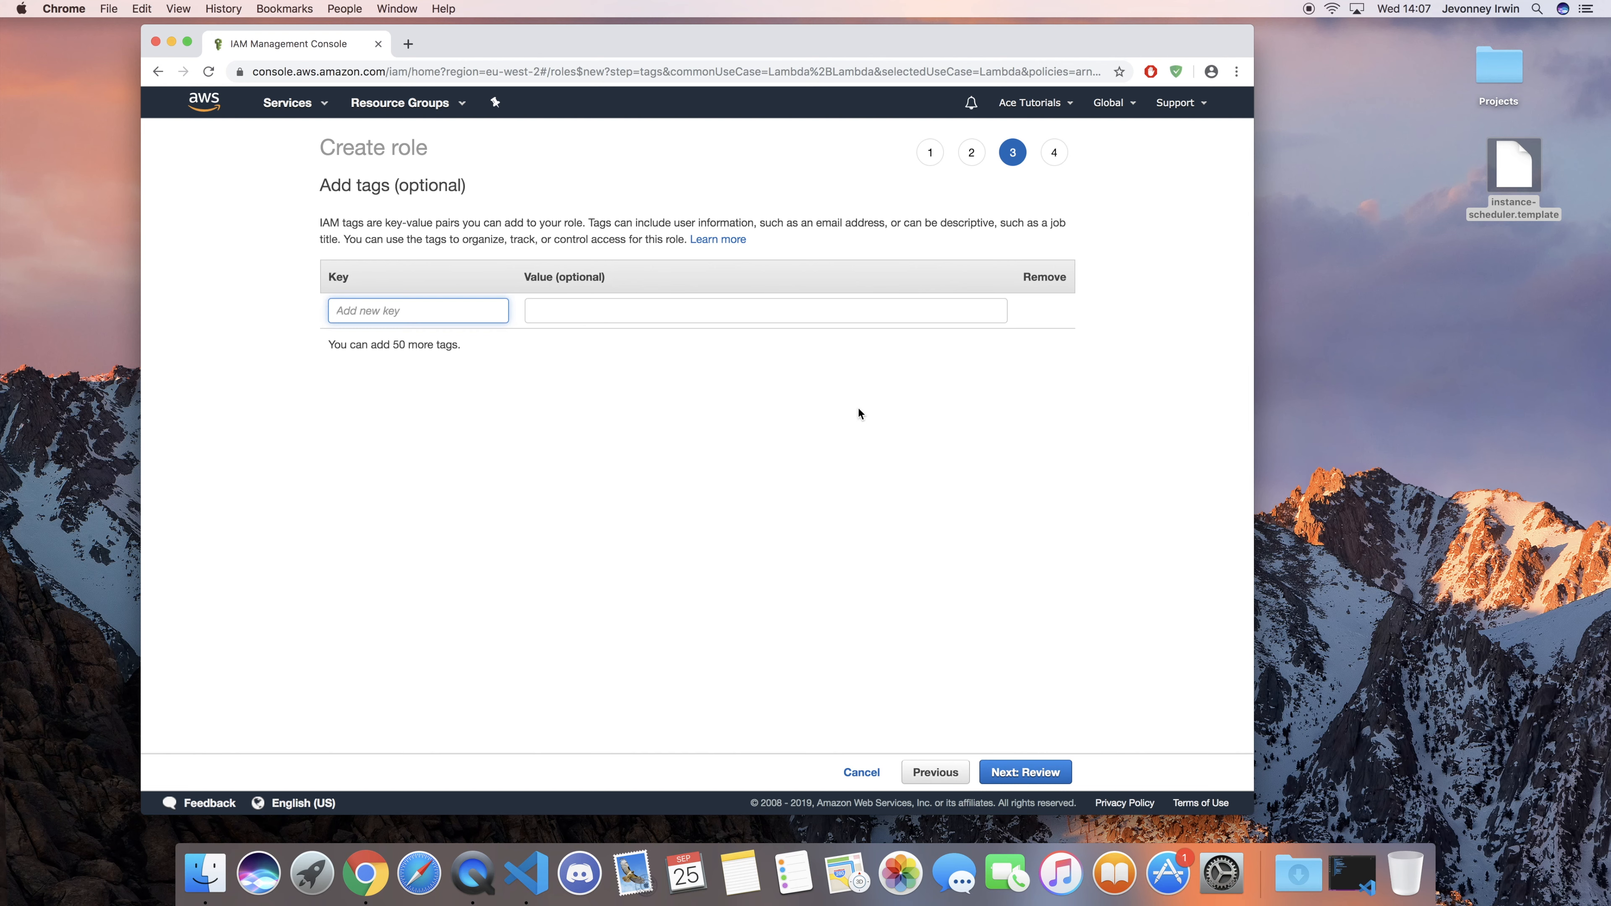
click(1026, 772)
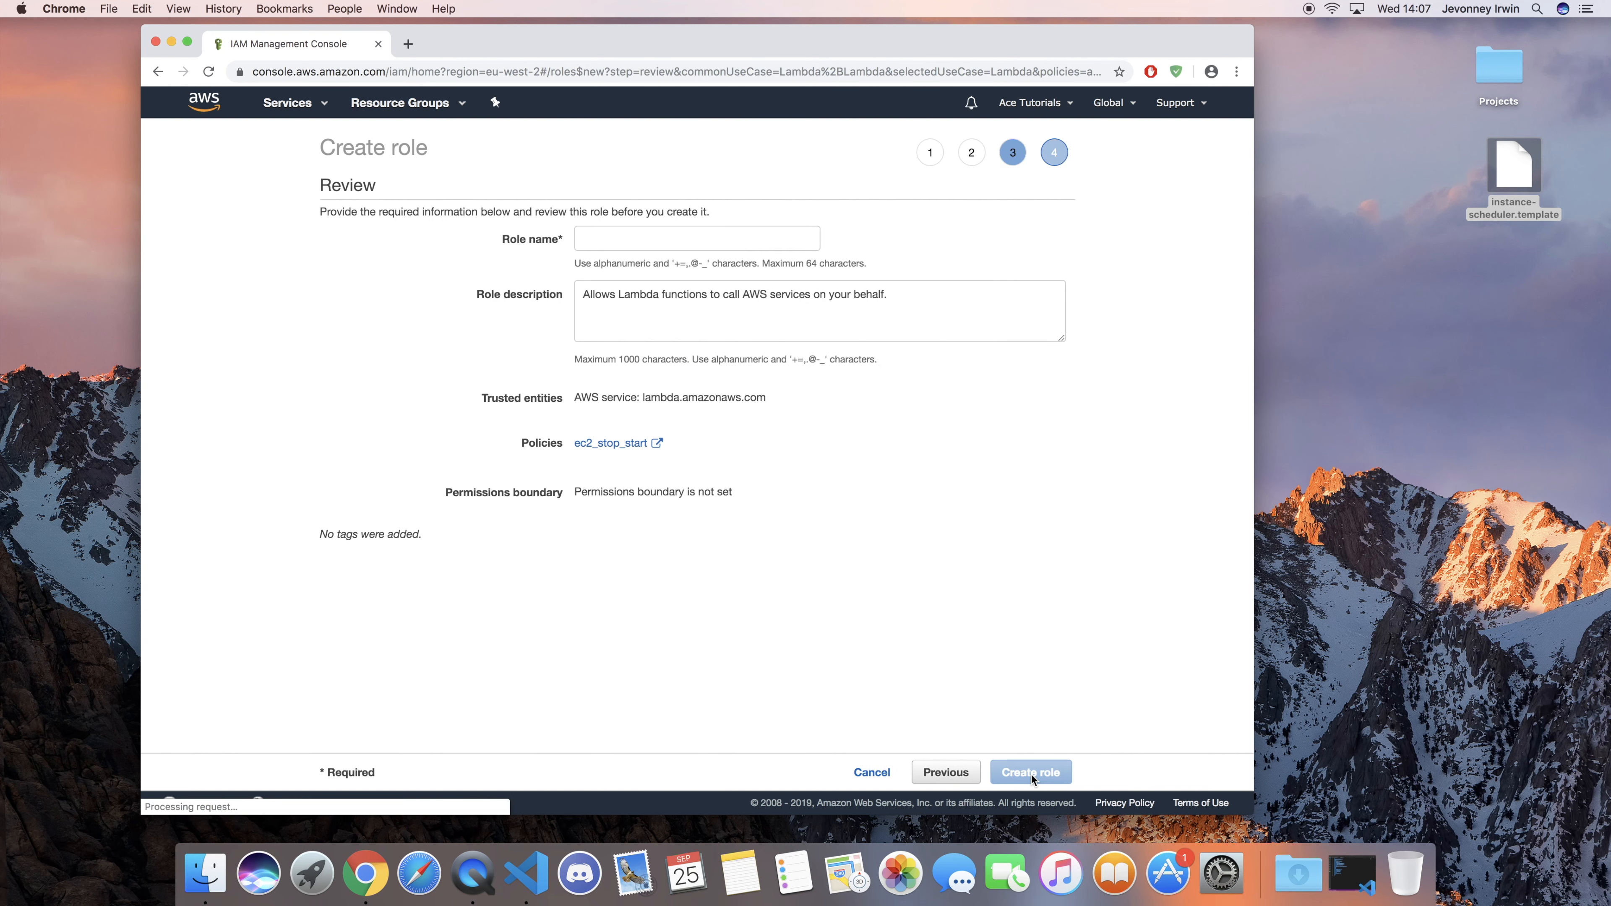
Step: Name the role ec2_stop_start_instances and create it
click(651, 245)
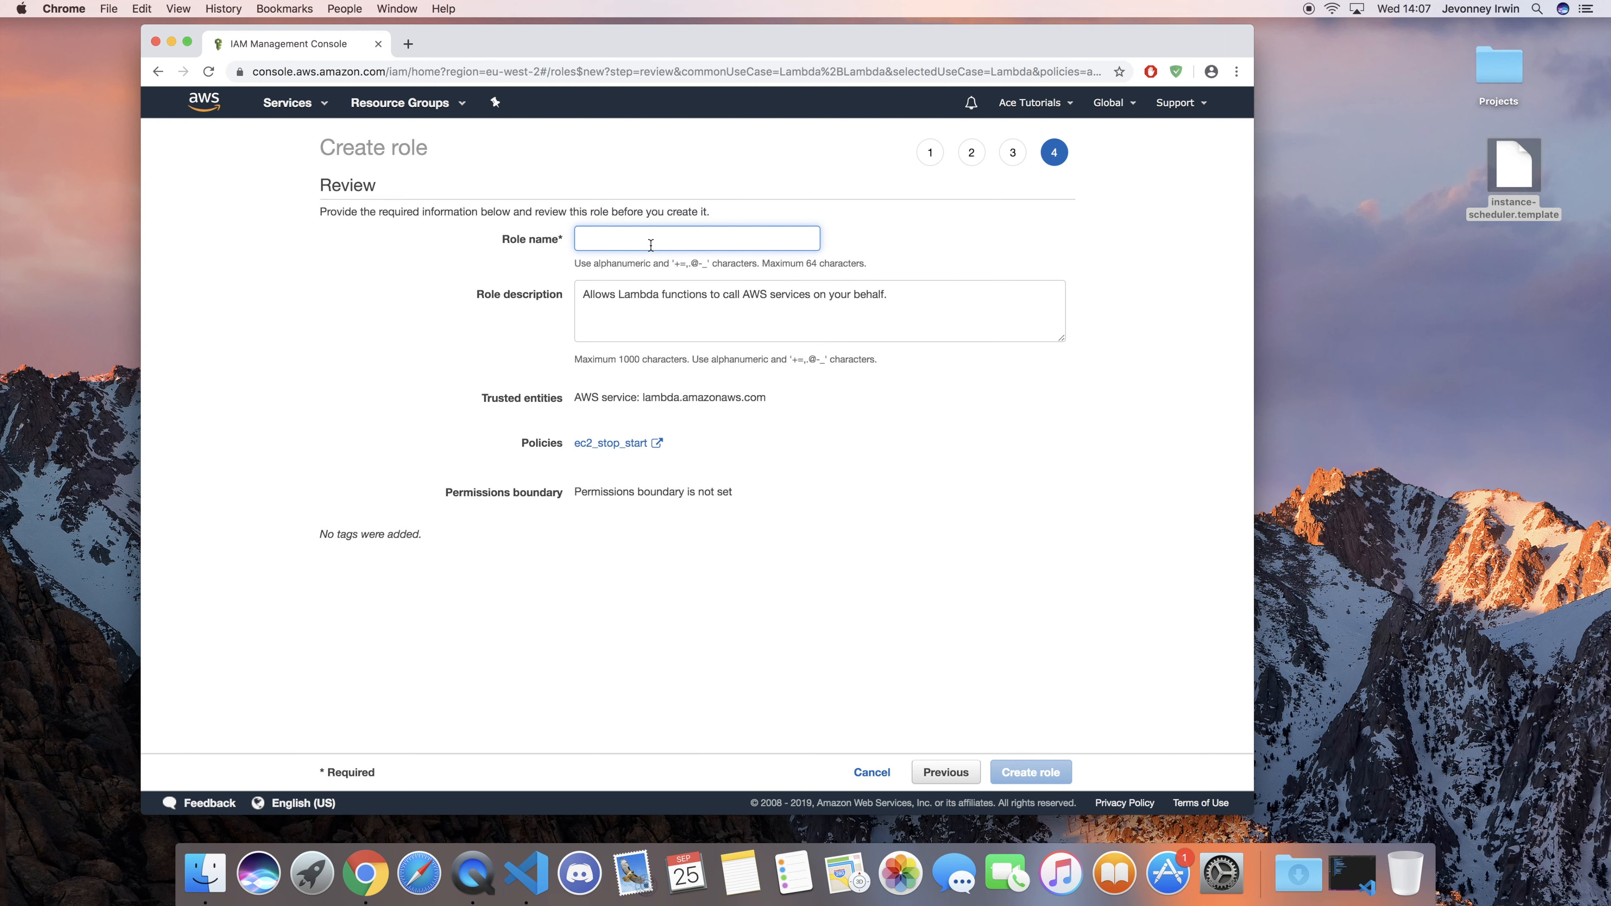
text(ec2)
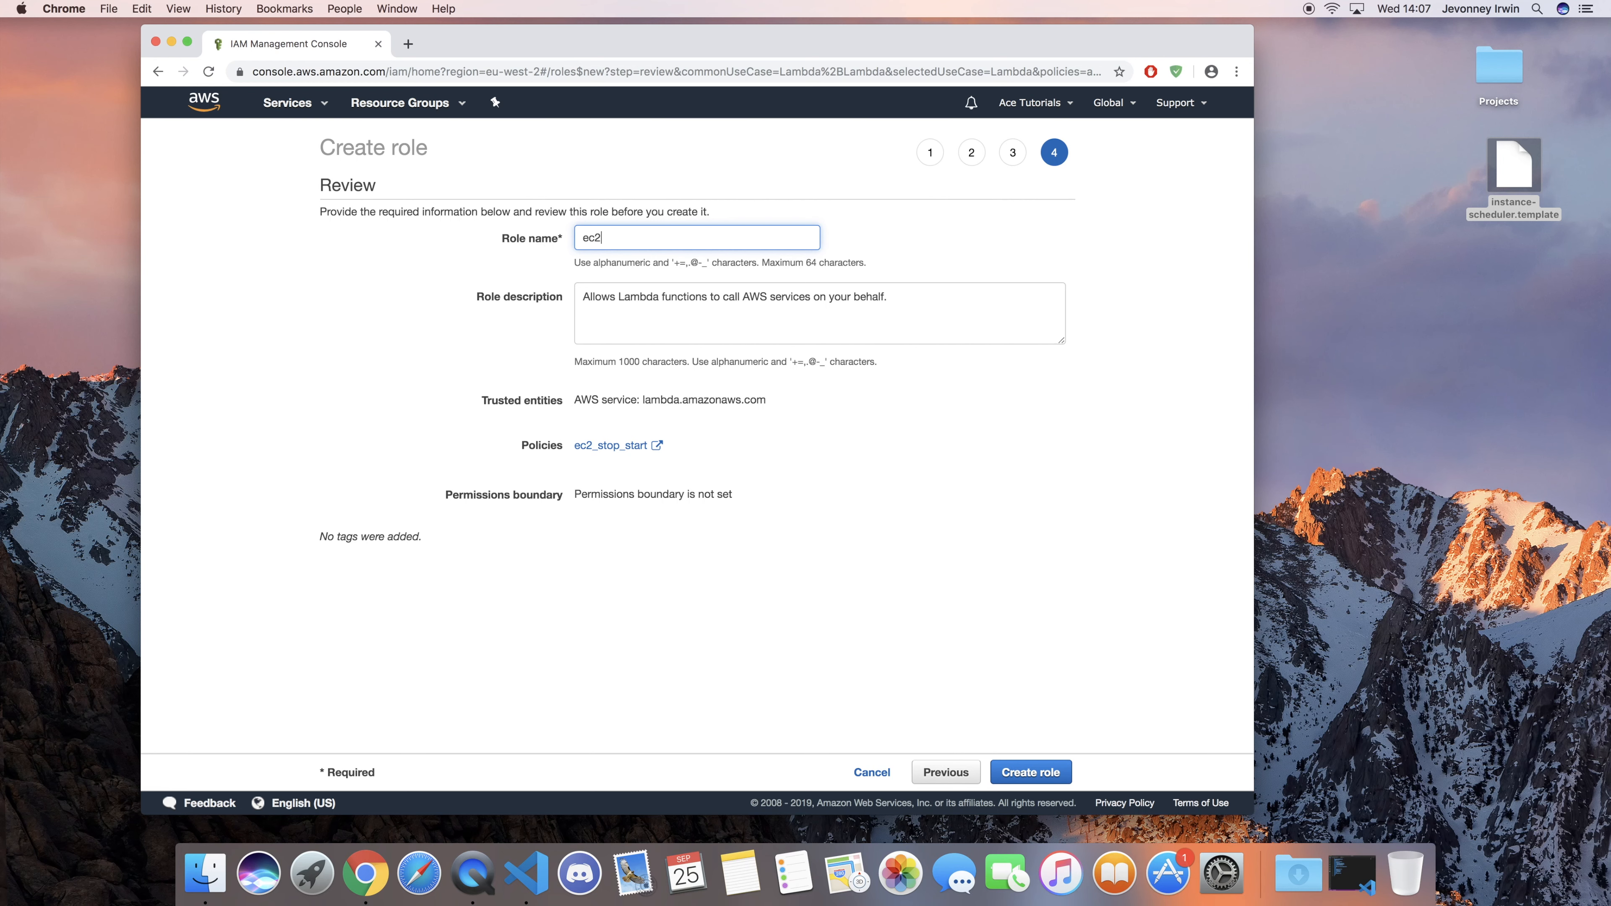
text(_stop_sta)
key(BackSpace)
key(BackSpace)
text(tart_instances)
click(1043, 773)
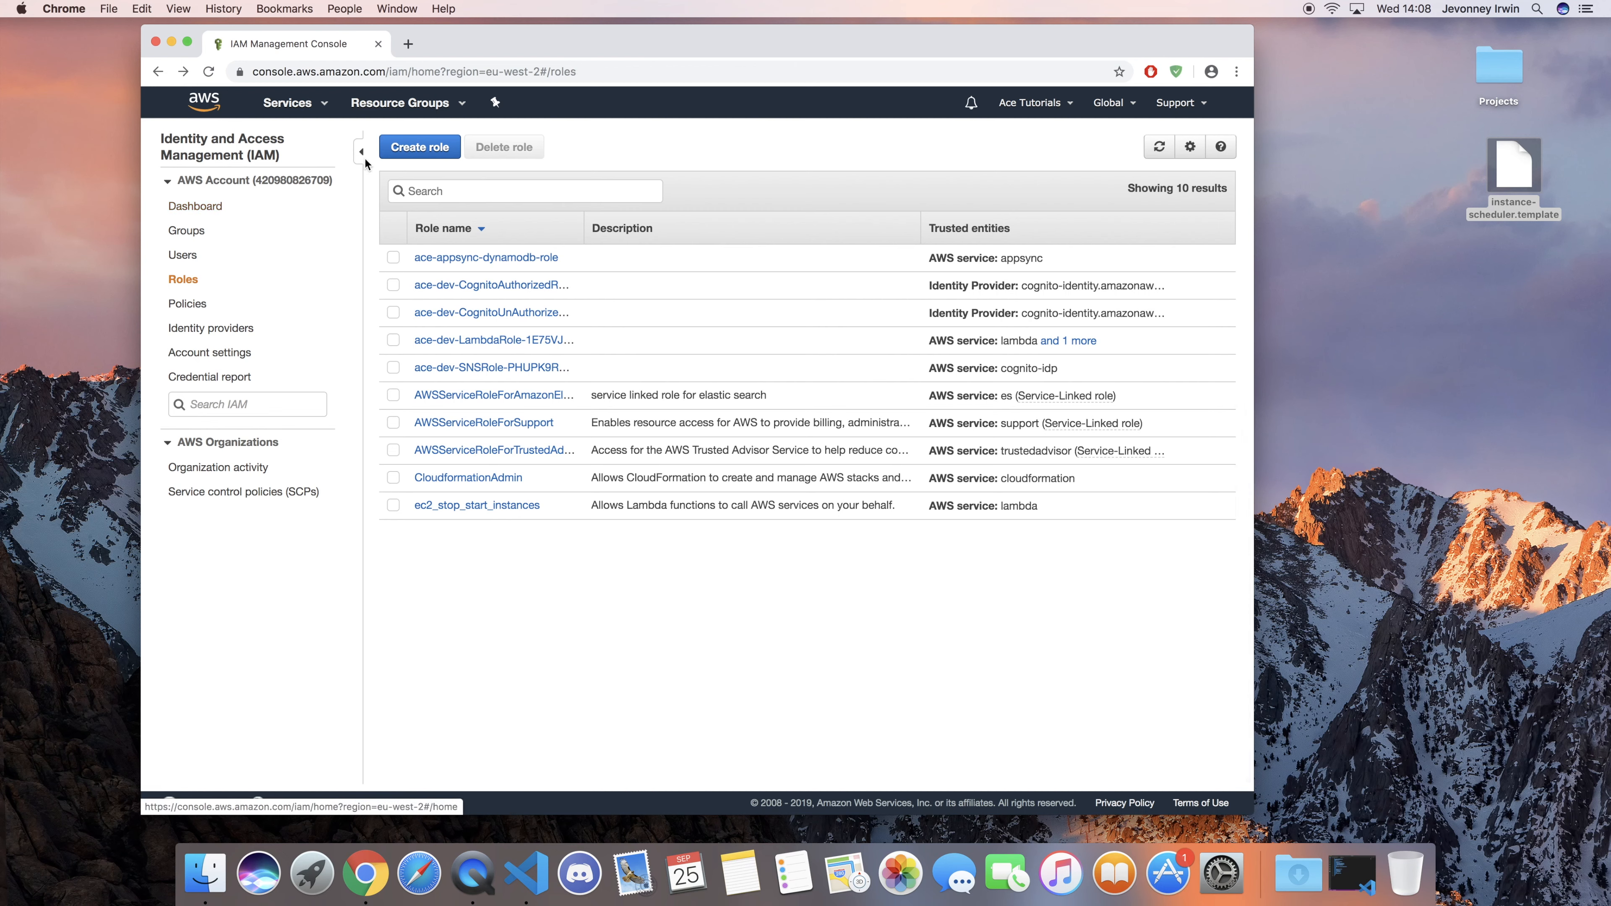
Step: Find and open the Lambda service, and start creating a new function
click(323, 109)
text(lambda)
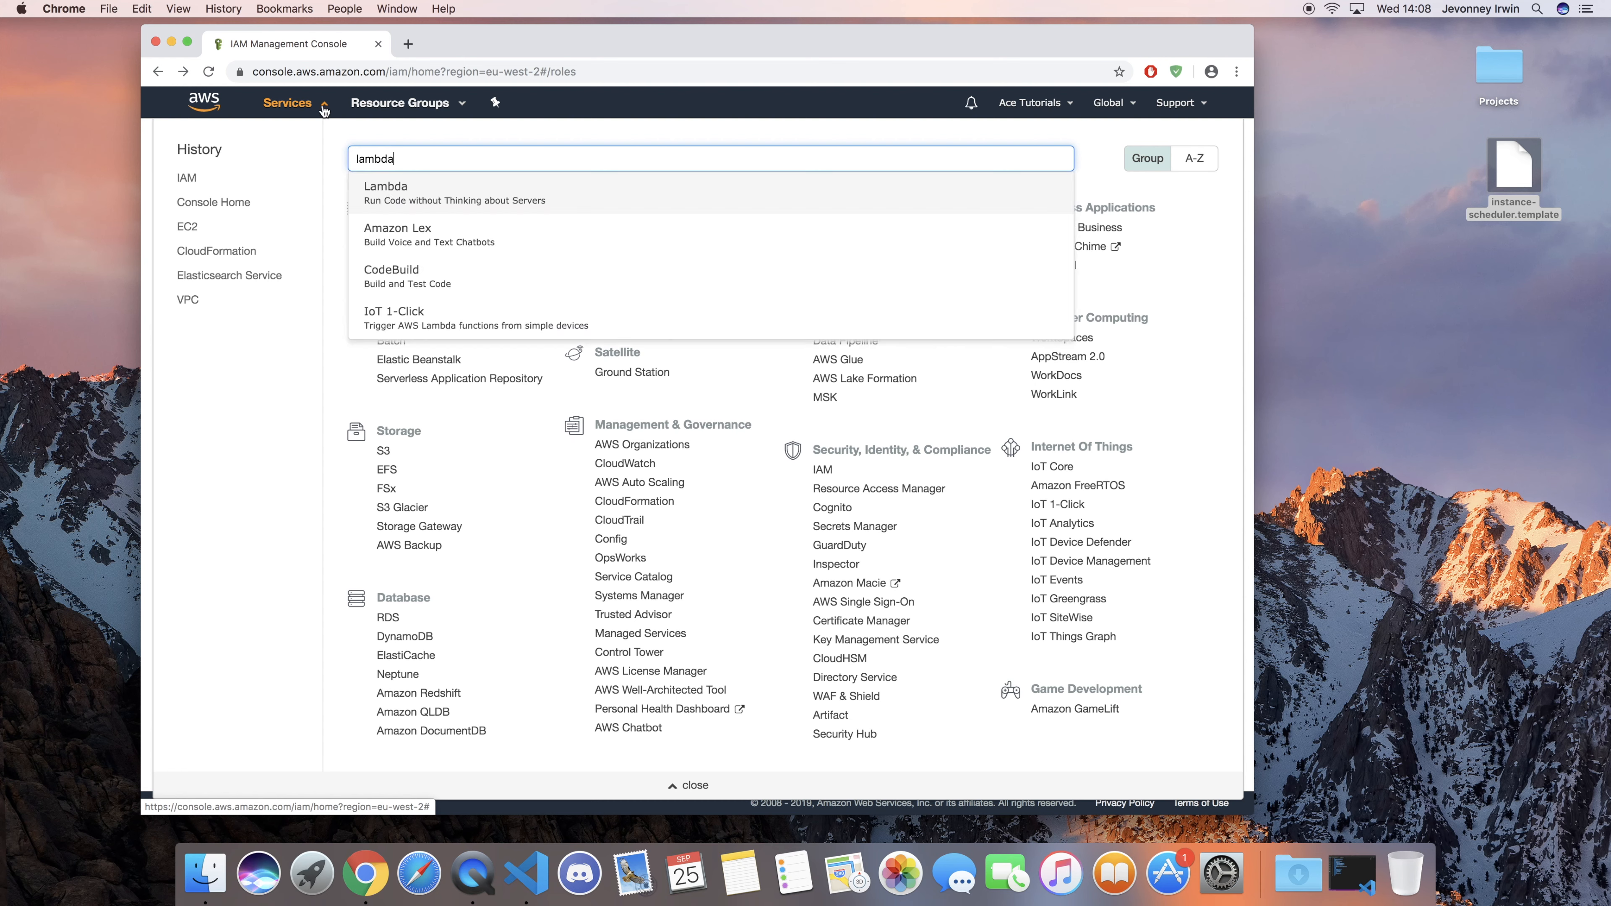
click(393, 191)
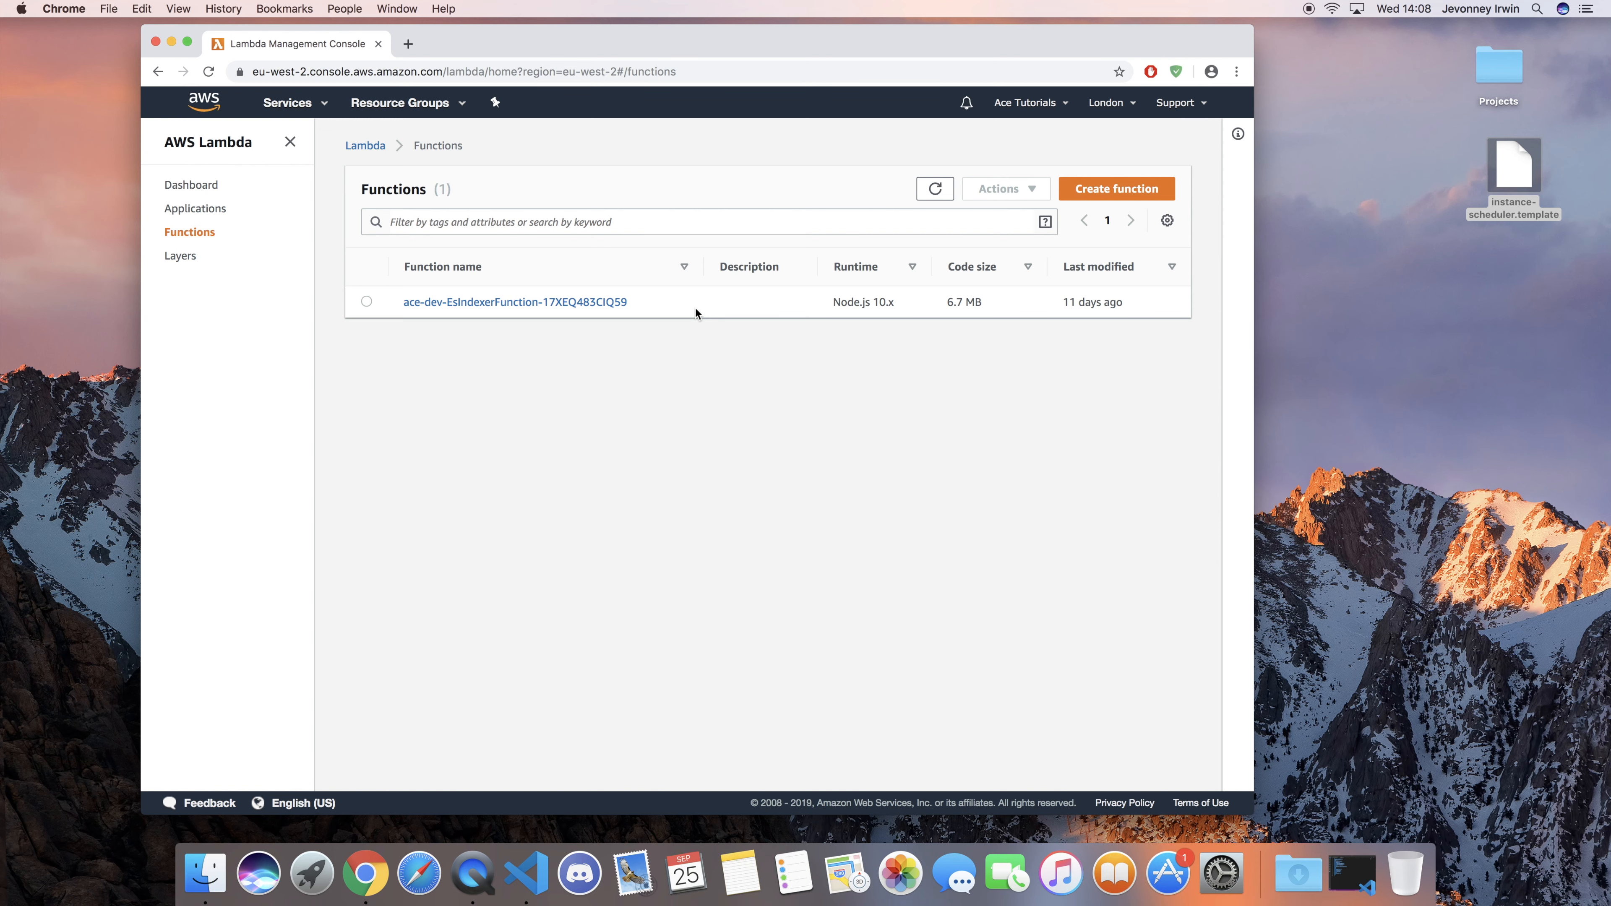
click(1113, 190)
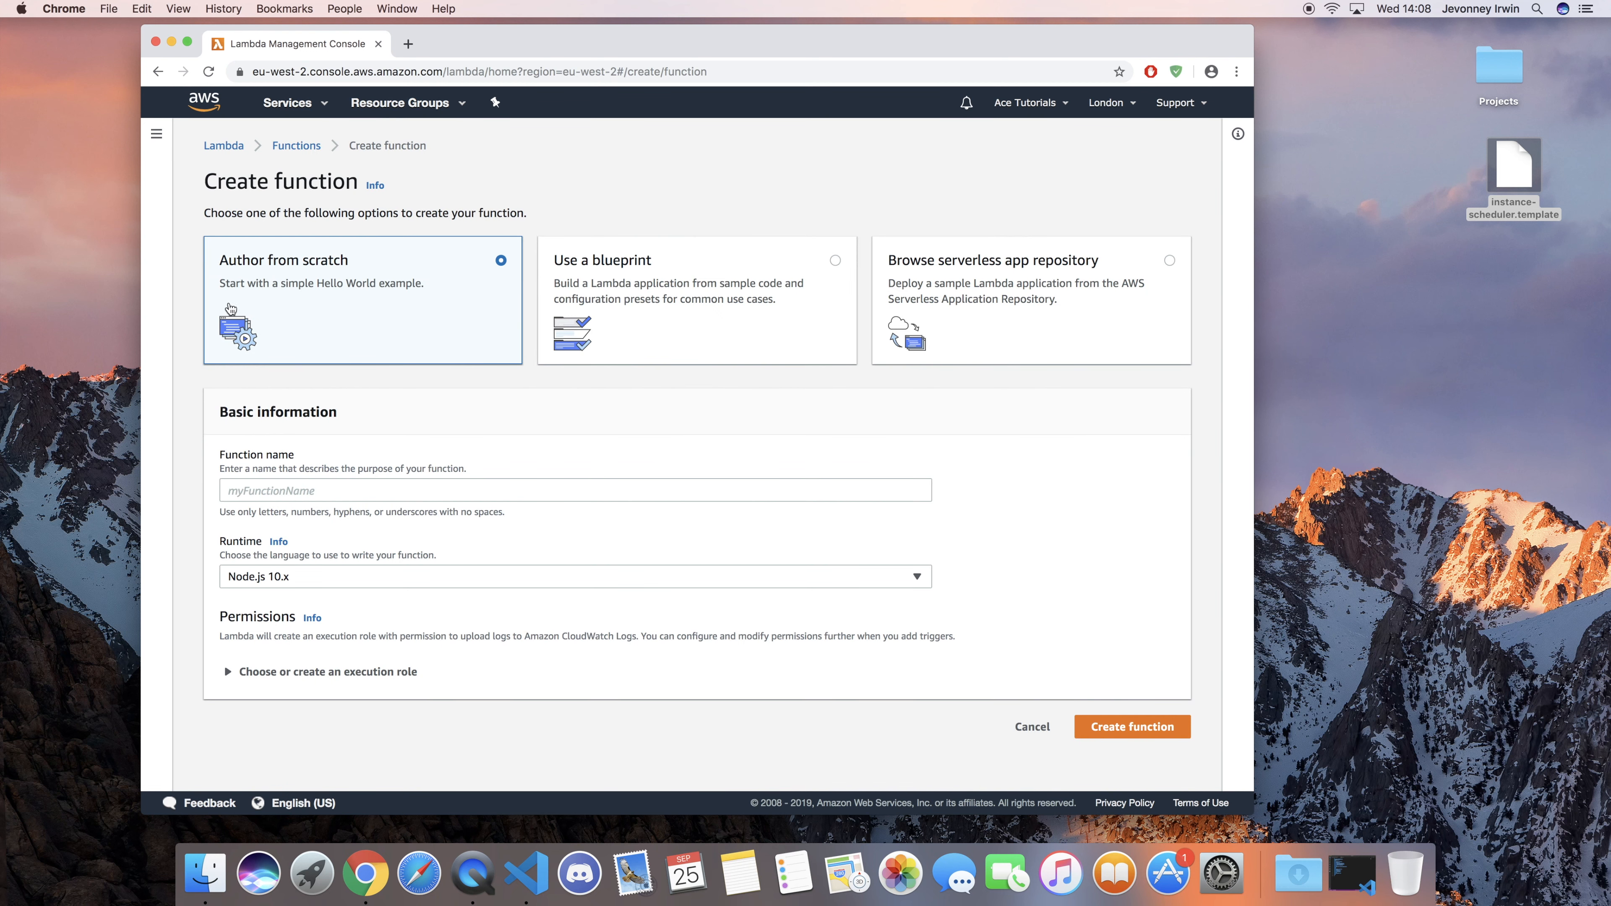
Step: Create the Lambda function from scratch with the name ec2_stop and the Python 3.7 runtime
click(359, 495)
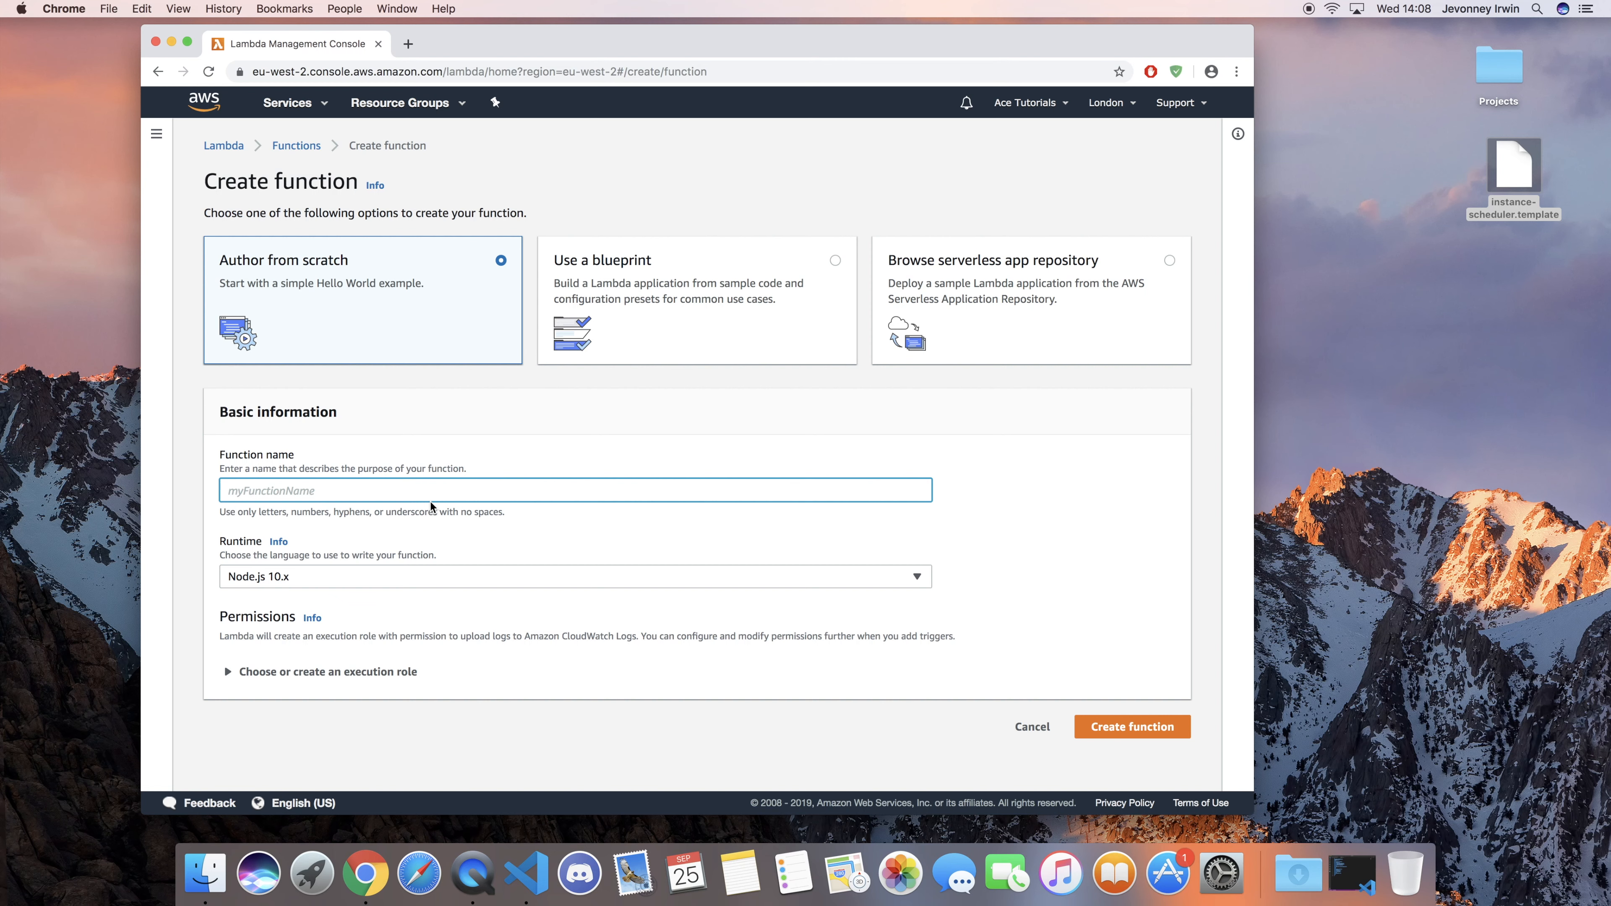
text(ec2_stop)
click(538, 576)
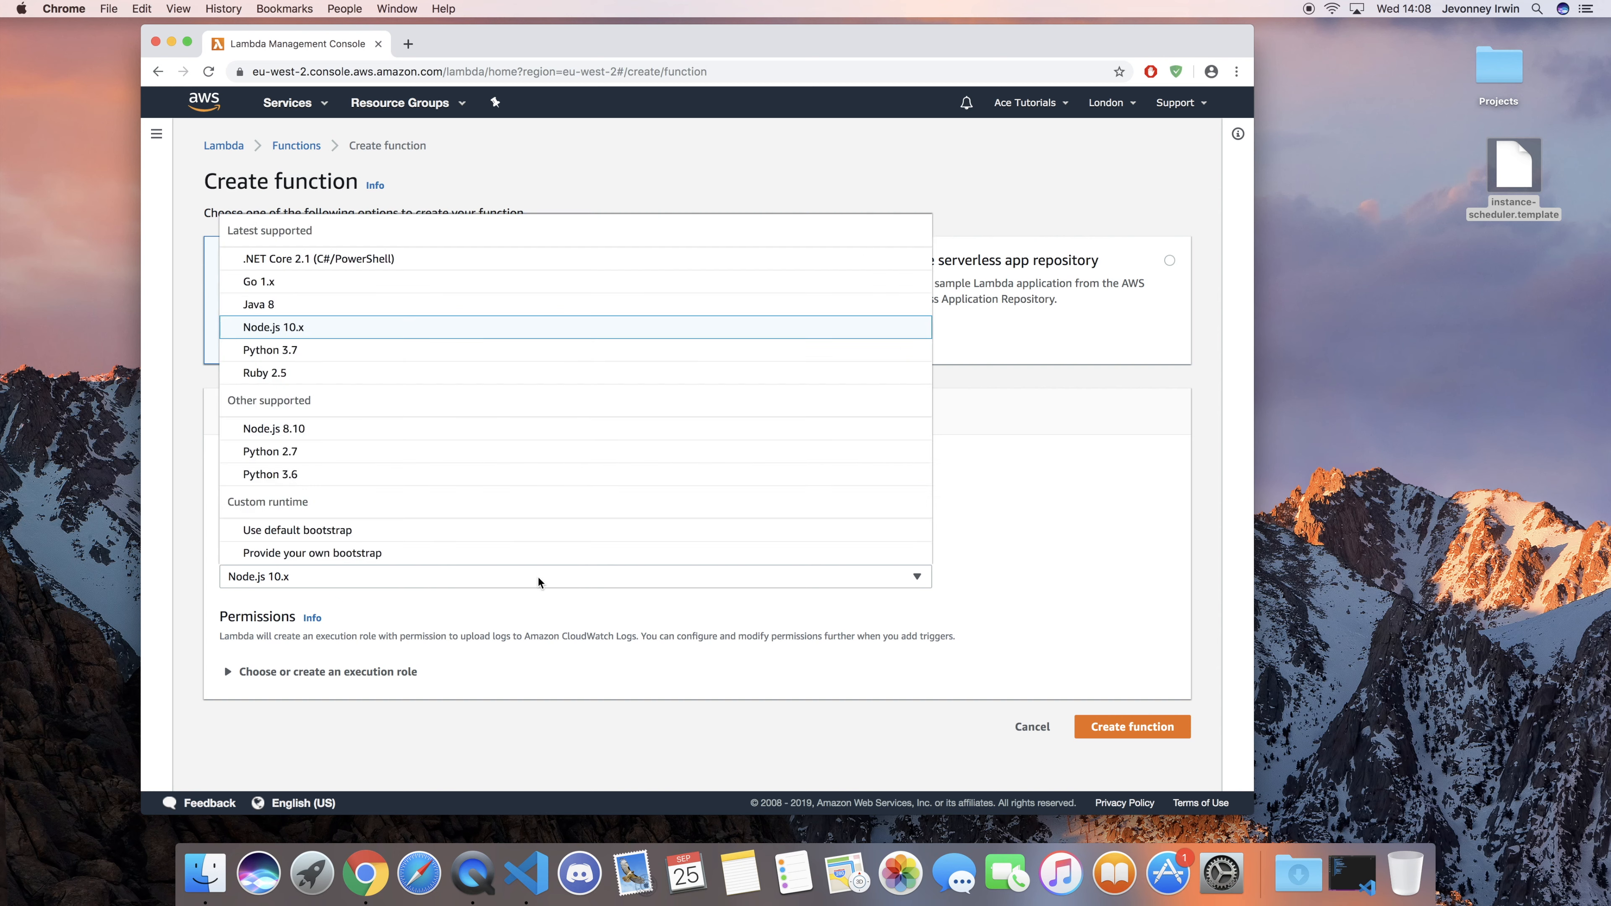
click(293, 350)
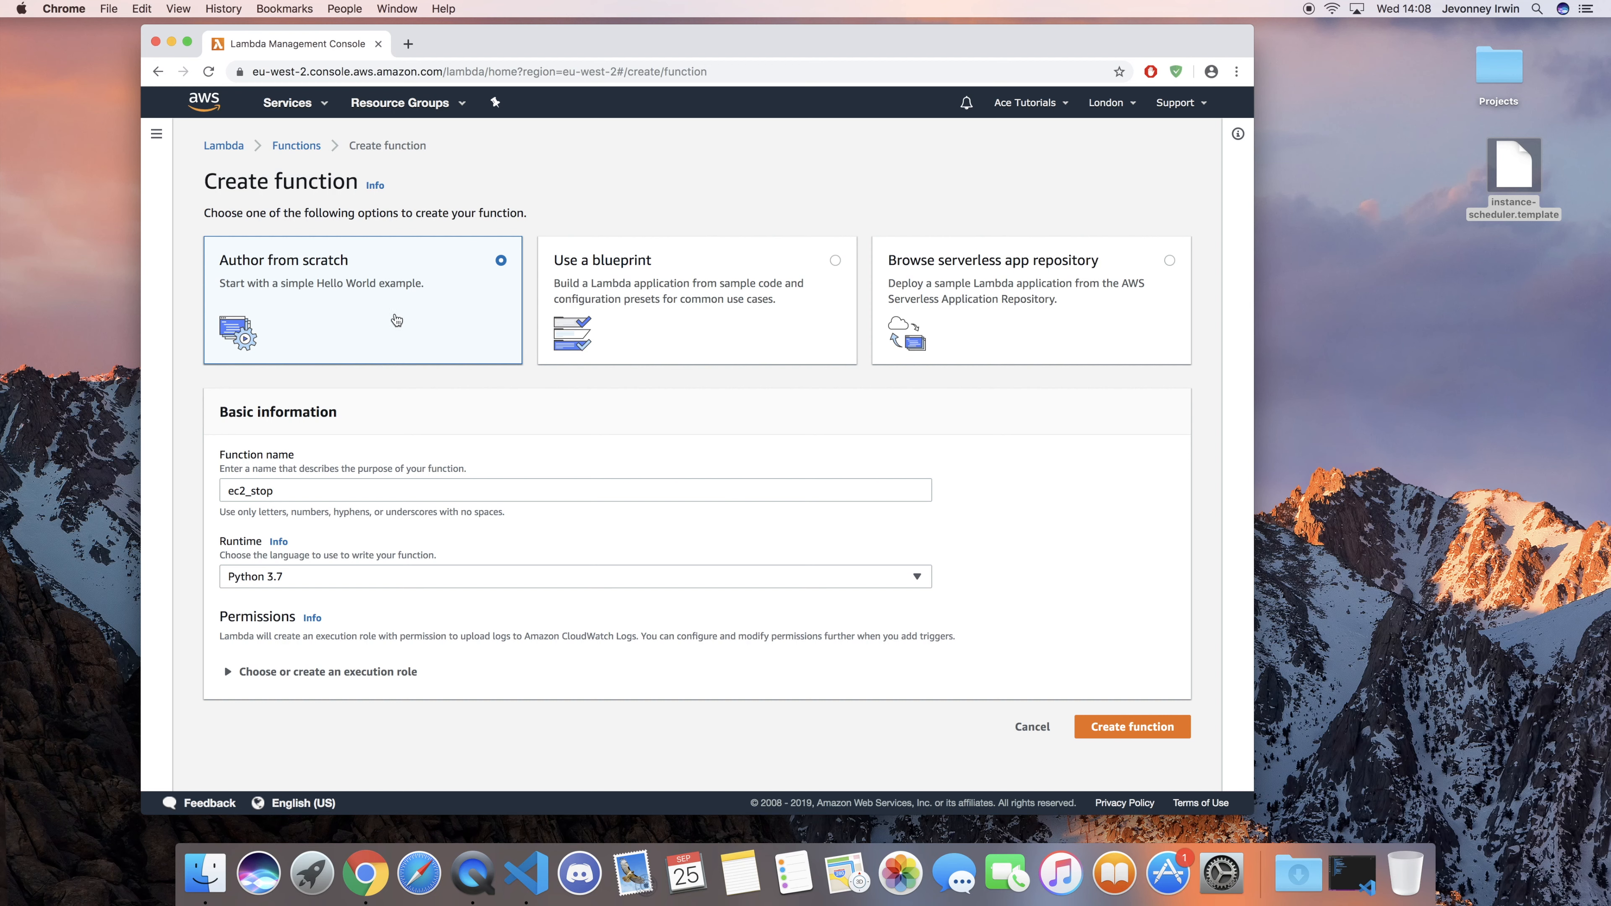
click(1153, 731)
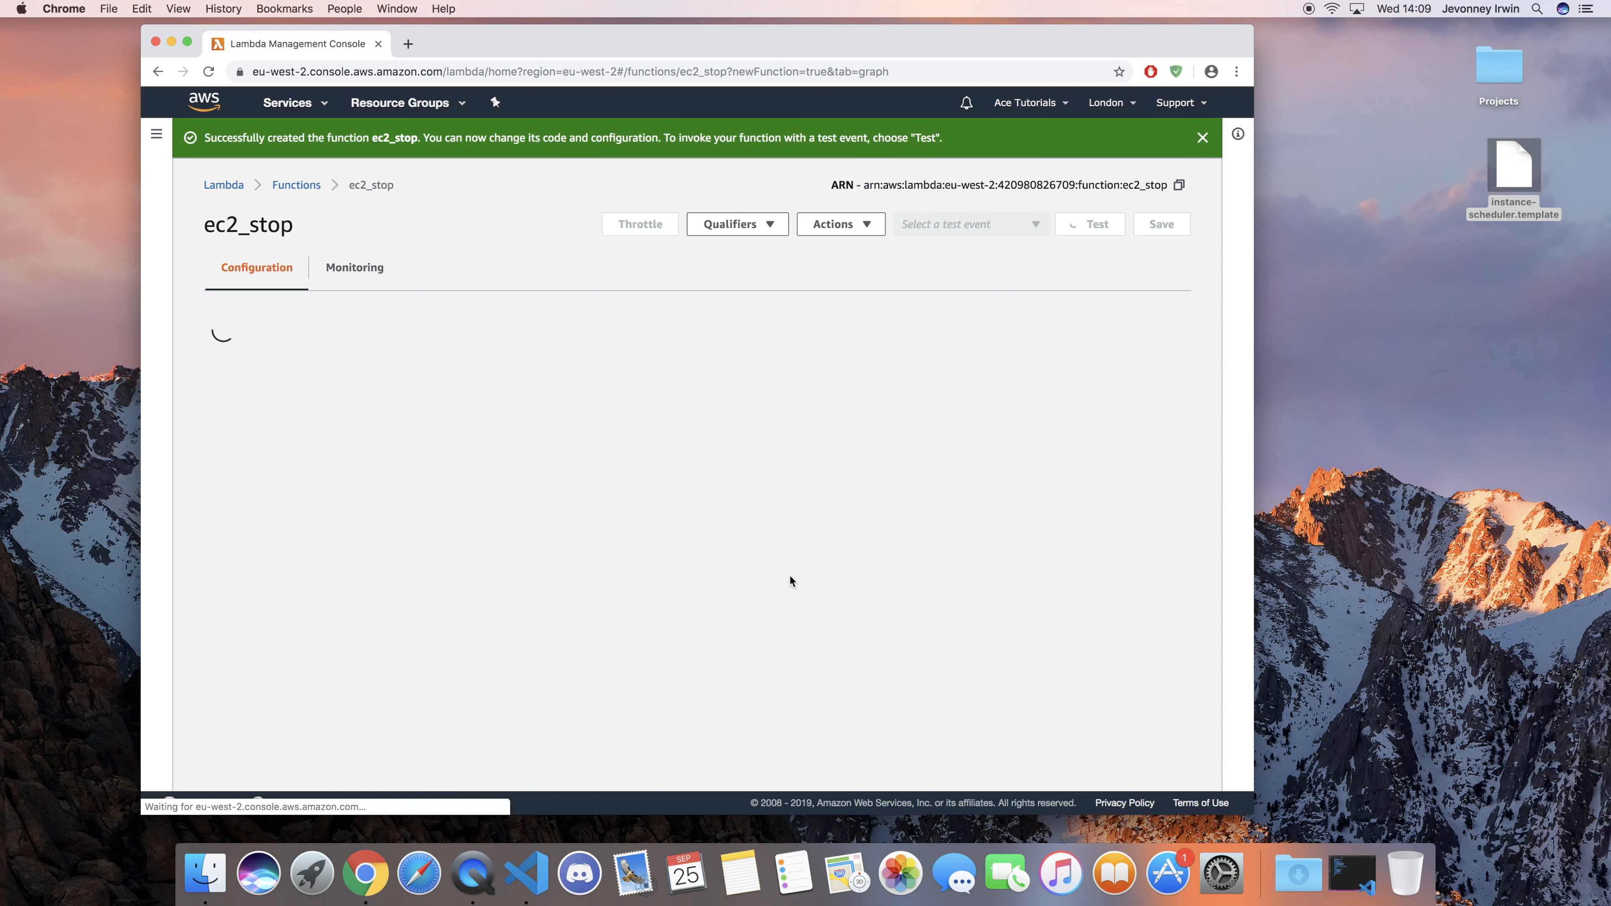
Step: Set the function's execution role to the existing role ec2_stop_start_instances
scroll(542, 533, down, 5)
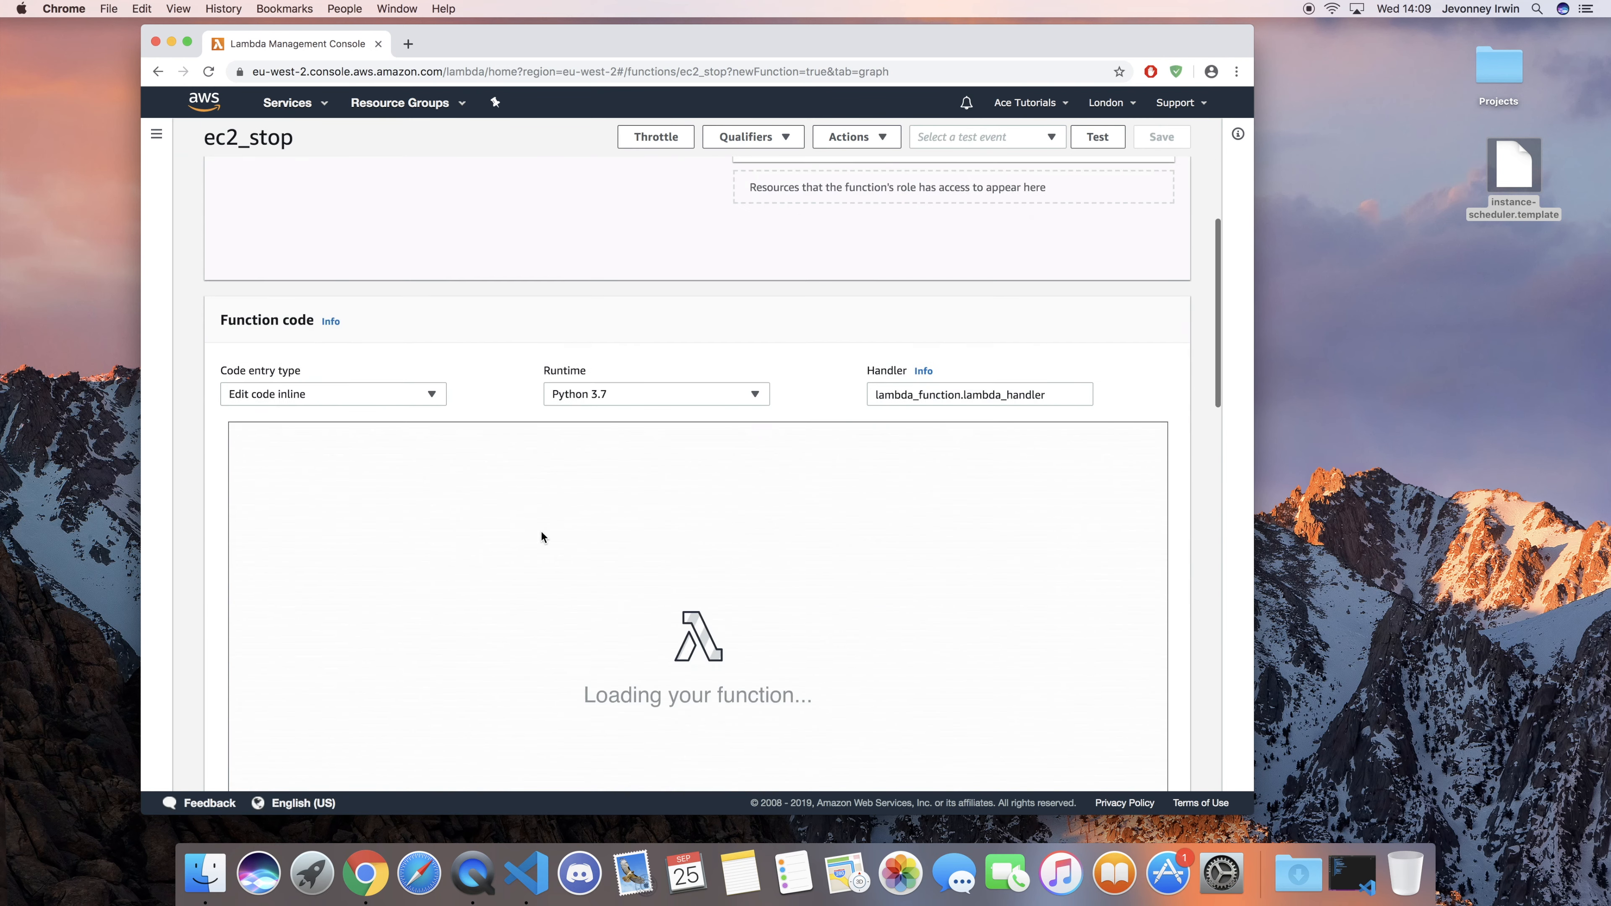
scroll(541, 532, down, 10)
scroll(542, 531, down, 3)
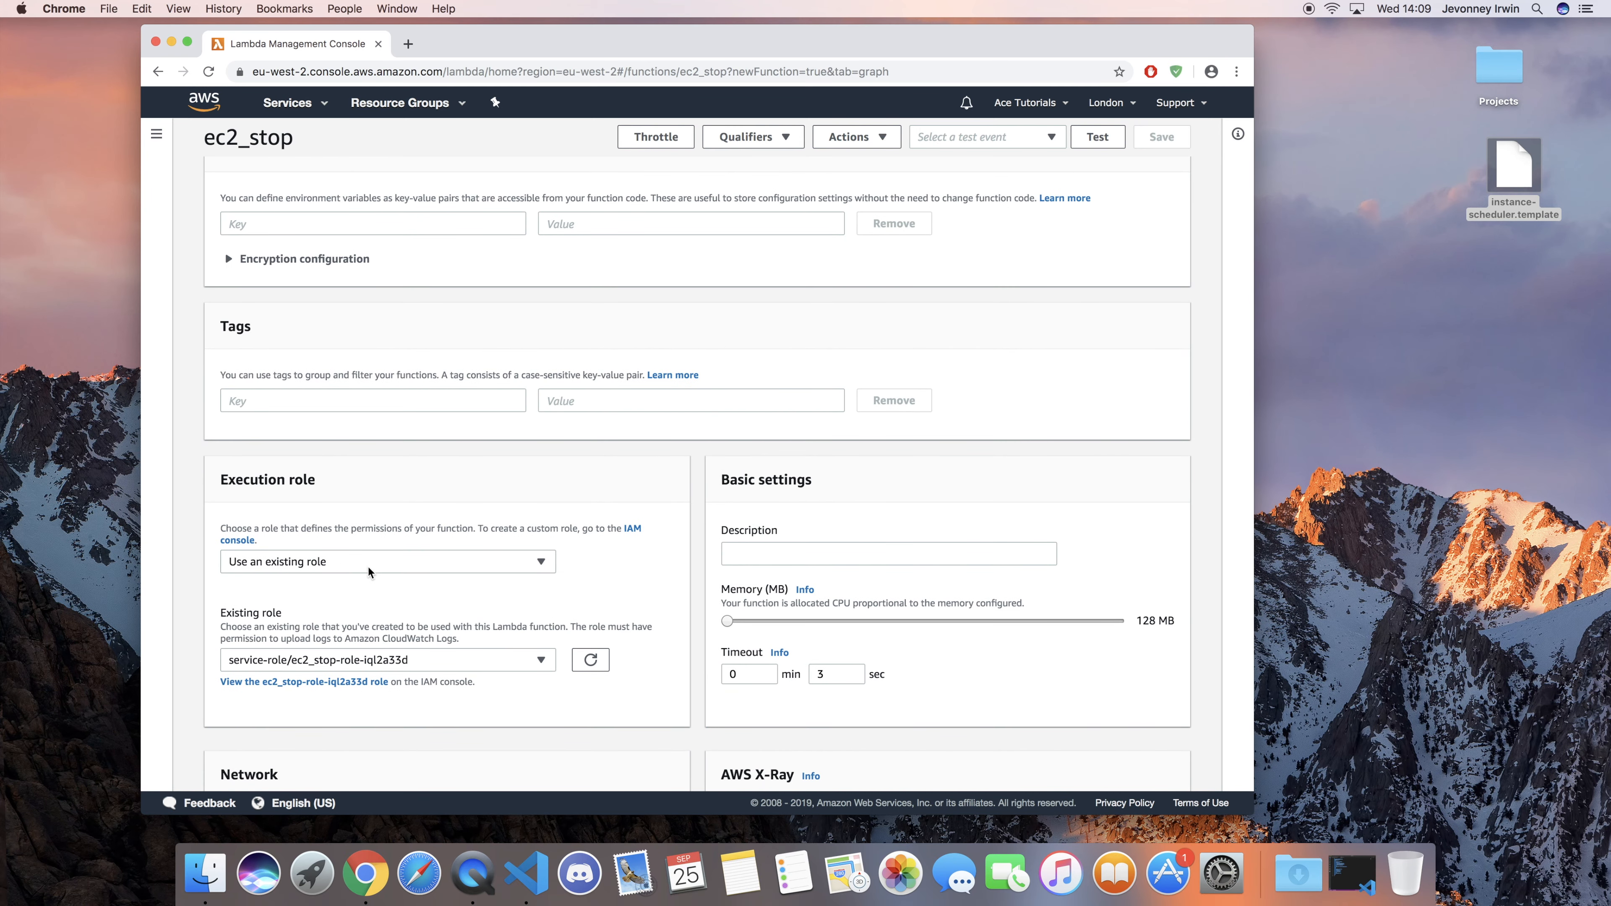
click(517, 667)
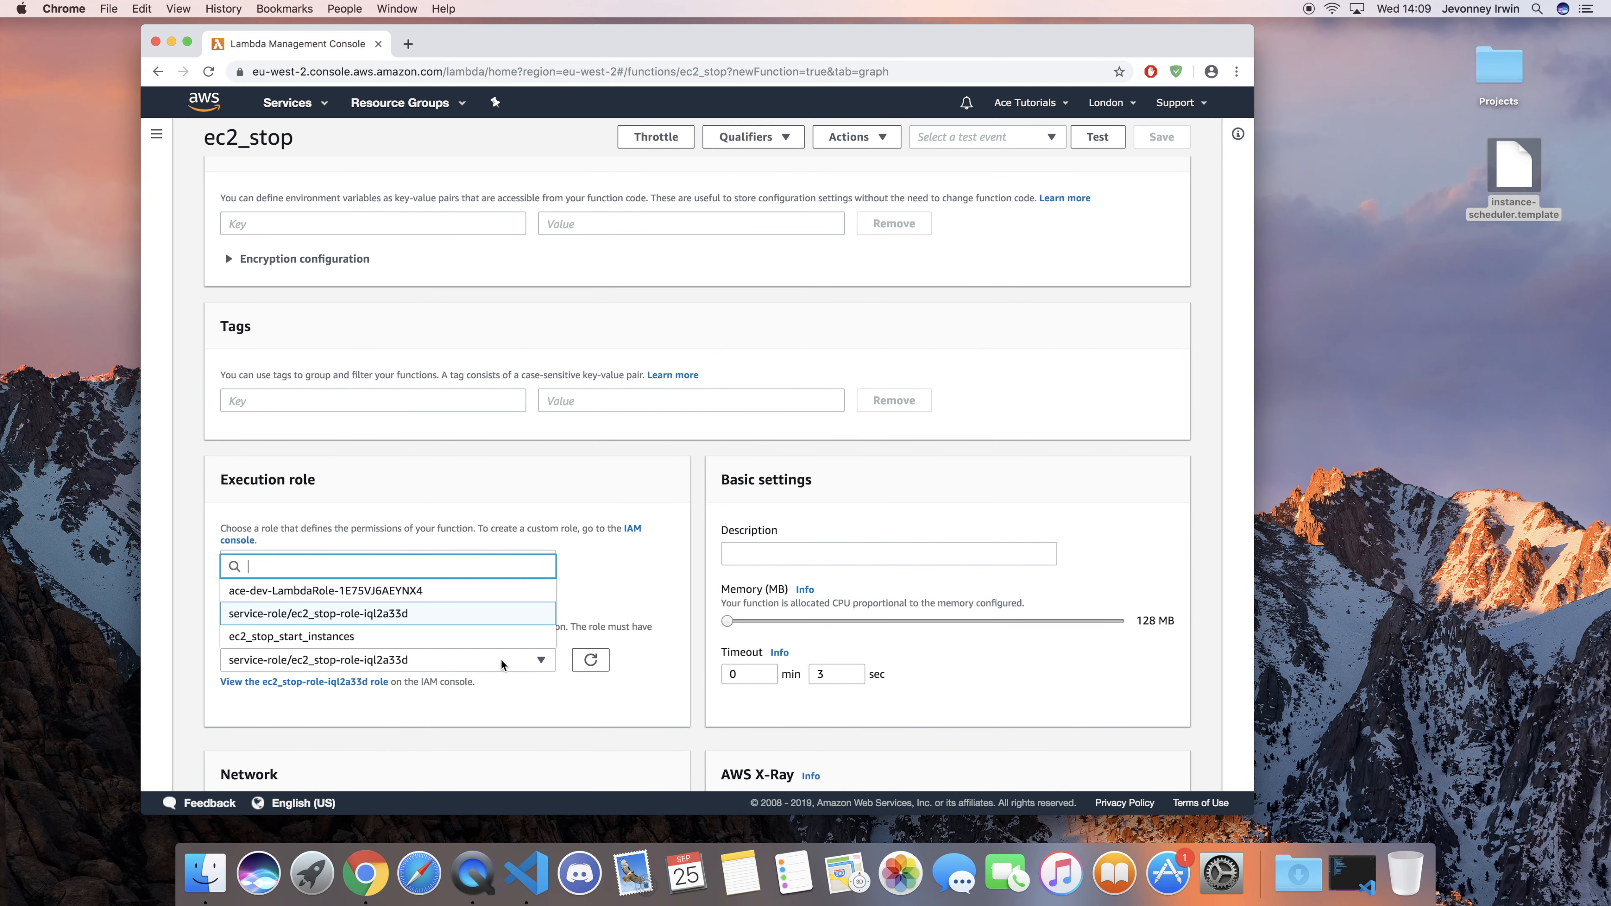
click(297, 637)
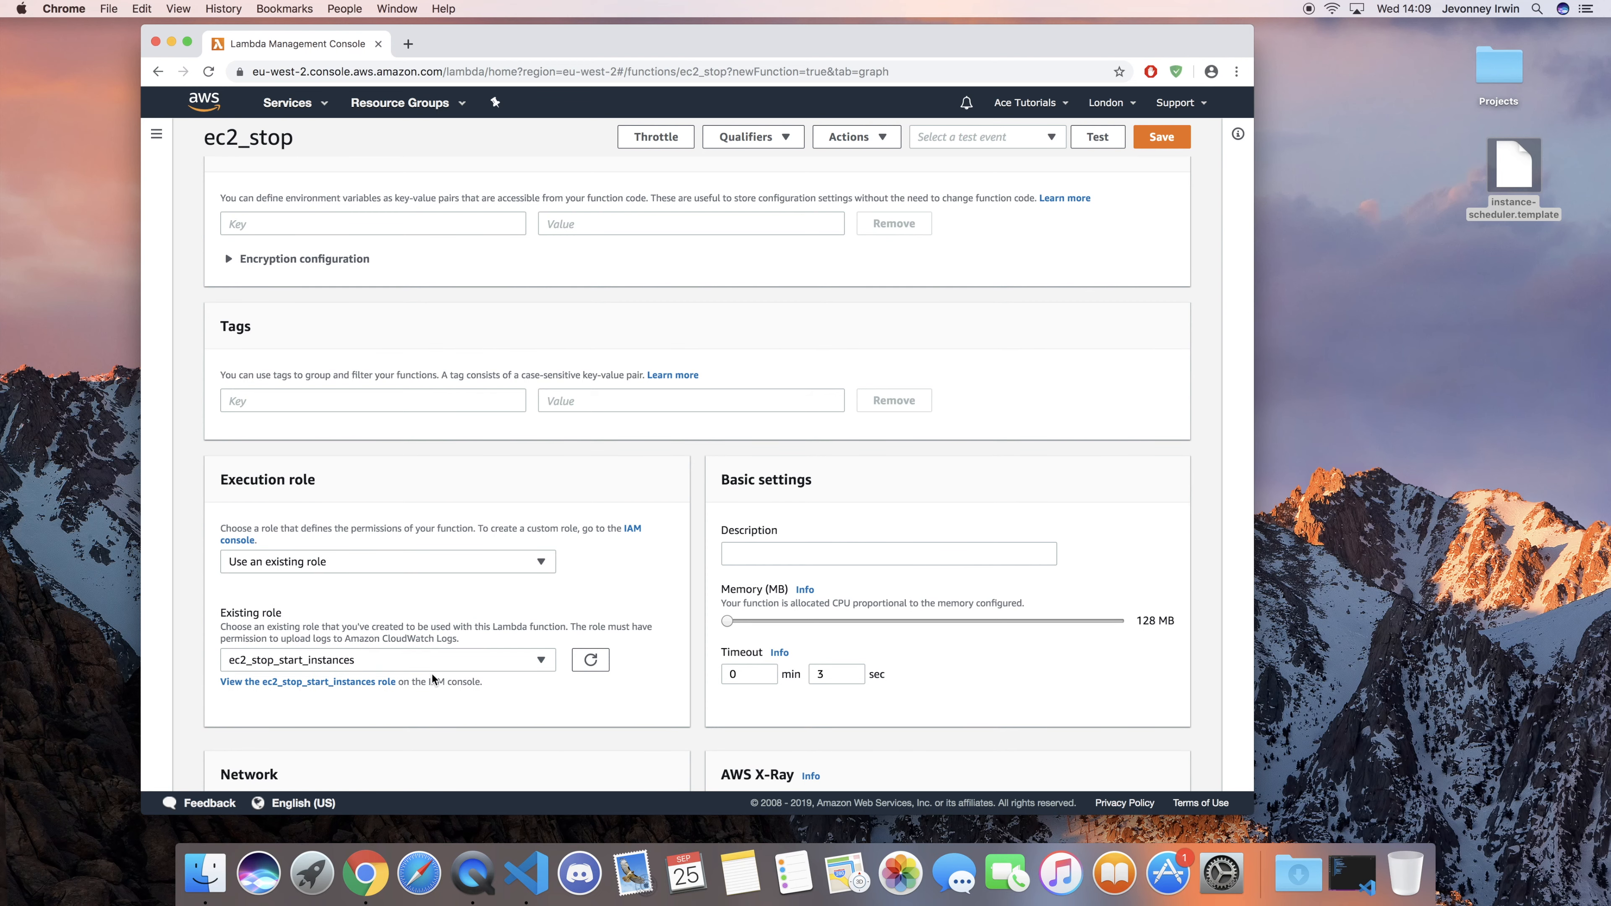
Step: Replace the sample function code with an import of boto3 and a region variable set to 'eu-west-2'
scroll(622, 717, up, 7)
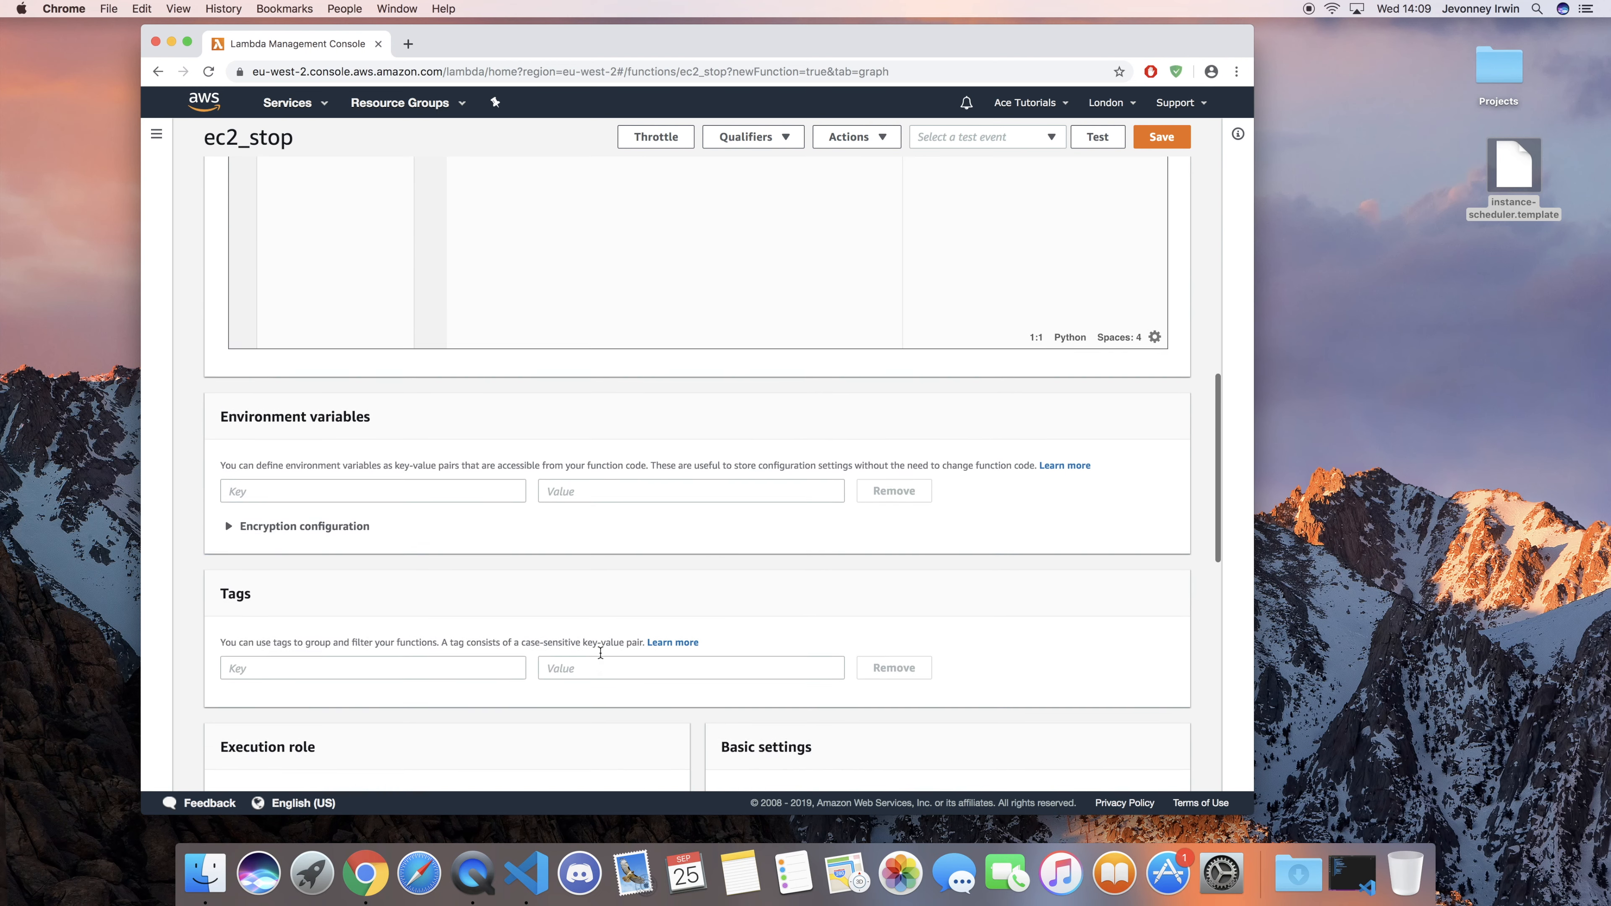
scroll(608, 653, up, 5)
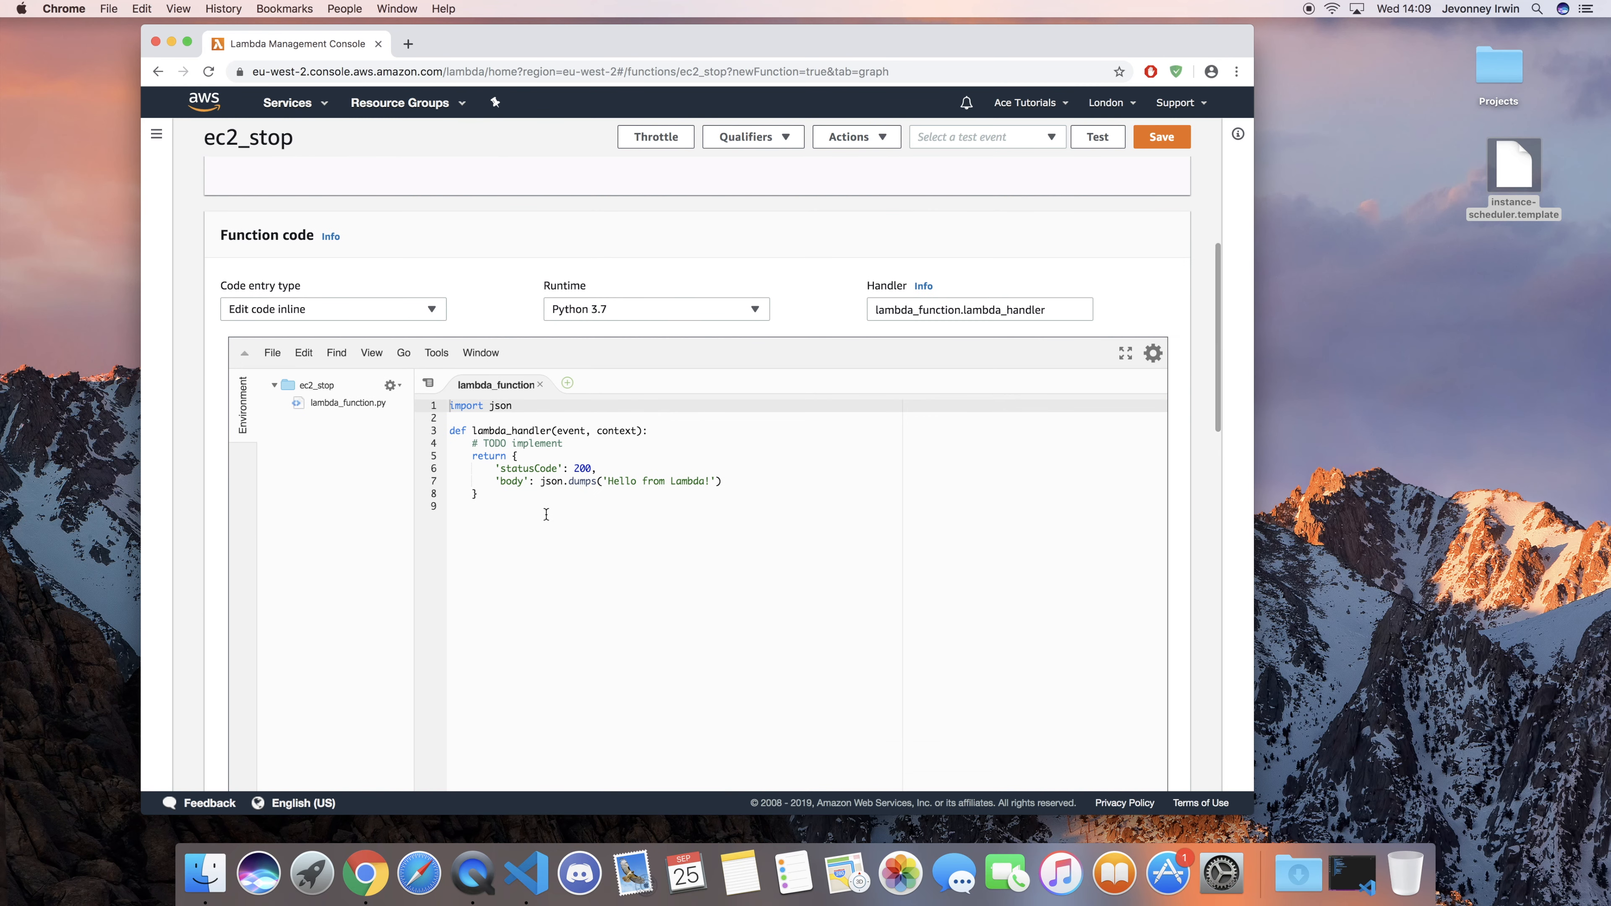
drag(562, 512, 431, 403)
key(BackSpace)
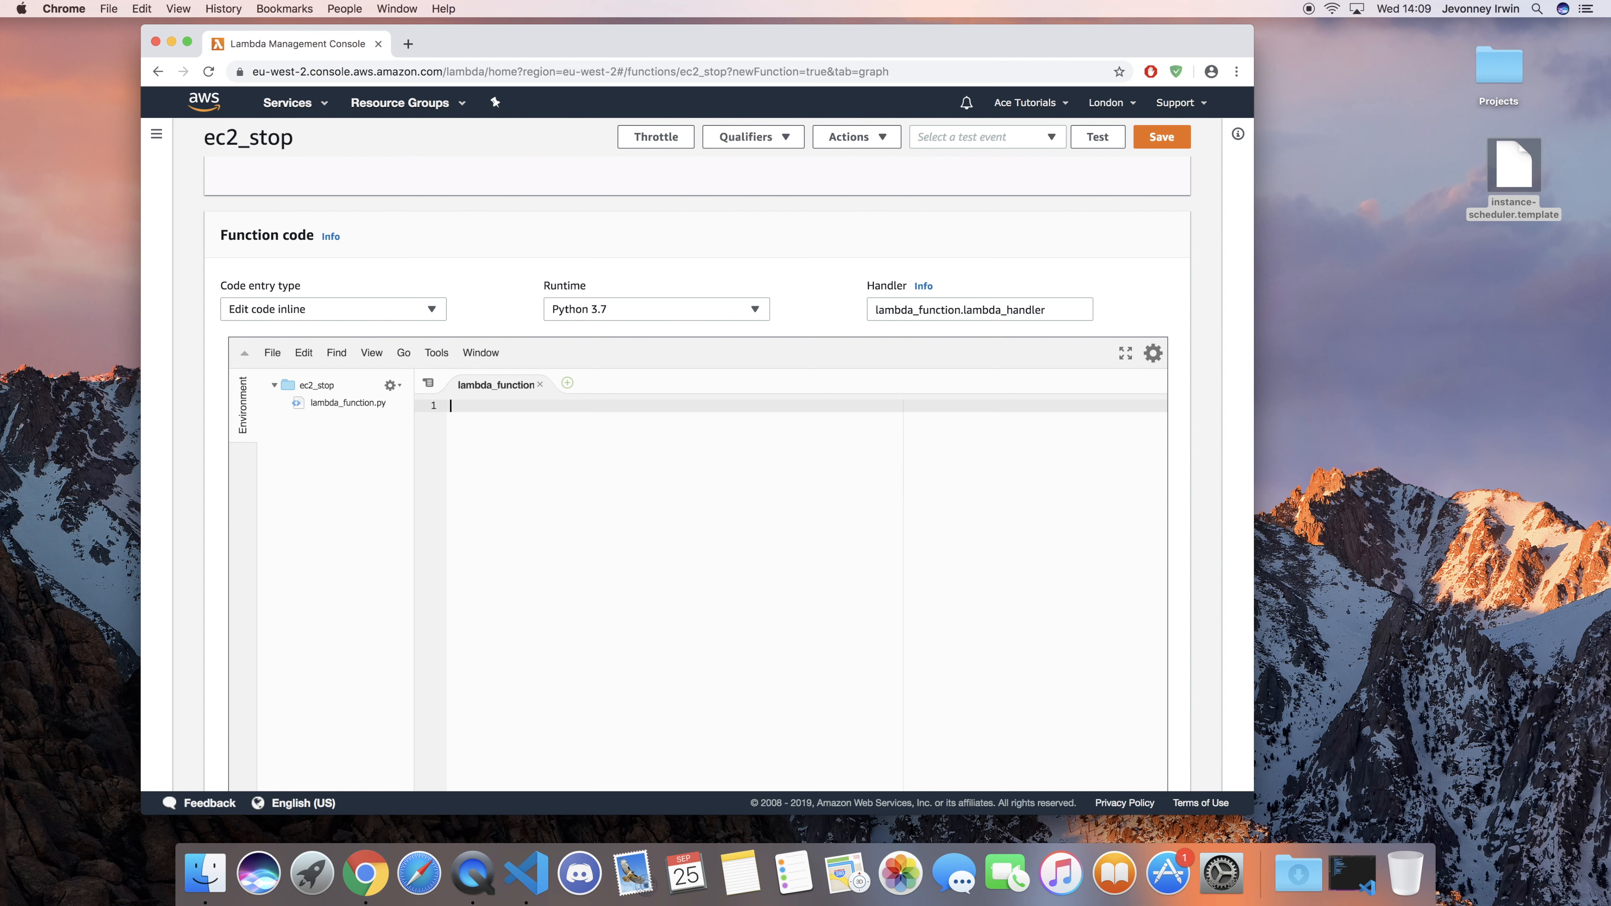
text(import boto3)
key(Return)
key(Return)
text(region = ')
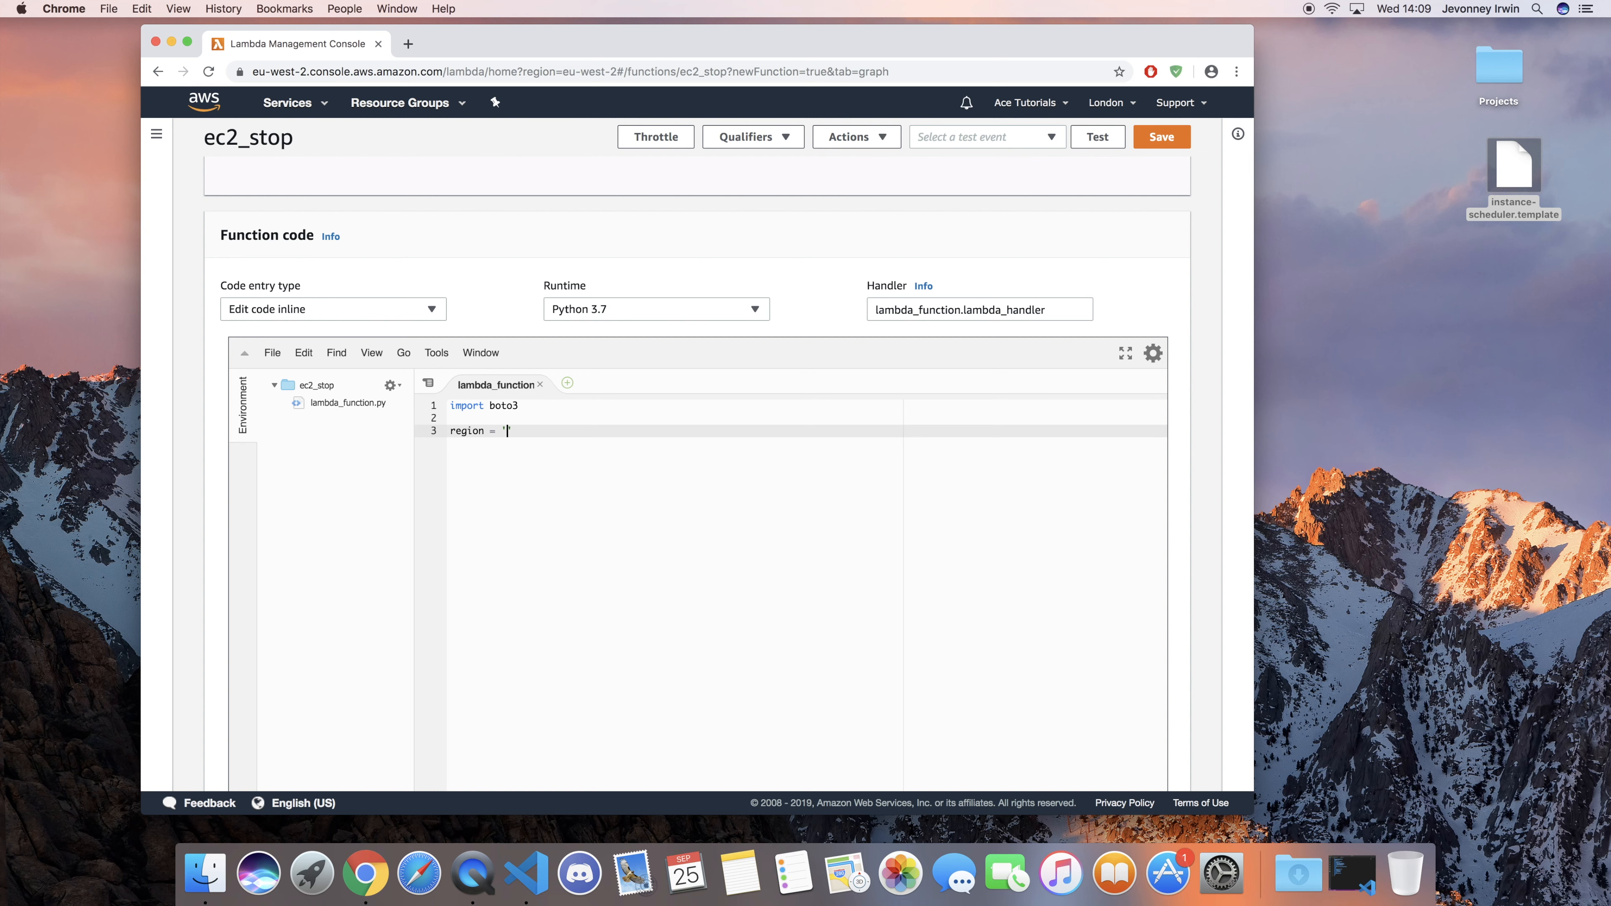
text(eu-west-2)
key(Right)
key(Right)
key(Return)
Step: Define an instances list in the code holding the Bastion-Host instance ID, copied from the EC2 instances page opened in a second tab
text(in)
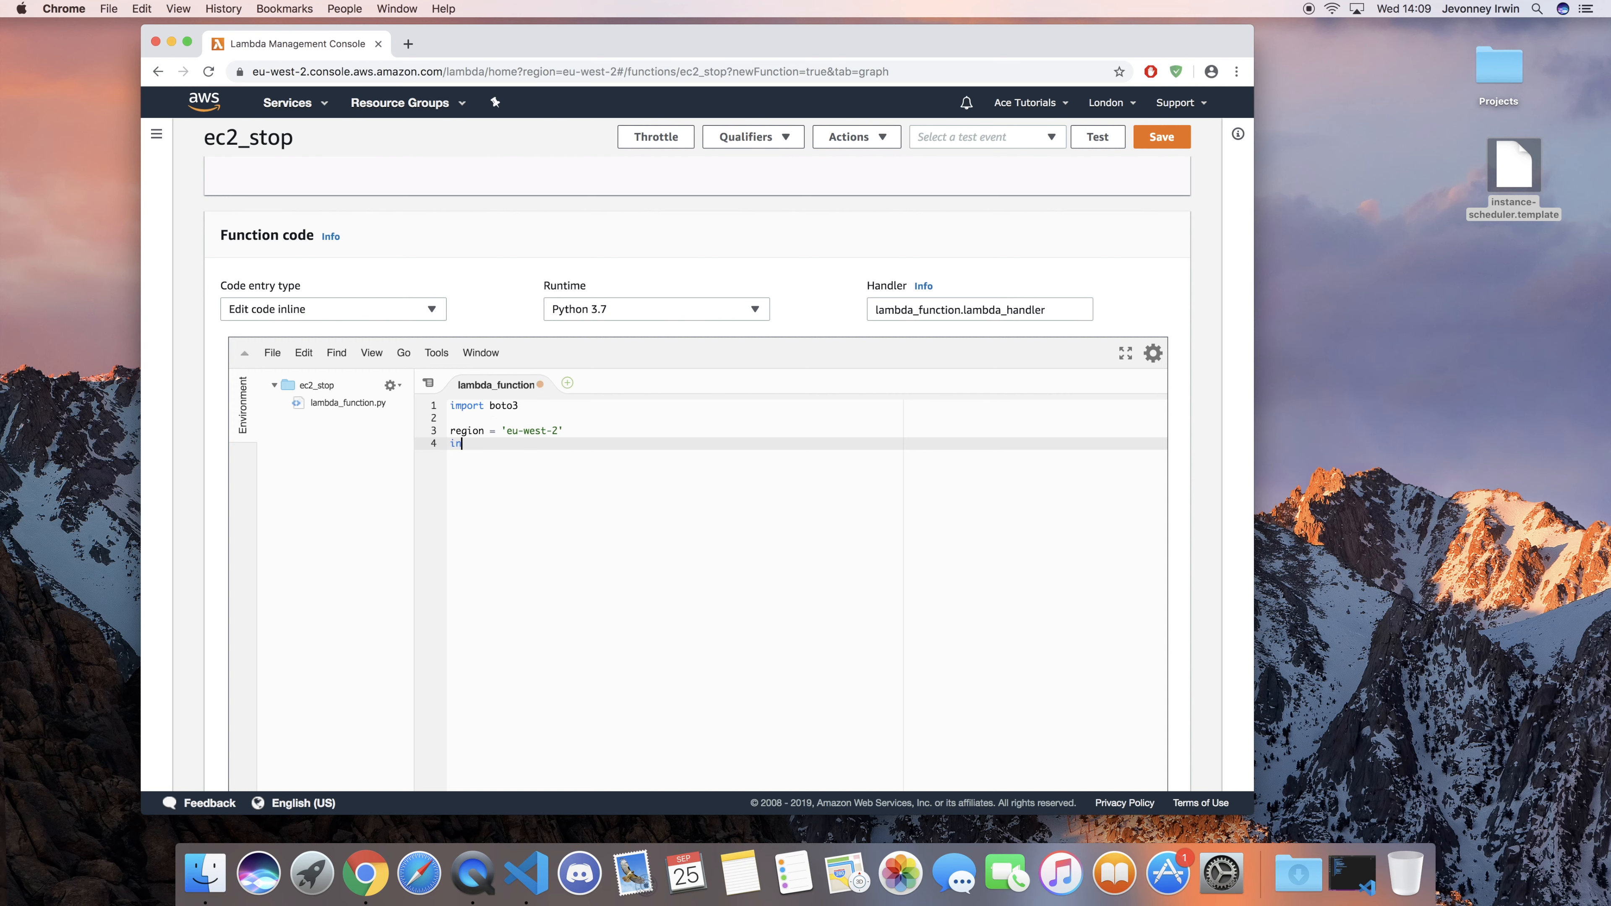
text(stances = [')
super+click(216, 105)
click(449, 47)
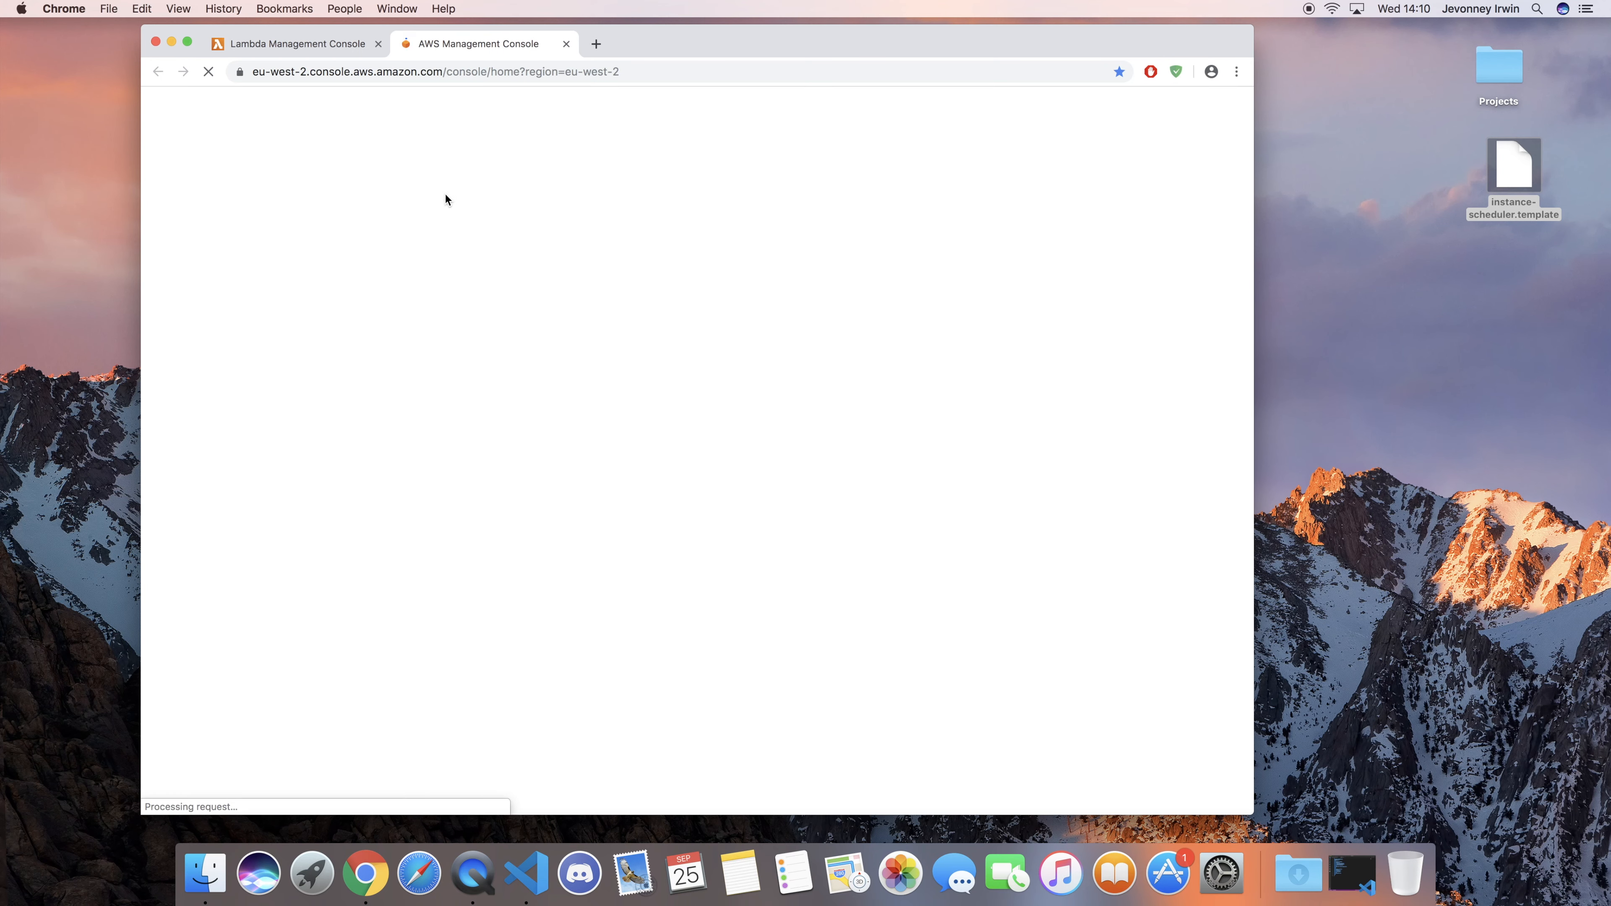
click(519, 408)
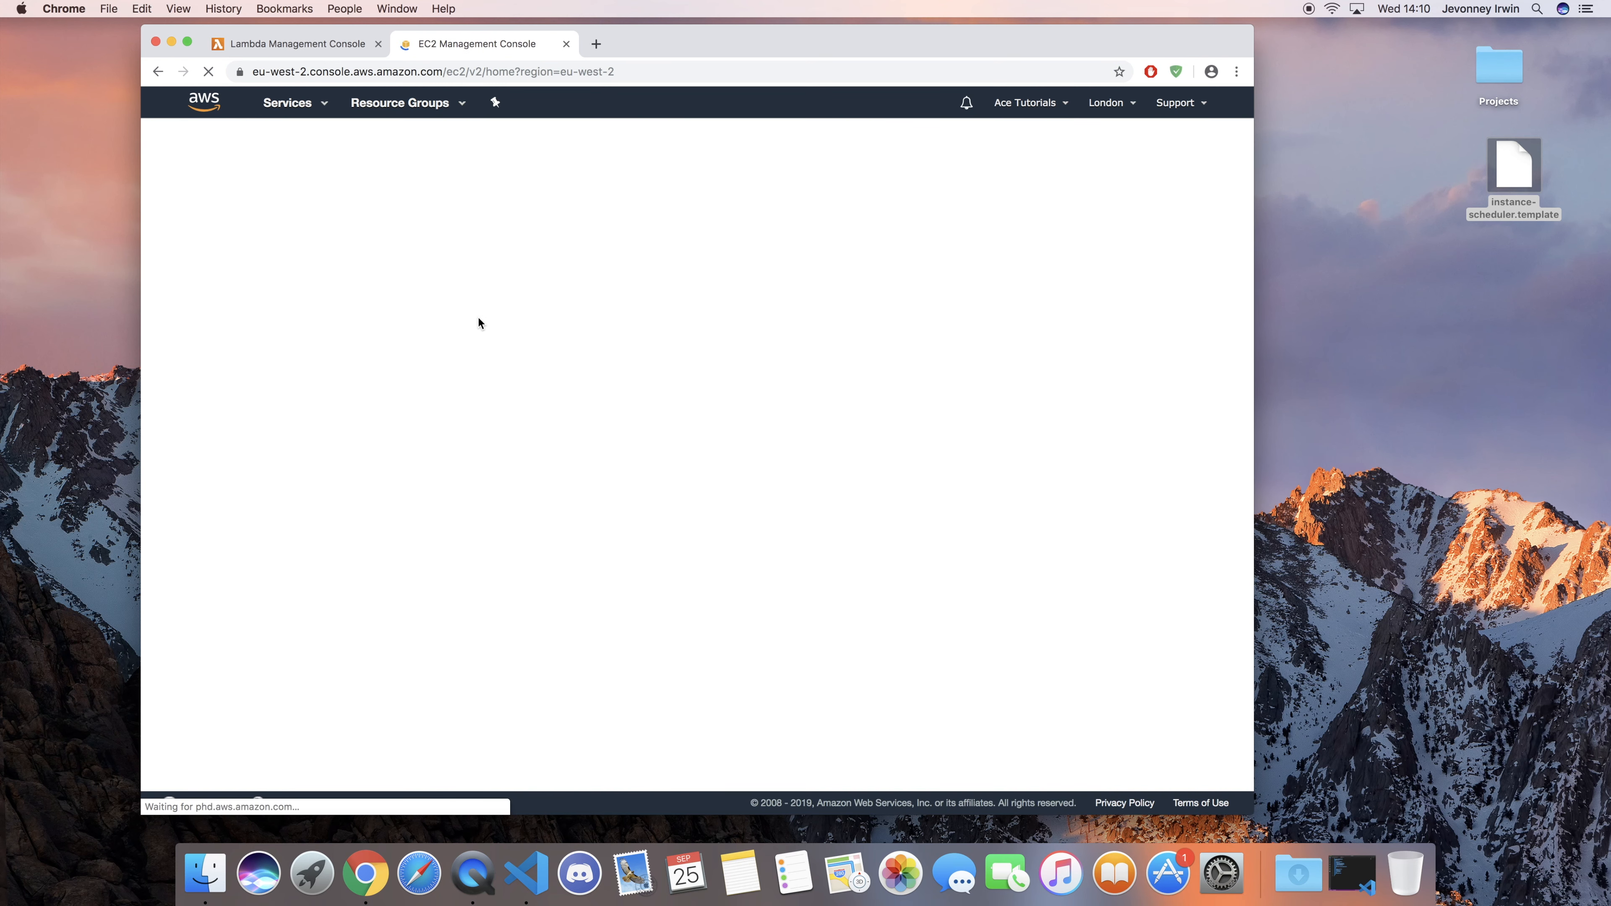
click(207, 265)
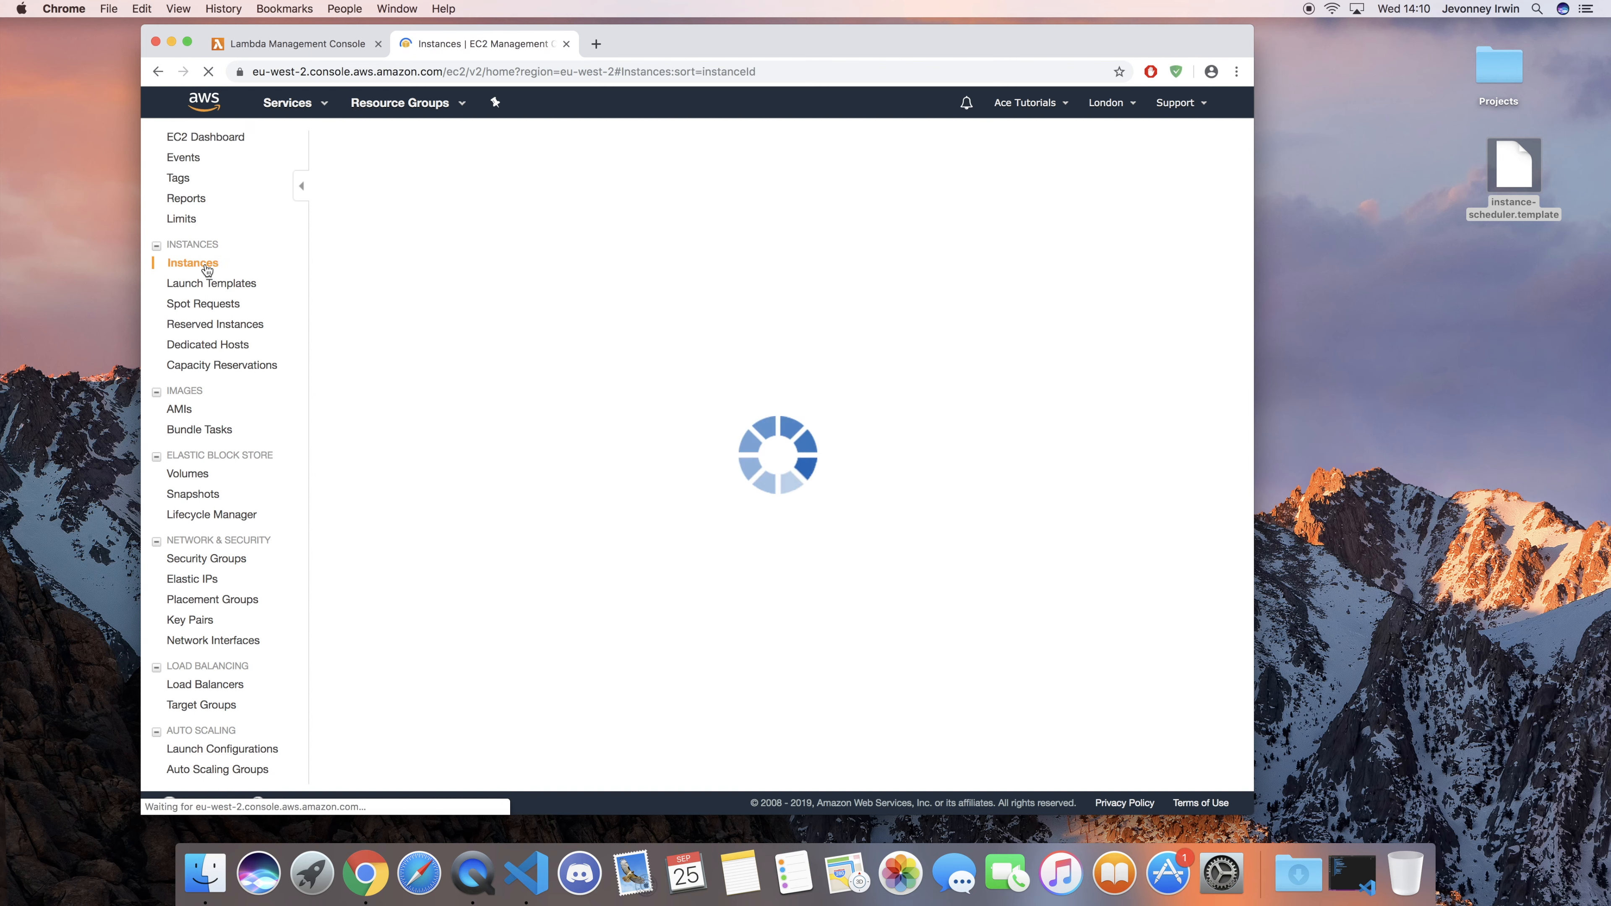
click(489, 244)
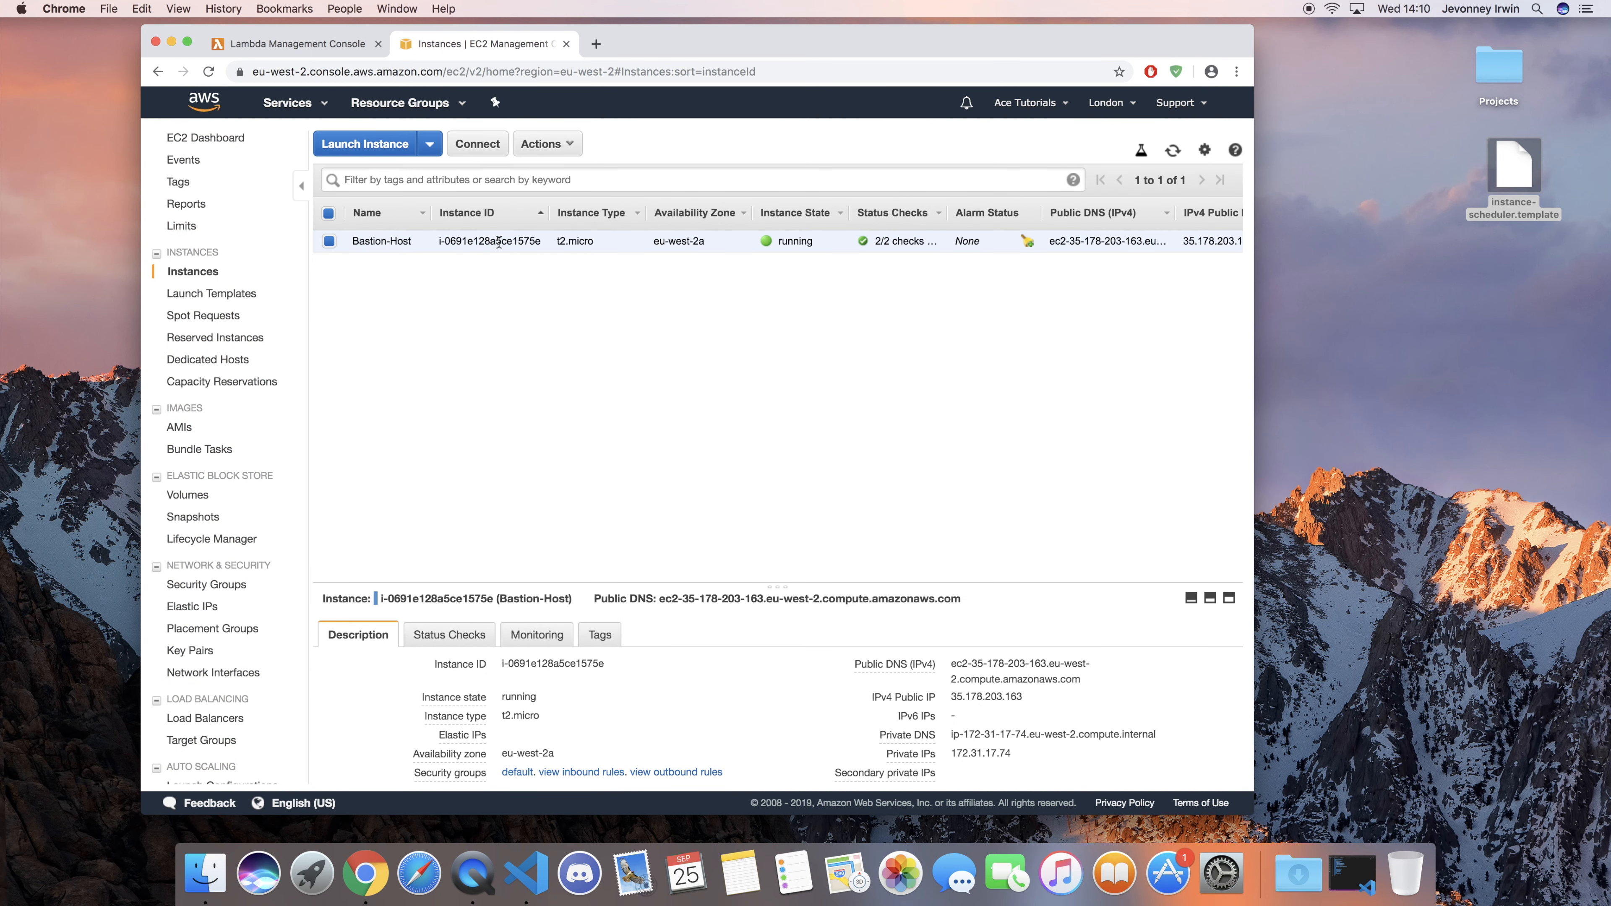
scroll(735, 703, down, 1)
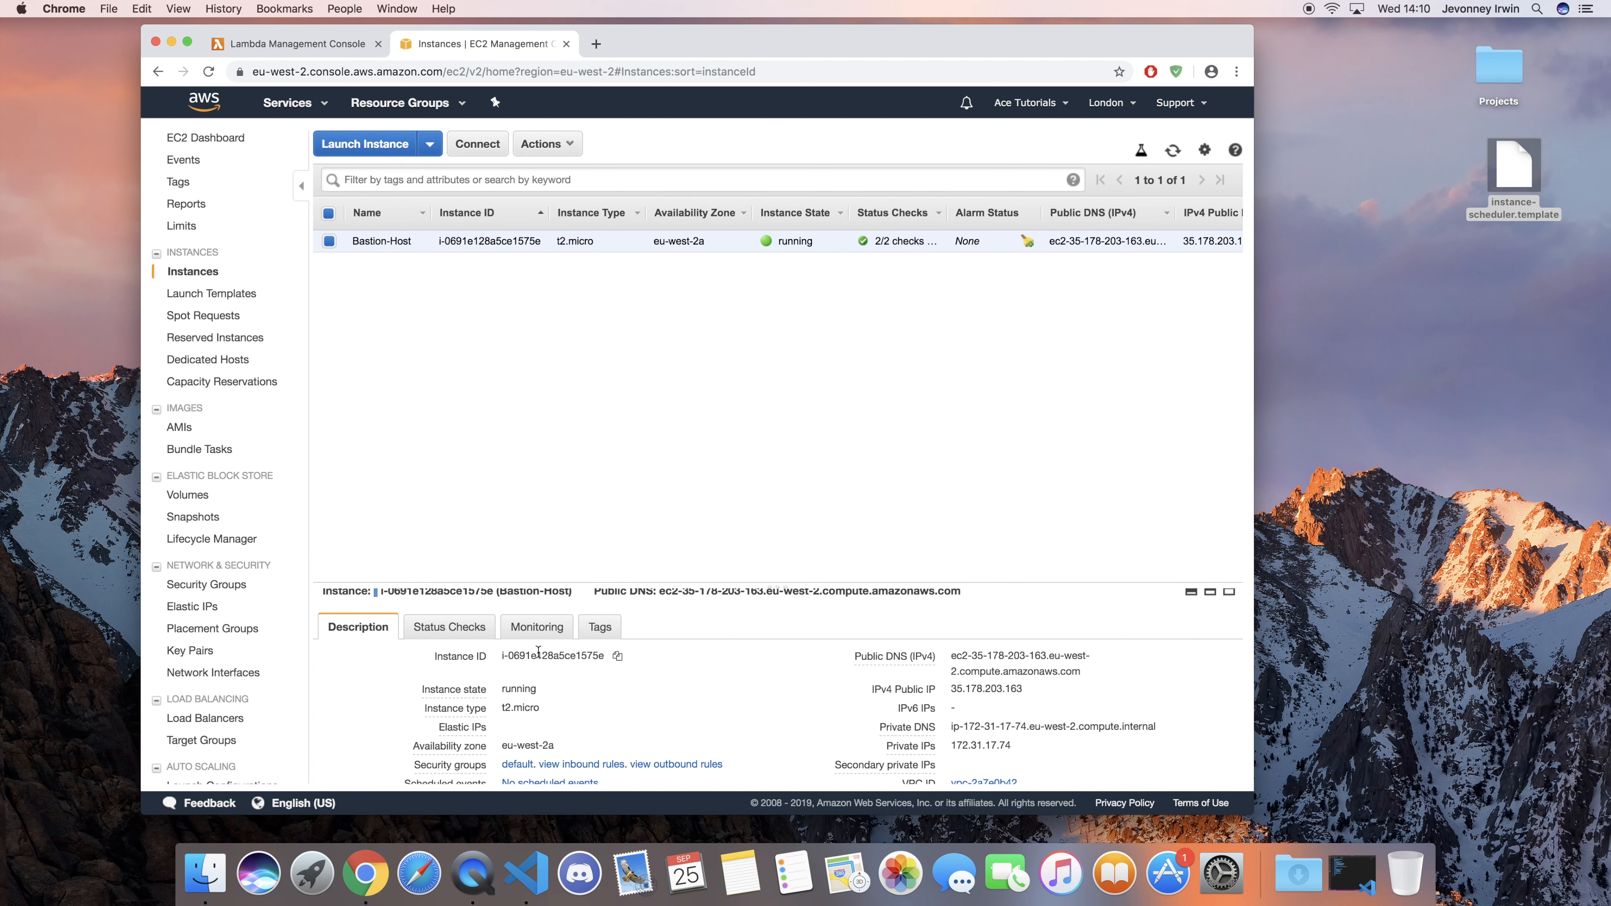
click(618, 659)
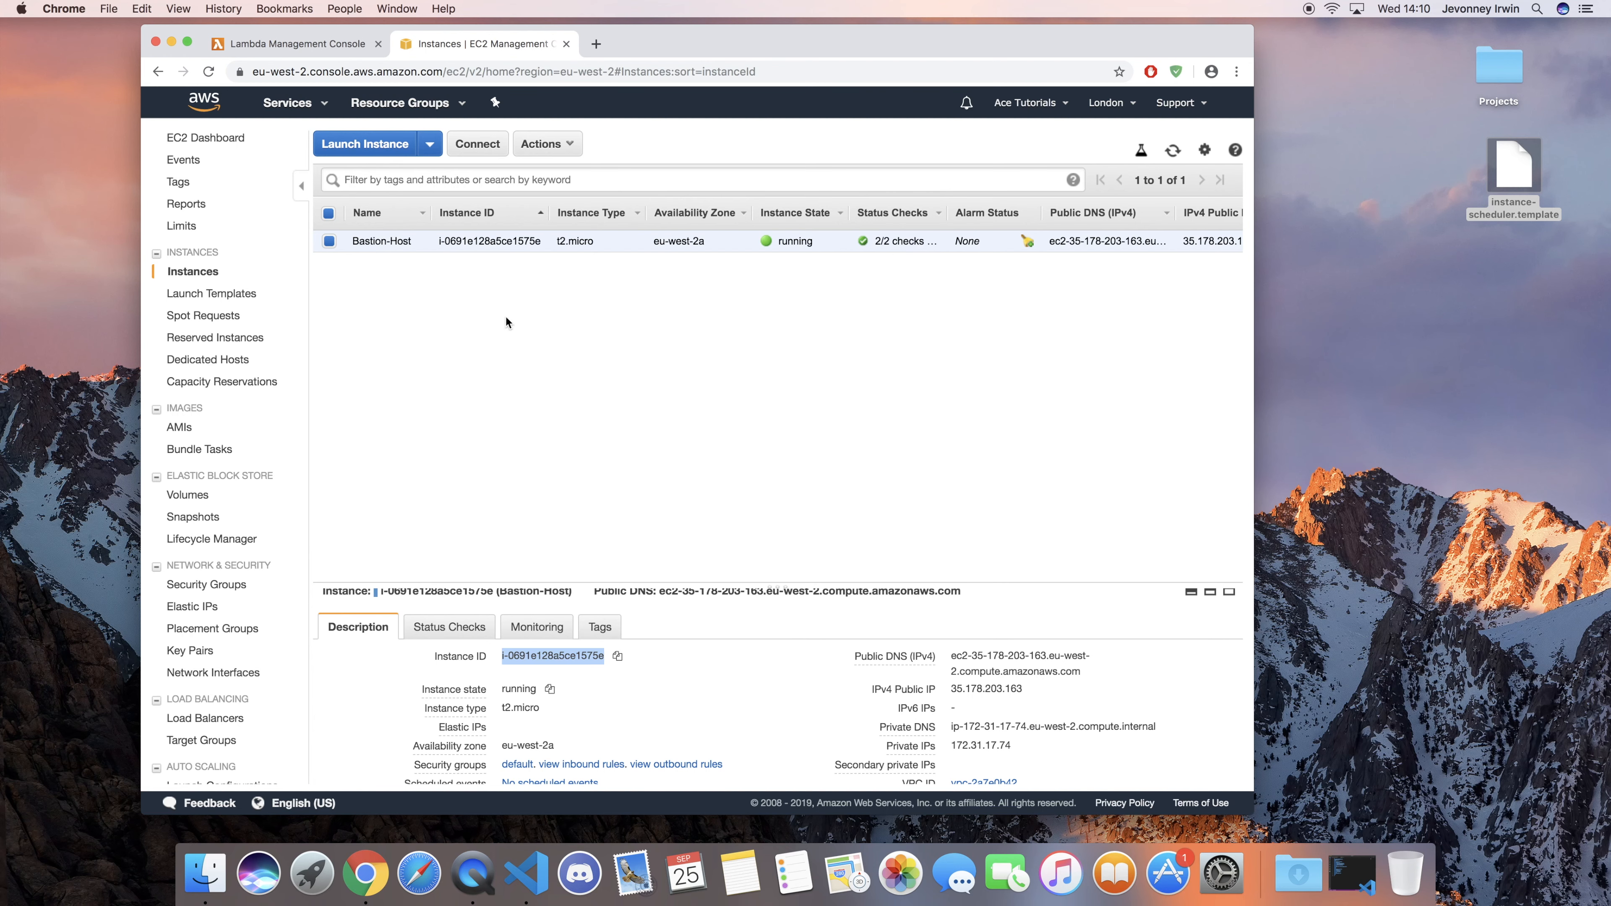
click(263, 42)
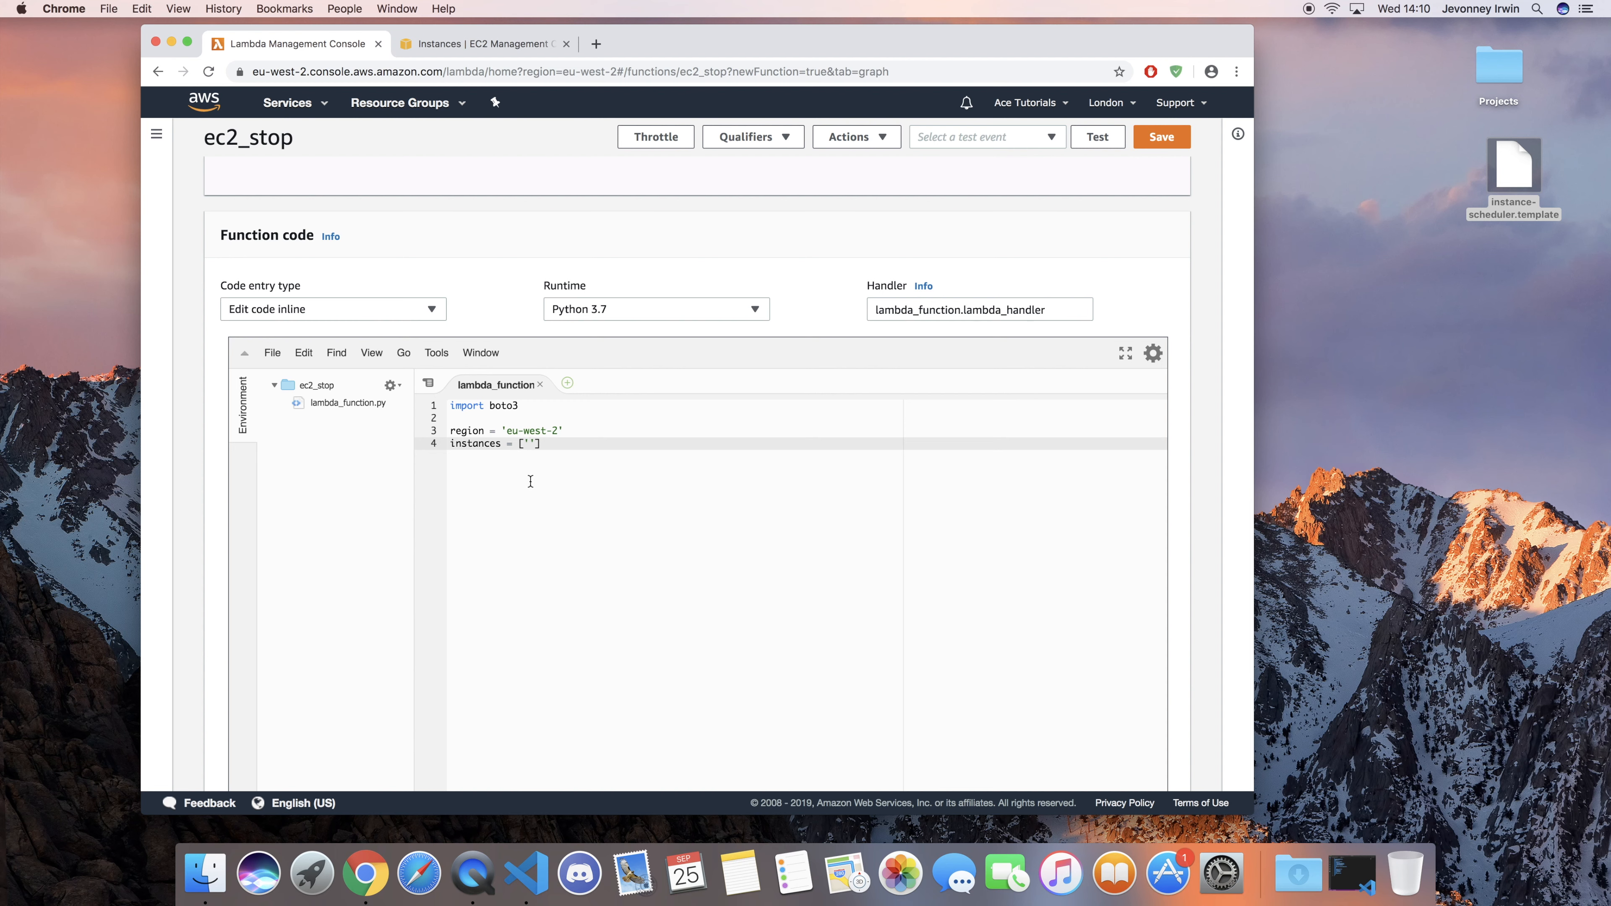
key(super+v)
text(, ')
key(super+v)
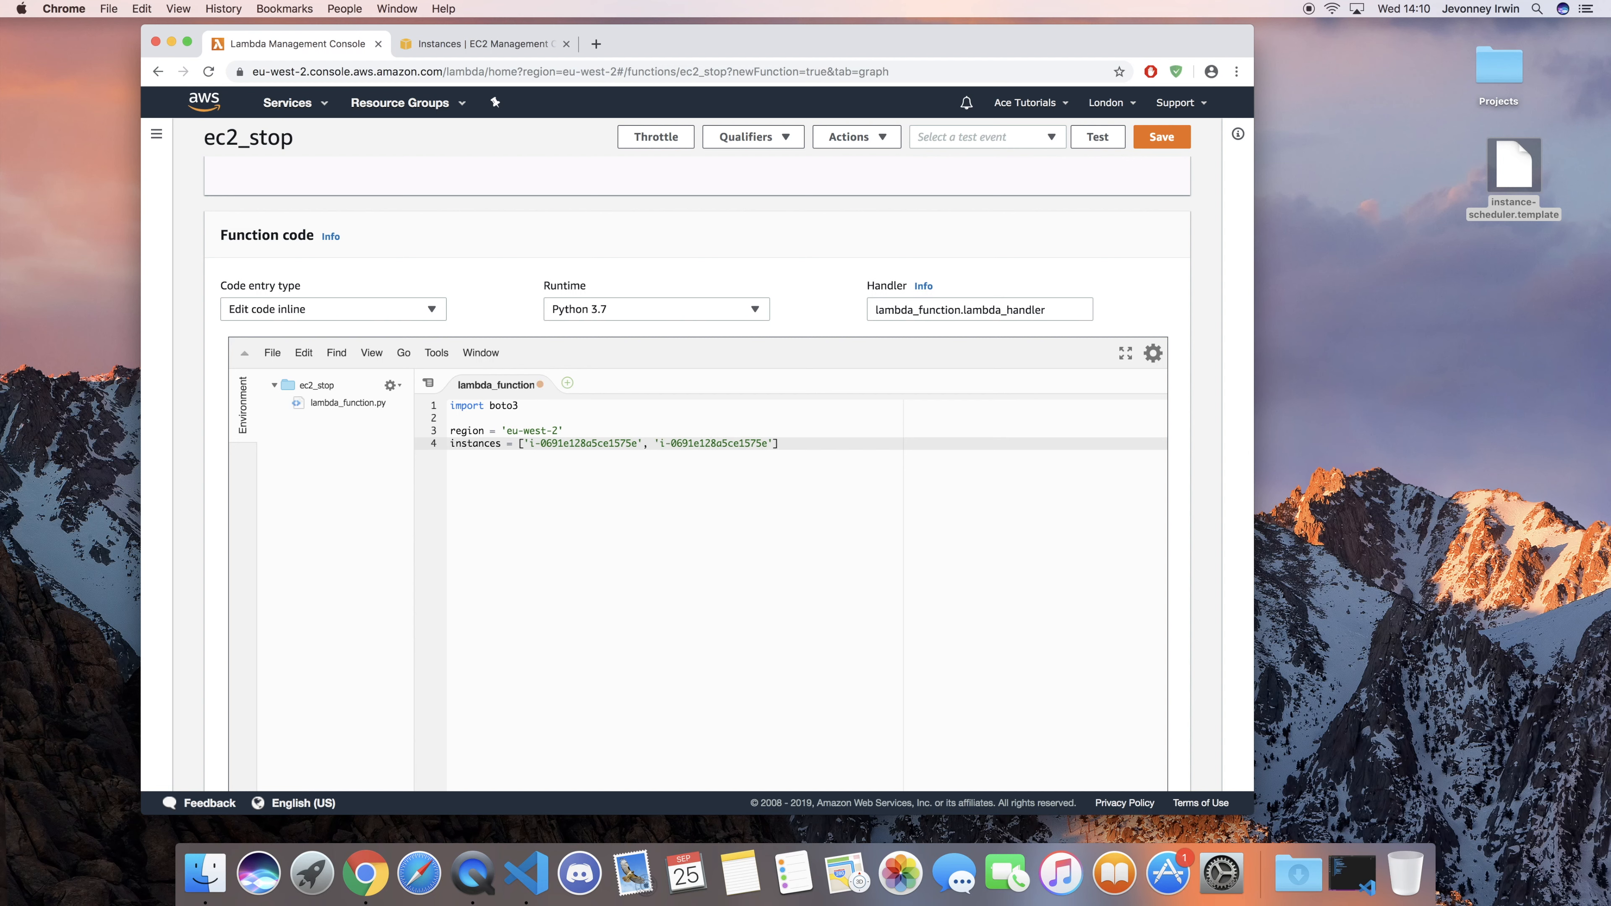
key(Right)
key(BackSpace)
key(BackSpace)
key(BackSpace)
key(BackSpace)
key(BackSpace)
key(BackSpace)
key(BackSpace)
key(BackSpace)
key(BackSpace)
key(BackSpace)
key(BackSpace)
key(BackSpace)
key(BackSpace)
key(BackSpace)
key(BackSpace)
key(BackSpace)
key(BackSpace)
key(BackSpace)
key(BackSpace)
key(BackSpace)
key(BackSpace)
key(BackSpace)
key(BackSpace)
Step: Below the instances list, add ec2 = boto3.client('ec2', region_name=region) and save the file
key(Right)
key(Return)
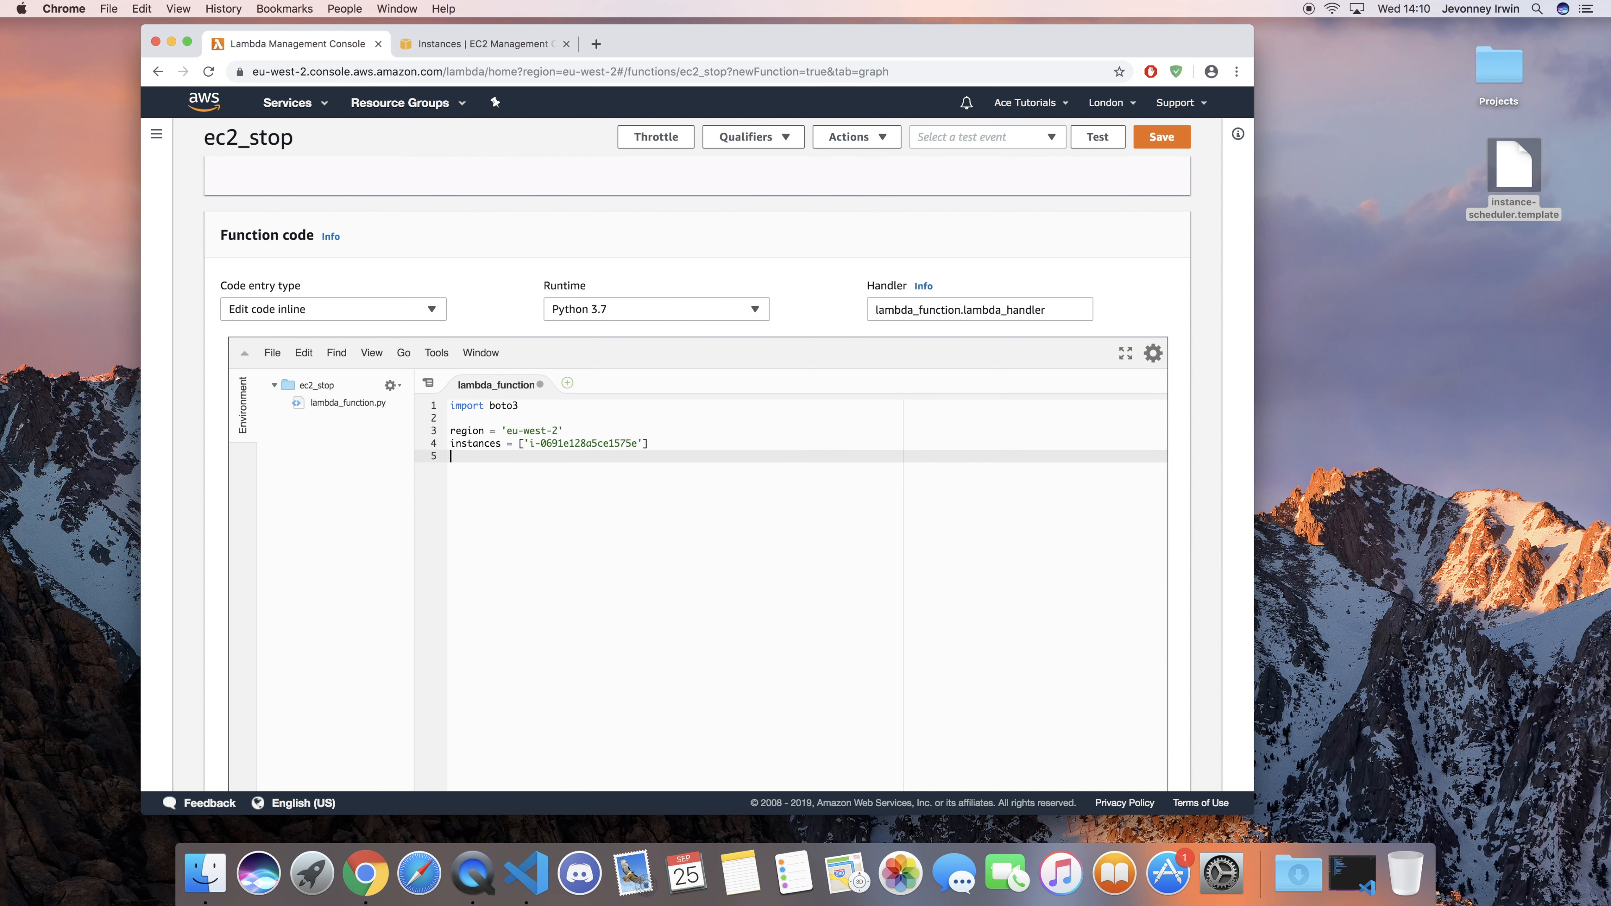
text(ec2 = bo)
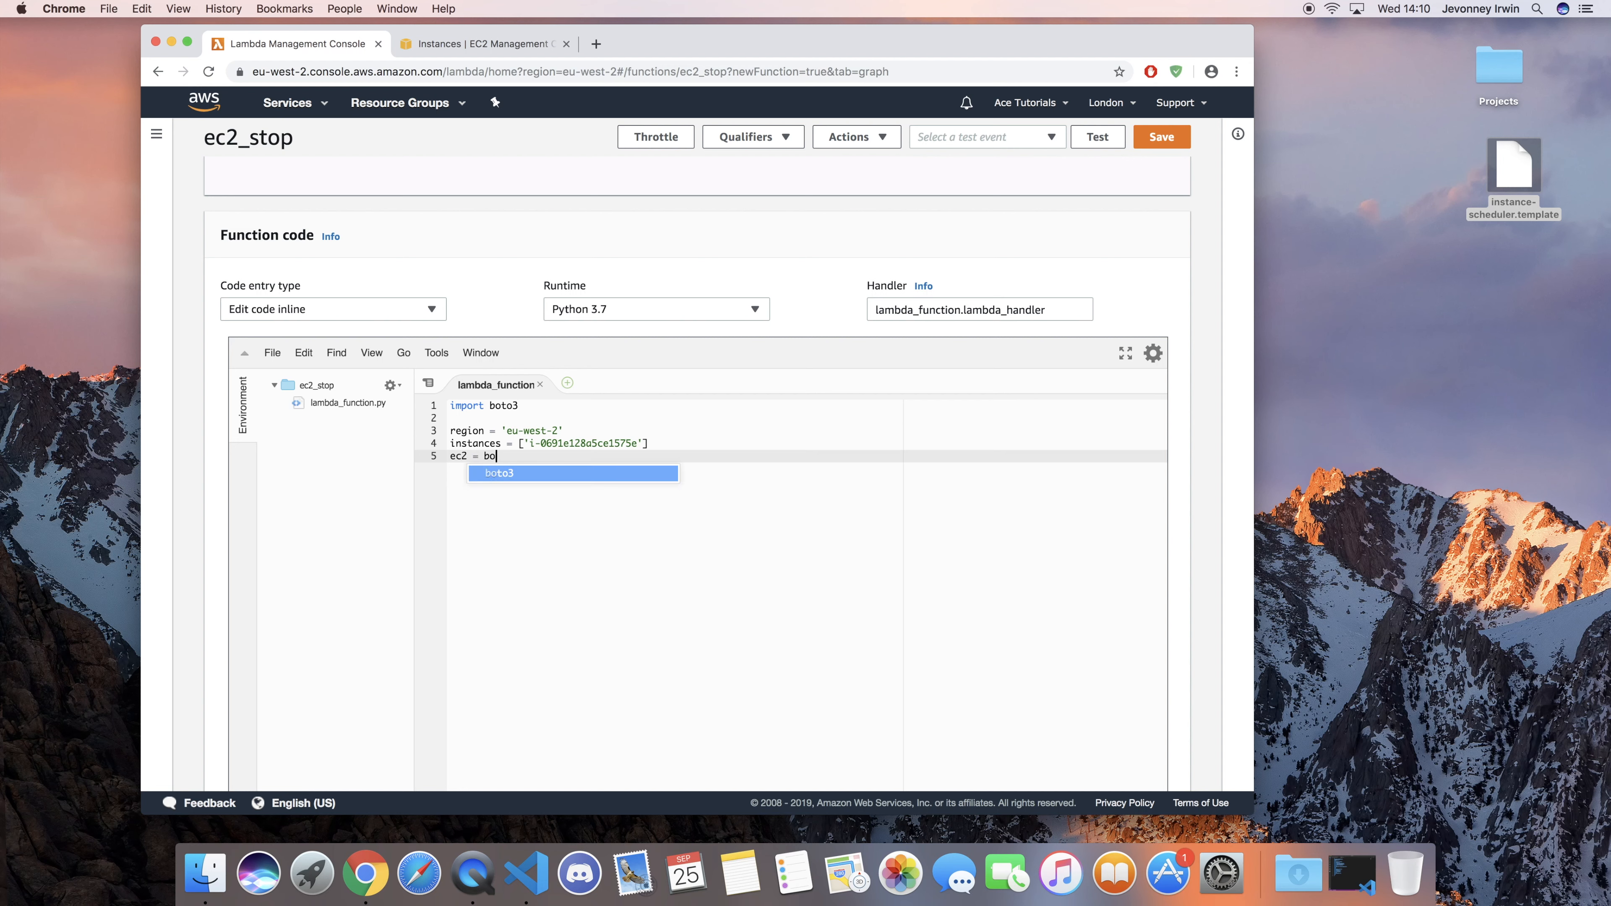
text(to3.client)
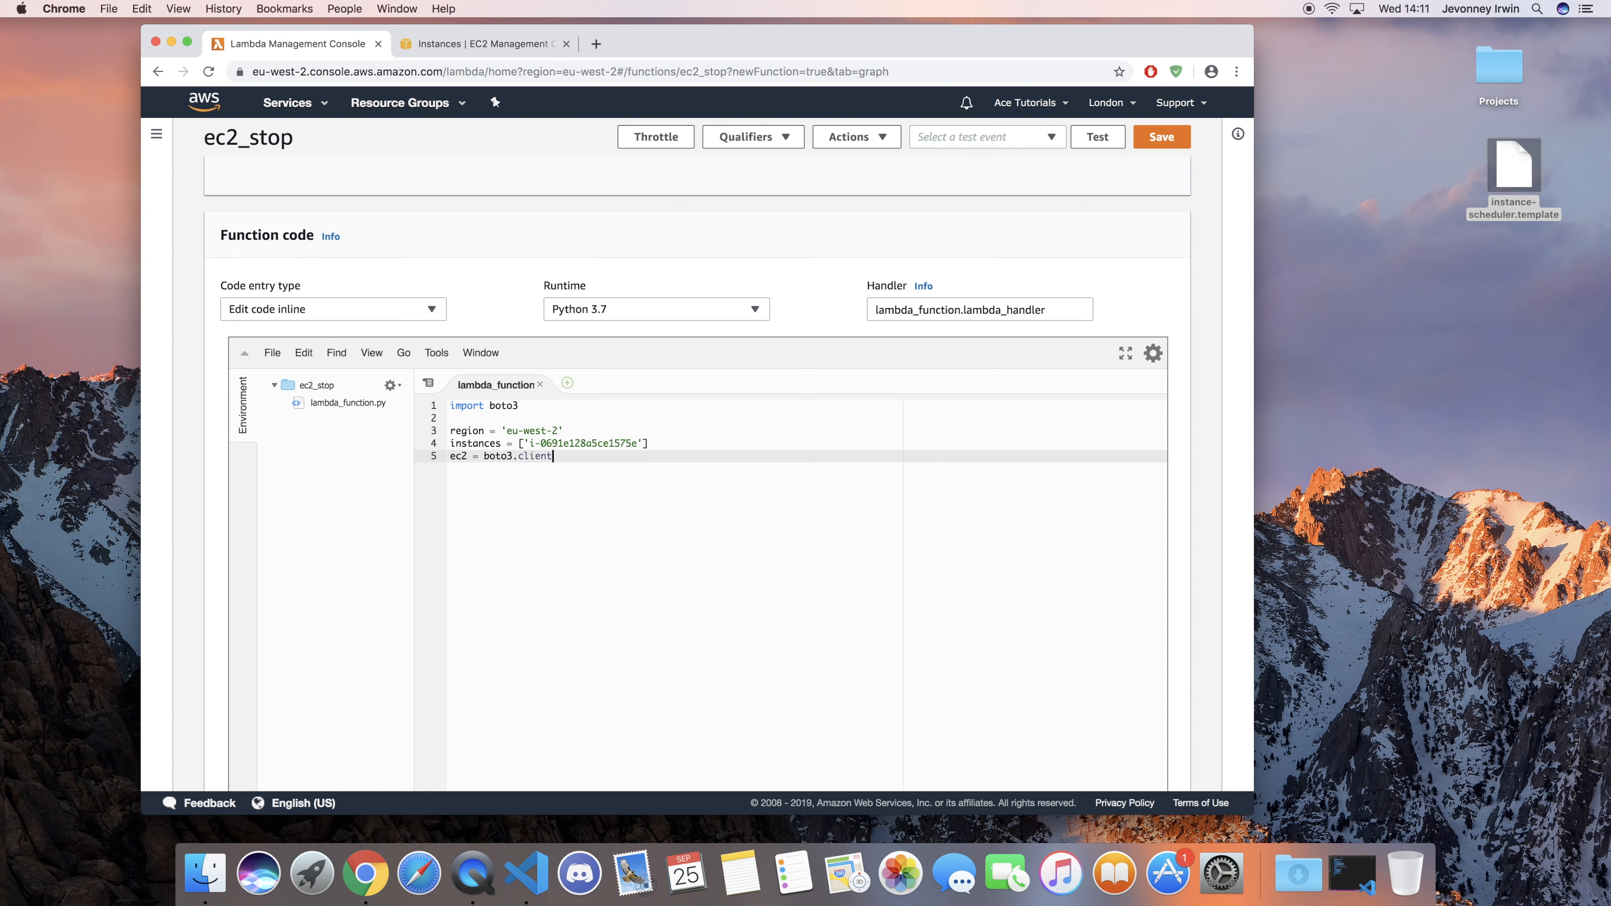
text(('e)
key(Return)
text(, region_name=region)
key(End)
key(super+s)
key(Return)
key(Return)
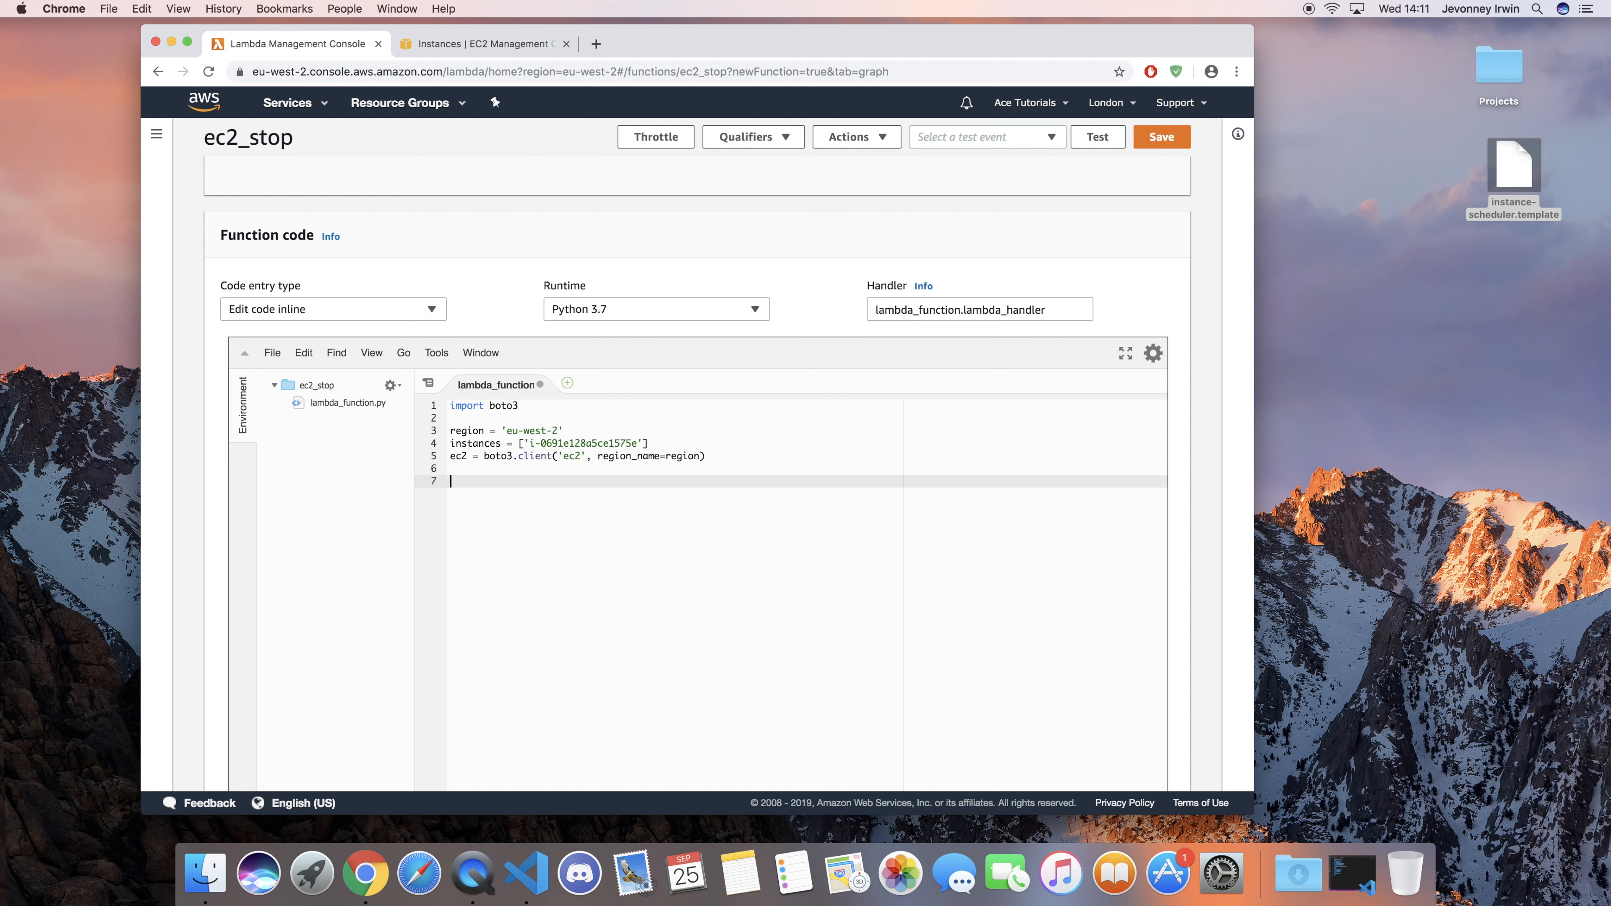
Step: Define the function lambda_handler(event, context) below the ec2 client line
text(def)
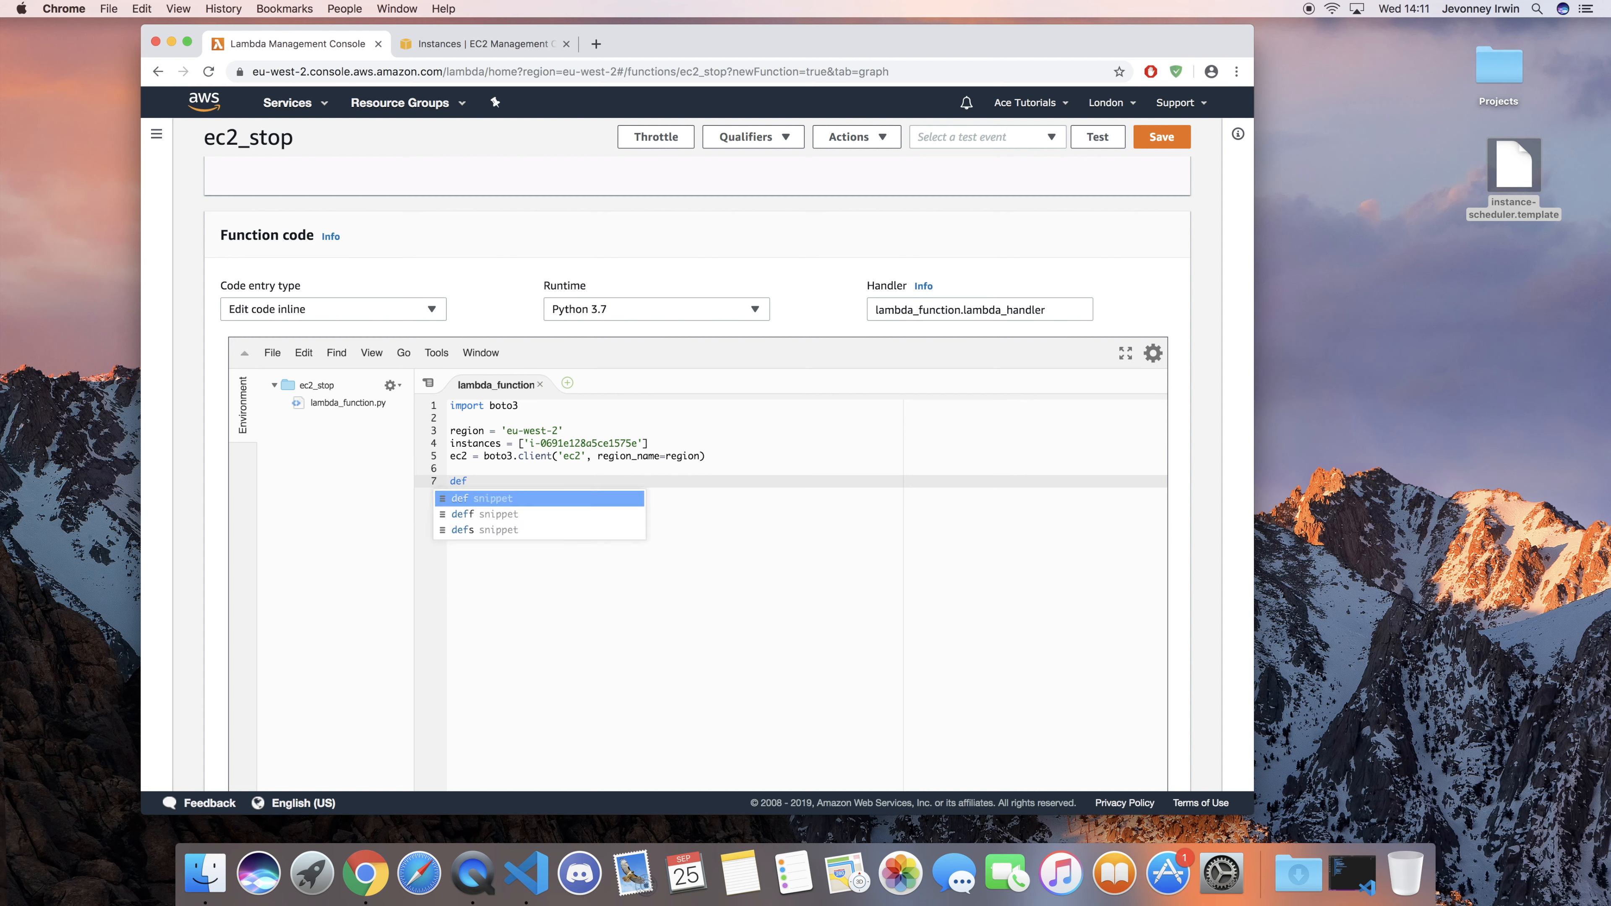
text( lambda)
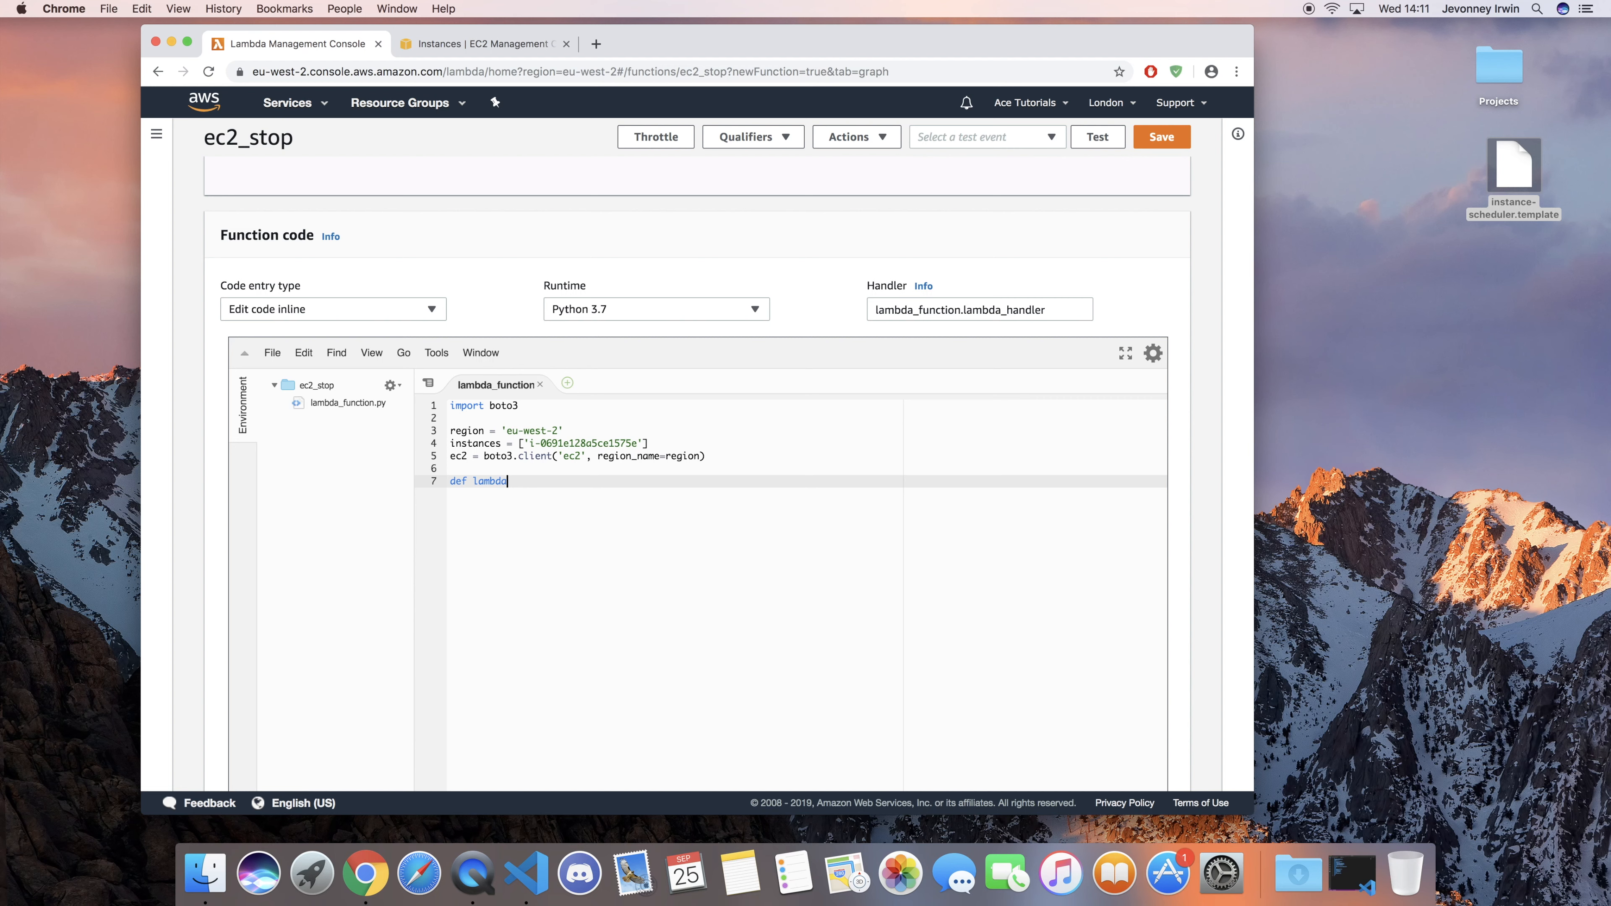
text(_handler(event, context)
text():)
key(Return)
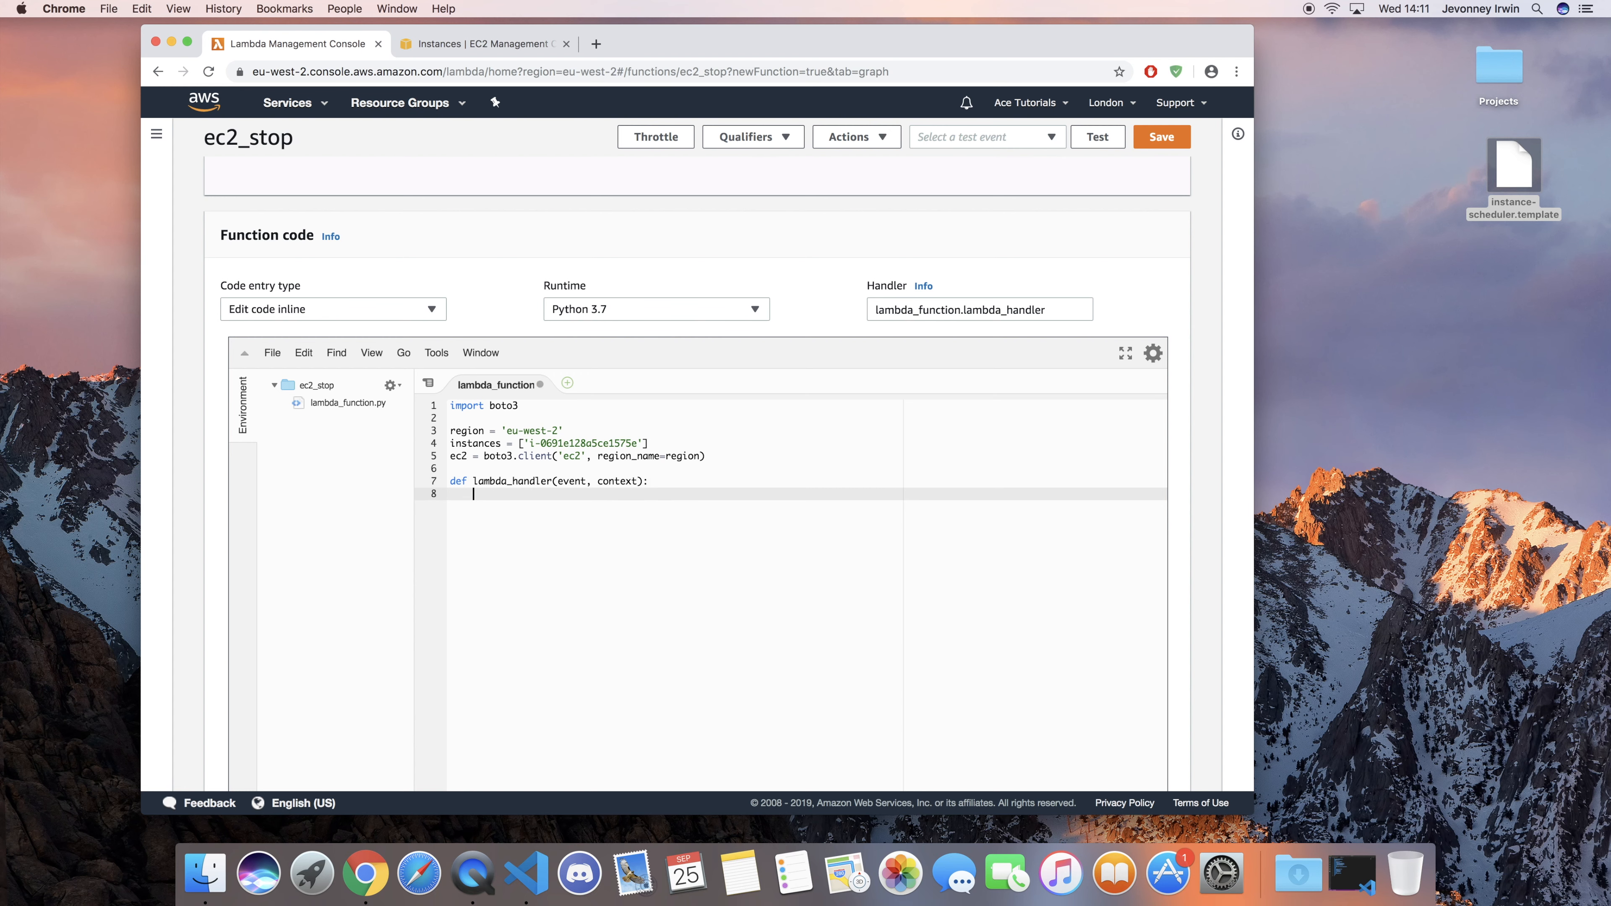
Step: In the handler body, call ec2.stop_instances(InstanceIds=instances)
text(ec2.s)
text(top)
text(_instances)
text(()
text(Instance)
text(Ids)
text(=insta)
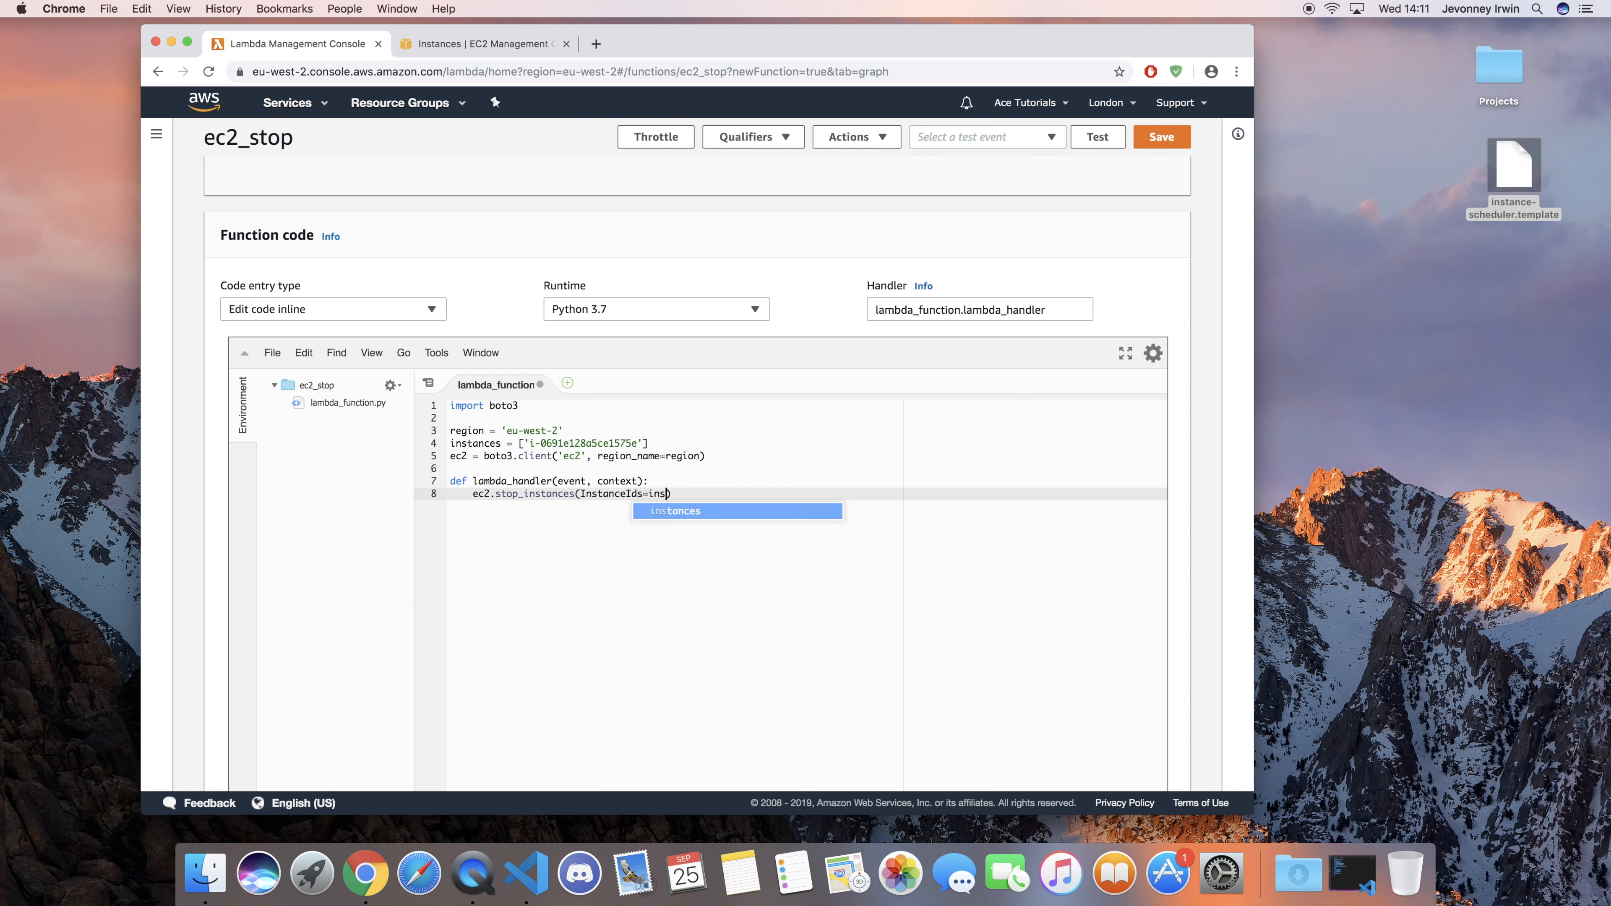
text(nces)
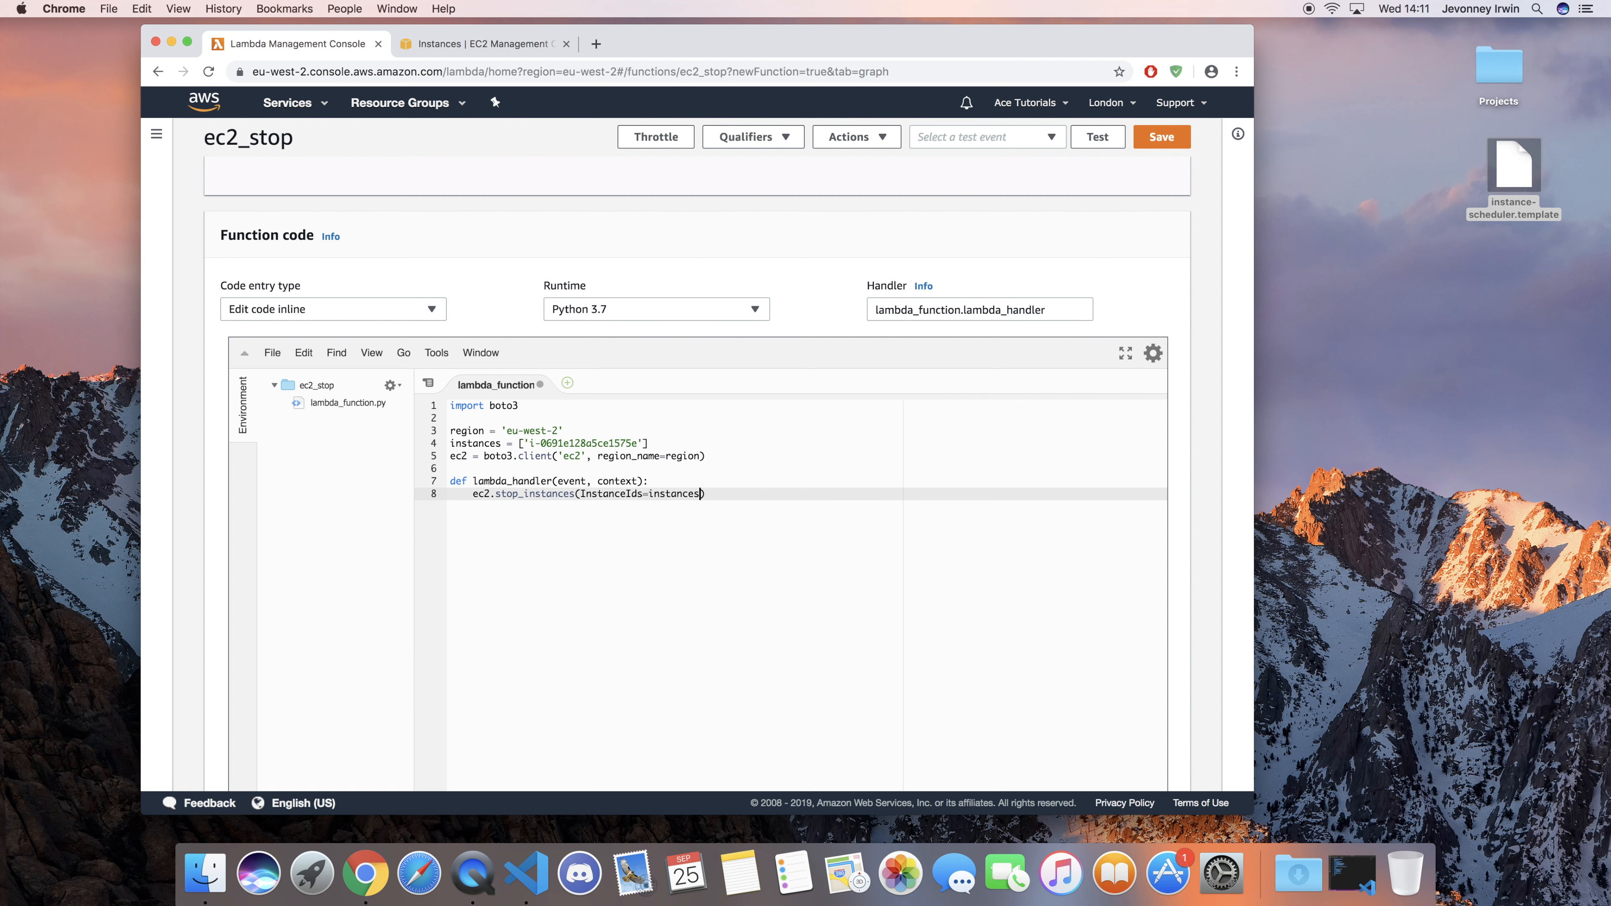
Step: Add print('stoppped your instances: ' + str(instances)) to the handler and save the Lambda function
key(Return)
text(print)
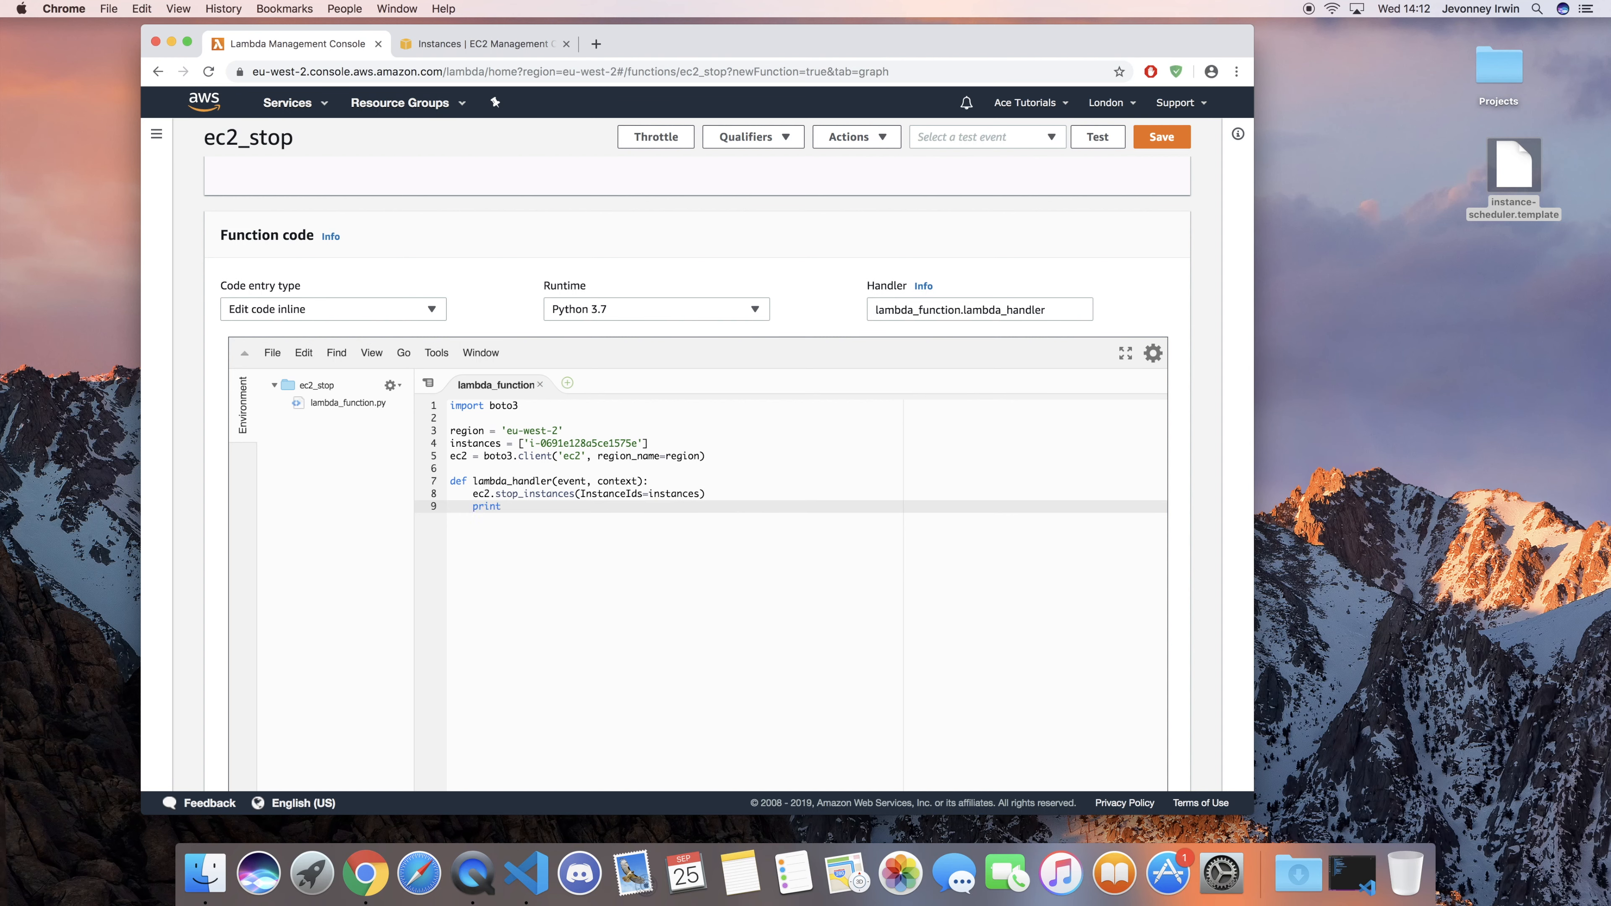
text(('stoppped your instances: ' + str`9instances)
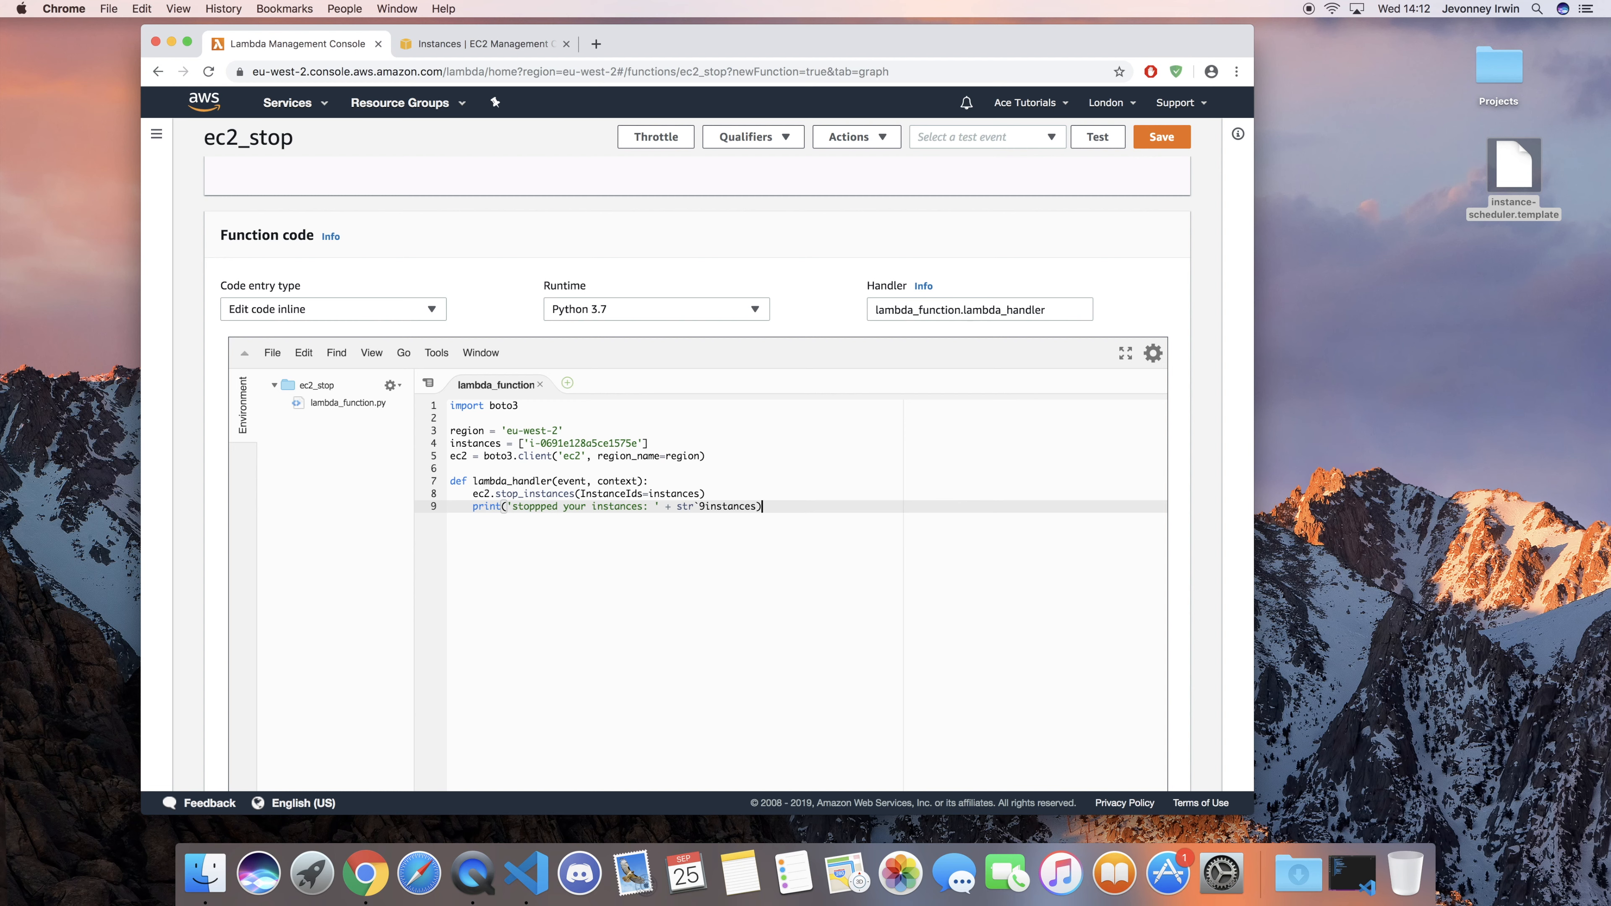
key(BackSpace)
key(BackSpace)
text(()
text())
click(1159, 138)
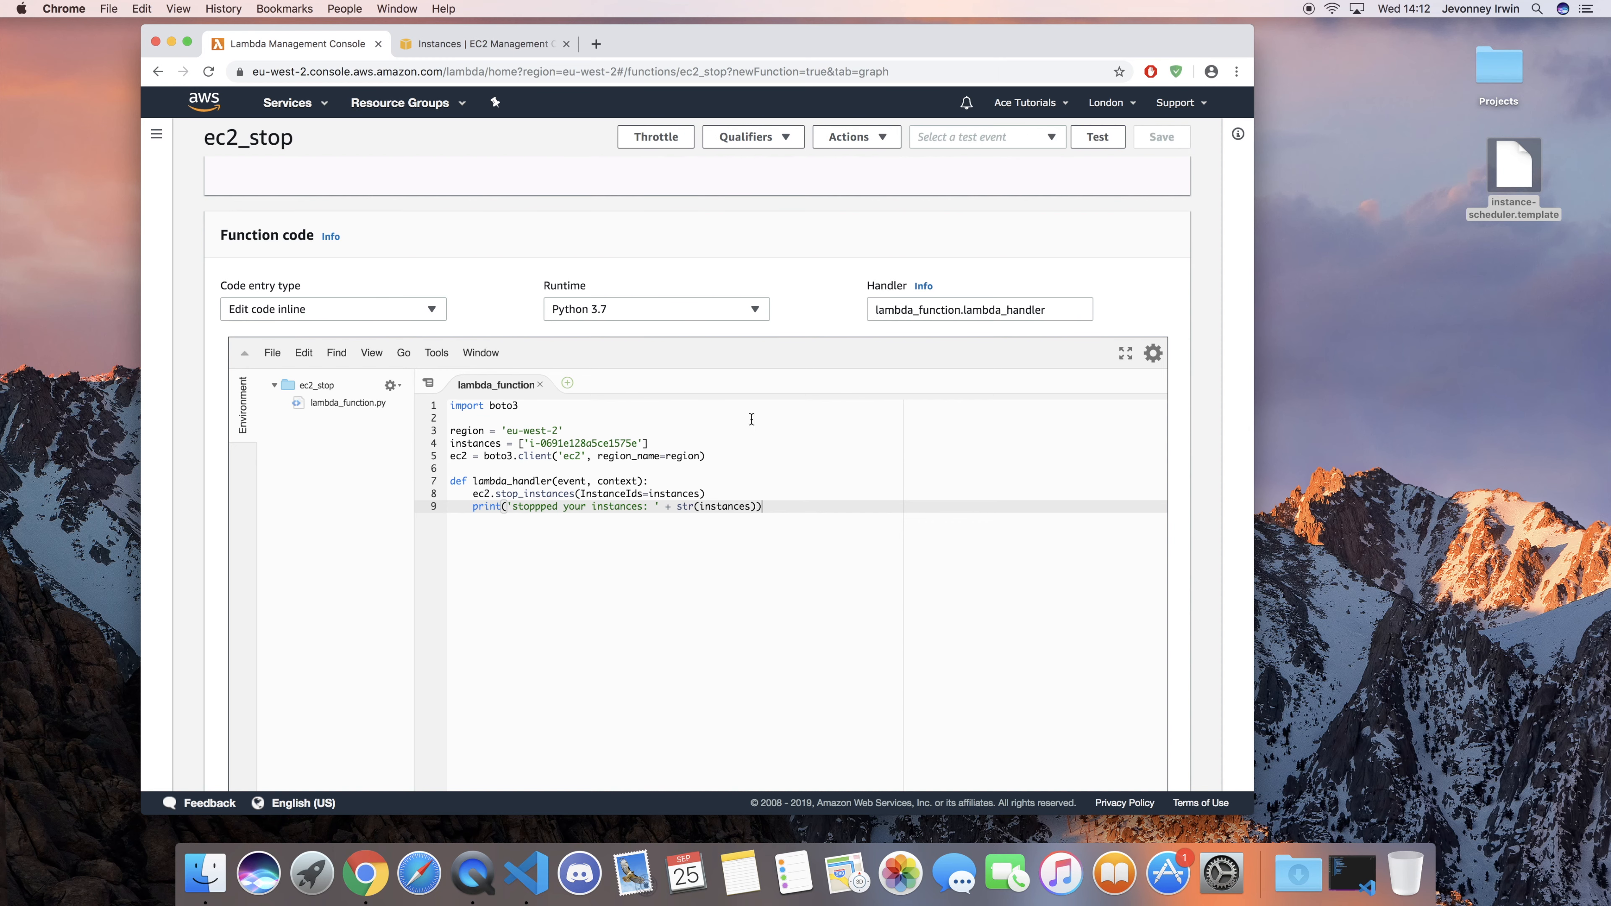
Step: Set the function's timeout to 10 seconds in the basic settings and save the function
scroll(748, 411, down, 5)
scroll(749, 408, down, 7)
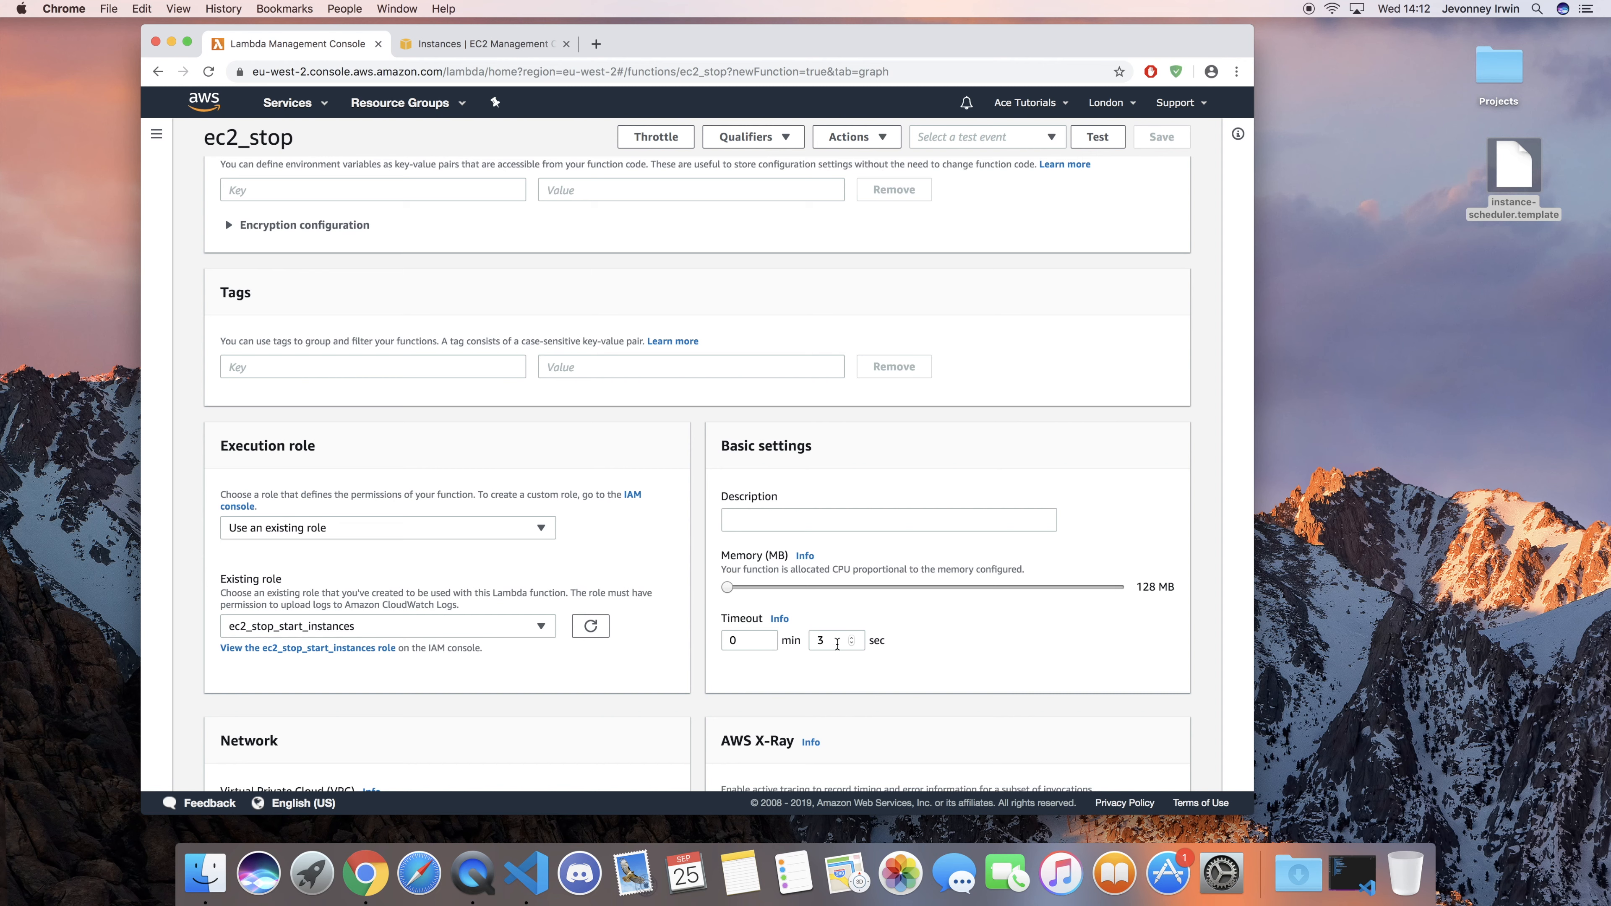
click(851, 638)
click(851, 637)
click(852, 638)
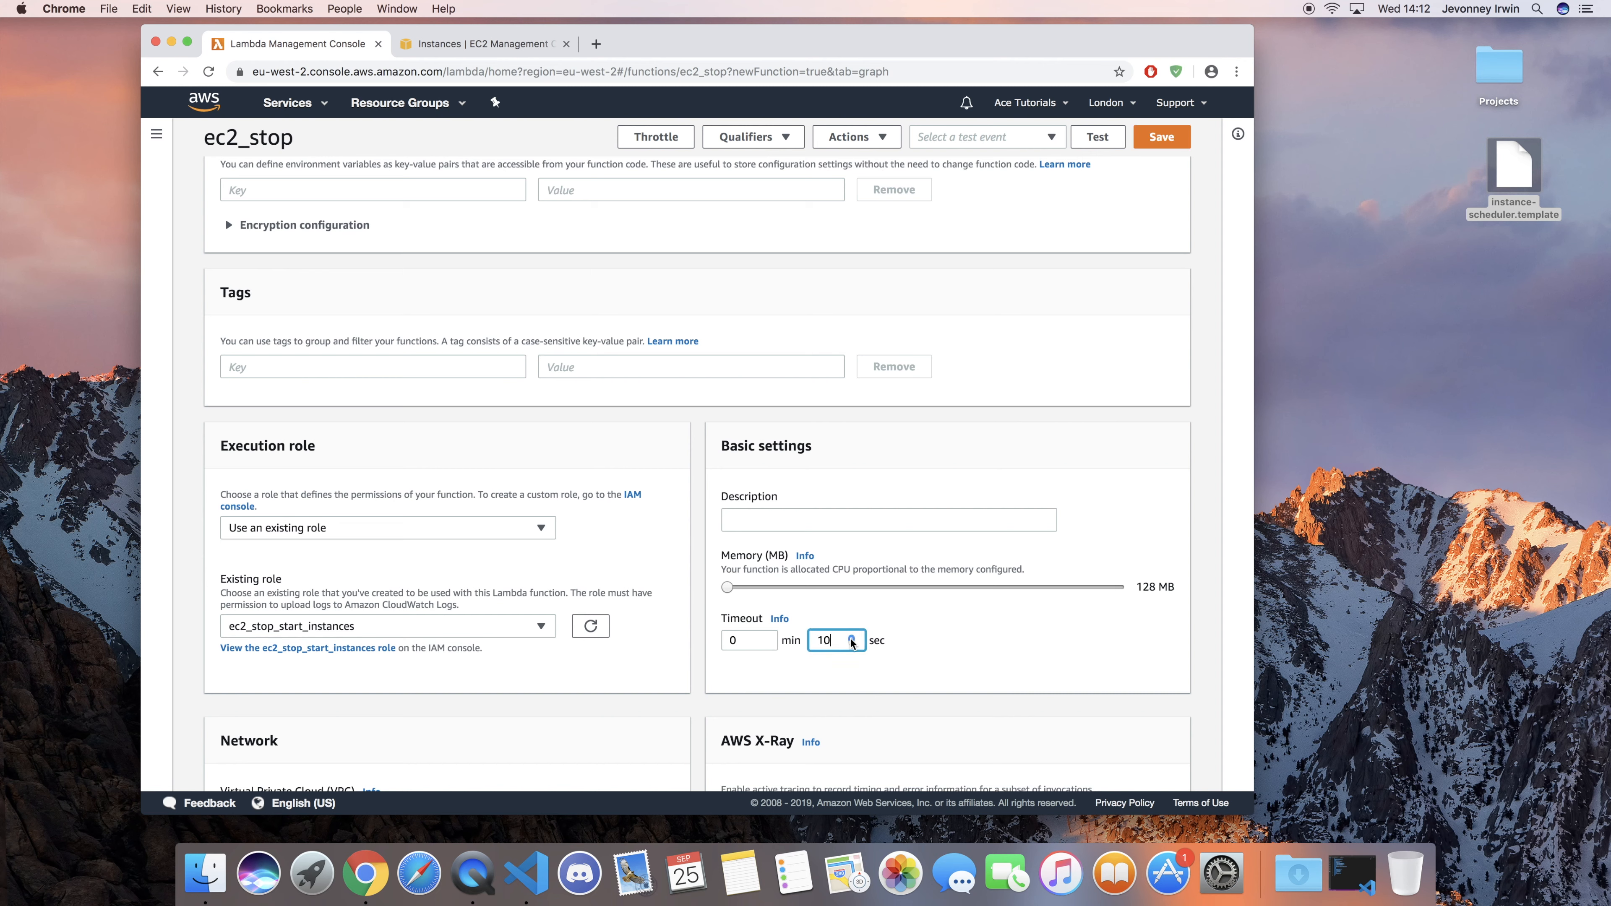
click(1173, 148)
Step: Copy the entire code of the ec2_stop function
scroll(939, 657, up, 10)
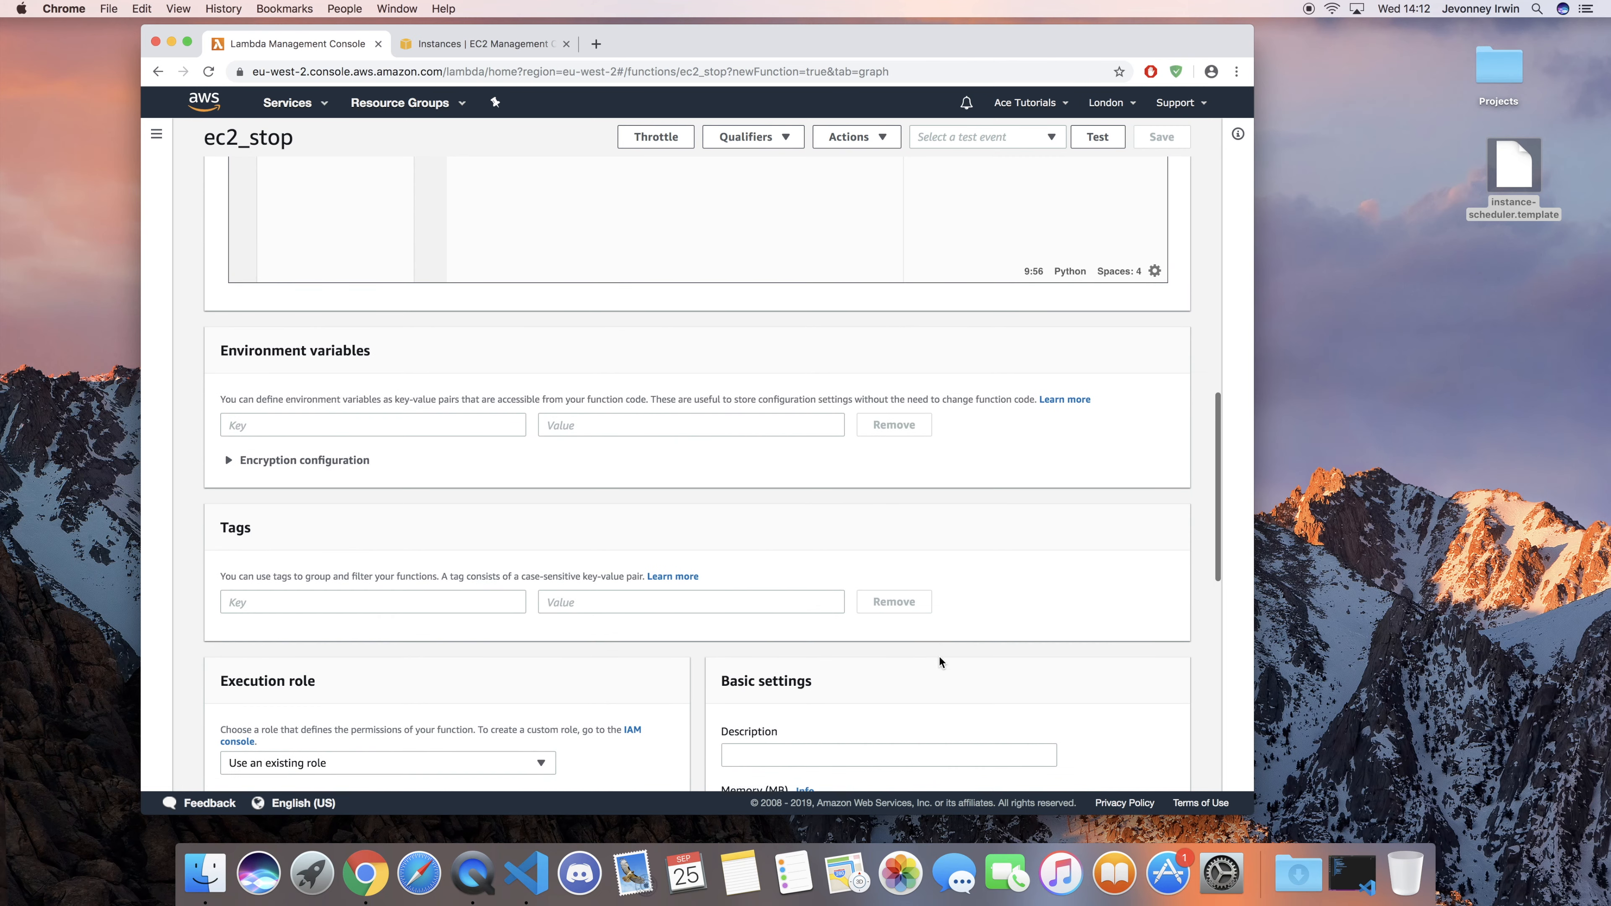
scroll(939, 659, up, 2)
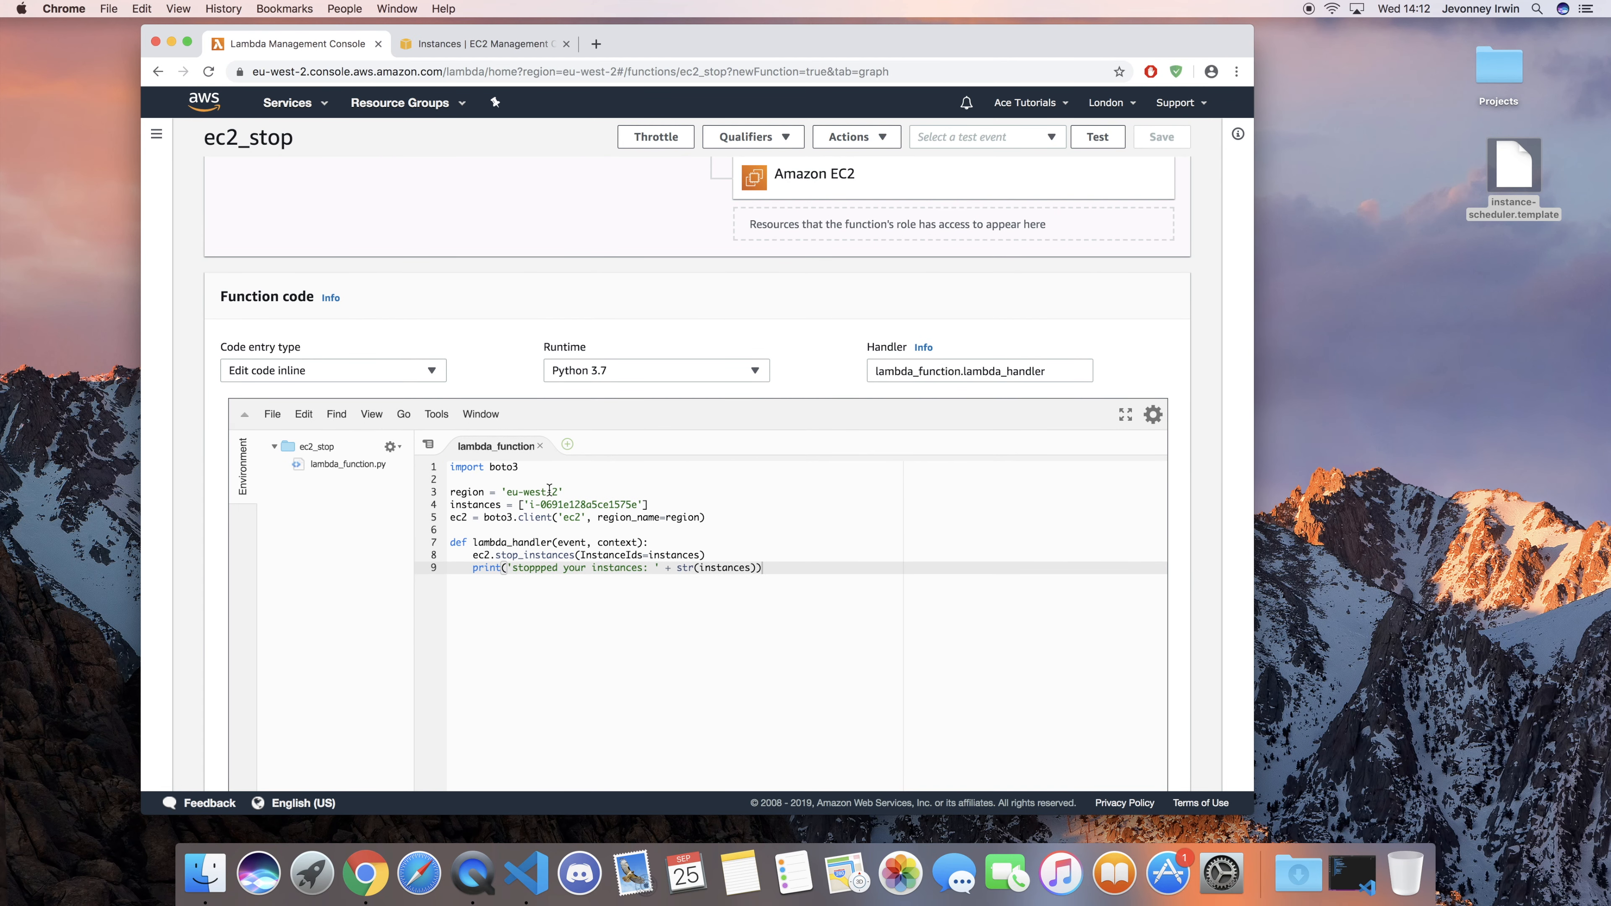
scroll(657, 530, up, 10)
scroll(650, 532, down, 11)
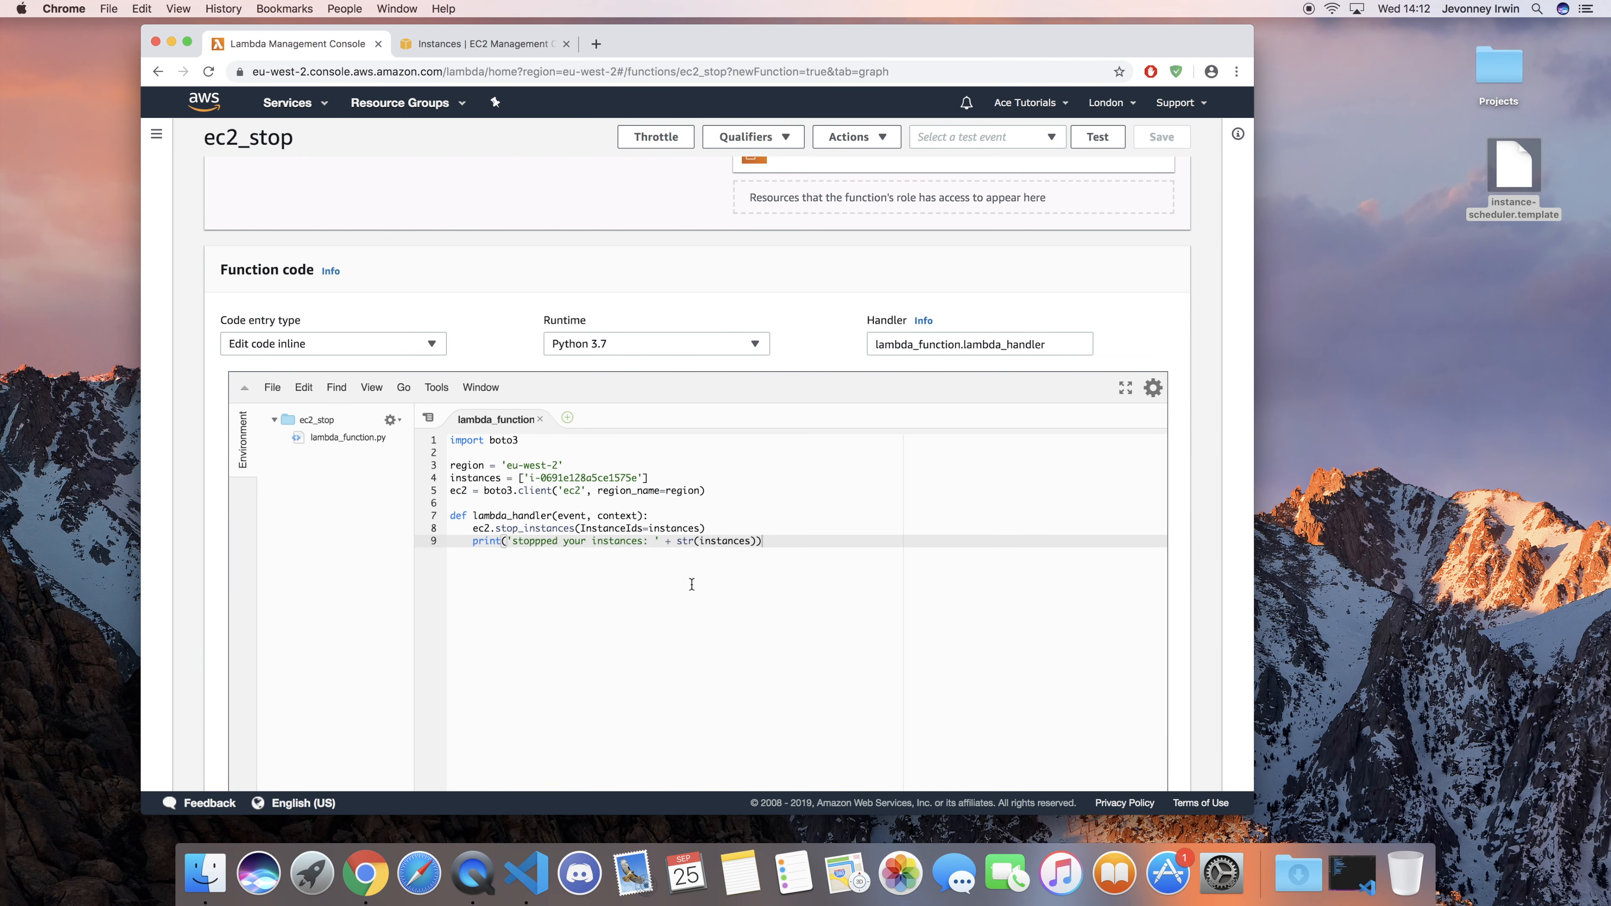
drag(775, 541, 436, 432)
key(super+c)
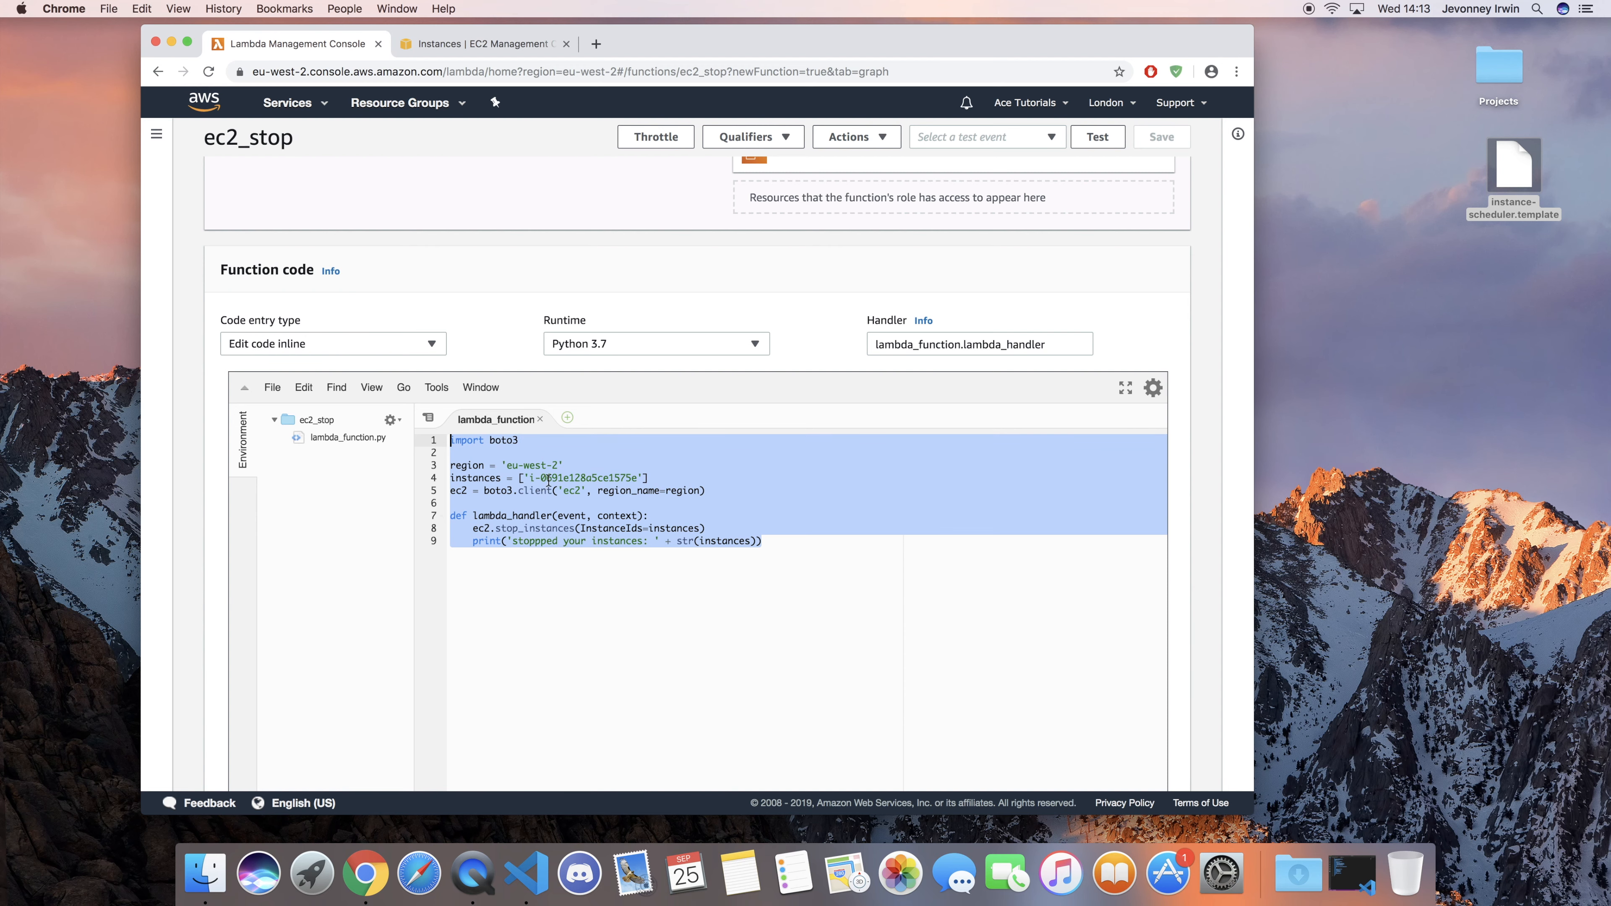
Step: Open the Lambda functions list in a separate browser tab beside ec2_stop and start creating a new function
scroll(547, 476, up, 10)
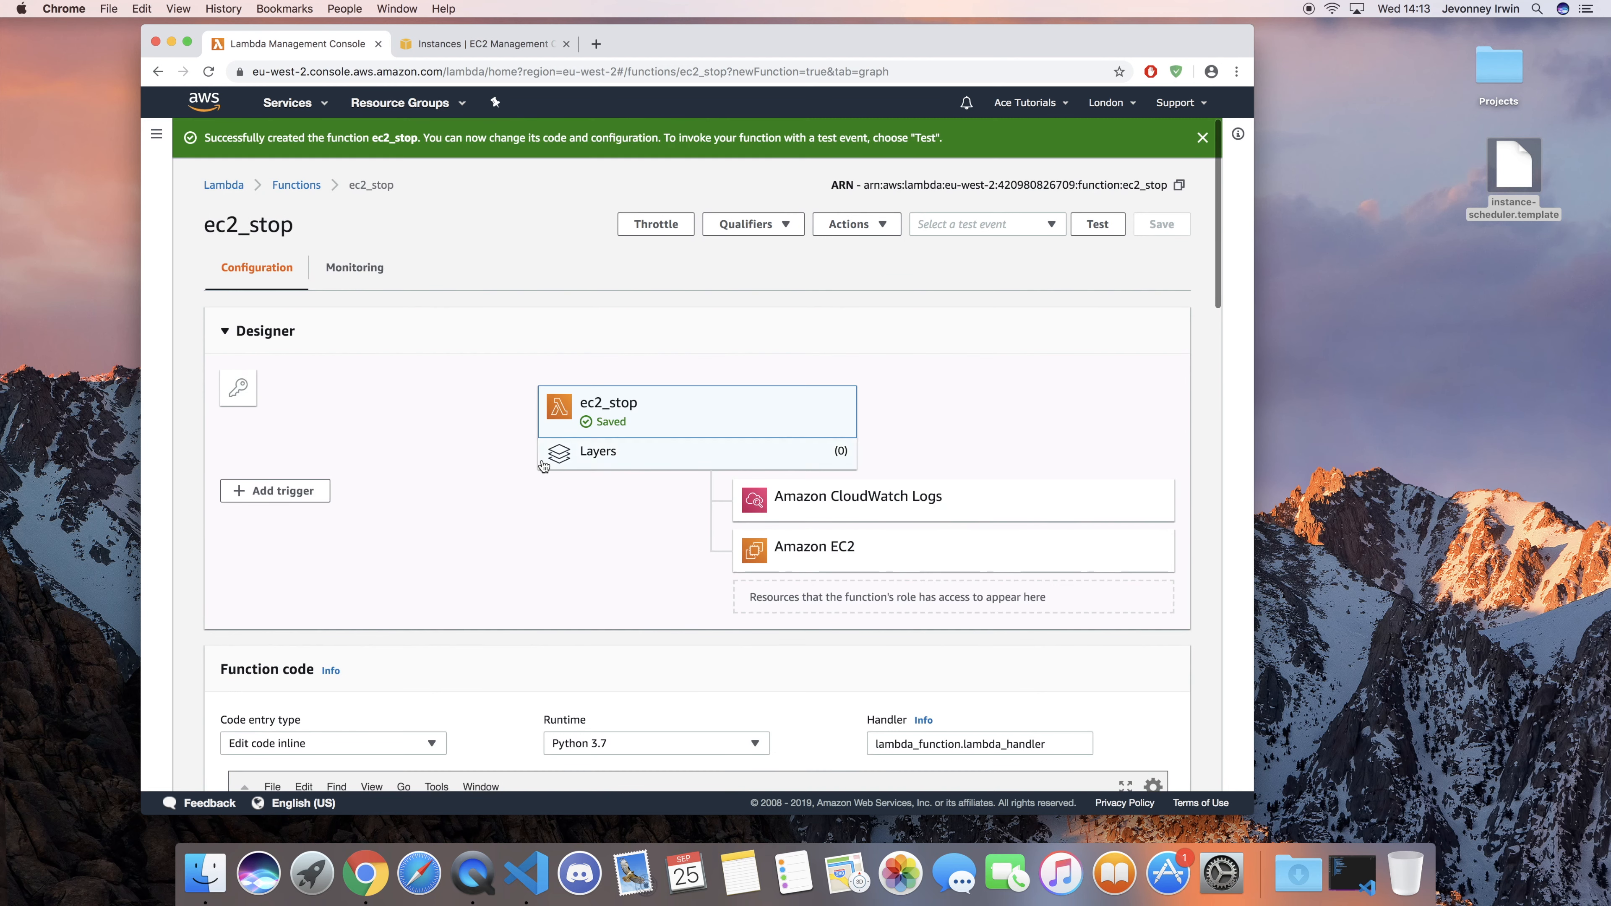
super+click(295, 186)
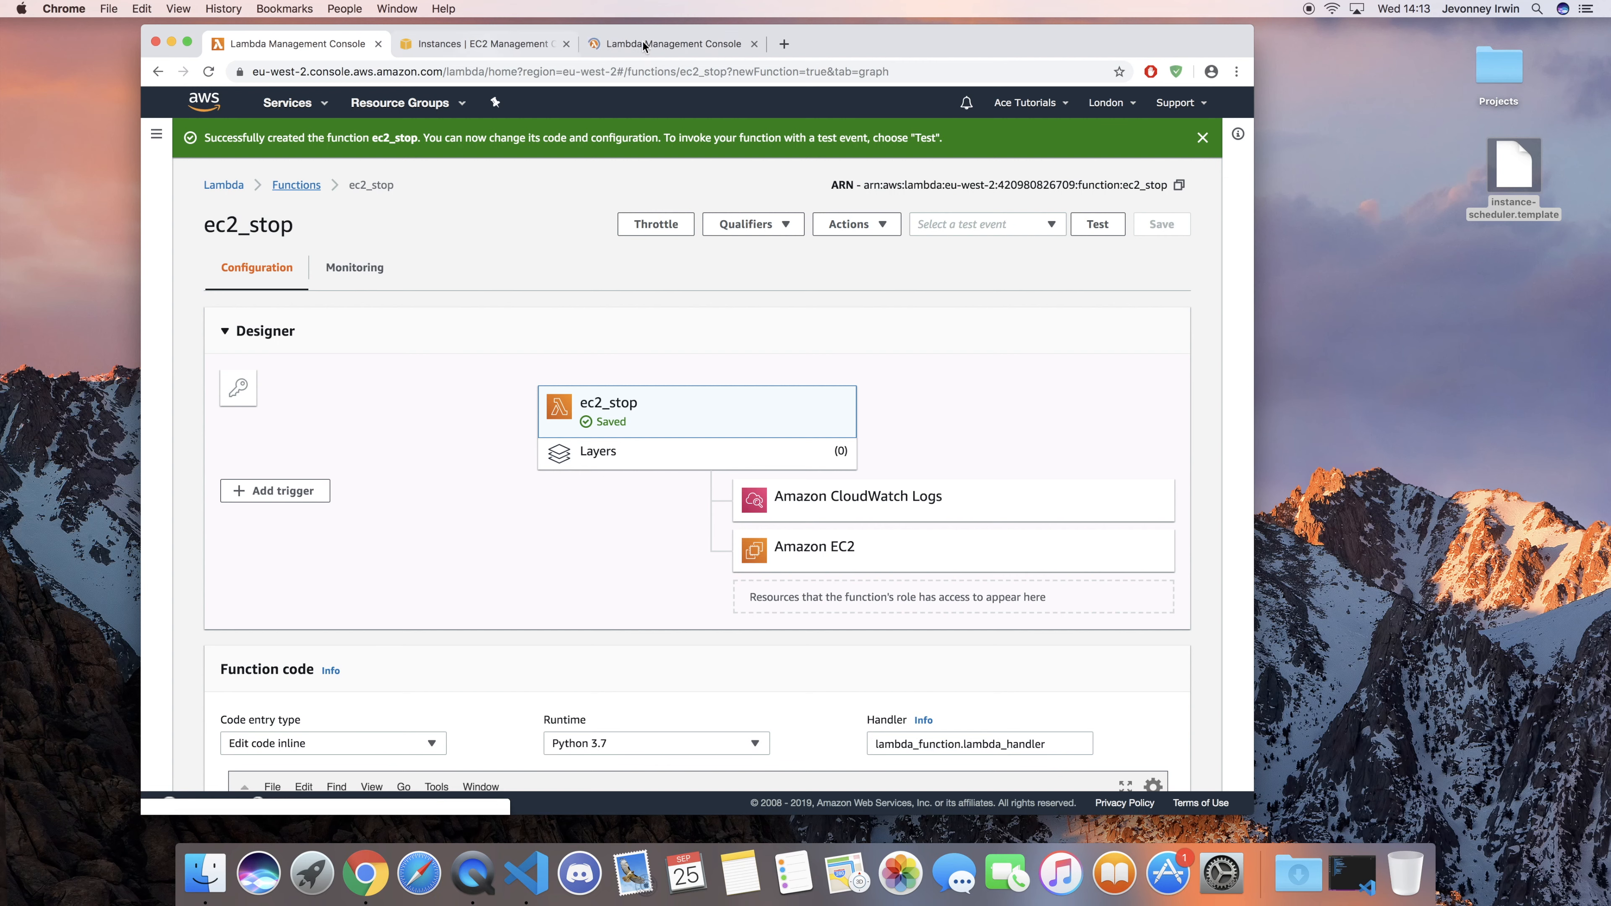
click(643, 42)
drag(478, 44, 467, 46)
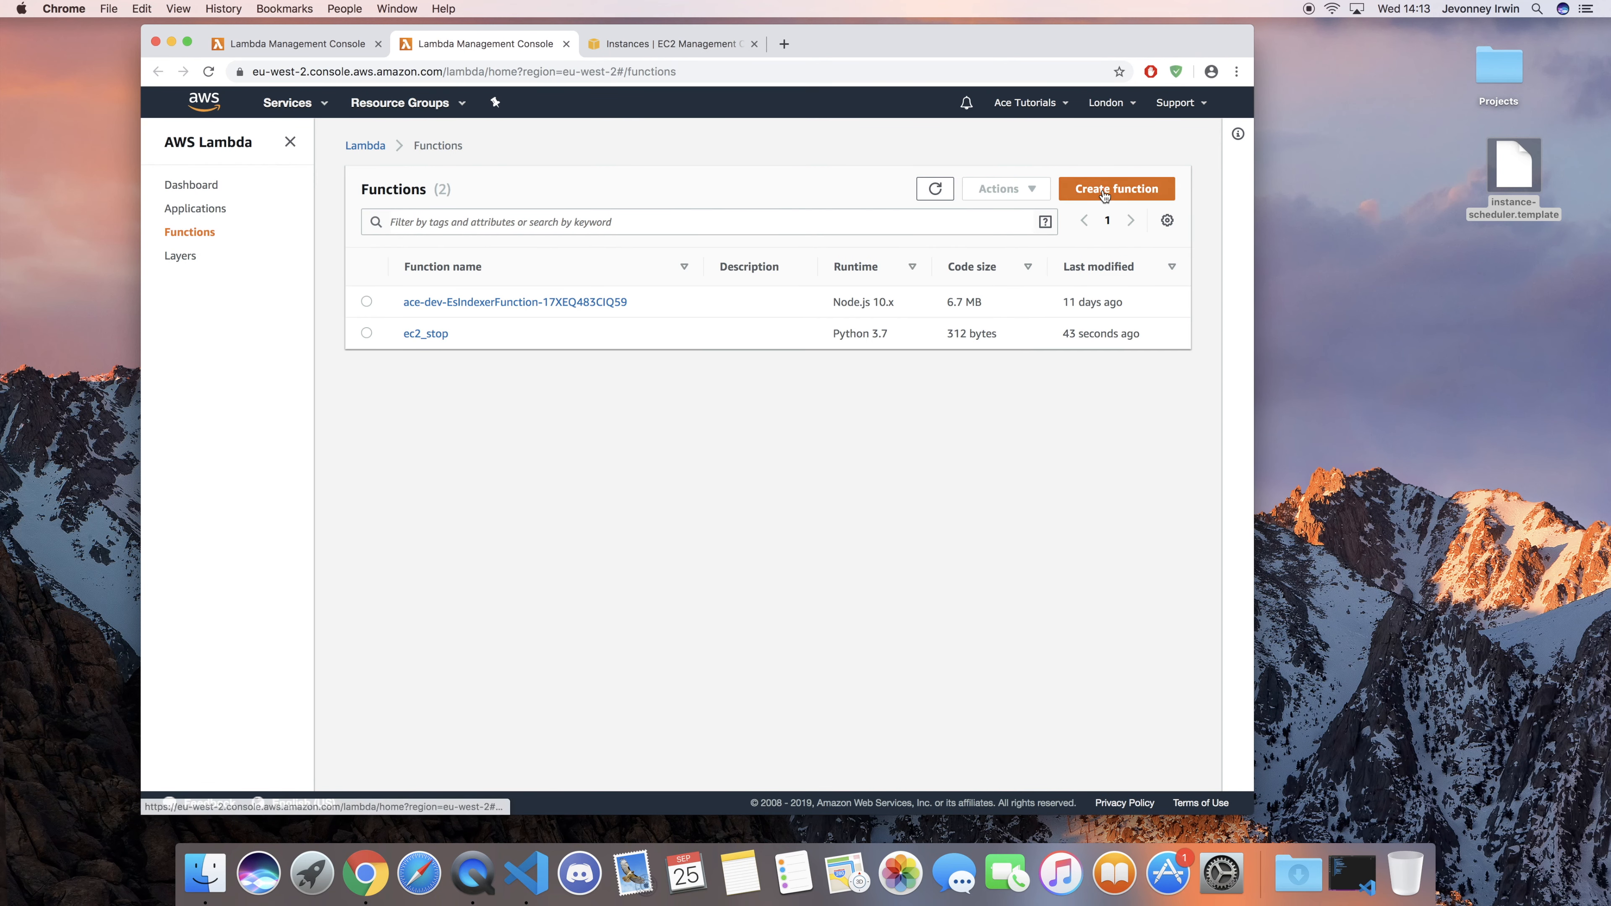
click(1097, 192)
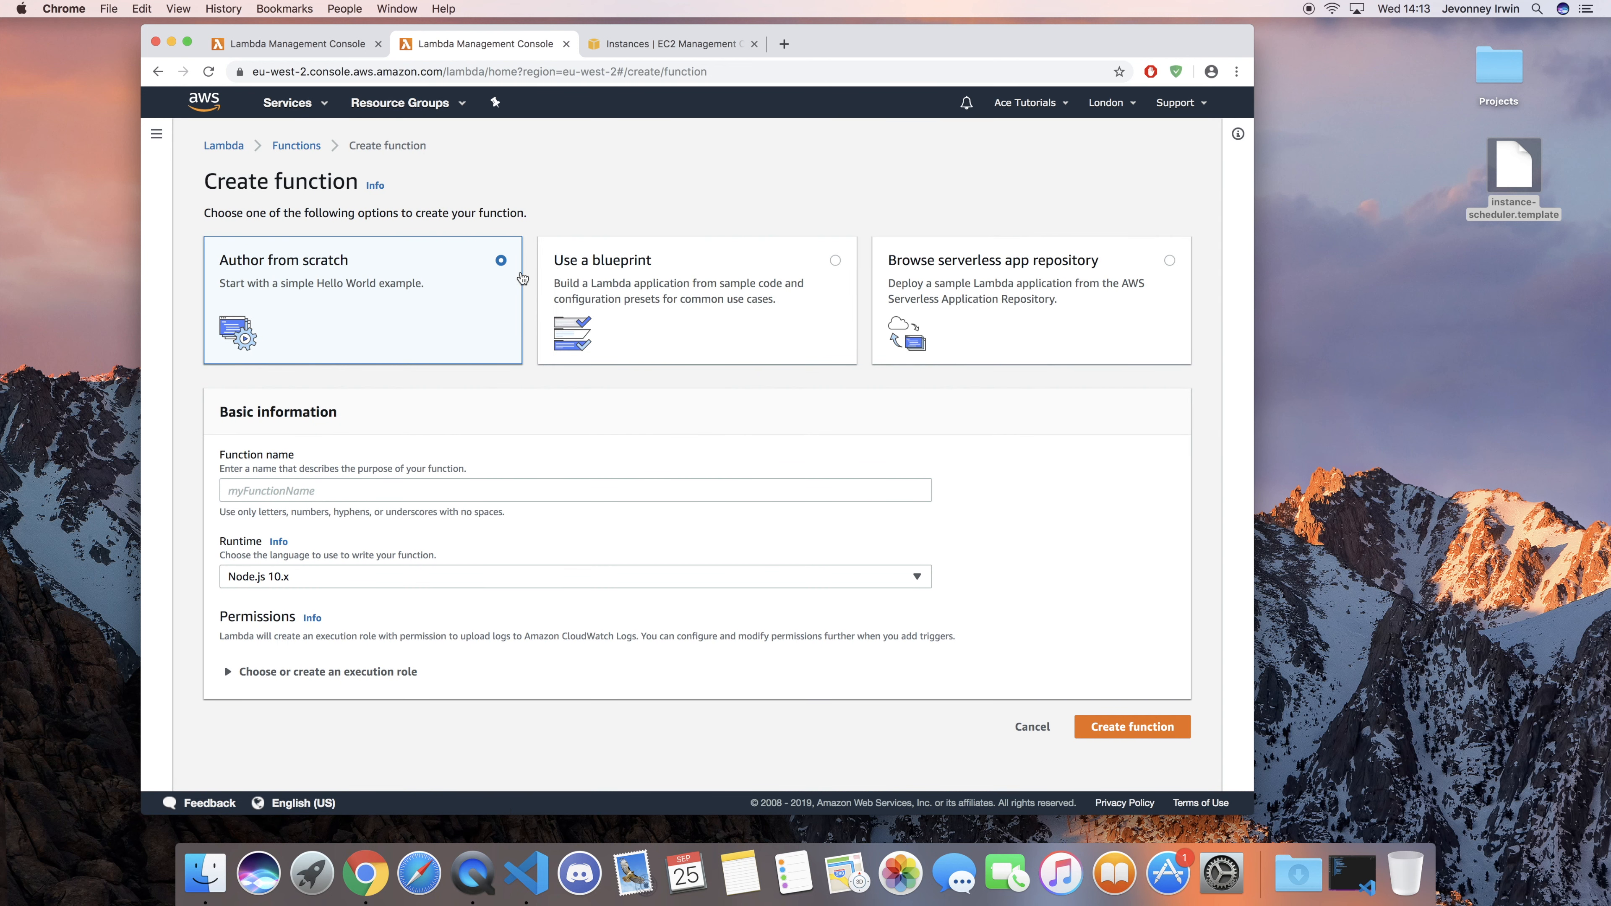
Step: Name the new function ec2_start and choose Python 3.7 as its runtime
click(420, 492)
text(ec2_star)
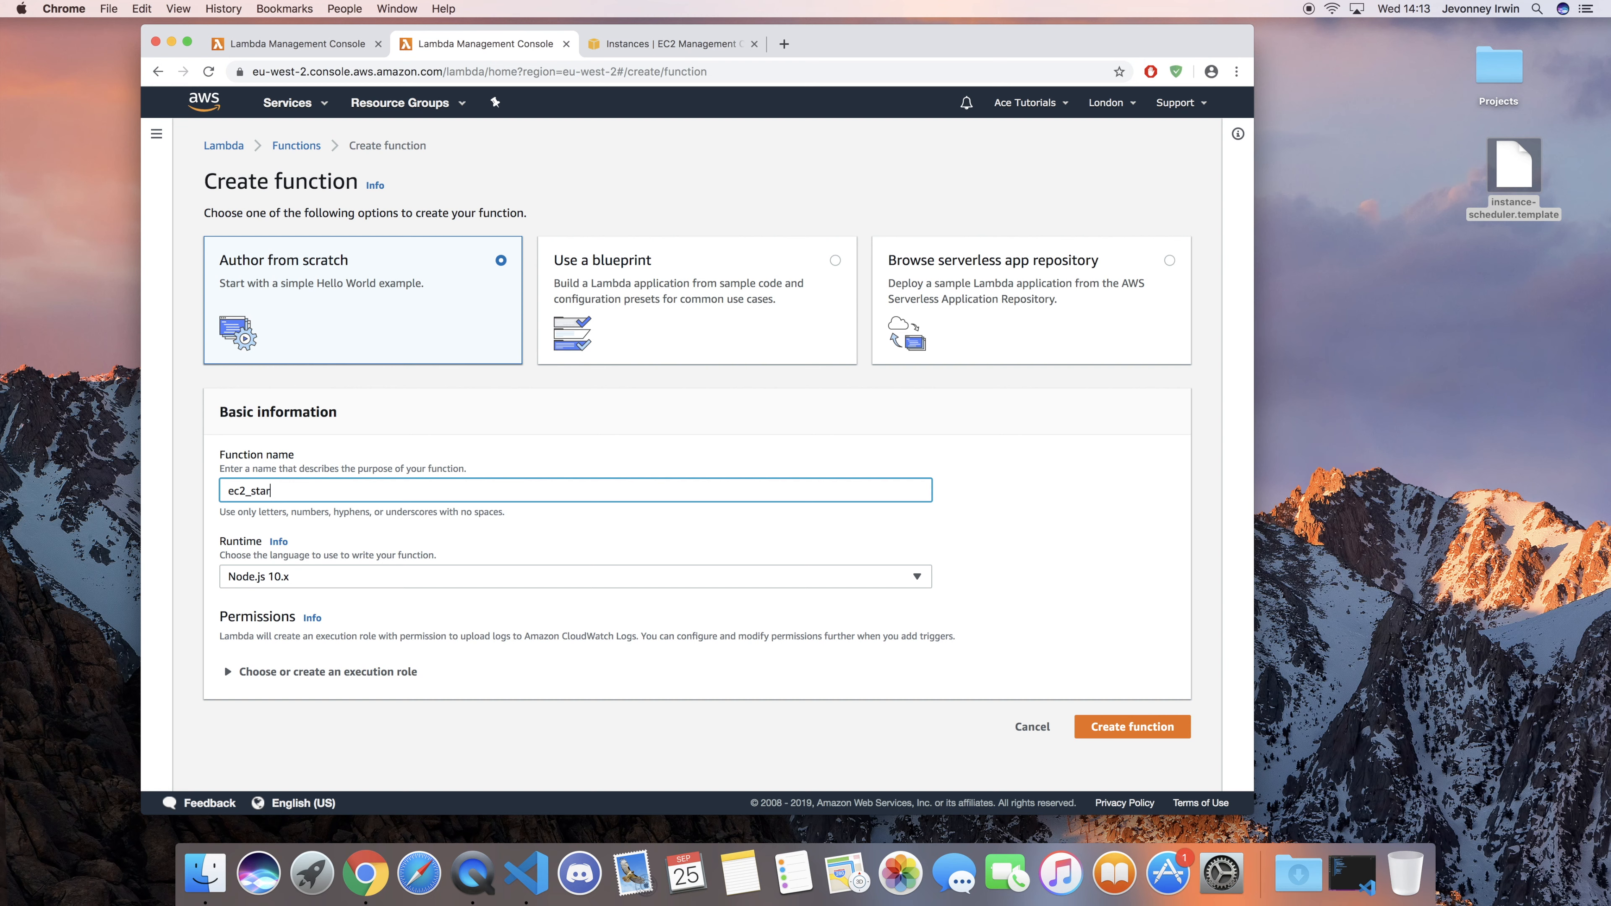
text(t_instances)
click(330, 45)
click(518, 47)
key(BackSpace)
key(BackSpace)
key(BackSpace)
key(BackSpace)
key(BackSpace)
click(588, 580)
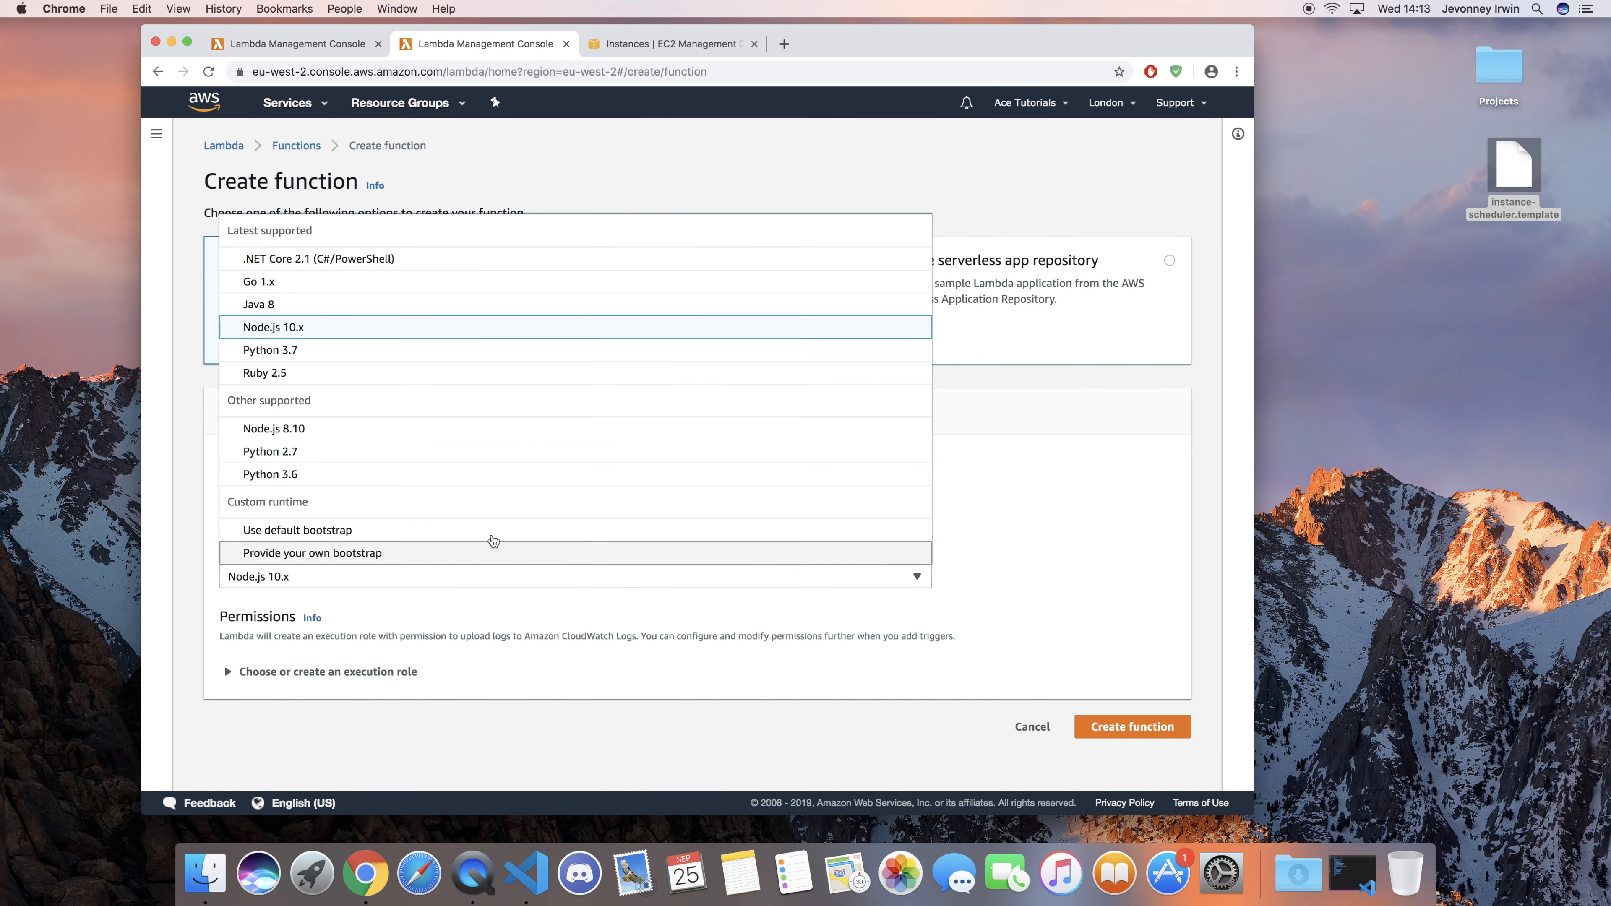
click(341, 351)
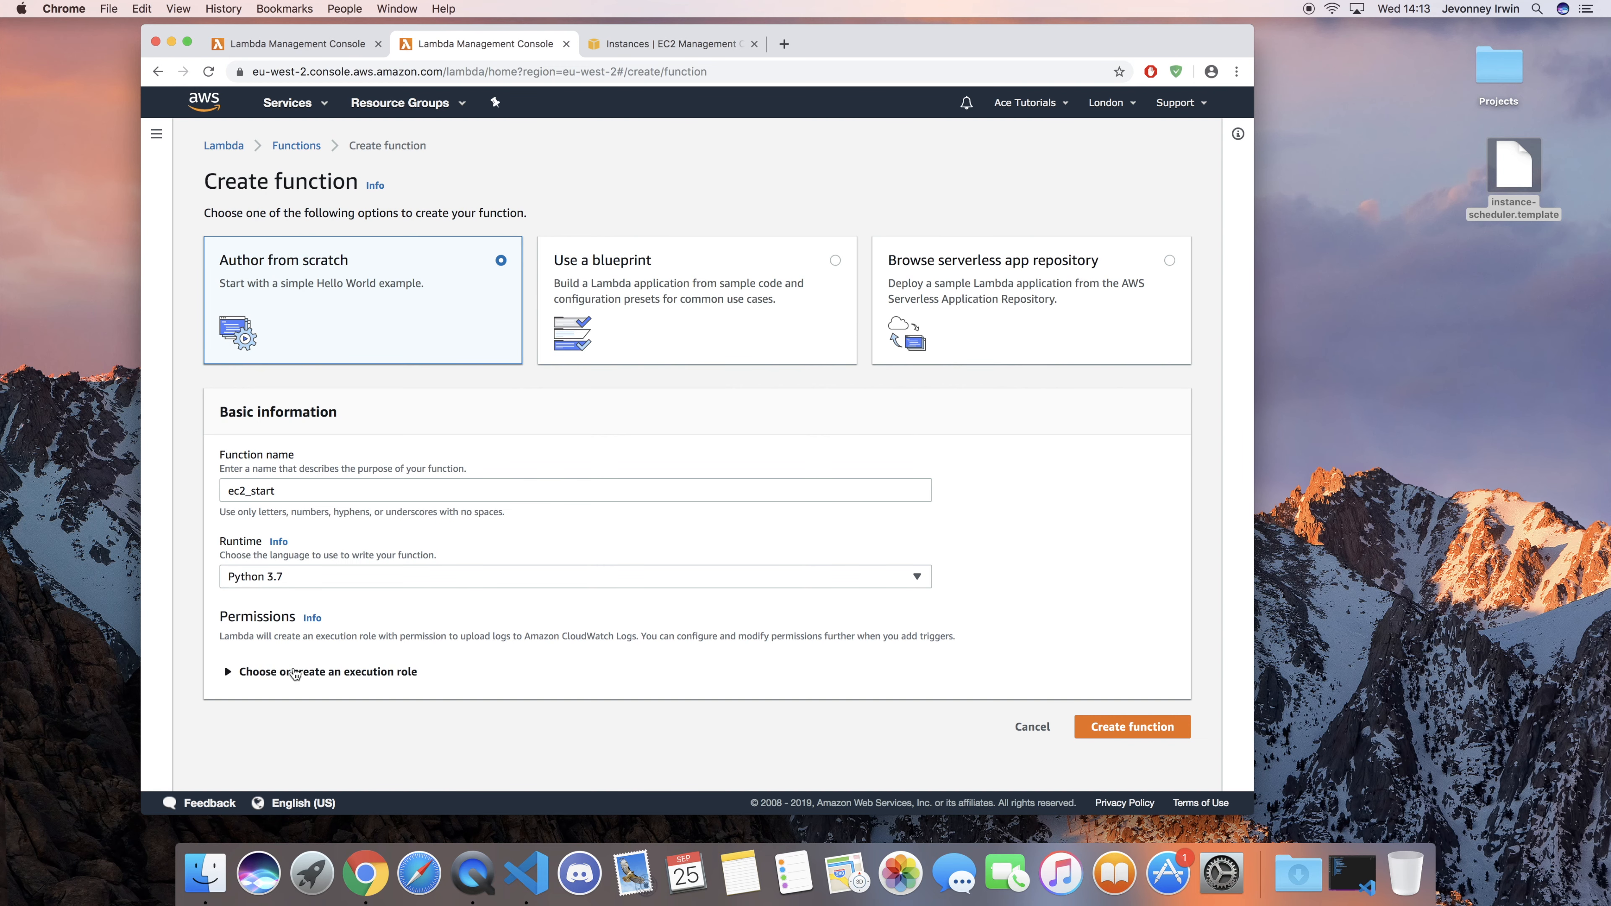
Step: Assign the existing execution role ec2_stop_start_instances and create the function
click(274, 673)
scroll(274, 673, down, 3)
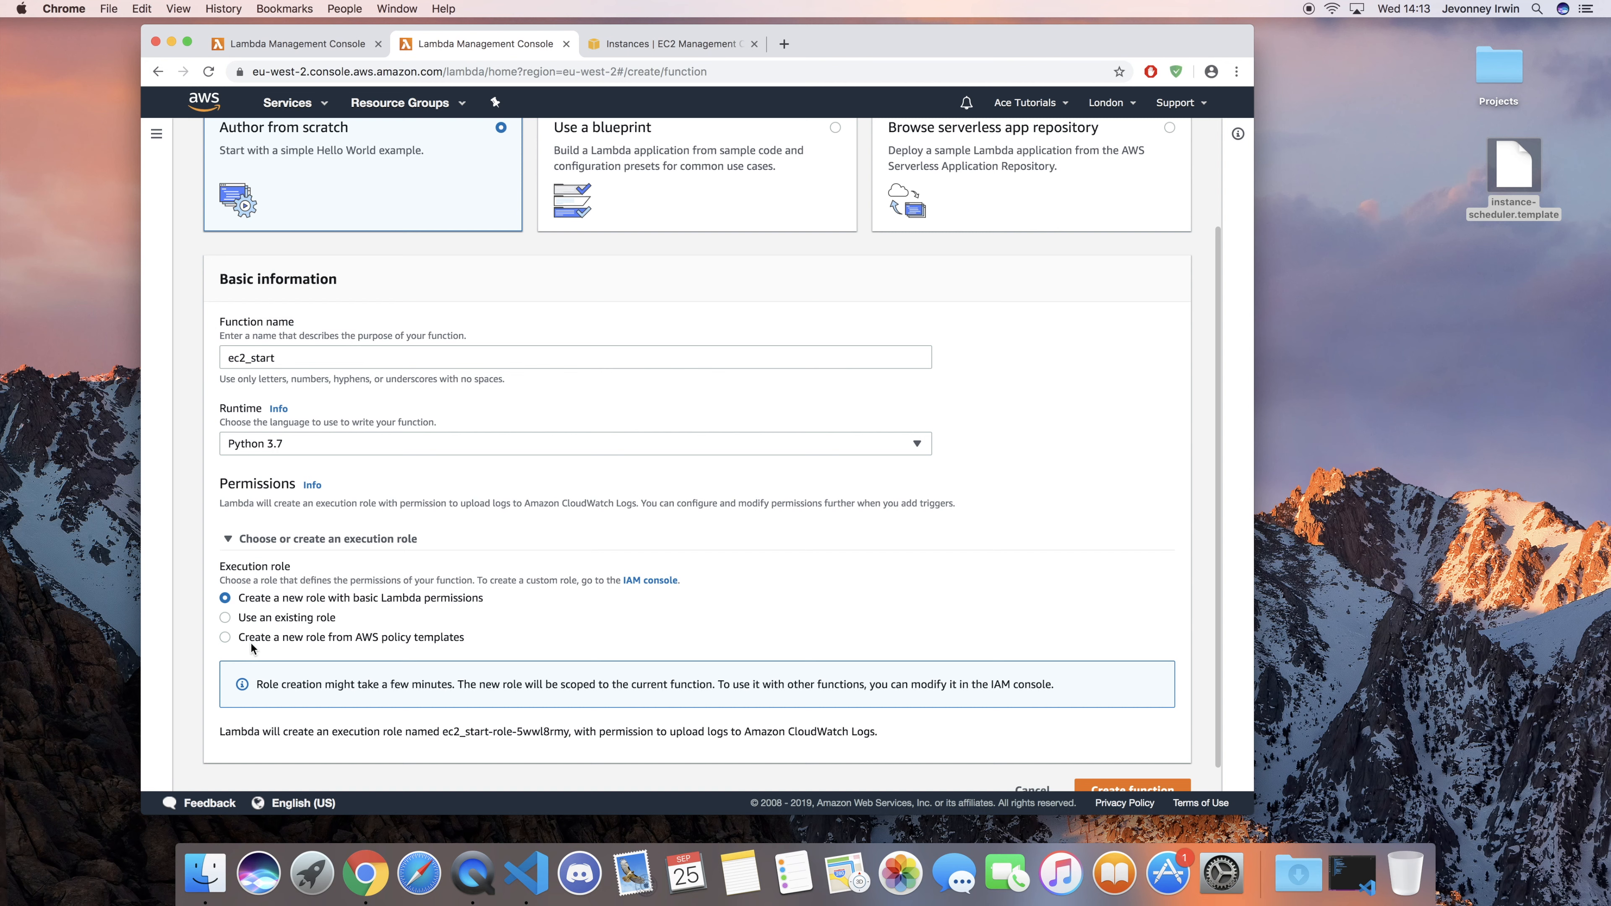
click(244, 619)
click(268, 702)
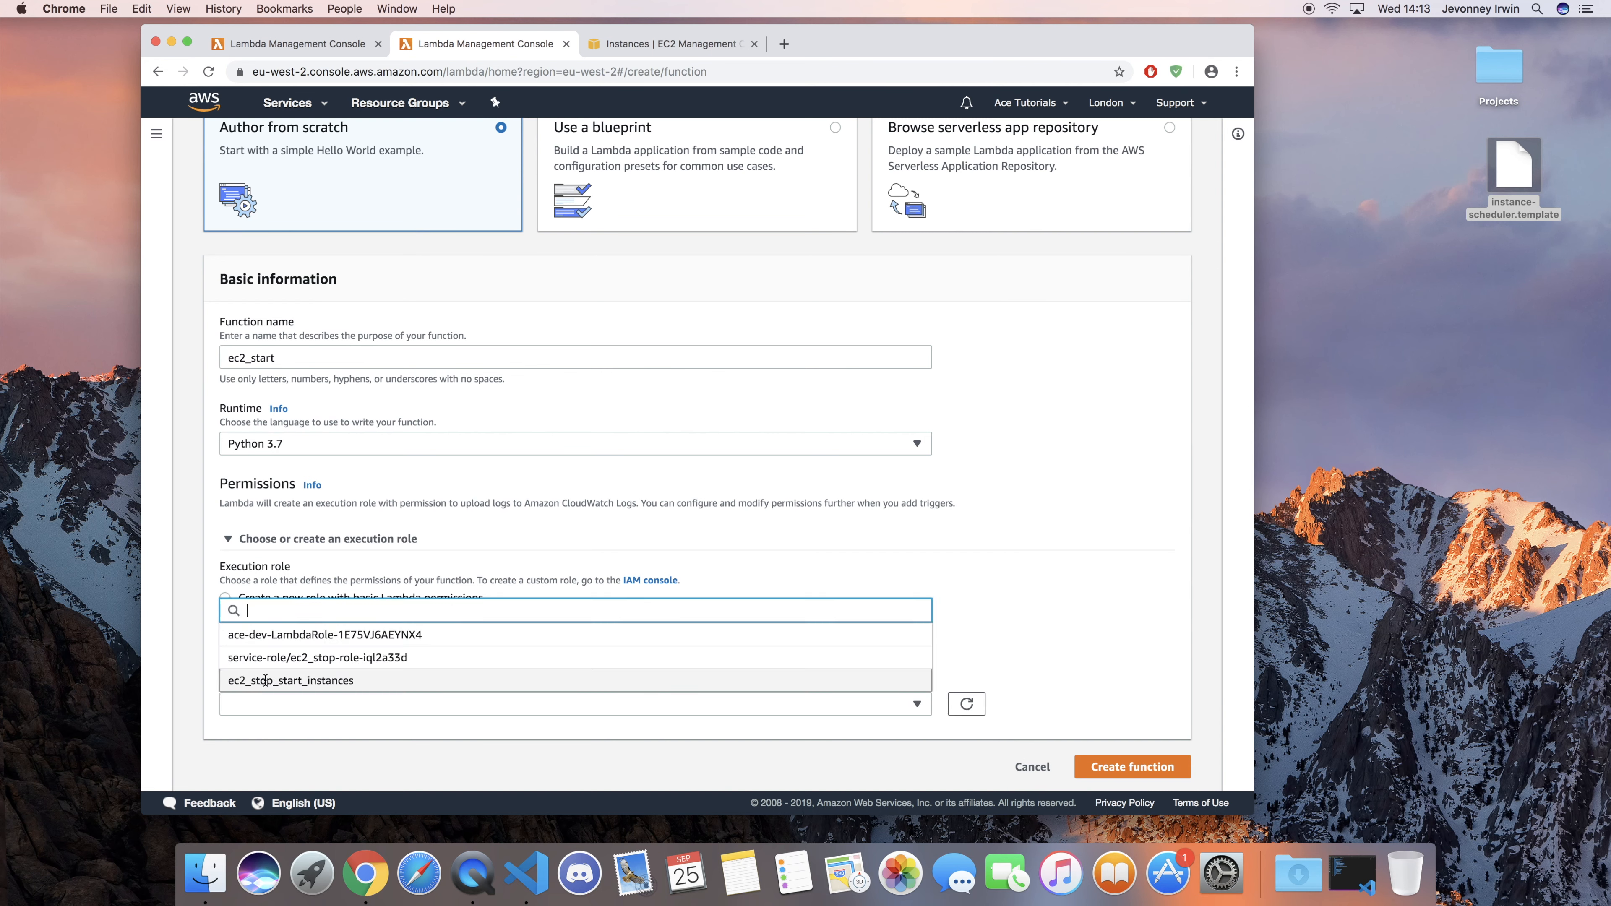
click(261, 684)
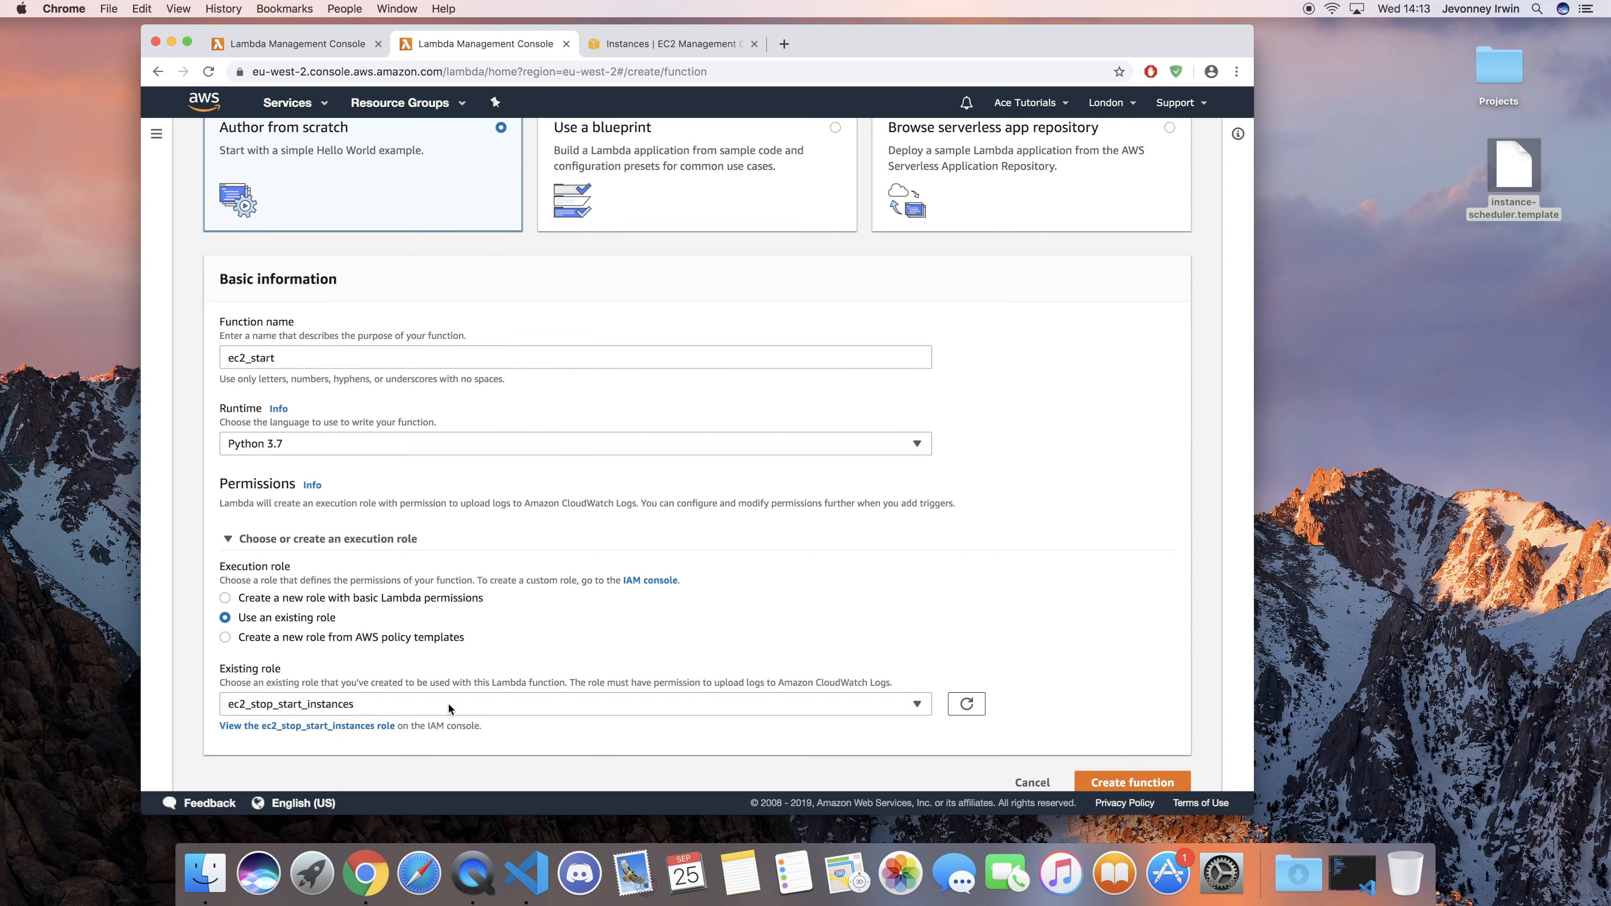
click(1118, 782)
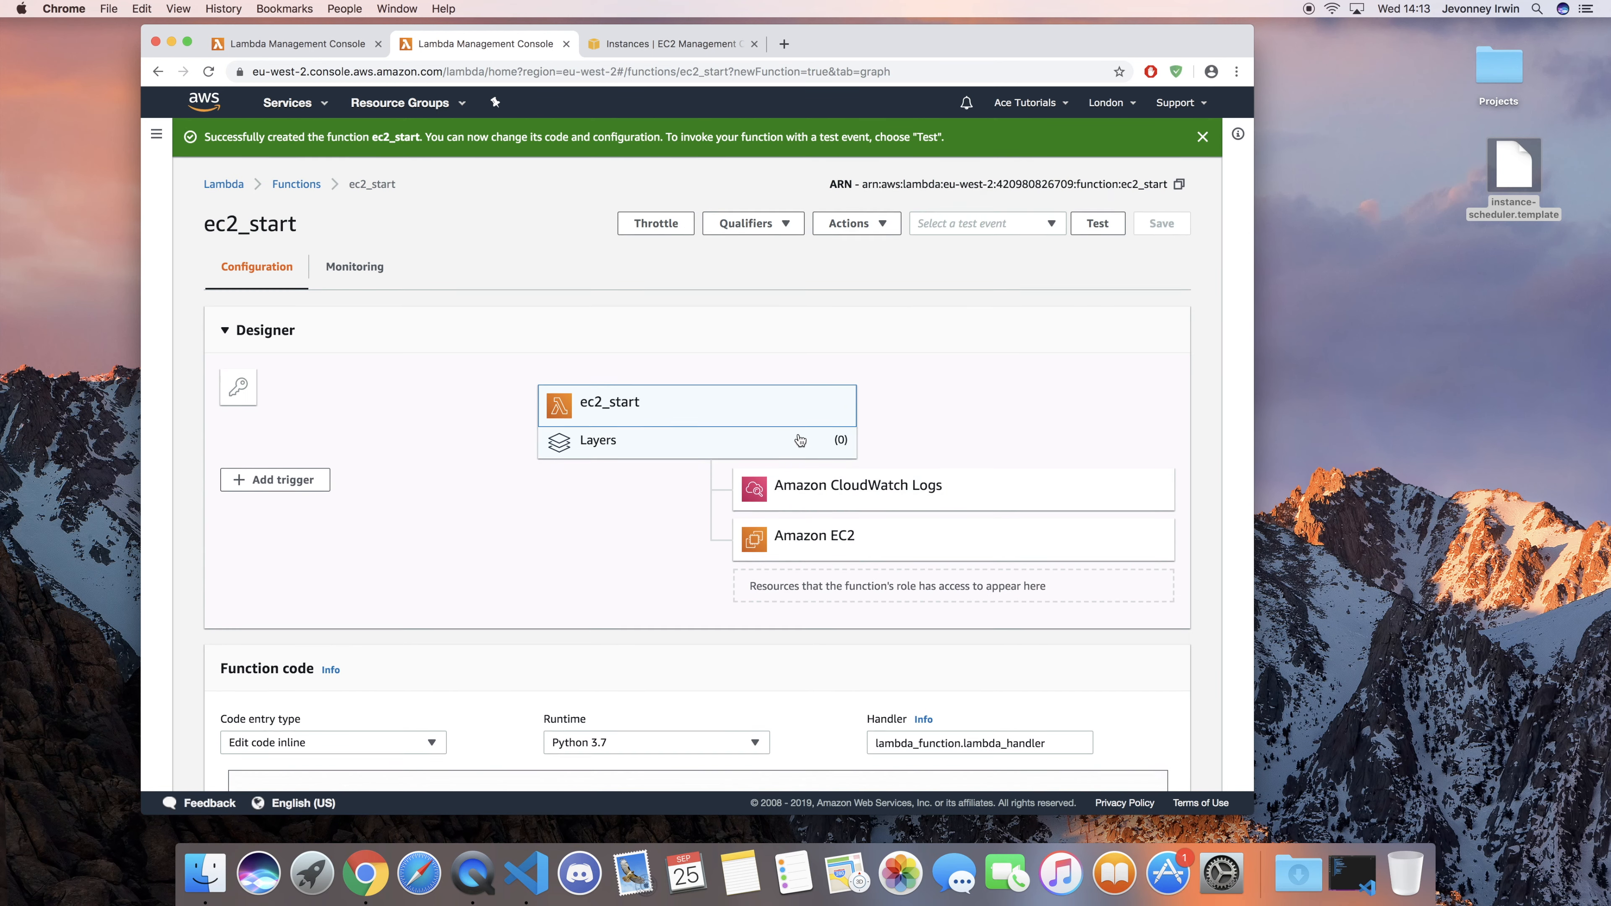
Step: Replace all the default code of ec2_start with the code copied from ec2_stop
scroll(797, 433, down, 10)
key(super+a)
key(BackSpace)
key(super+v)
scroll(611, 470, down, 1)
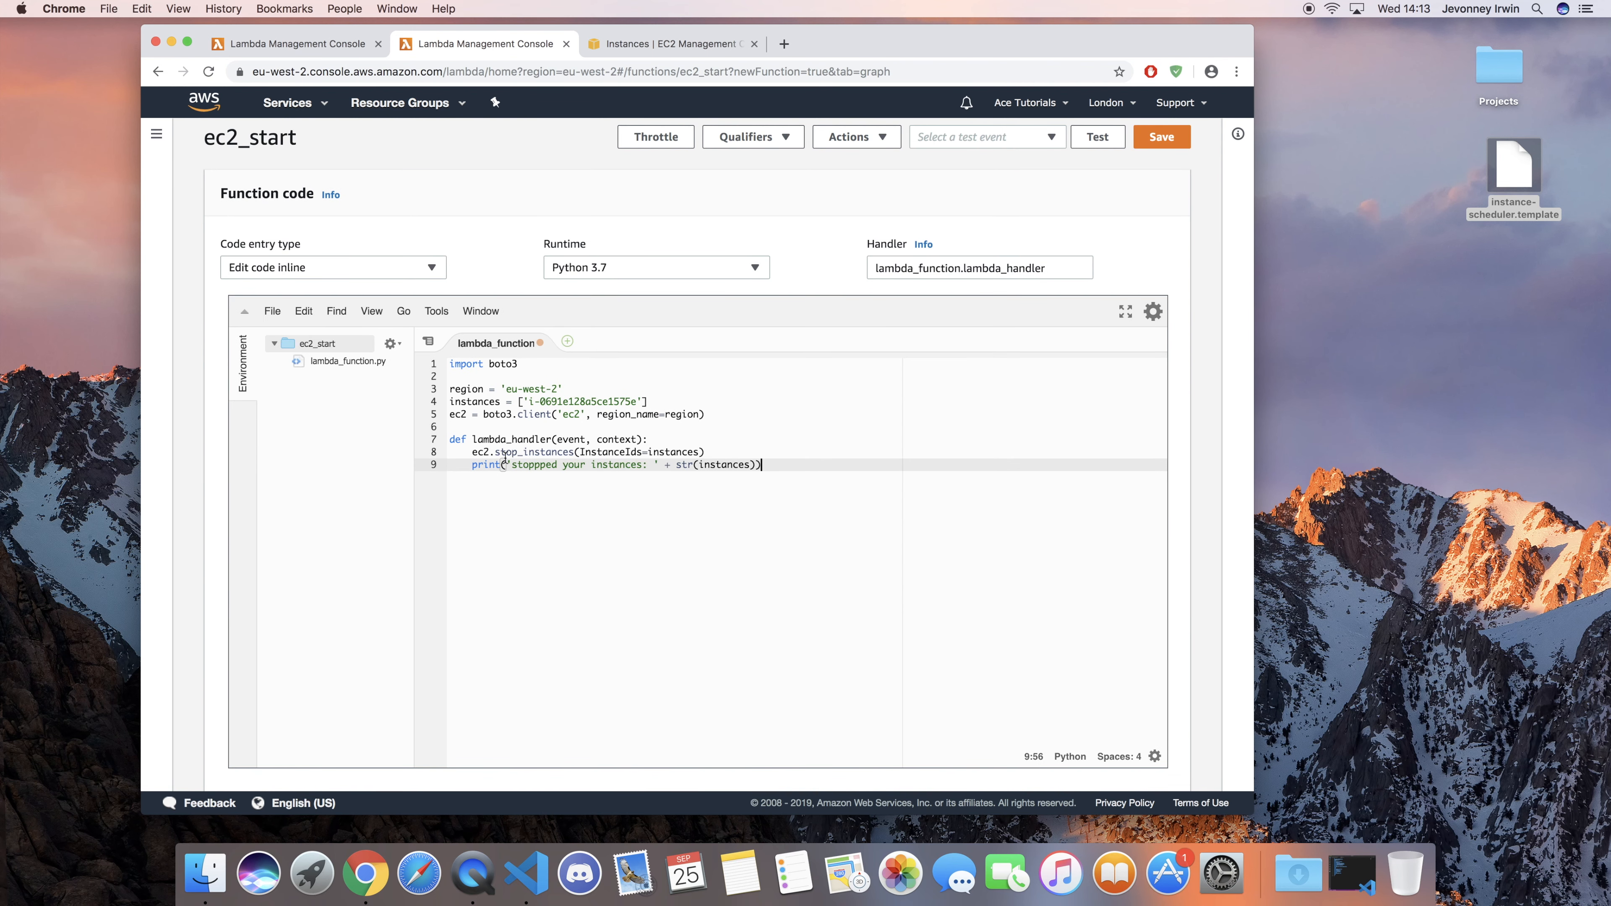
Step: Change the EC2 call in the handler to ec2.start_instances(InstanceIds=instances)
drag(472, 452, 558, 454)
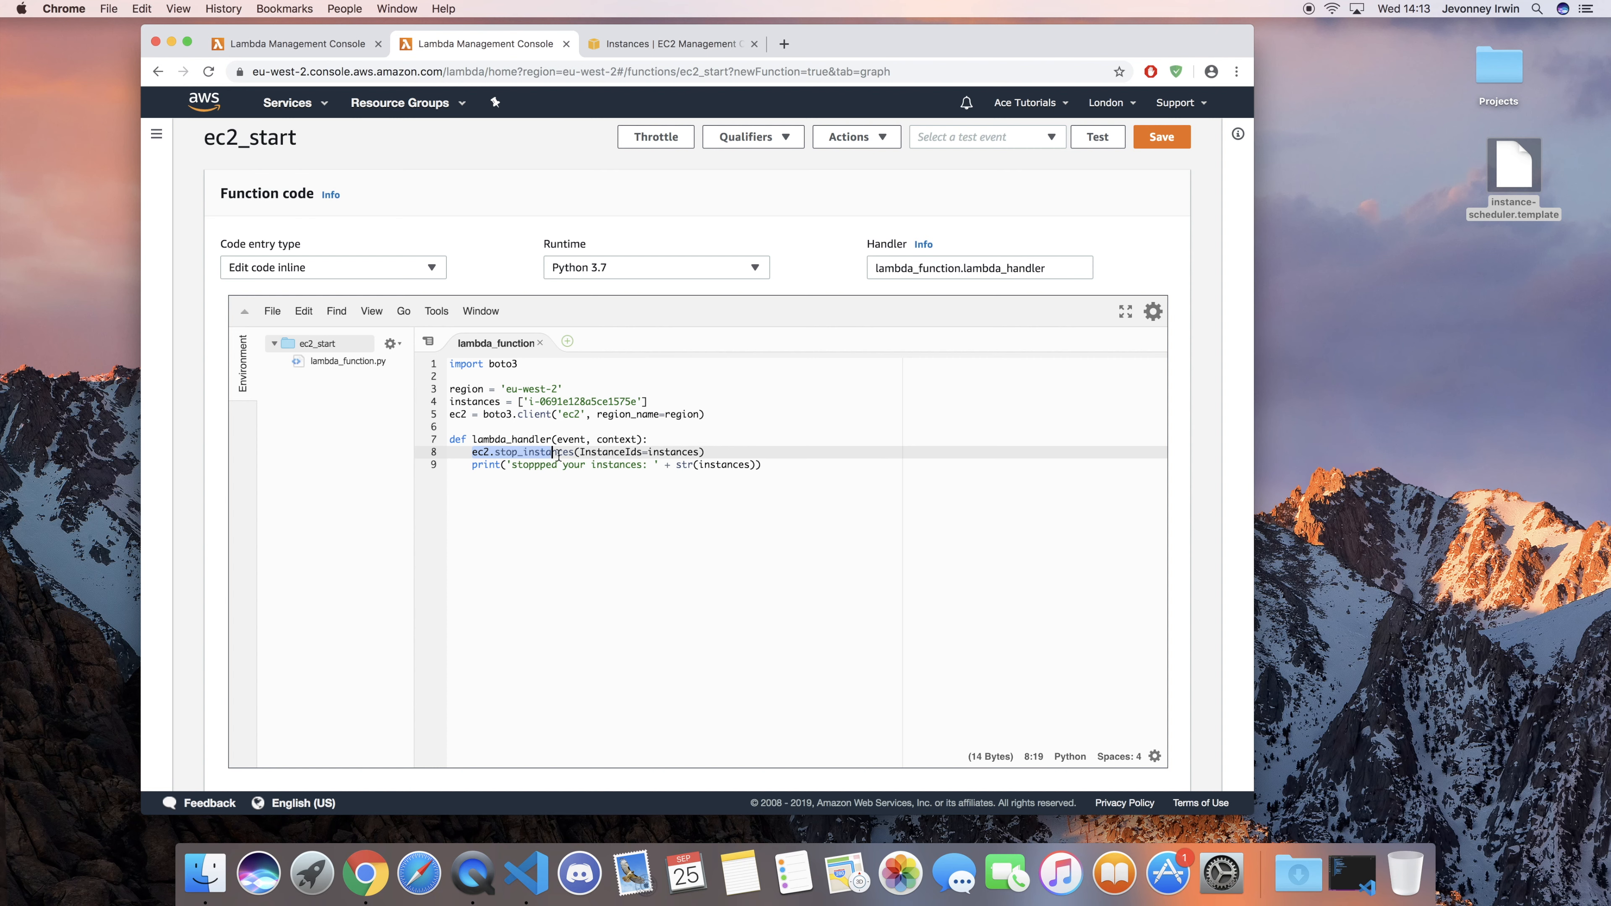
double_click(510, 454)
click(518, 454)
key(BackSpace)
key(BackSpace)
text(art)
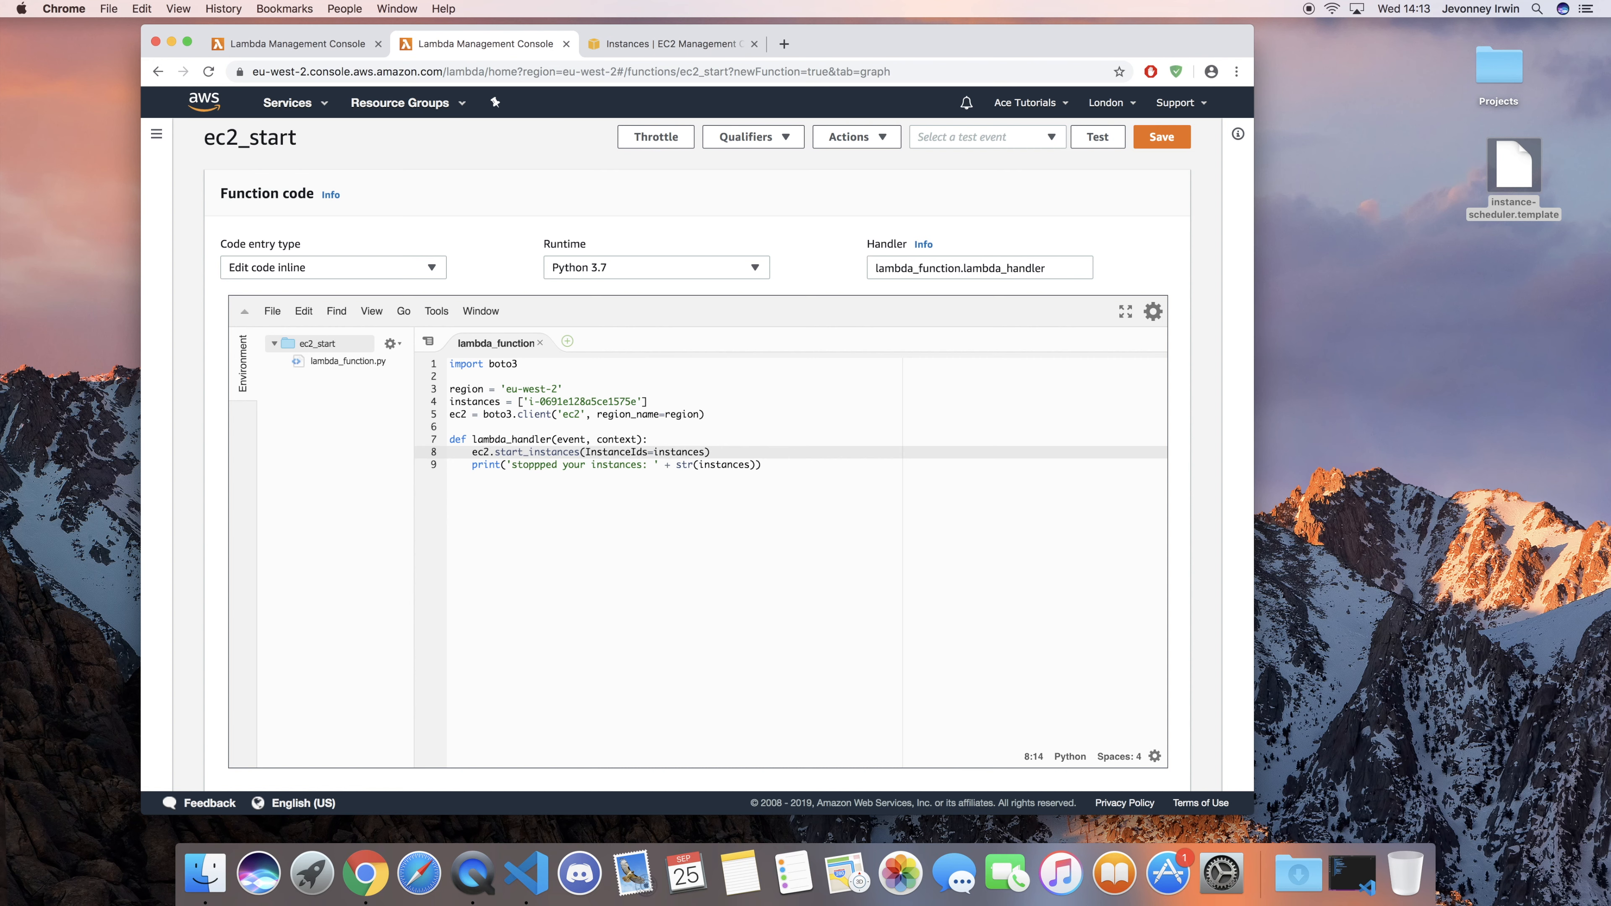
Step: Change the first word of the handler's print message to 'started' and save the code file
double_click(536, 466)
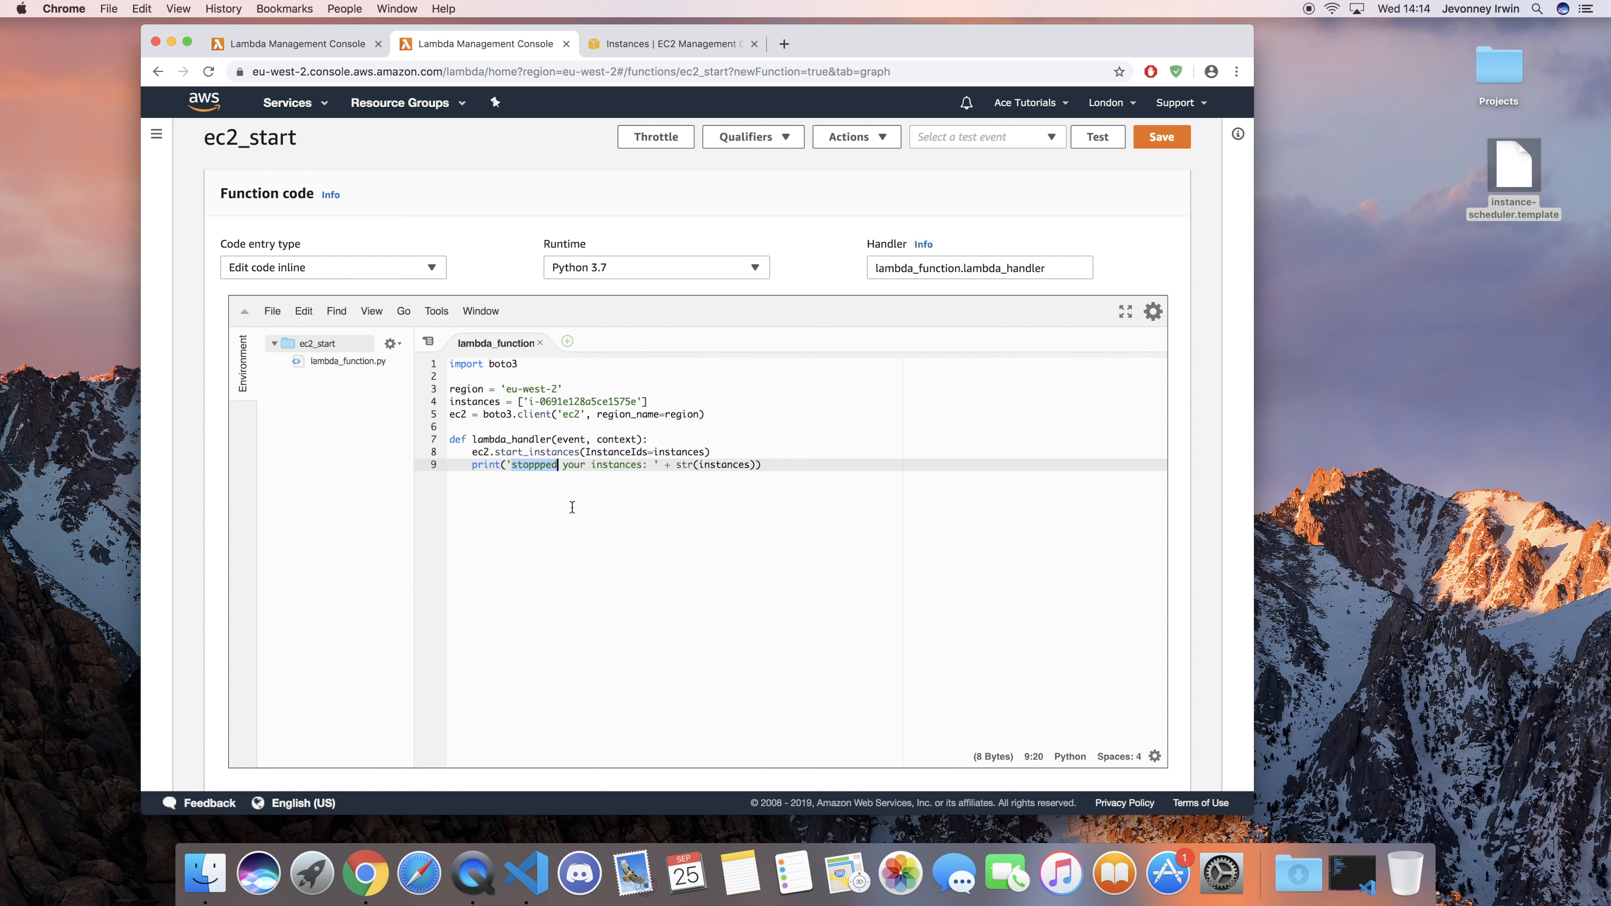
key(Left)
key(Left)
key(Right)
key(Right)
key(BackSpace)
key(BackSpace)
key(BackSpace)
key(BackSpace)
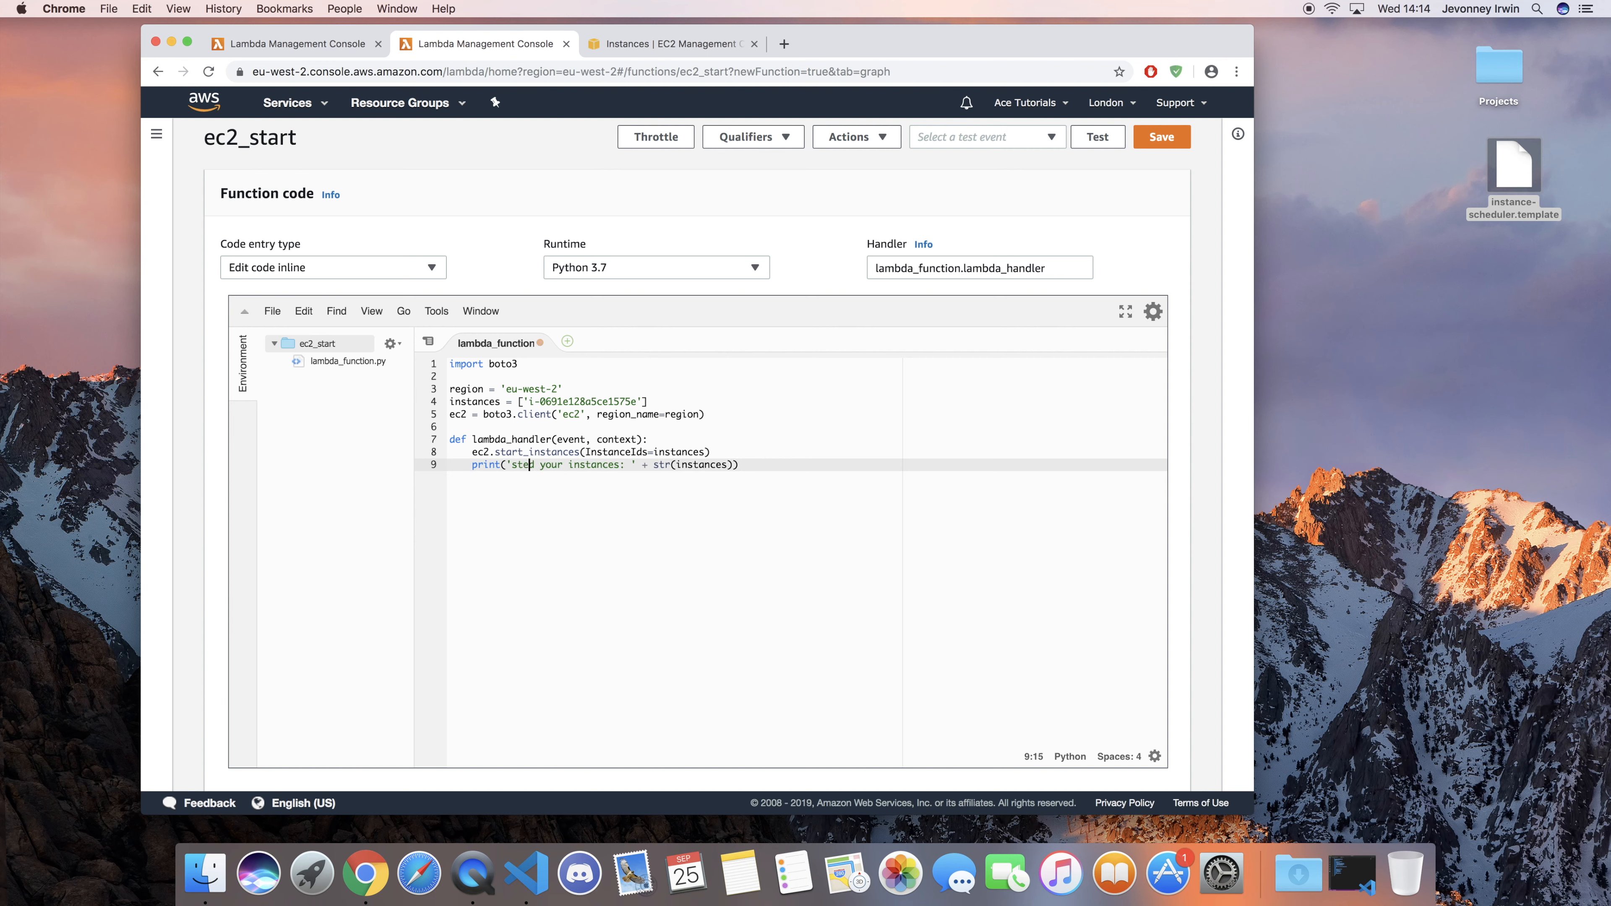
key(BackSpace)
key(BackSpace)
text(arted)
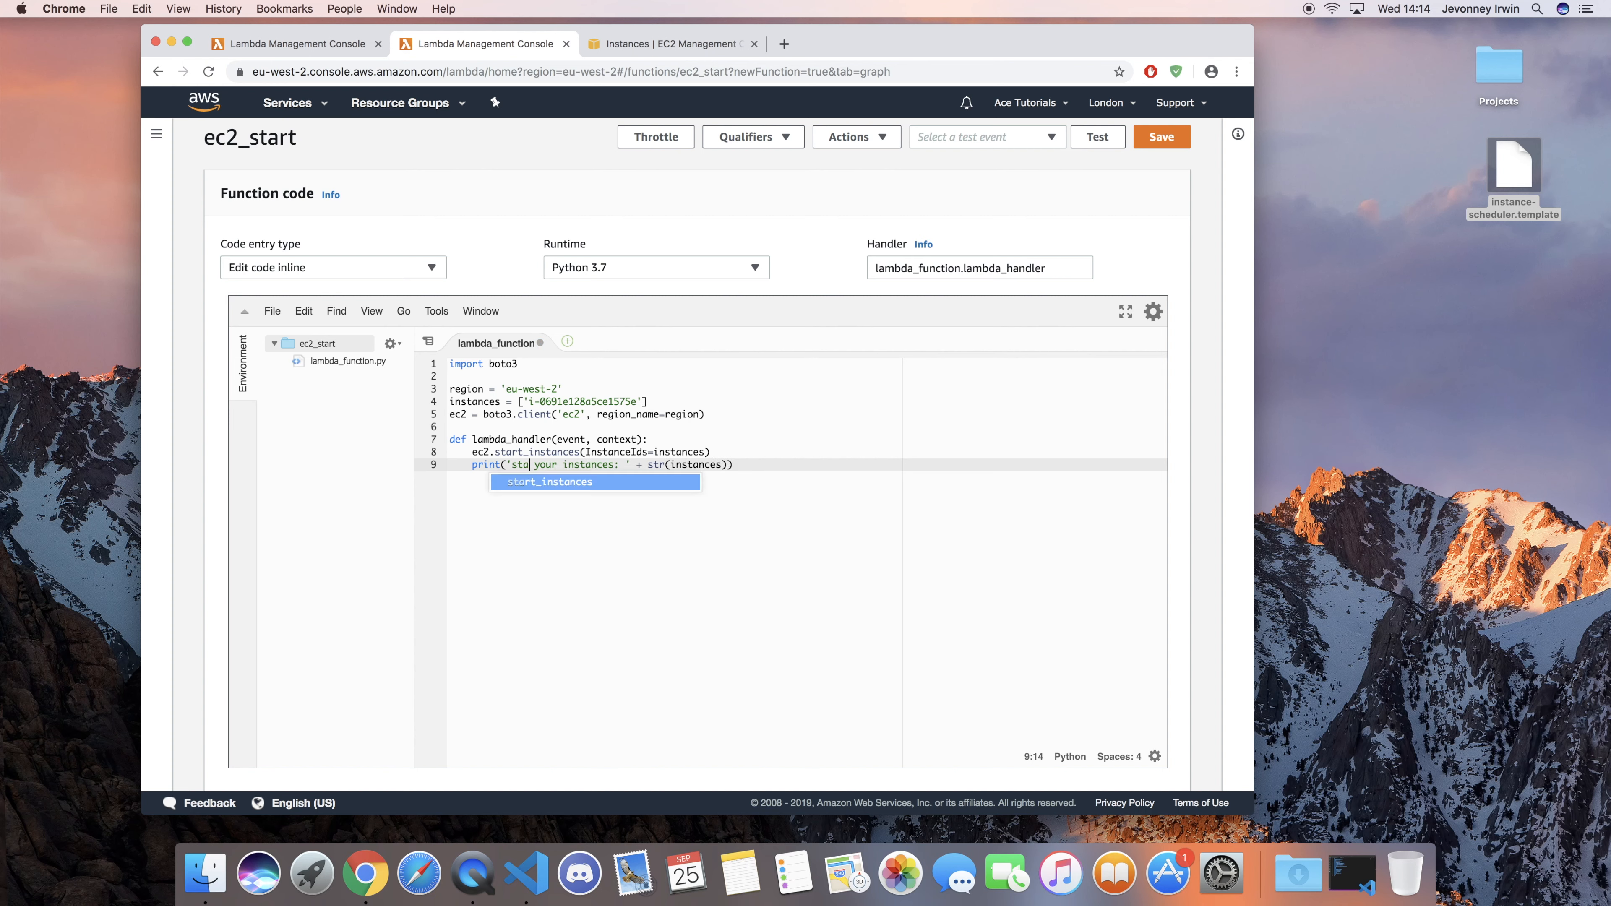
key(super+s)
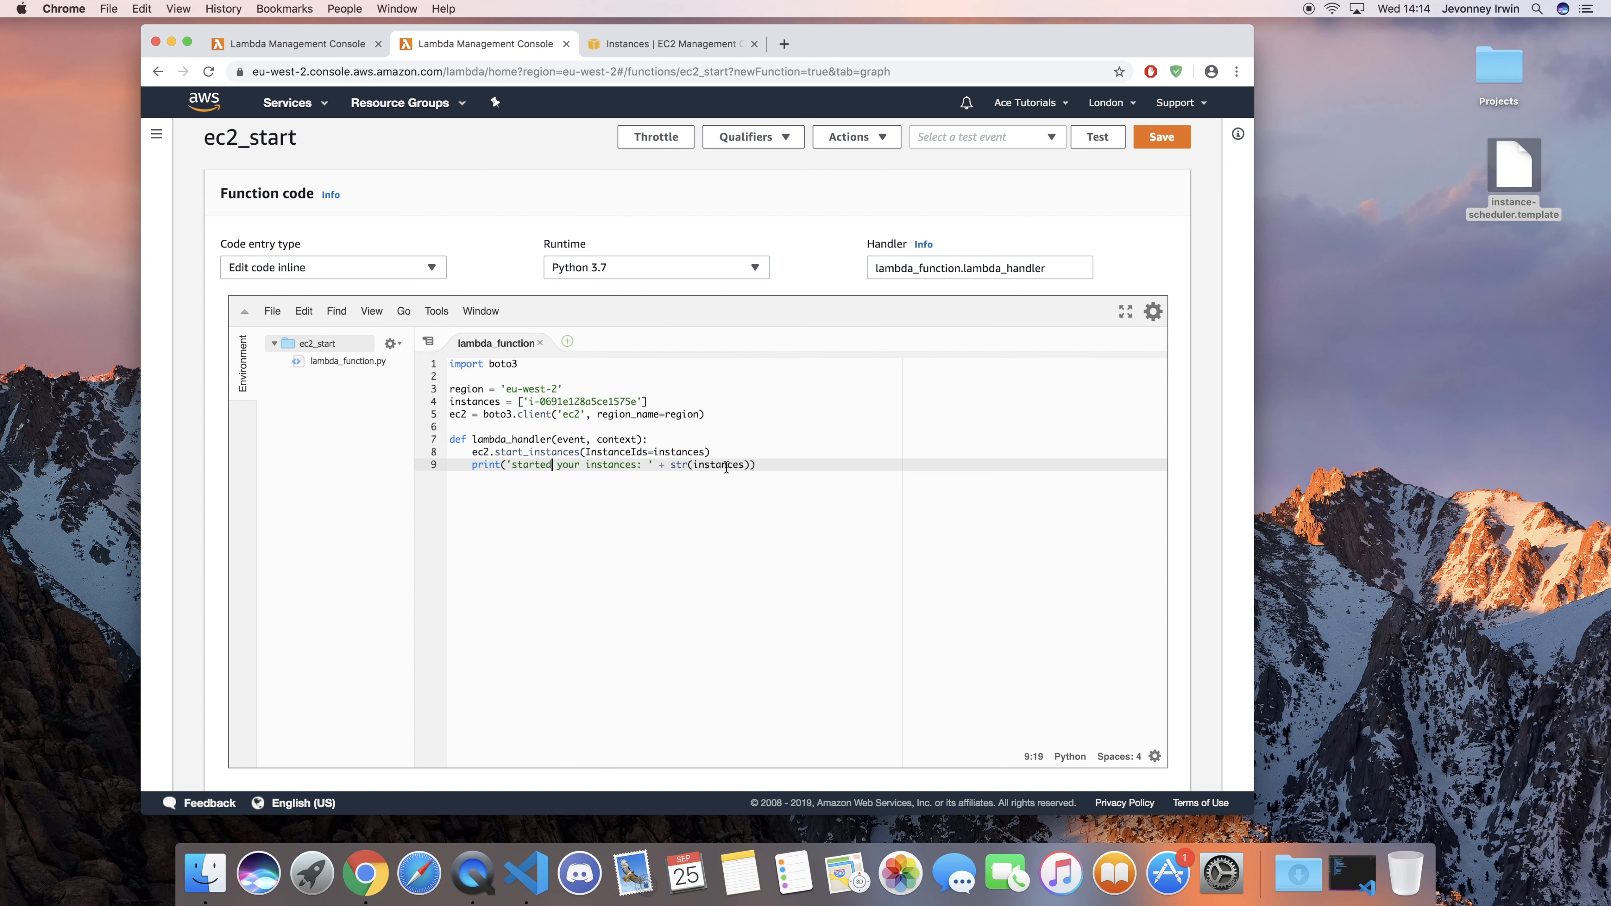
Step: Make the print message of ec2_start read 'started your instance: ' and save the code file
click(637, 465)
key(BackSpace)
key(super+s)
Step: In ec2_stop, correct the print message to 'stopped your instance: ' and save the function
key(ctrl+shift+Tab)
scroll(637, 459, down, 10)
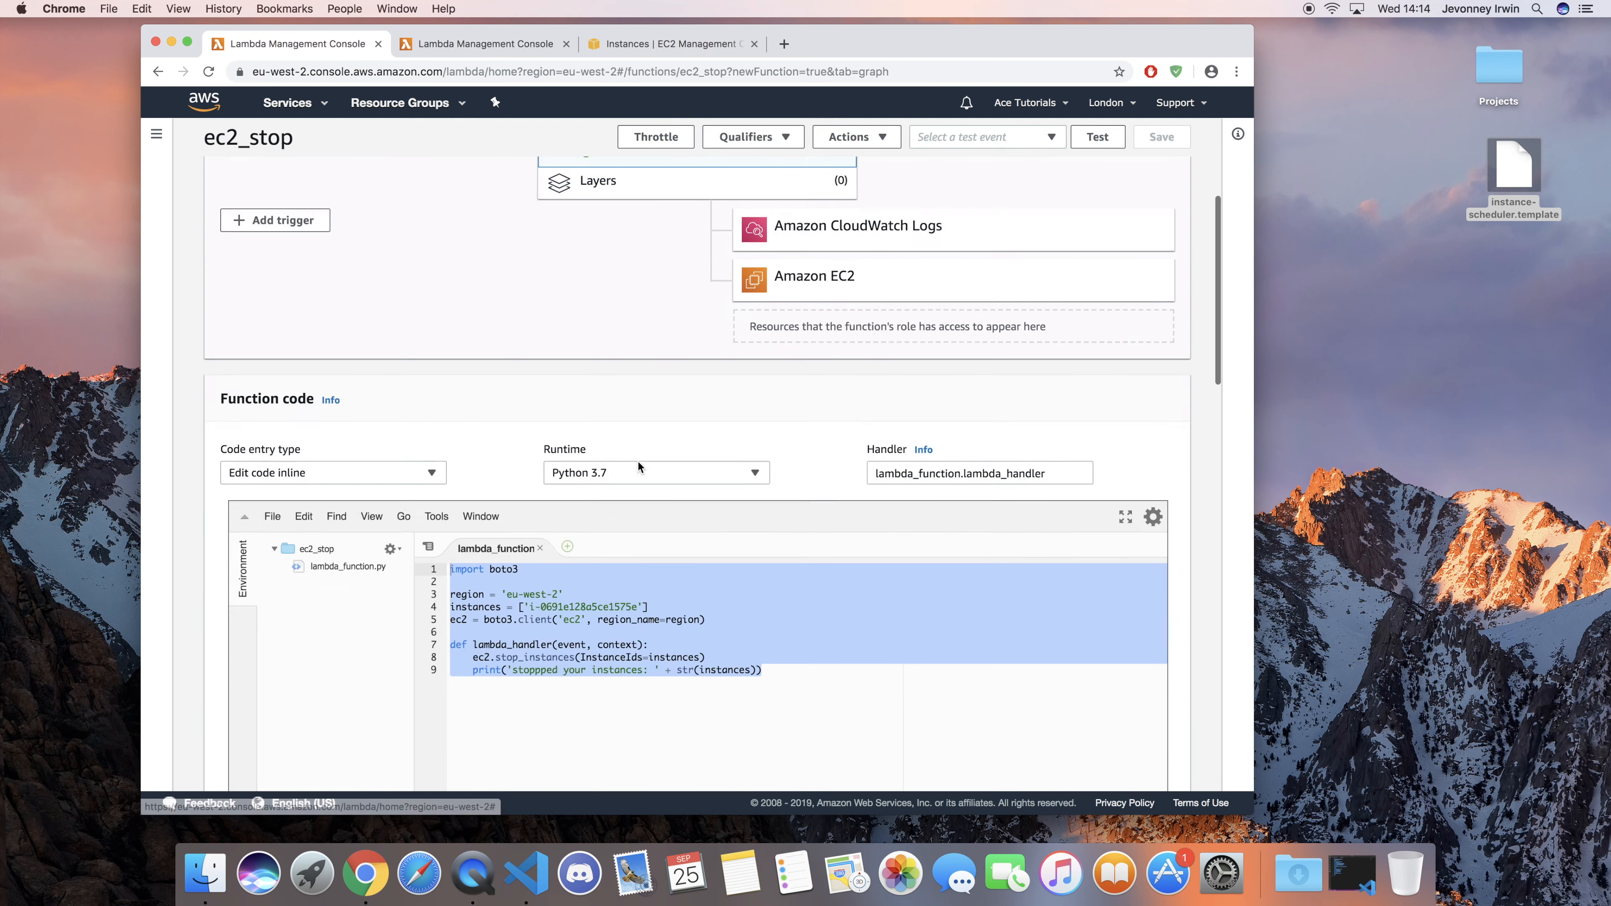
click(544, 394)
key(BackSpace)
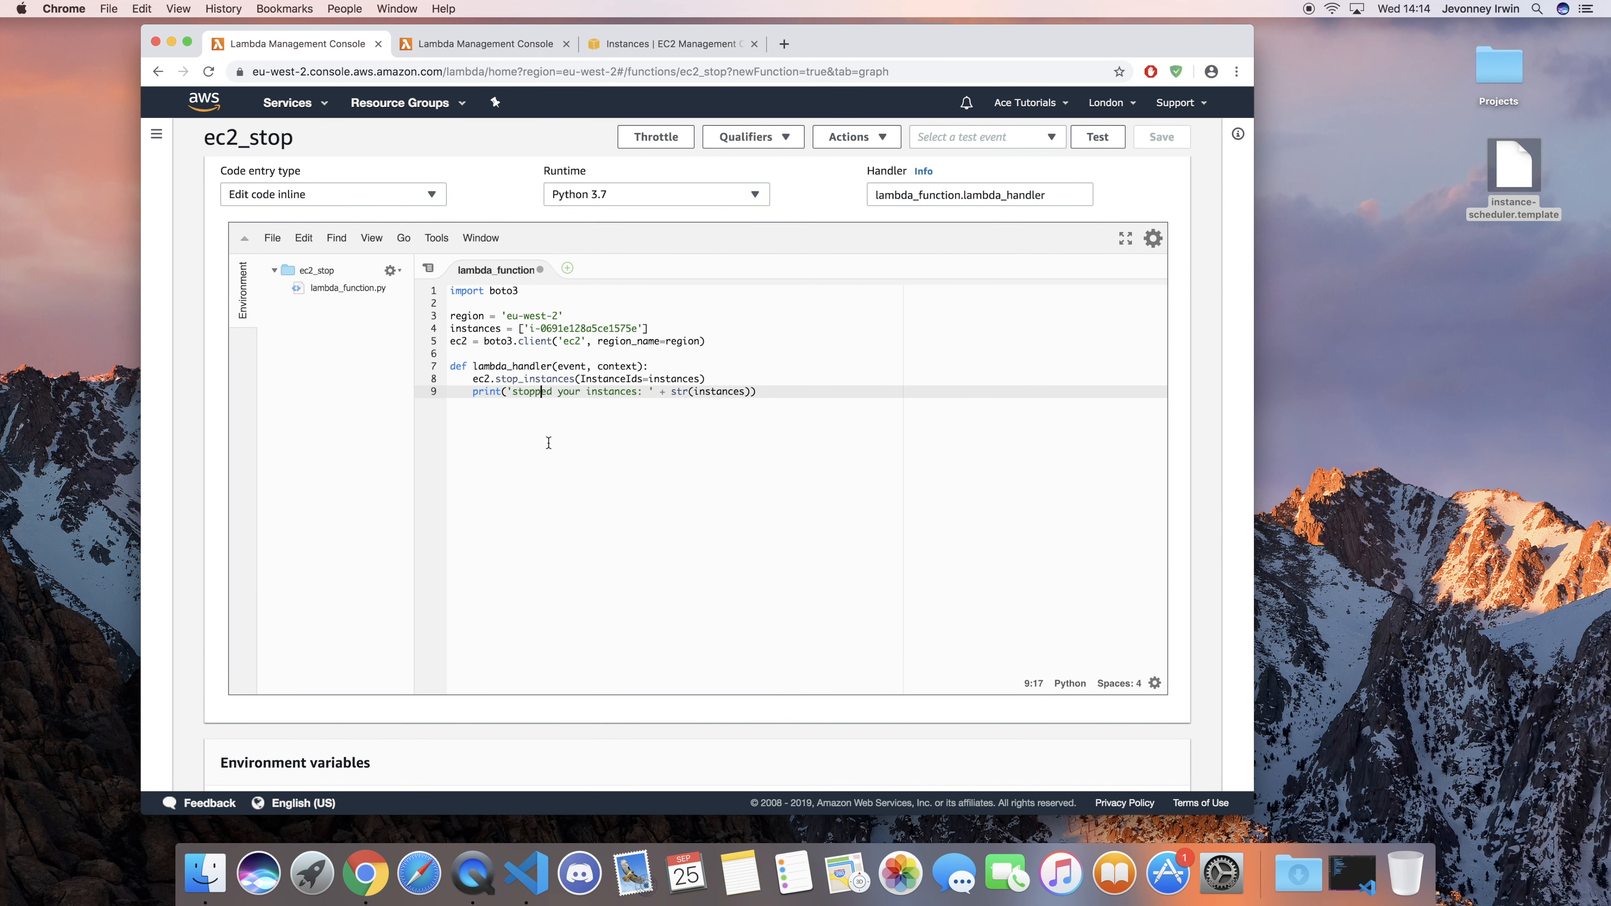
click(638, 391)
key(BackSpace)
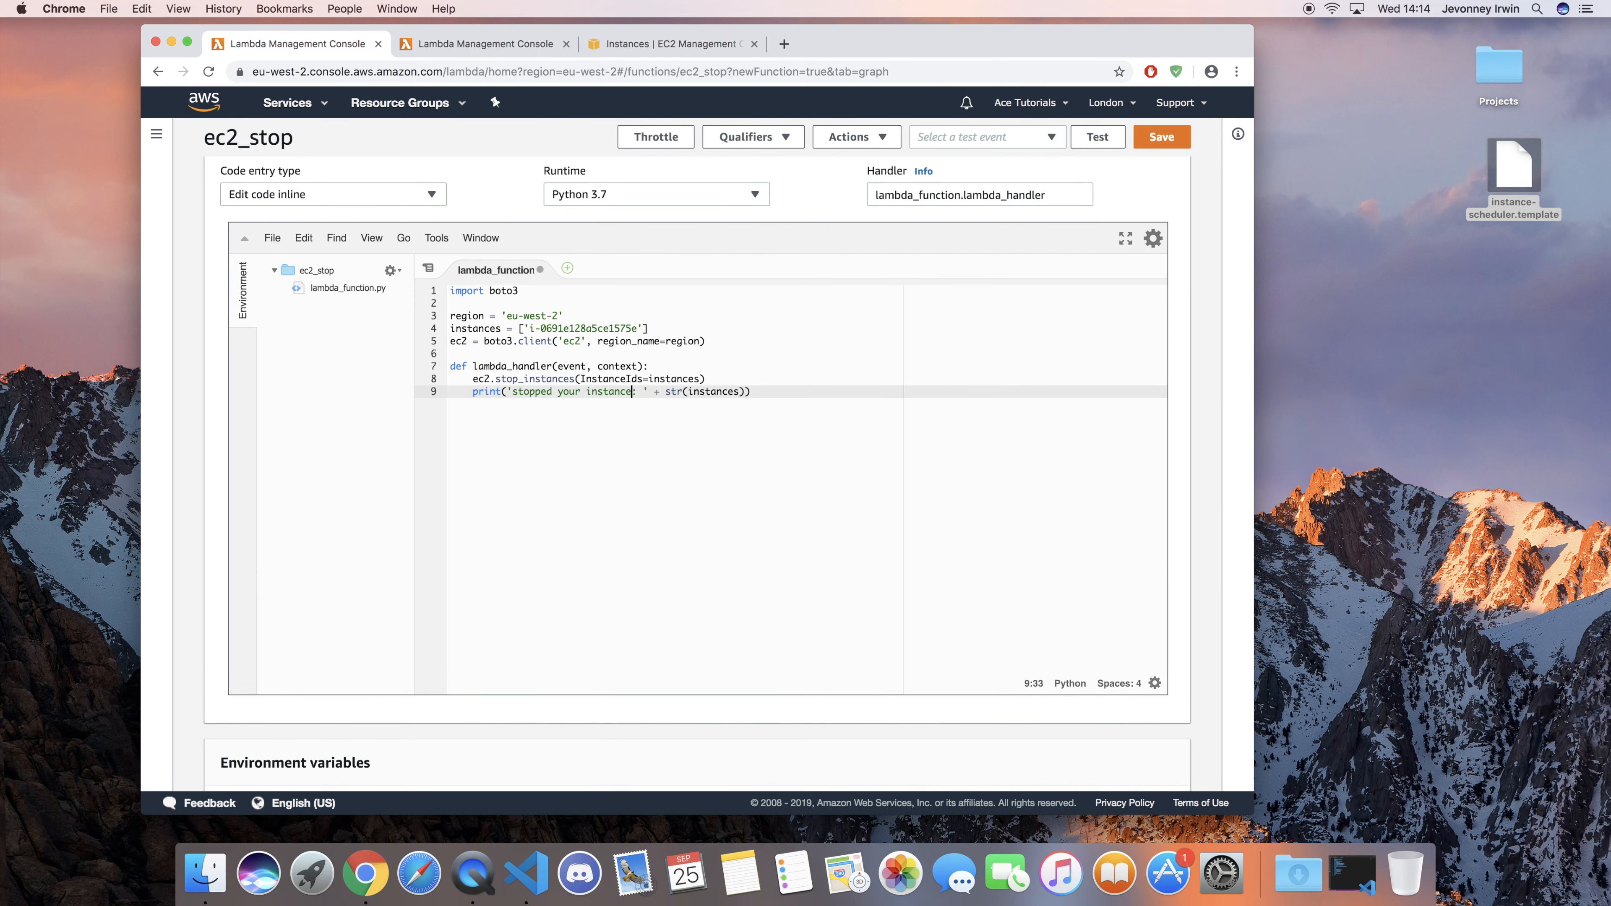
click(1158, 137)
Step: Save the edited code of ec2_start, set the function's timeout to 5 seconds, and save again
click(501, 45)
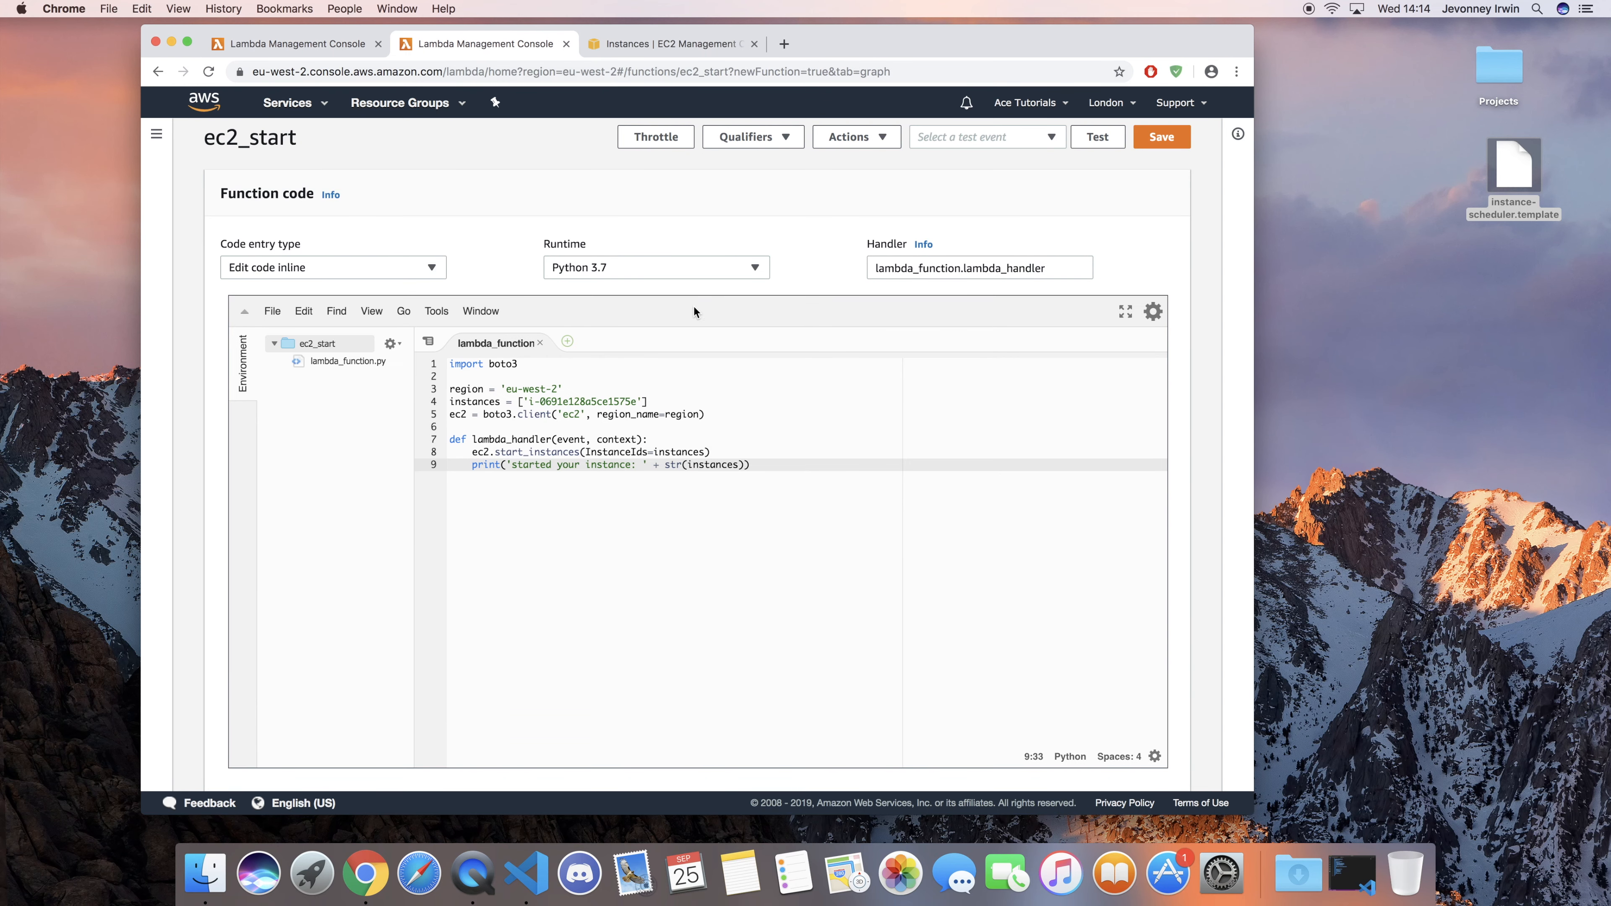
click(1161, 137)
scroll(999, 381, up, 3)
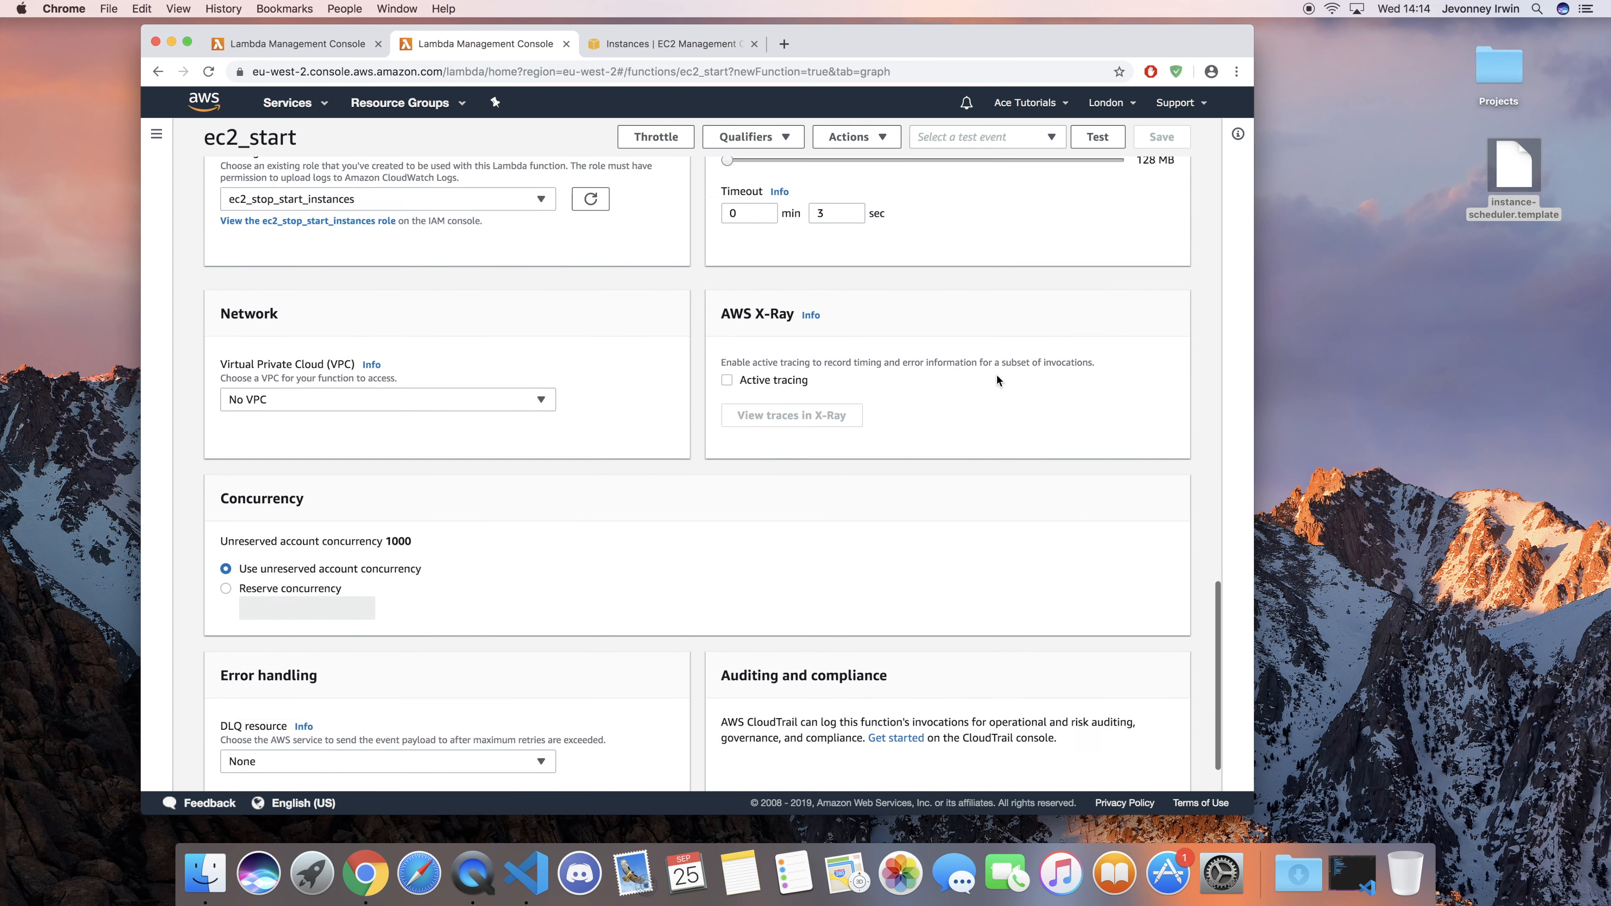
double_click(853, 279)
text(5)
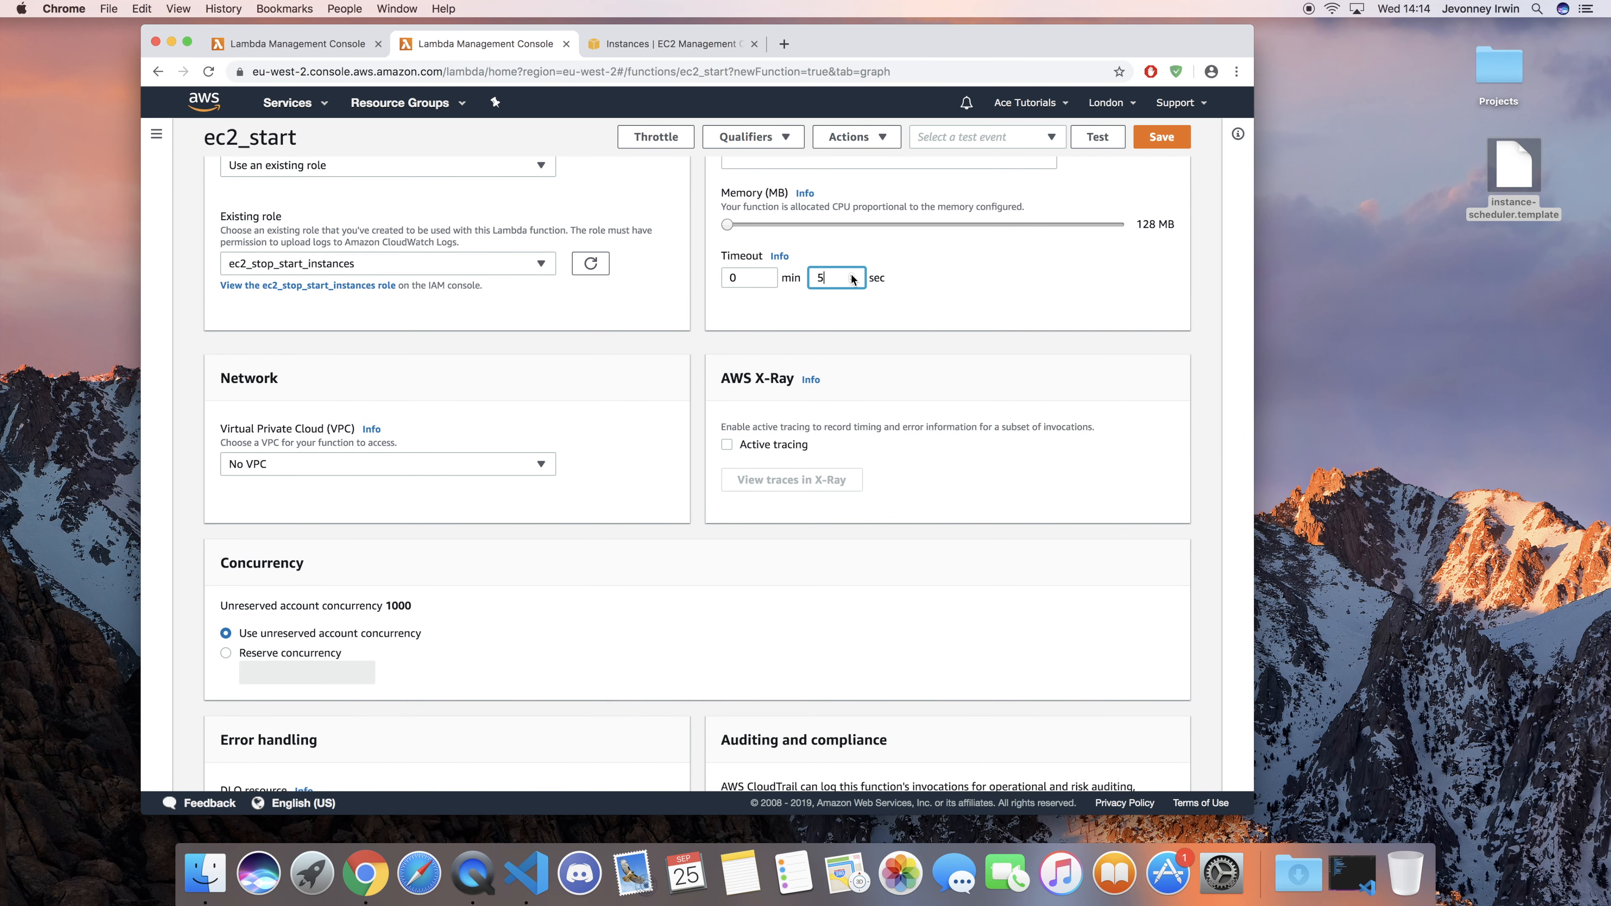
click(853, 275)
click(1166, 141)
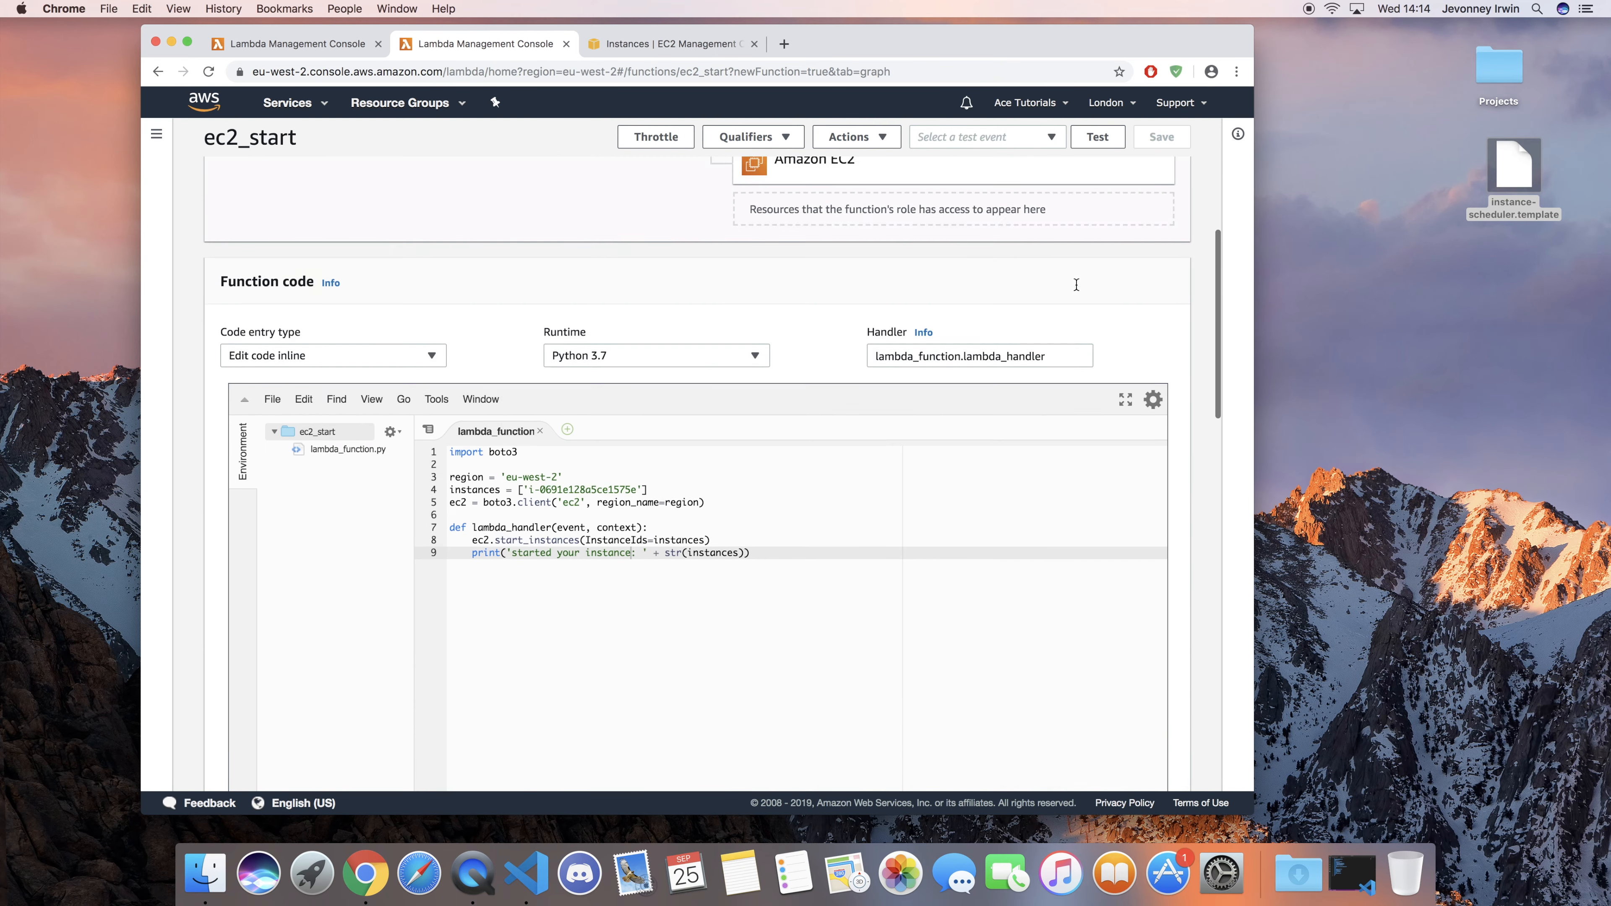
Step: Check the Bastion-Host instance's state in EC2, and create a Hello World test event named ec2Stop for the ec2_stop function
click(658, 41)
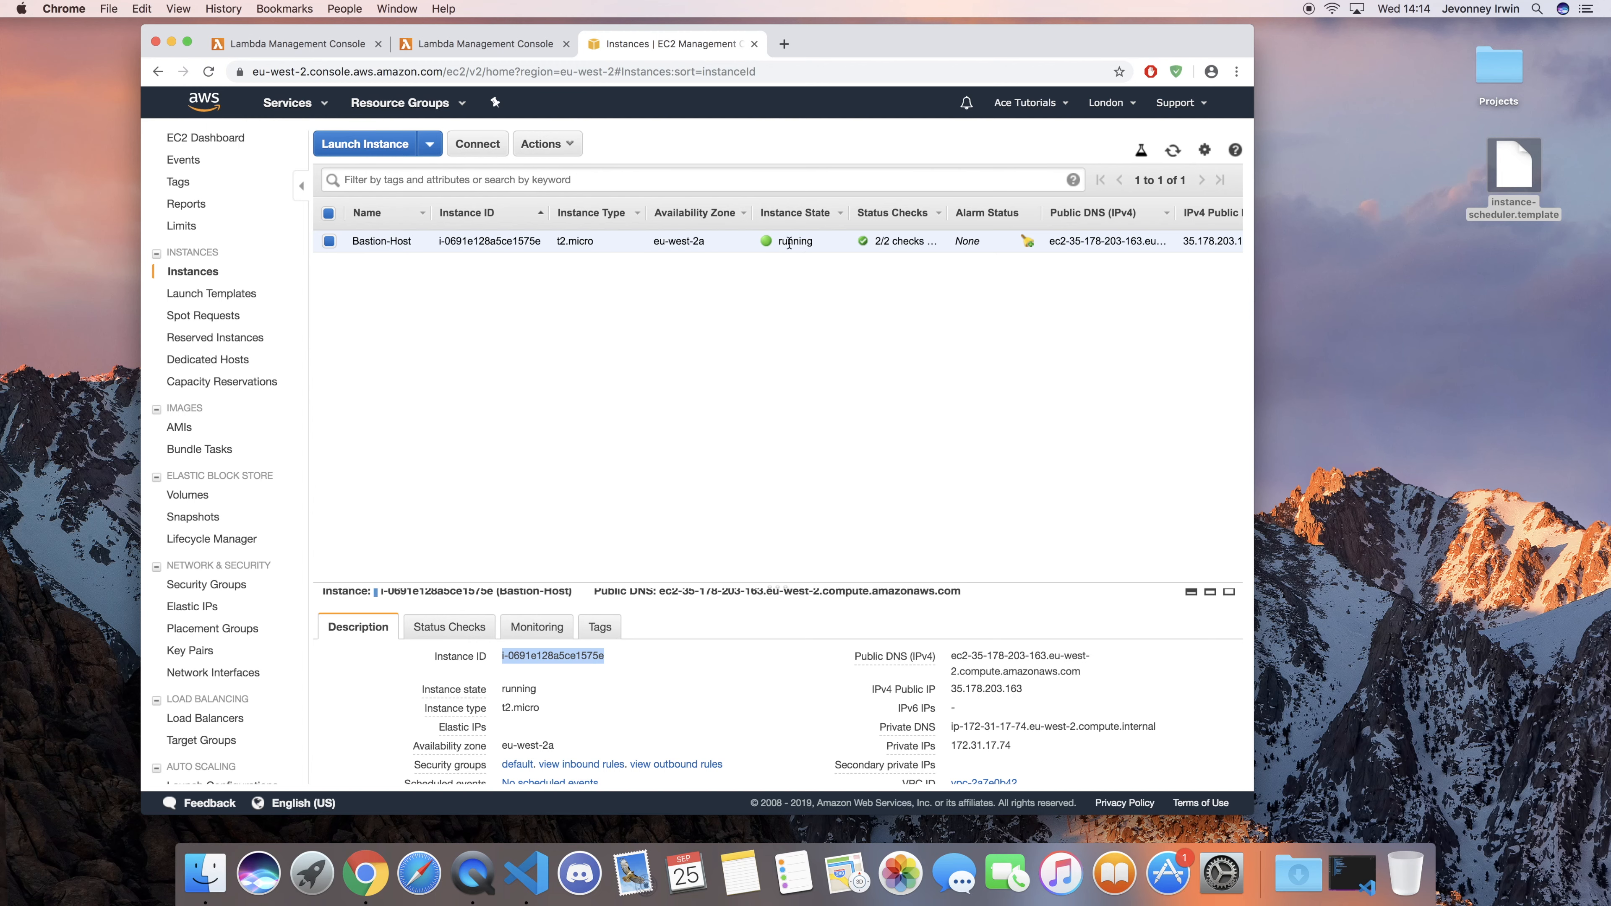
click(311, 43)
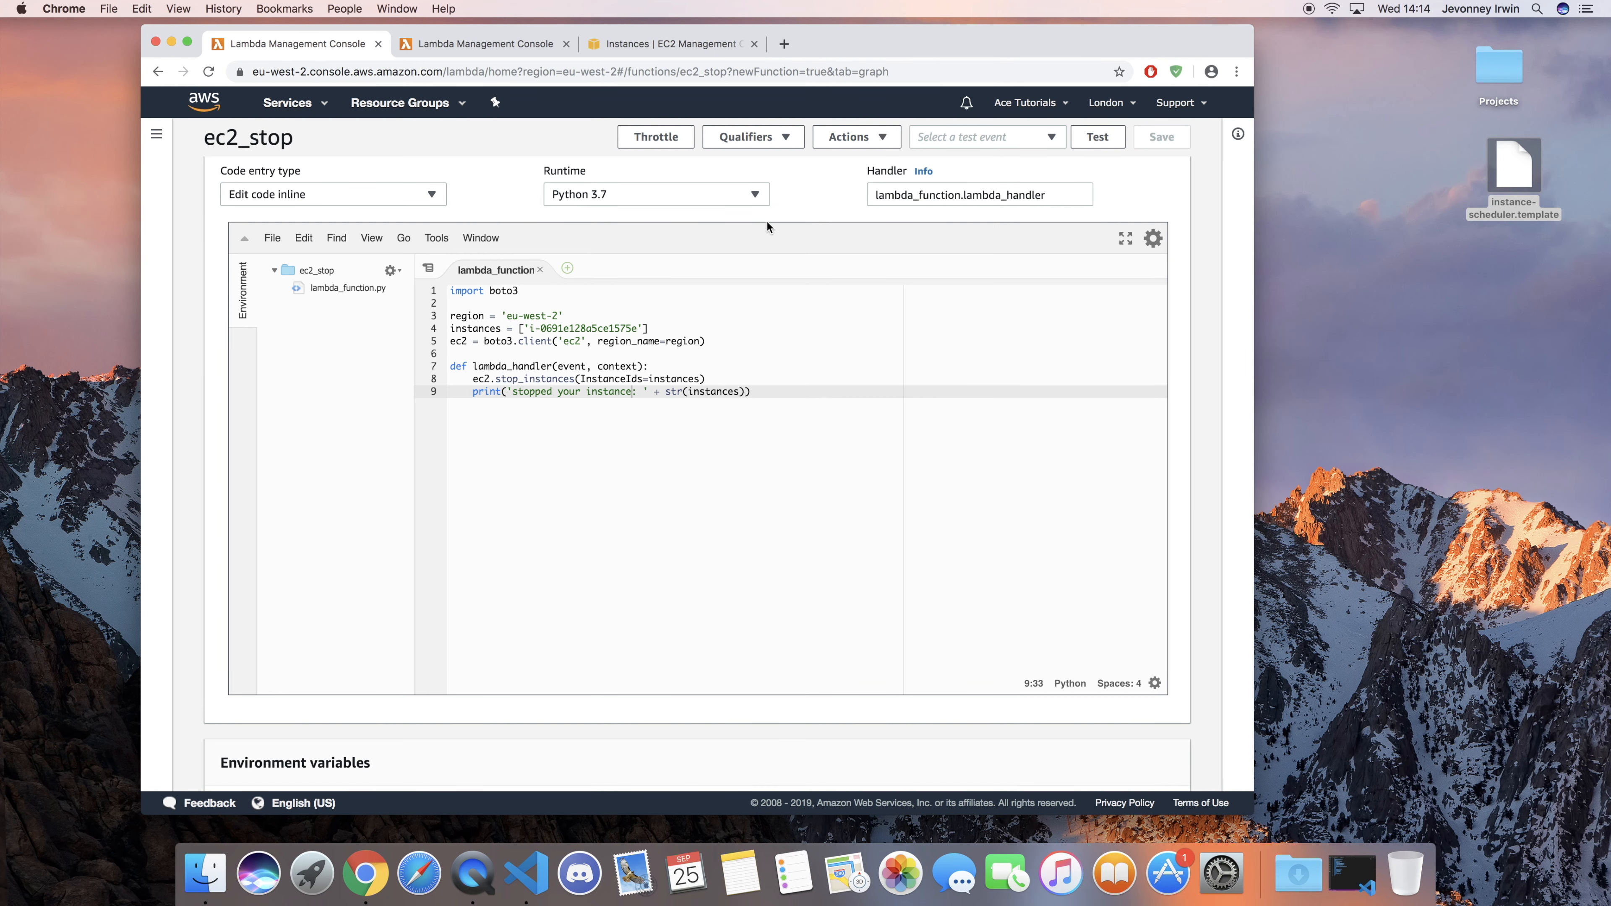
click(1105, 145)
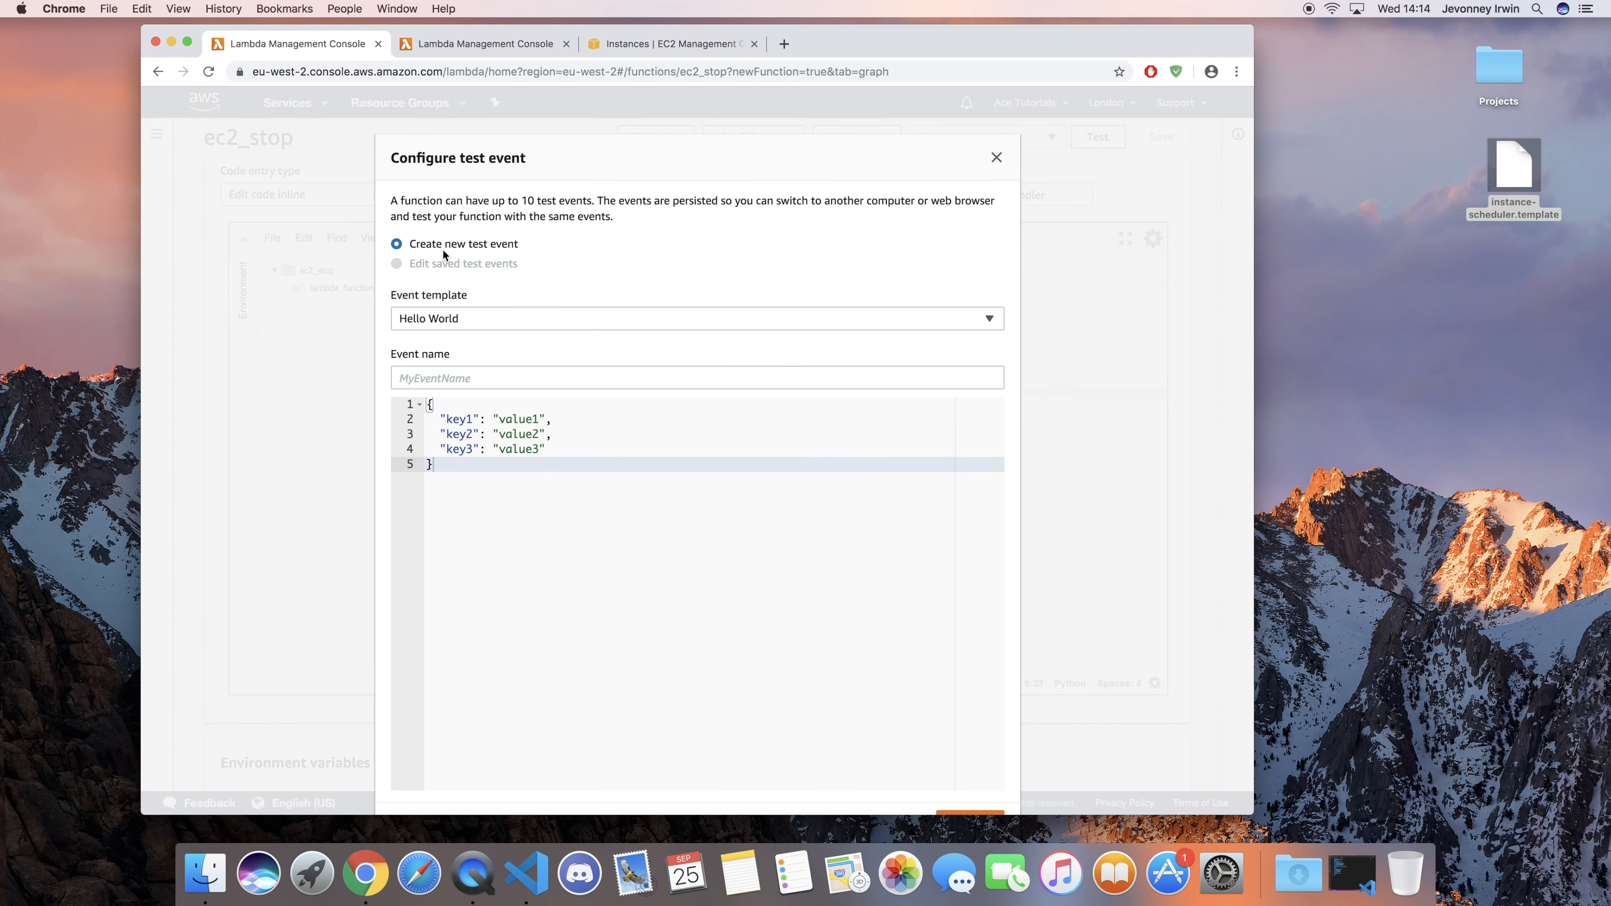
click(472, 321)
click(539, 281)
click(498, 370)
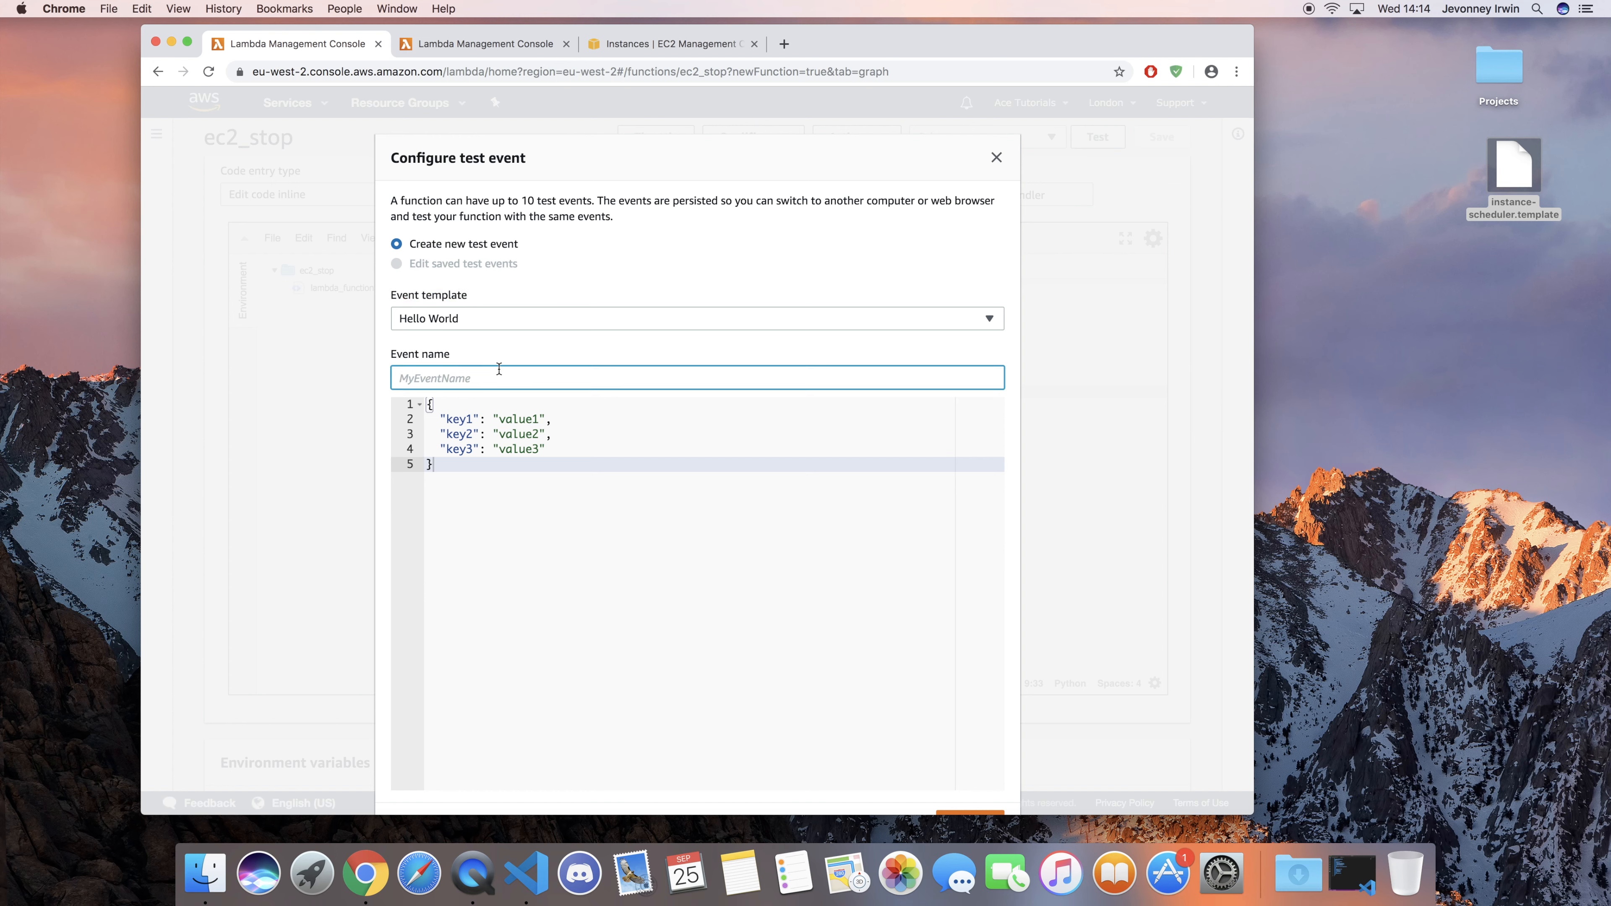
text(testStop)
key(BackSpace)
key(BackSpace)
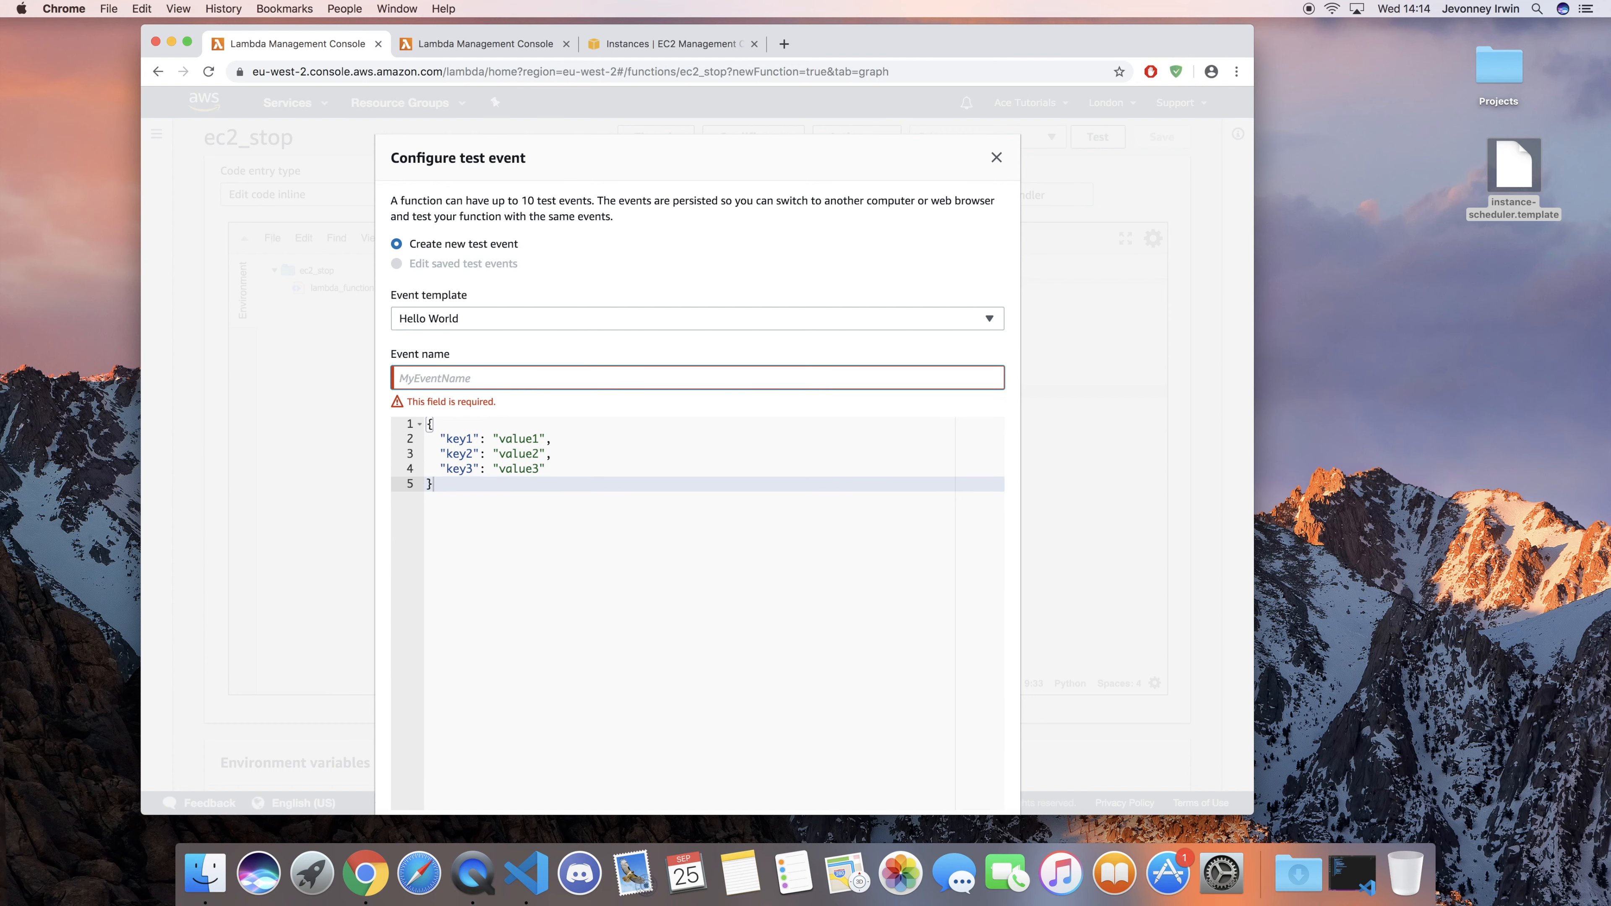
text(ec2Stop)
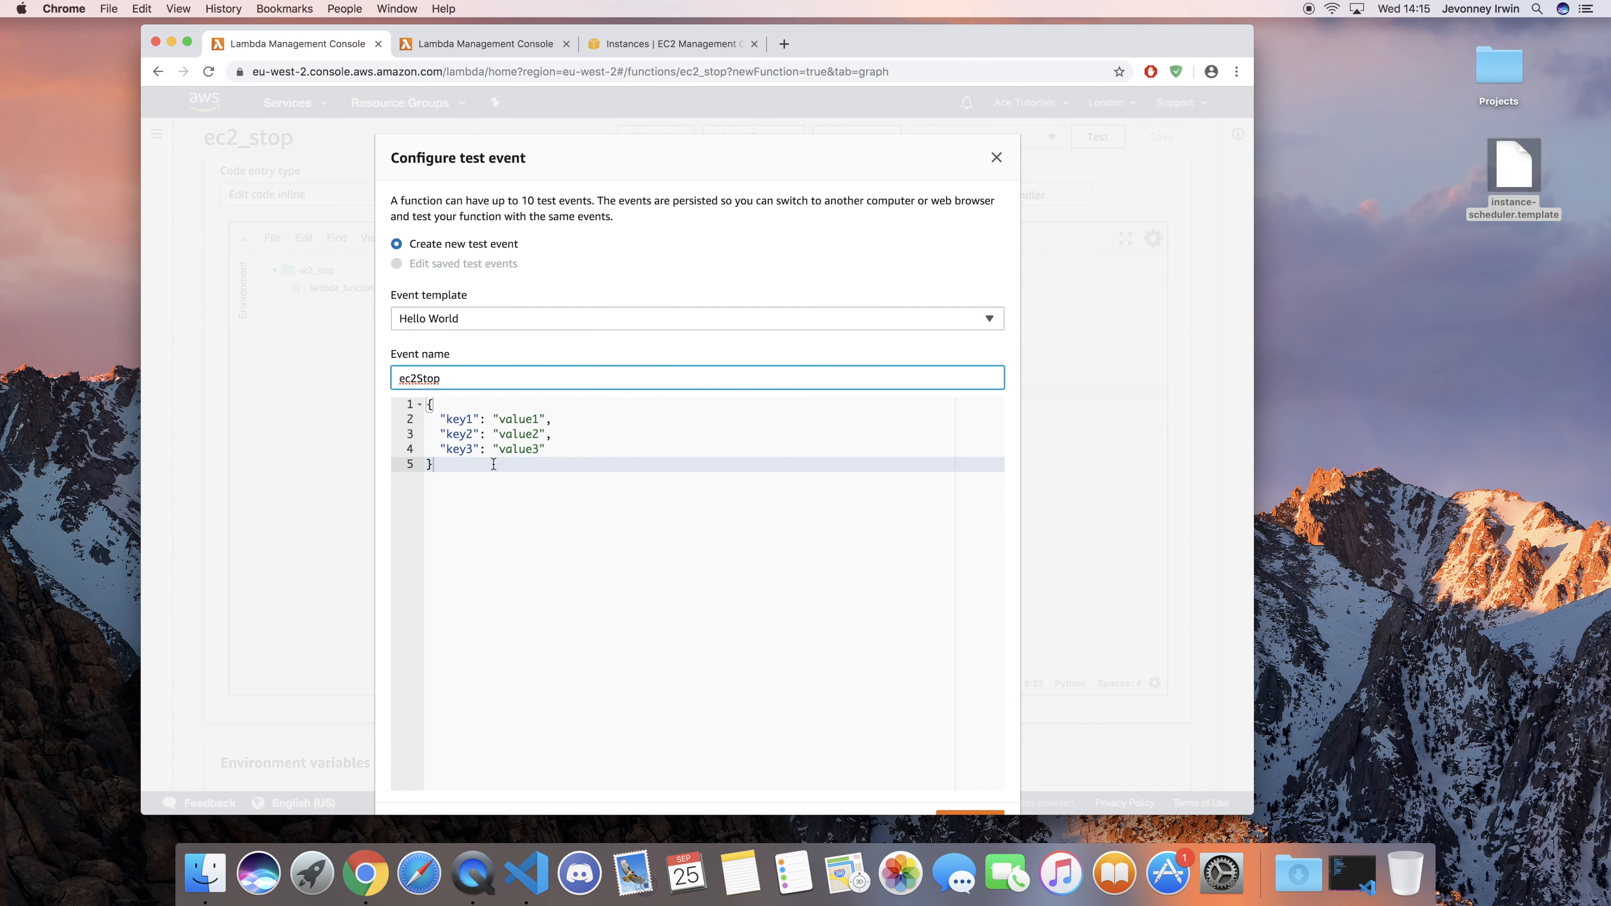
scroll(509, 450, down, 3)
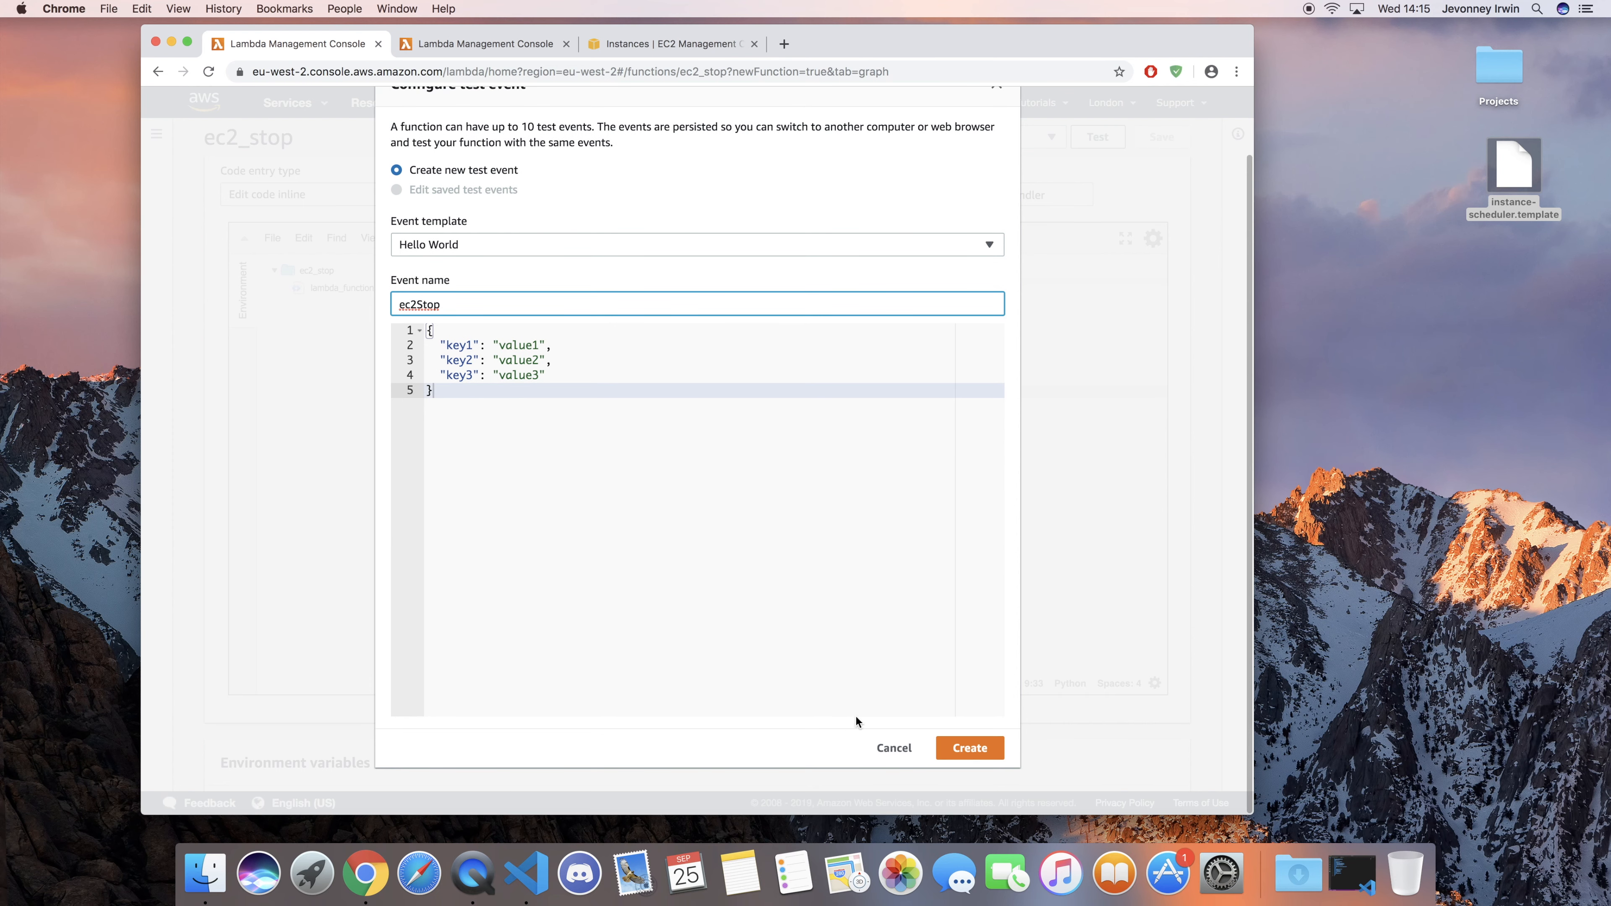
click(970, 749)
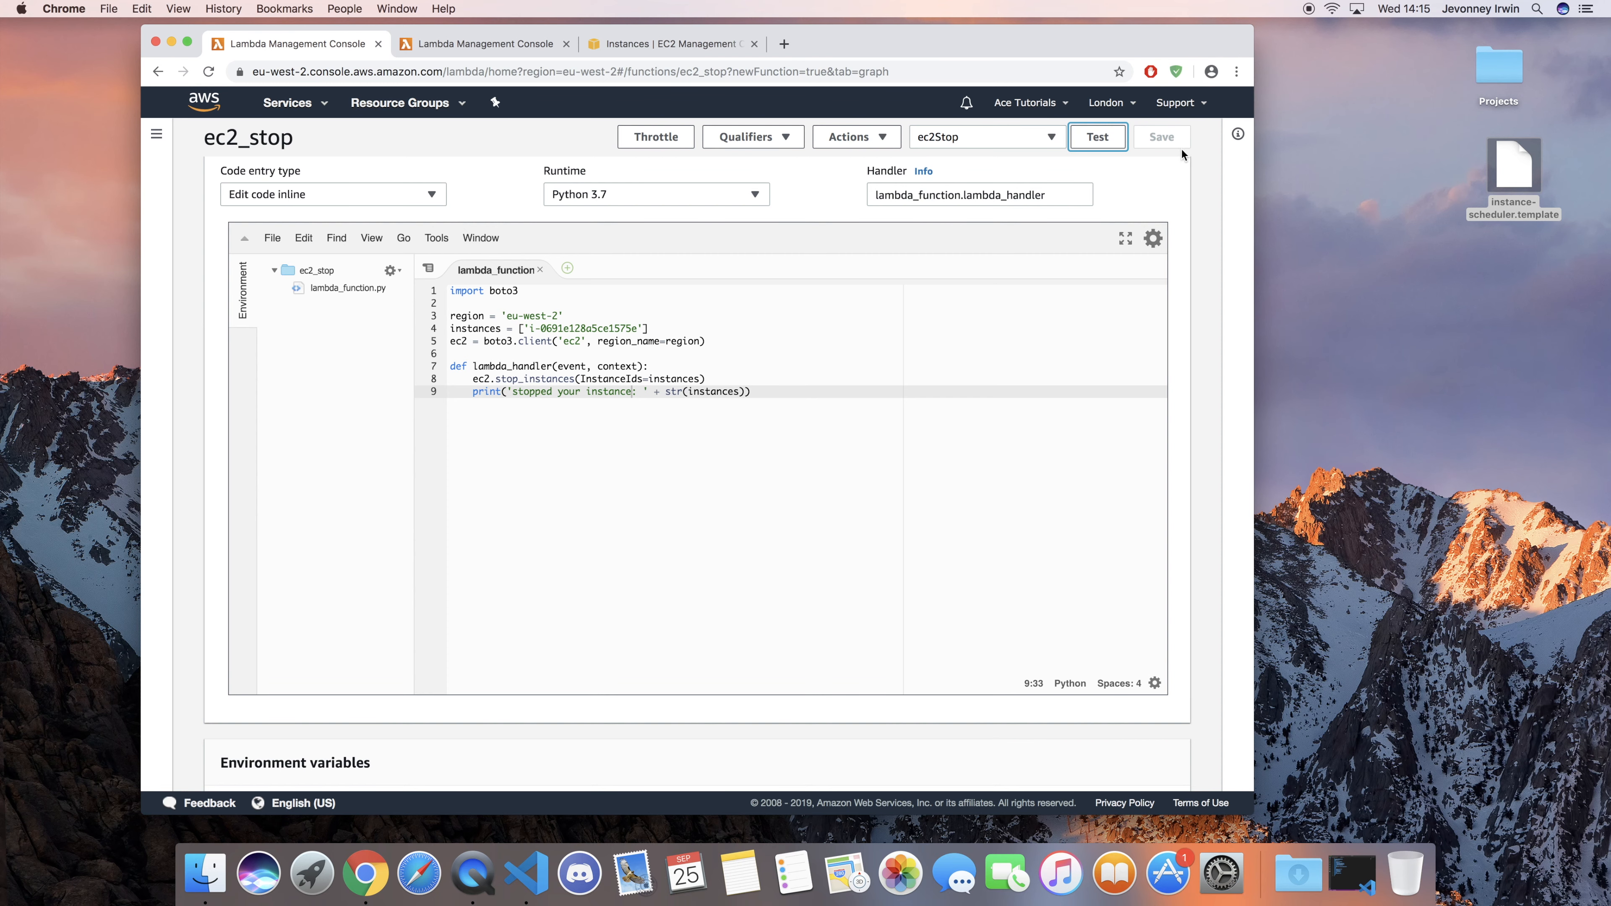
Step: Run the ec2_stop function with the ec2Stop test event and view its execution result
click(1105, 140)
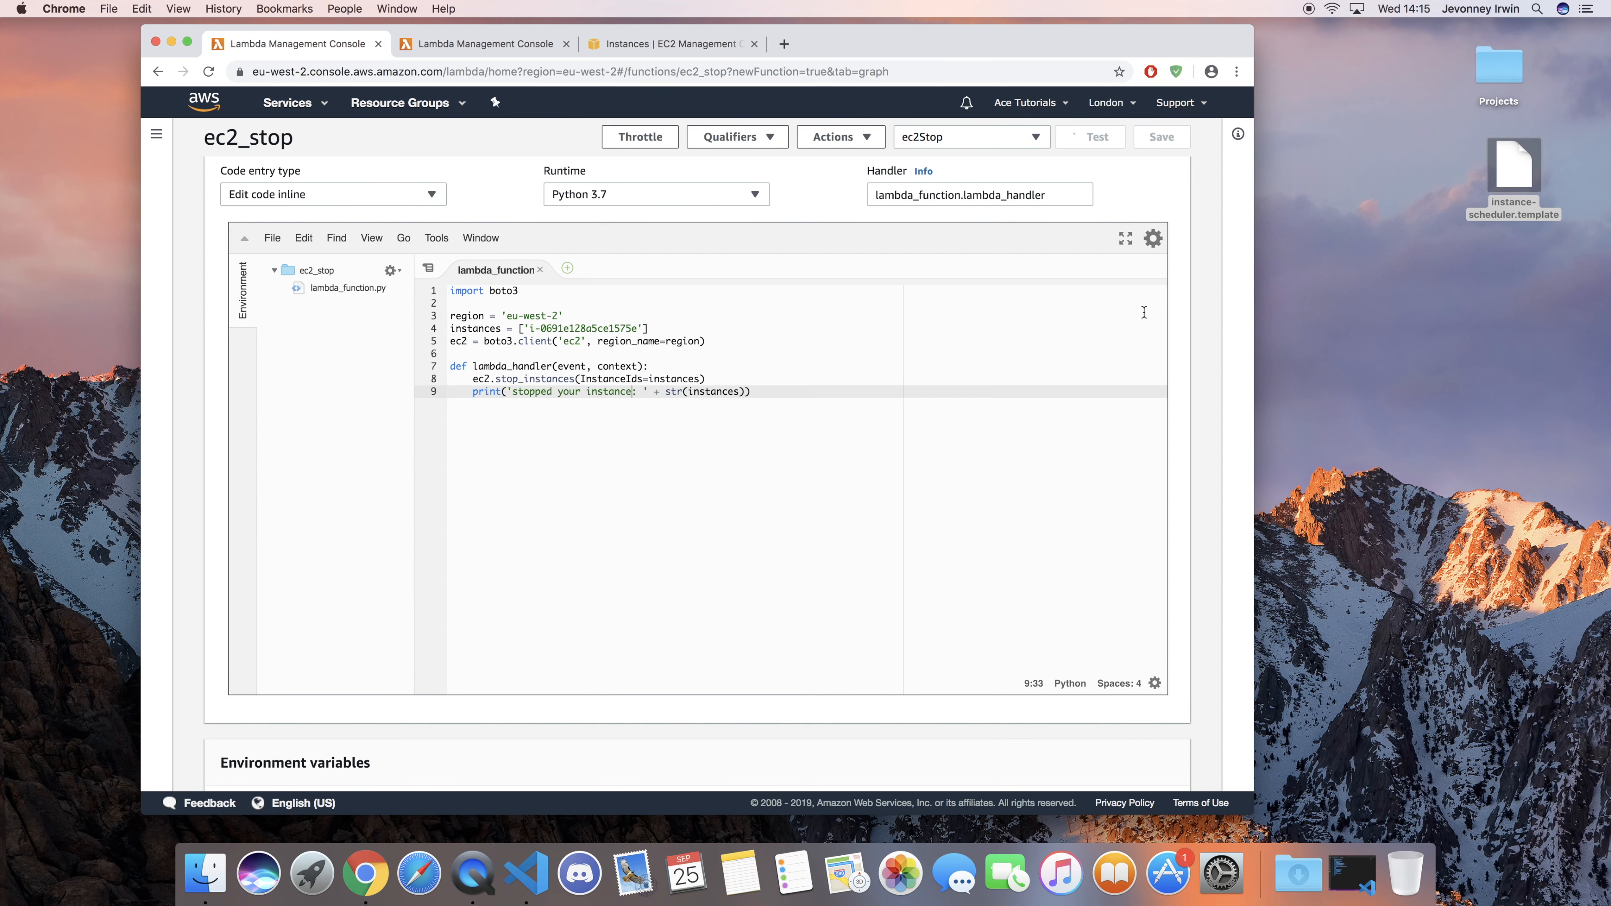
scroll(1132, 289, up, 8)
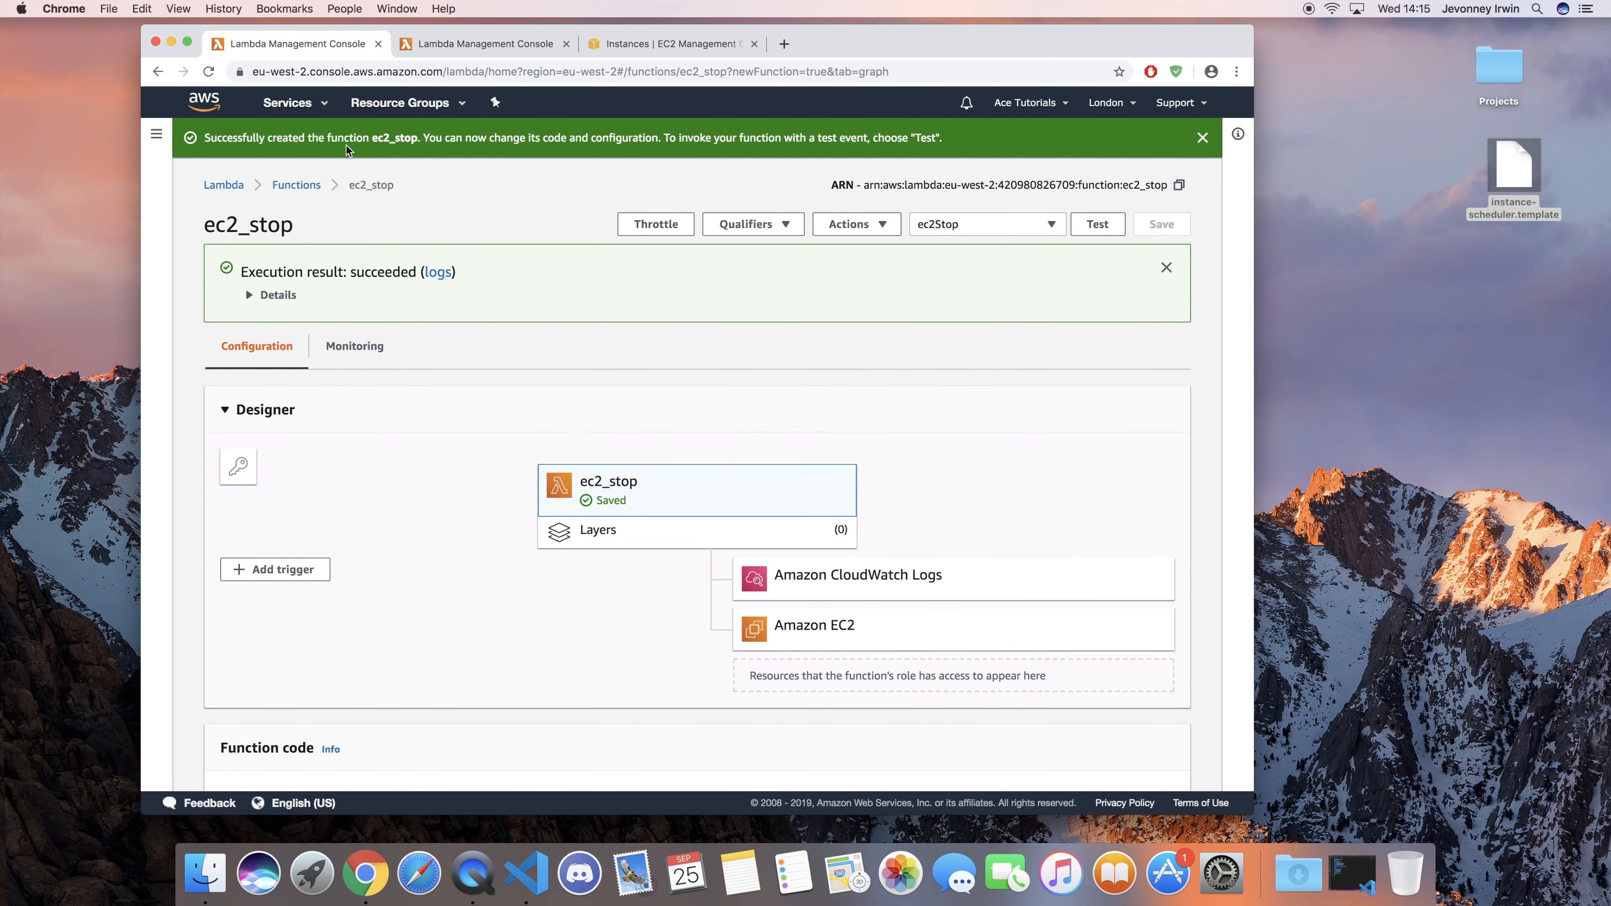
Step: Dismiss the creation notices on the ec2_stop and ec2_start pages and refresh the EC2 instance list to check the Bastion-Host instance's state
click(1202, 139)
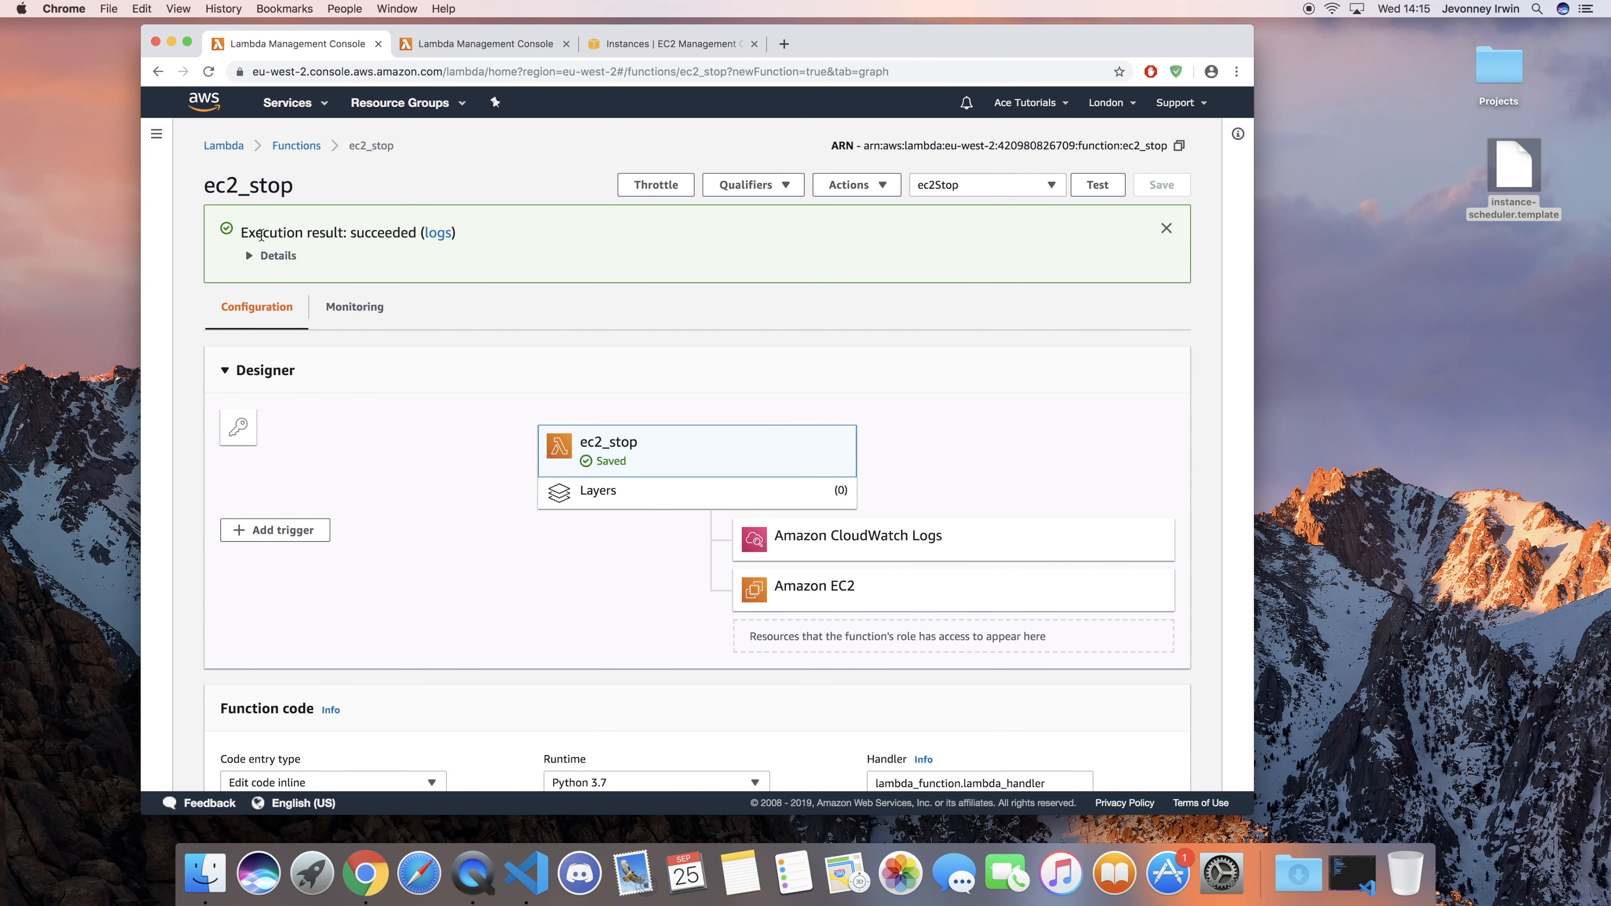
click(690, 44)
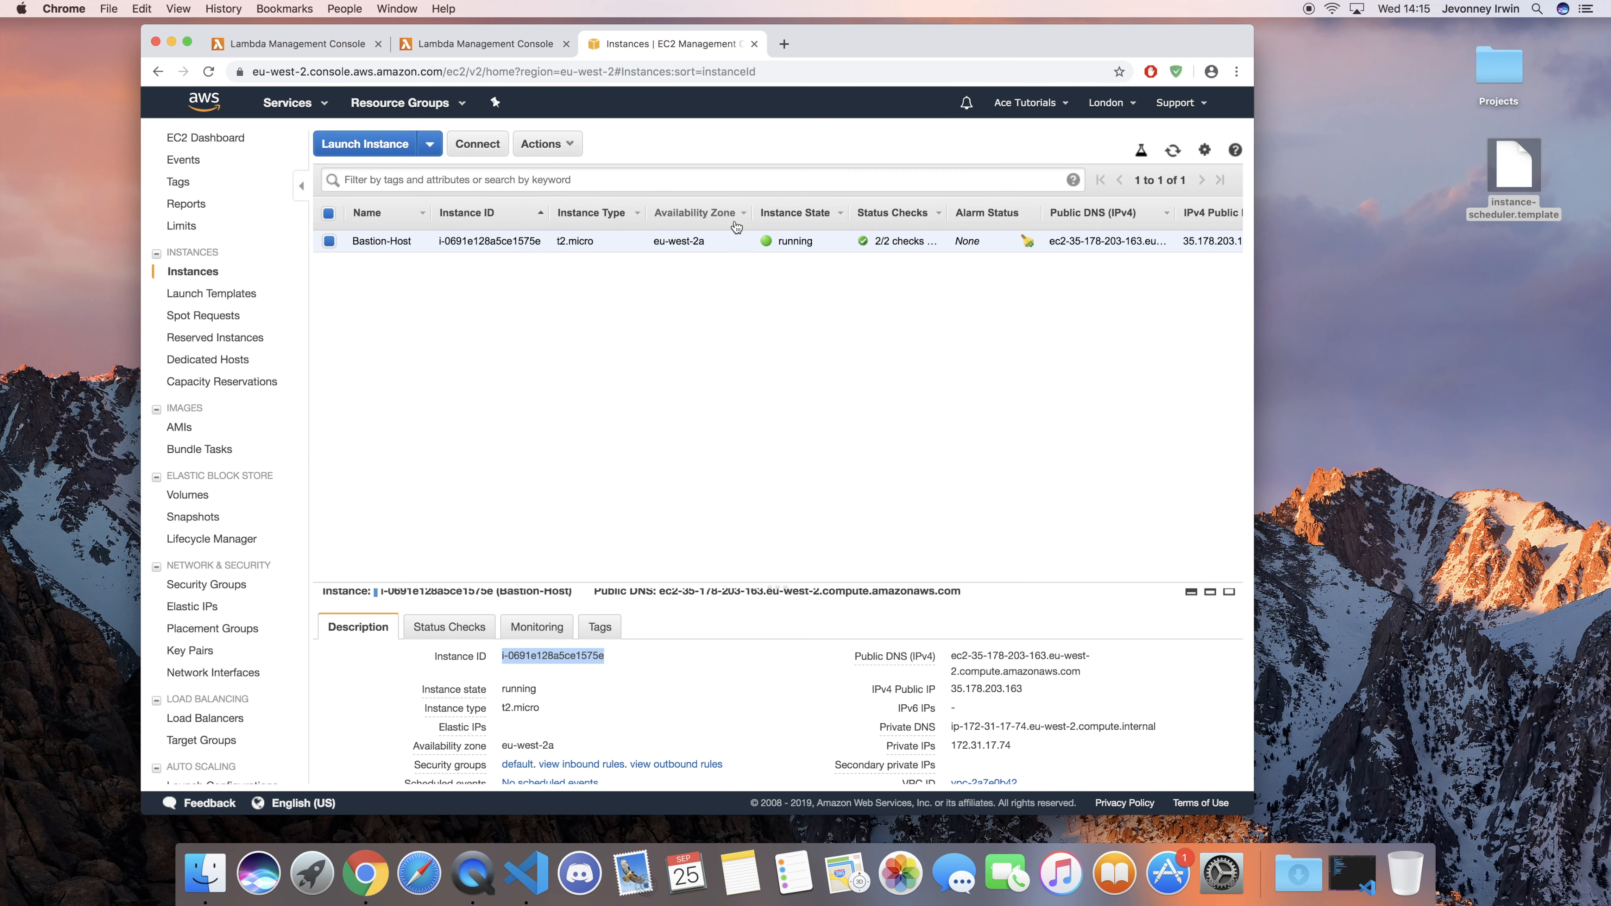
click(1173, 150)
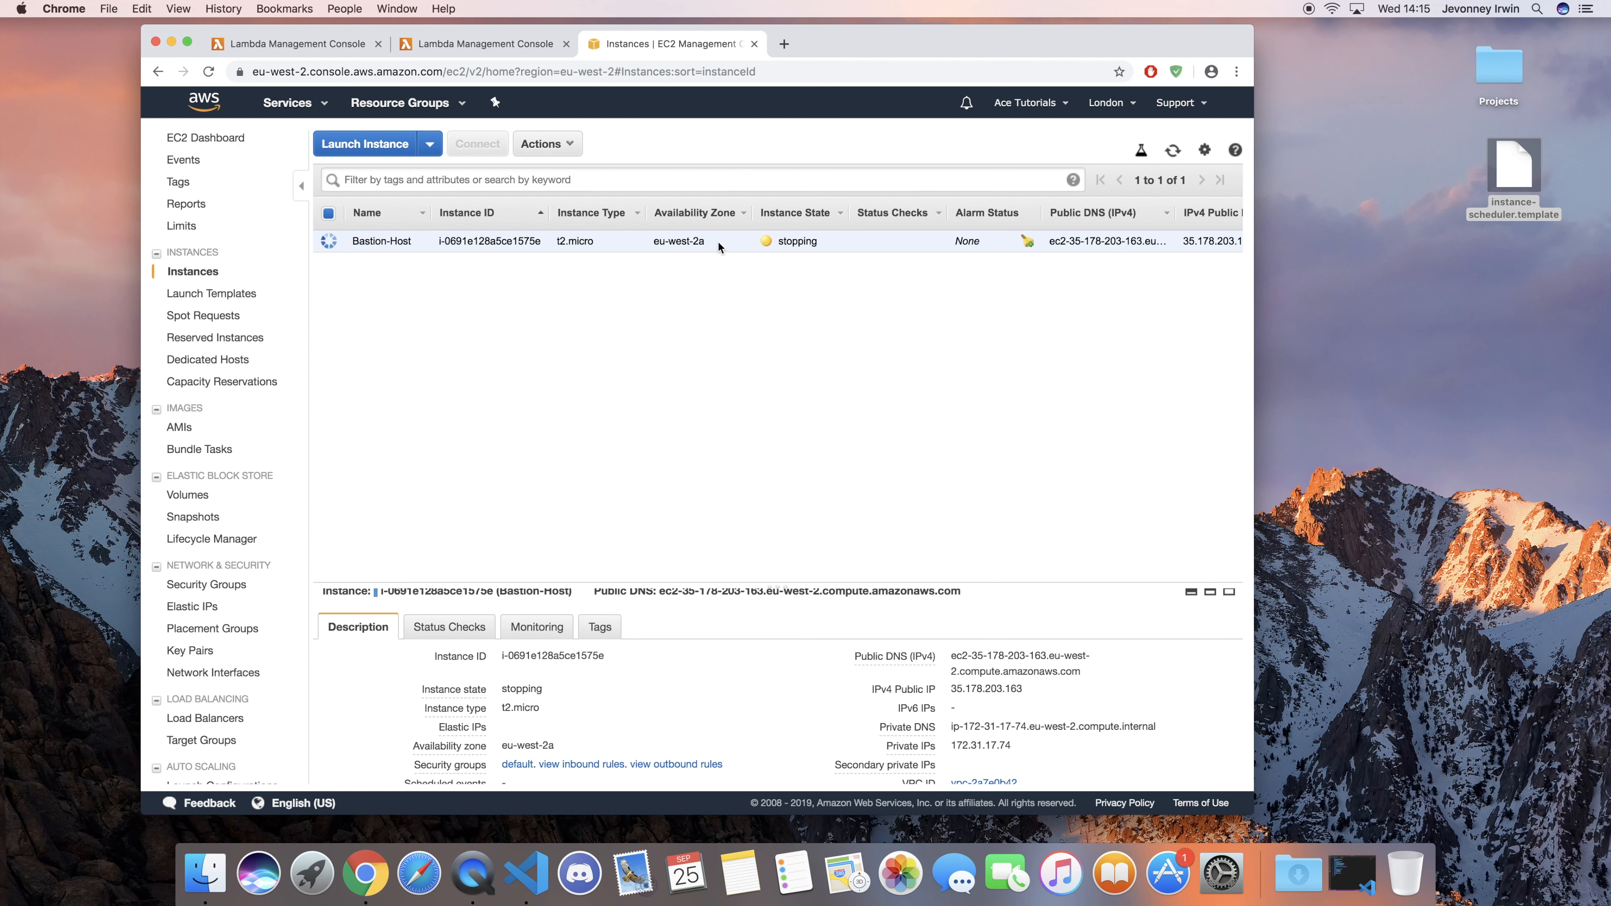
click(452, 42)
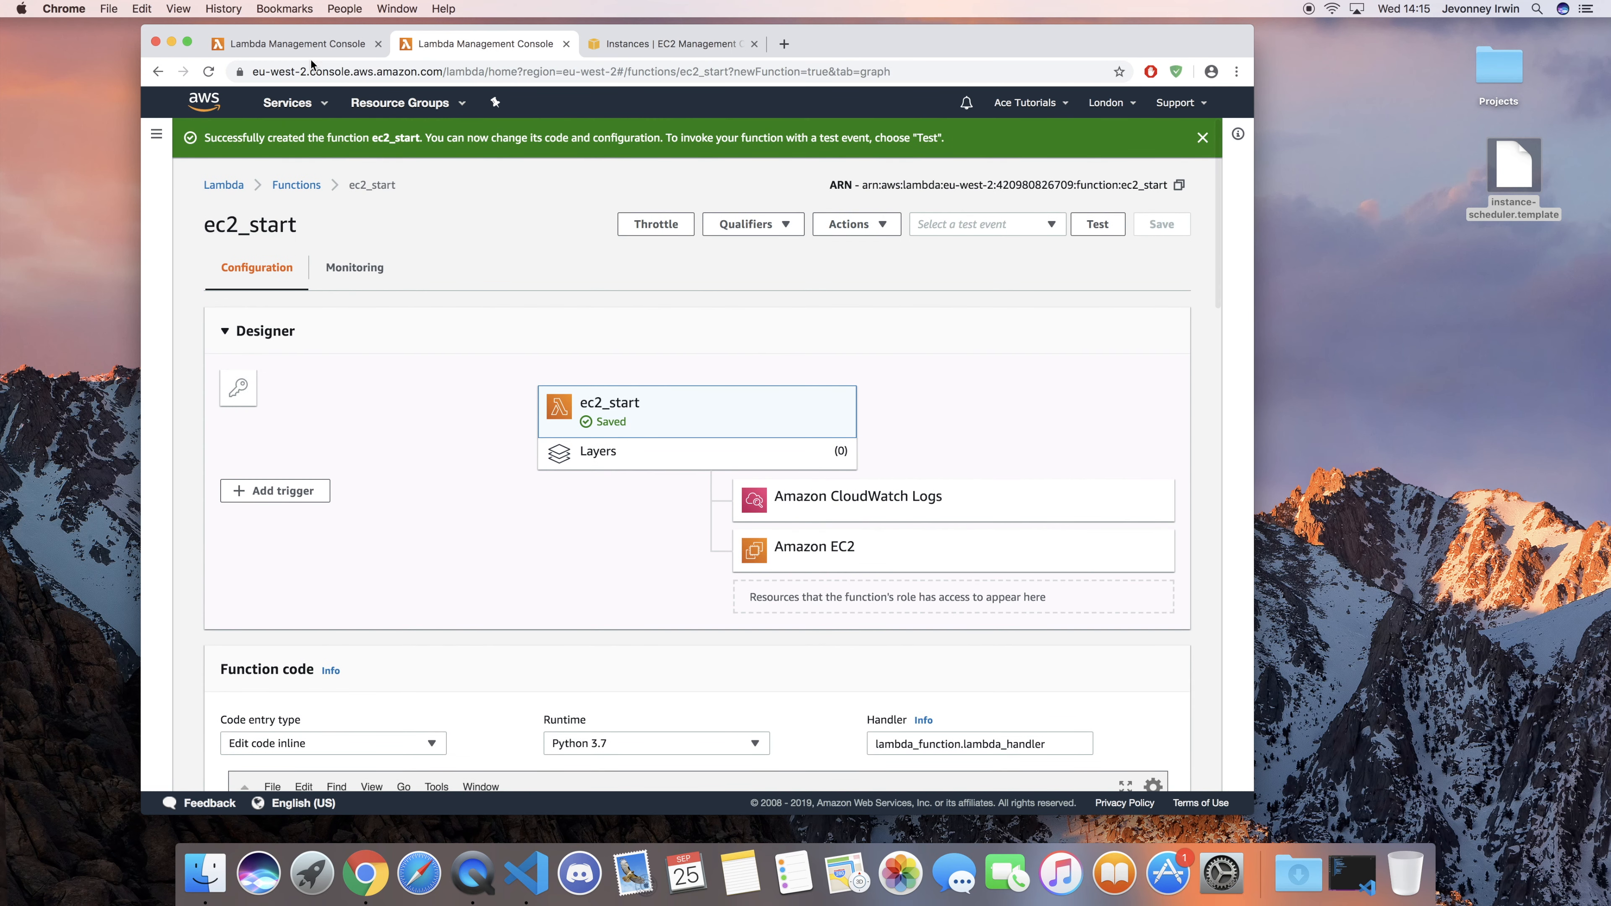
click(1202, 137)
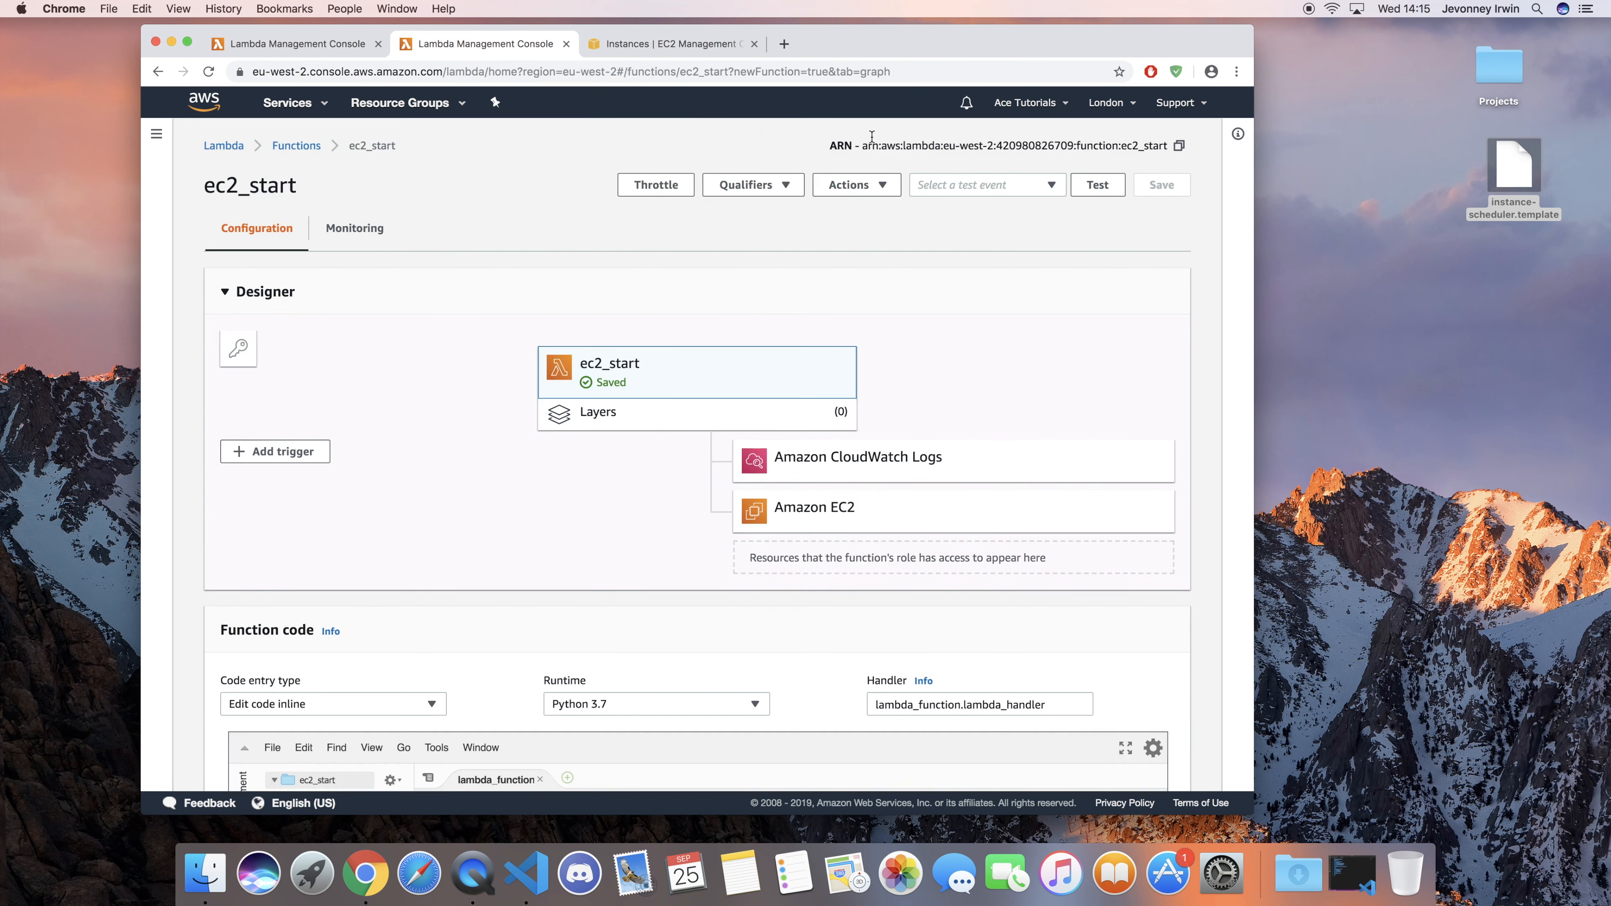
click(673, 43)
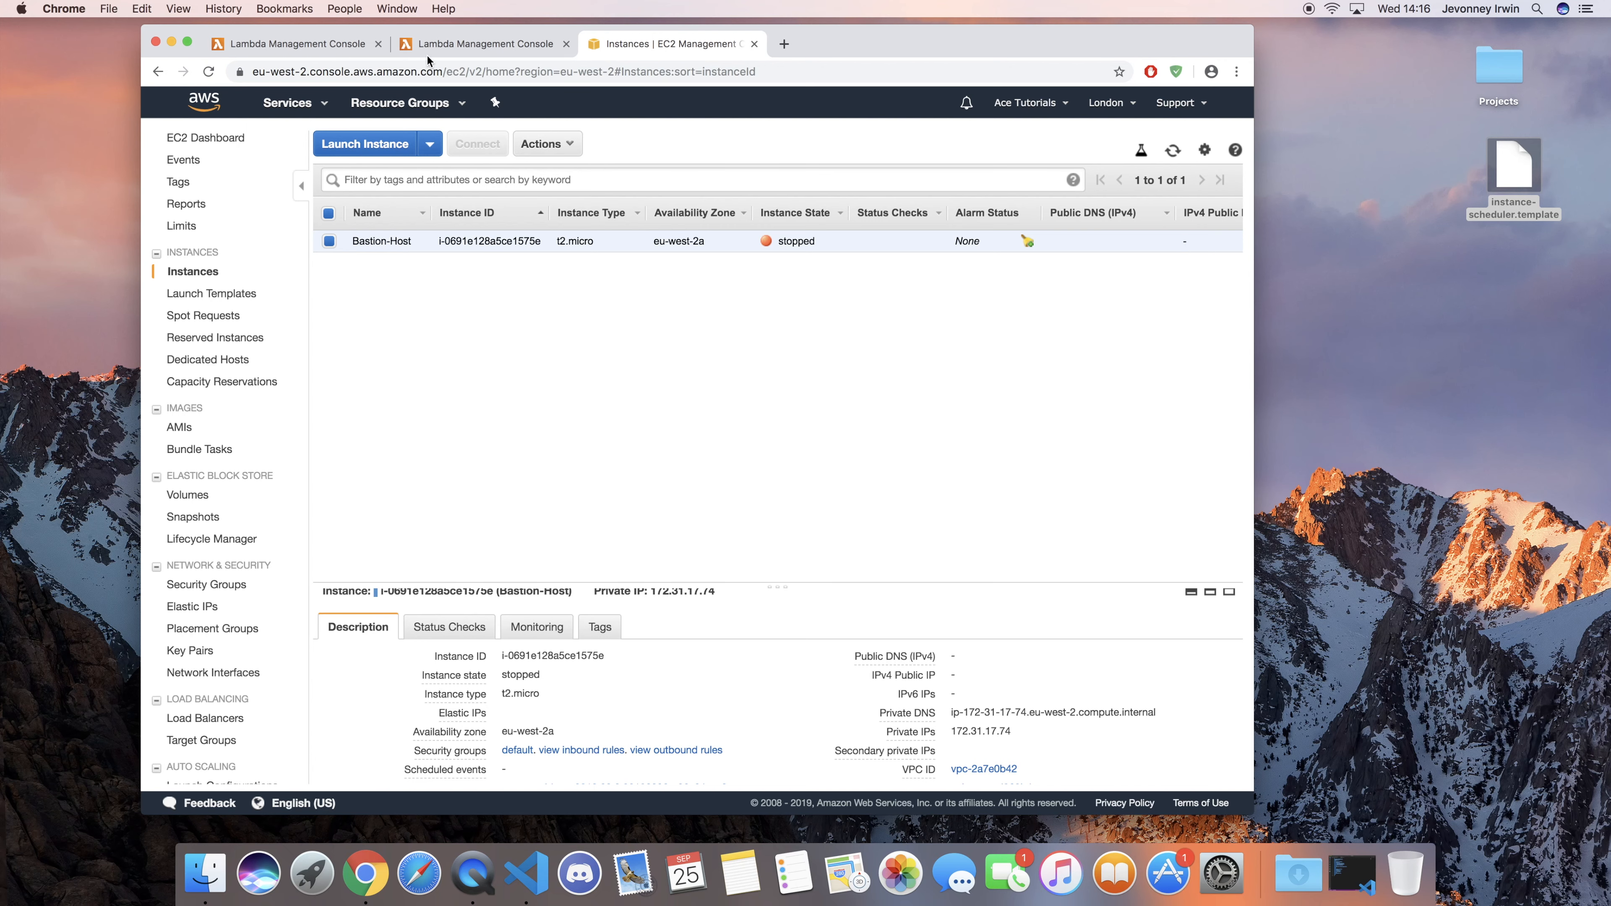
Step: Create a Hello World test event named ec2Start for the ec2_start function
click(439, 46)
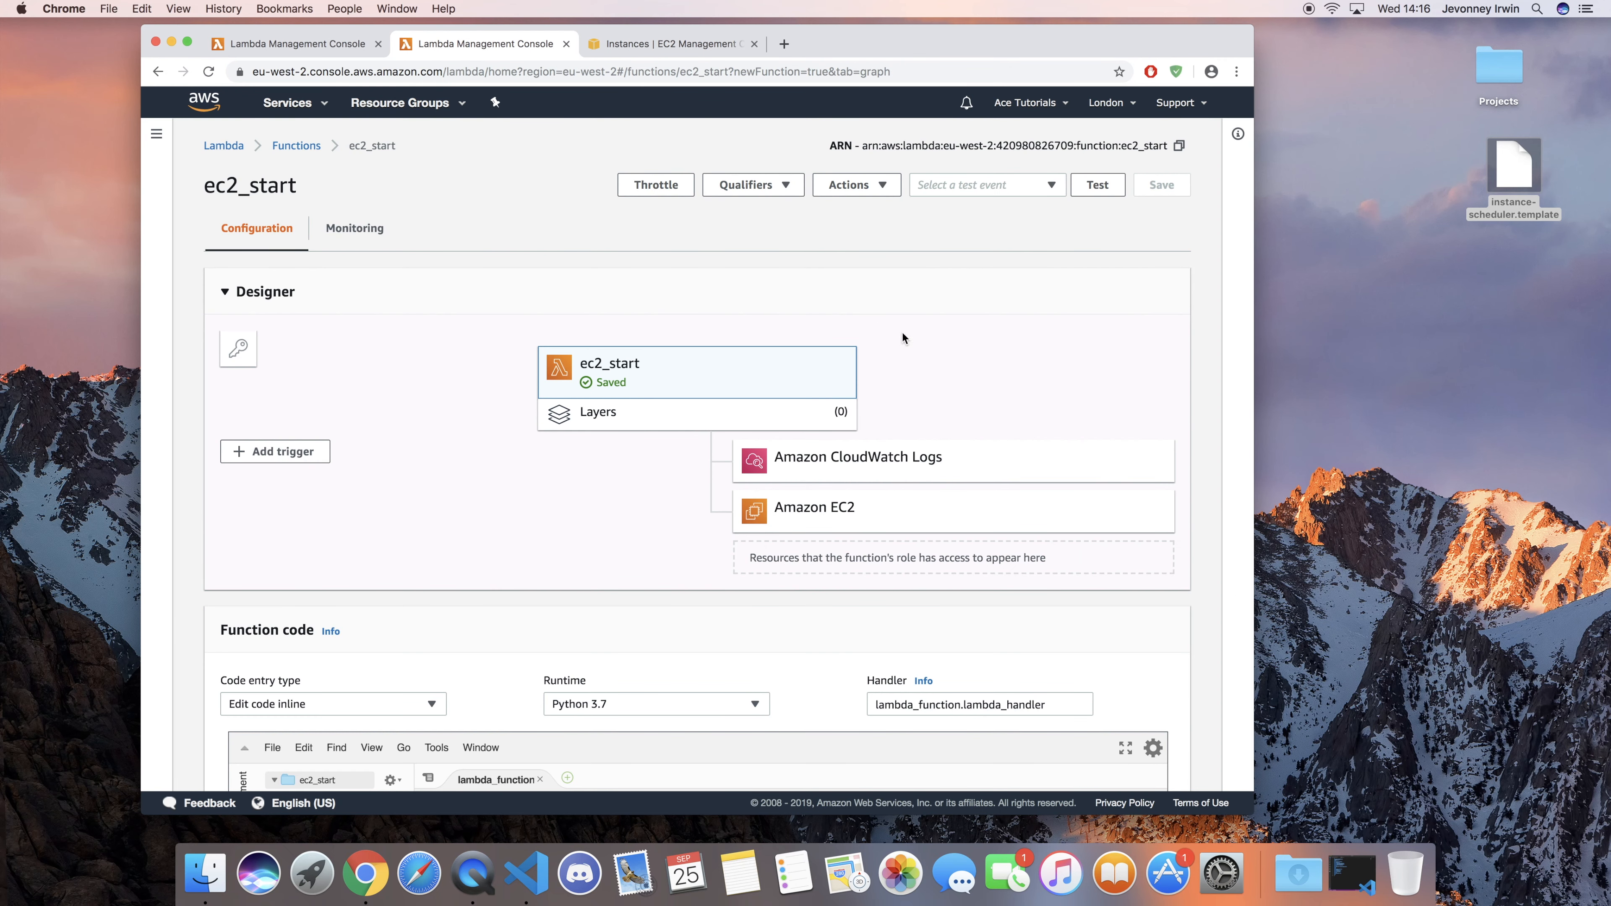
click(1097, 187)
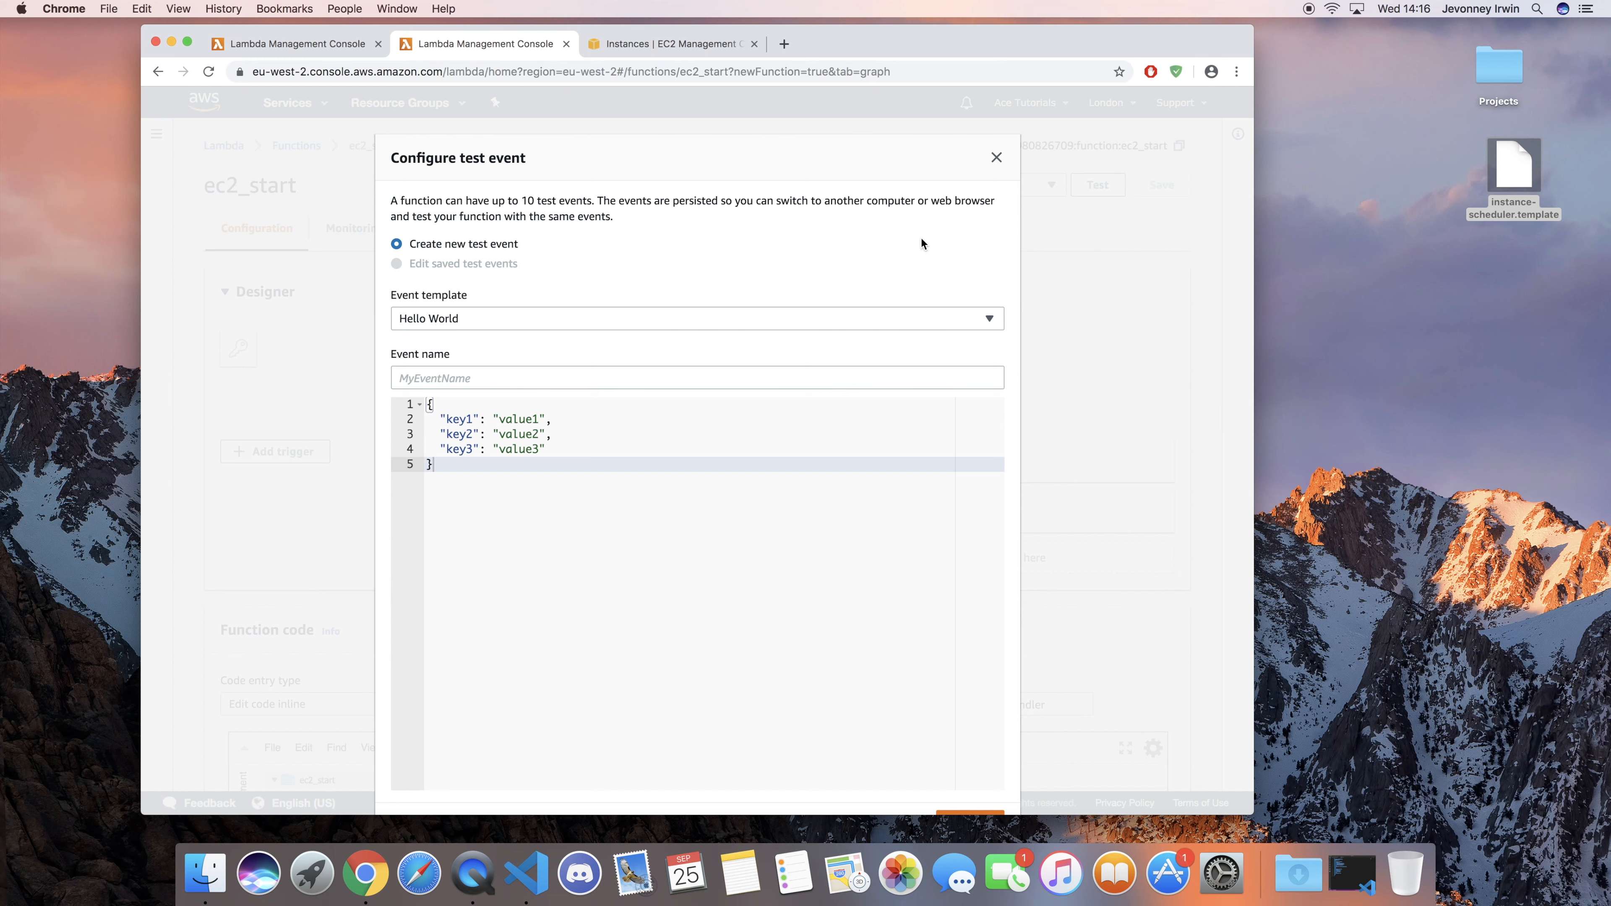
click(854, 378)
text(e)
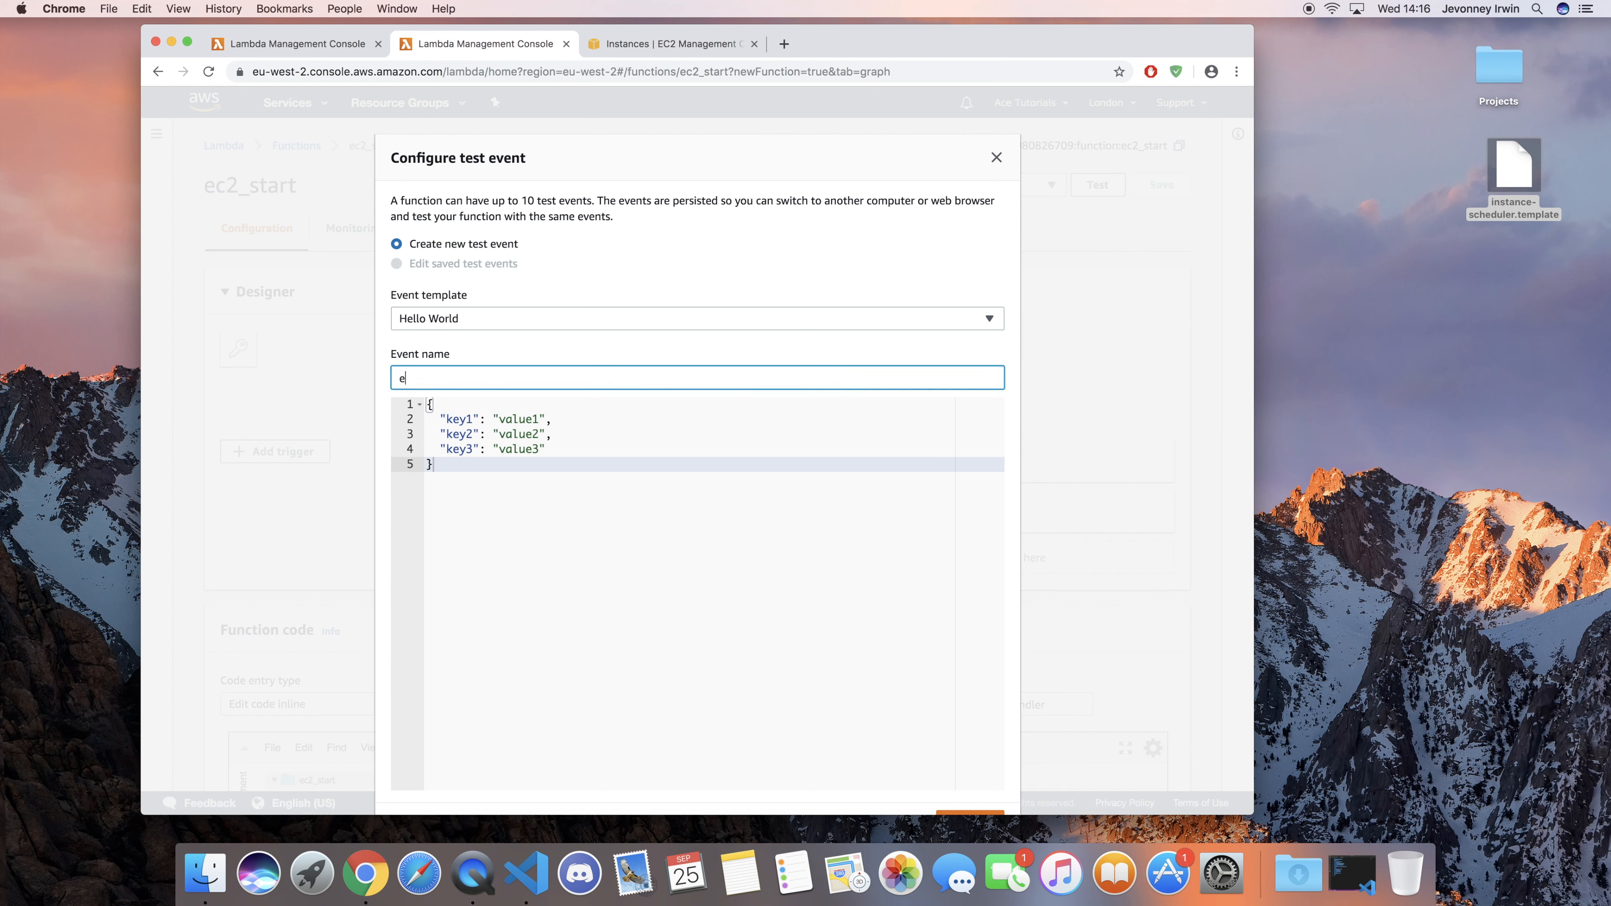
text(c2Start)
scroll(873, 451, down, 2)
click(974, 752)
Step: Run the ec2_start function with the ec2Start test event and check the Bastion-Host instance's refreshed state in EC2
click(1099, 189)
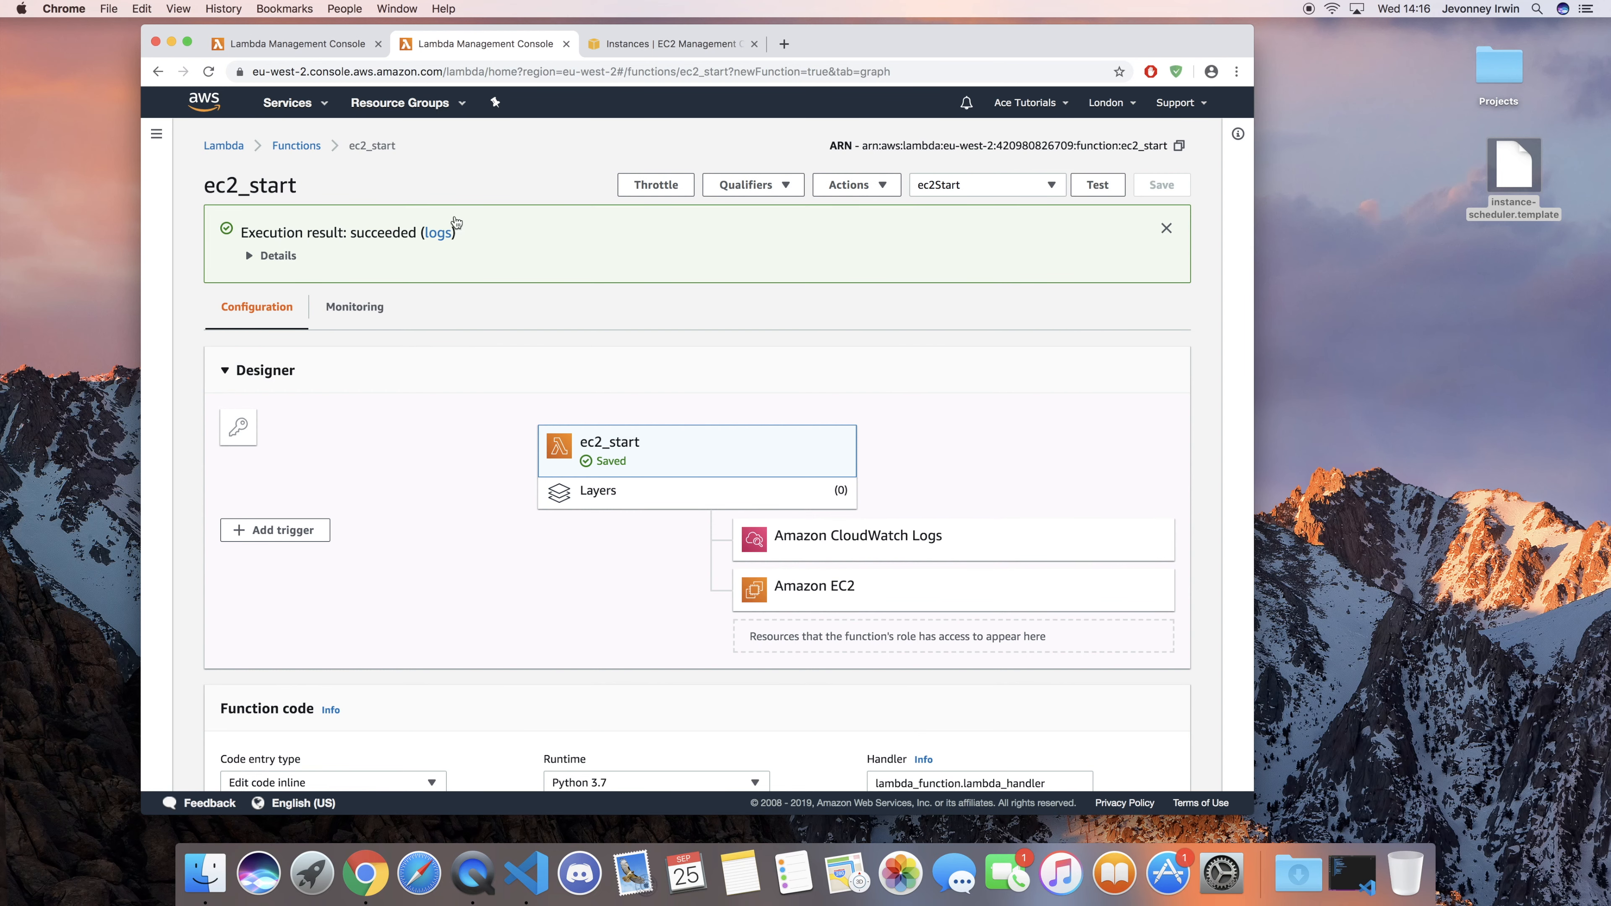
click(645, 43)
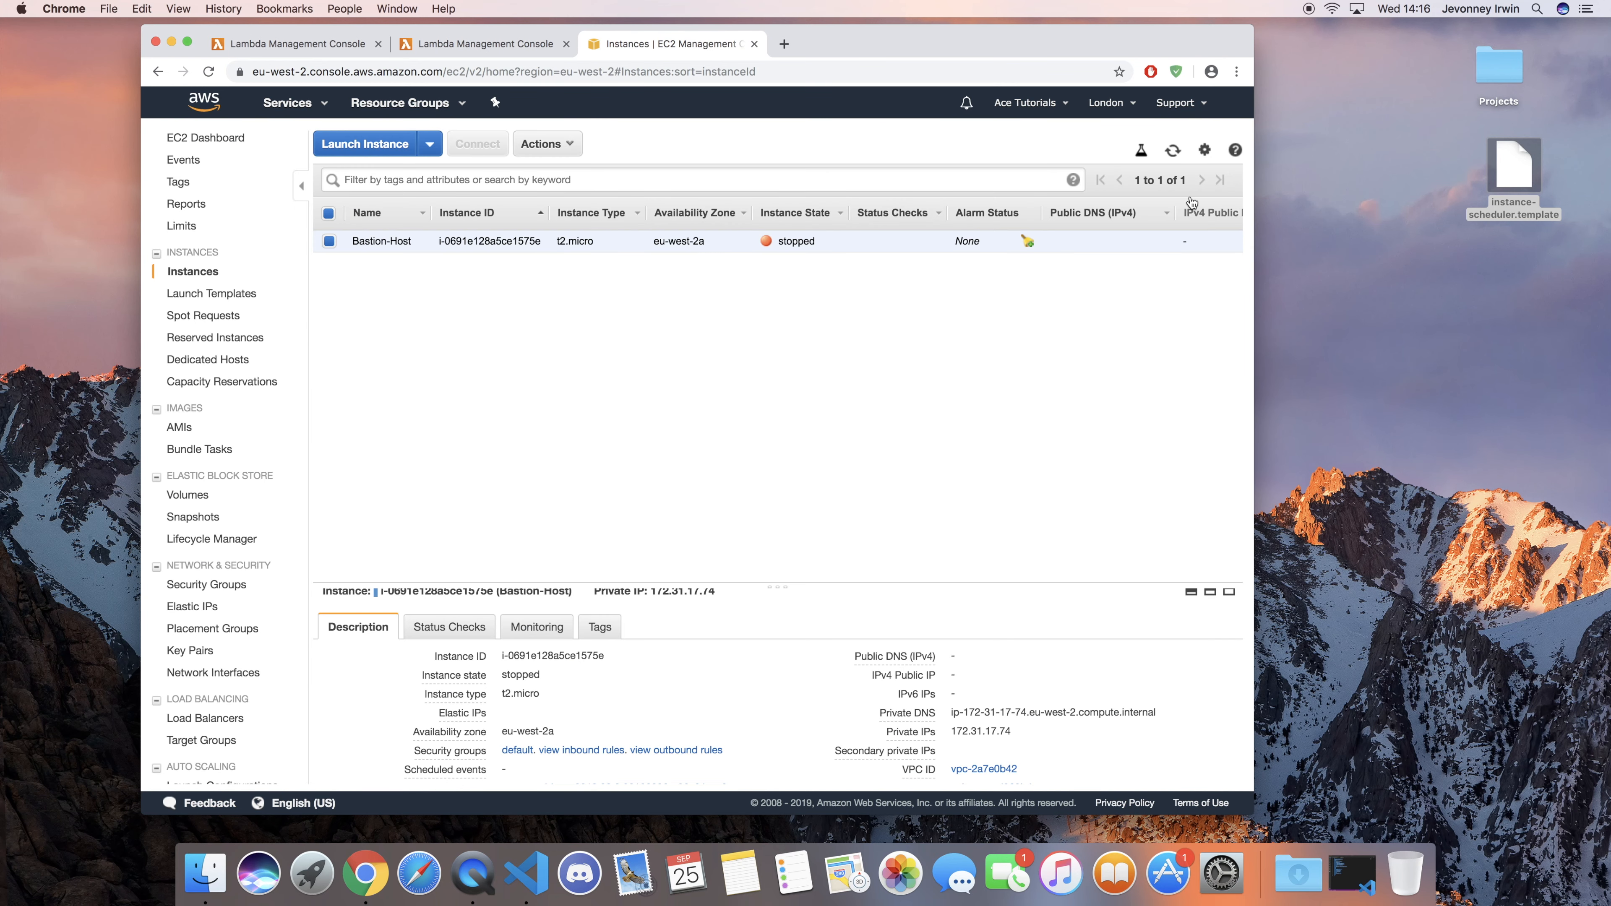
click(1173, 151)
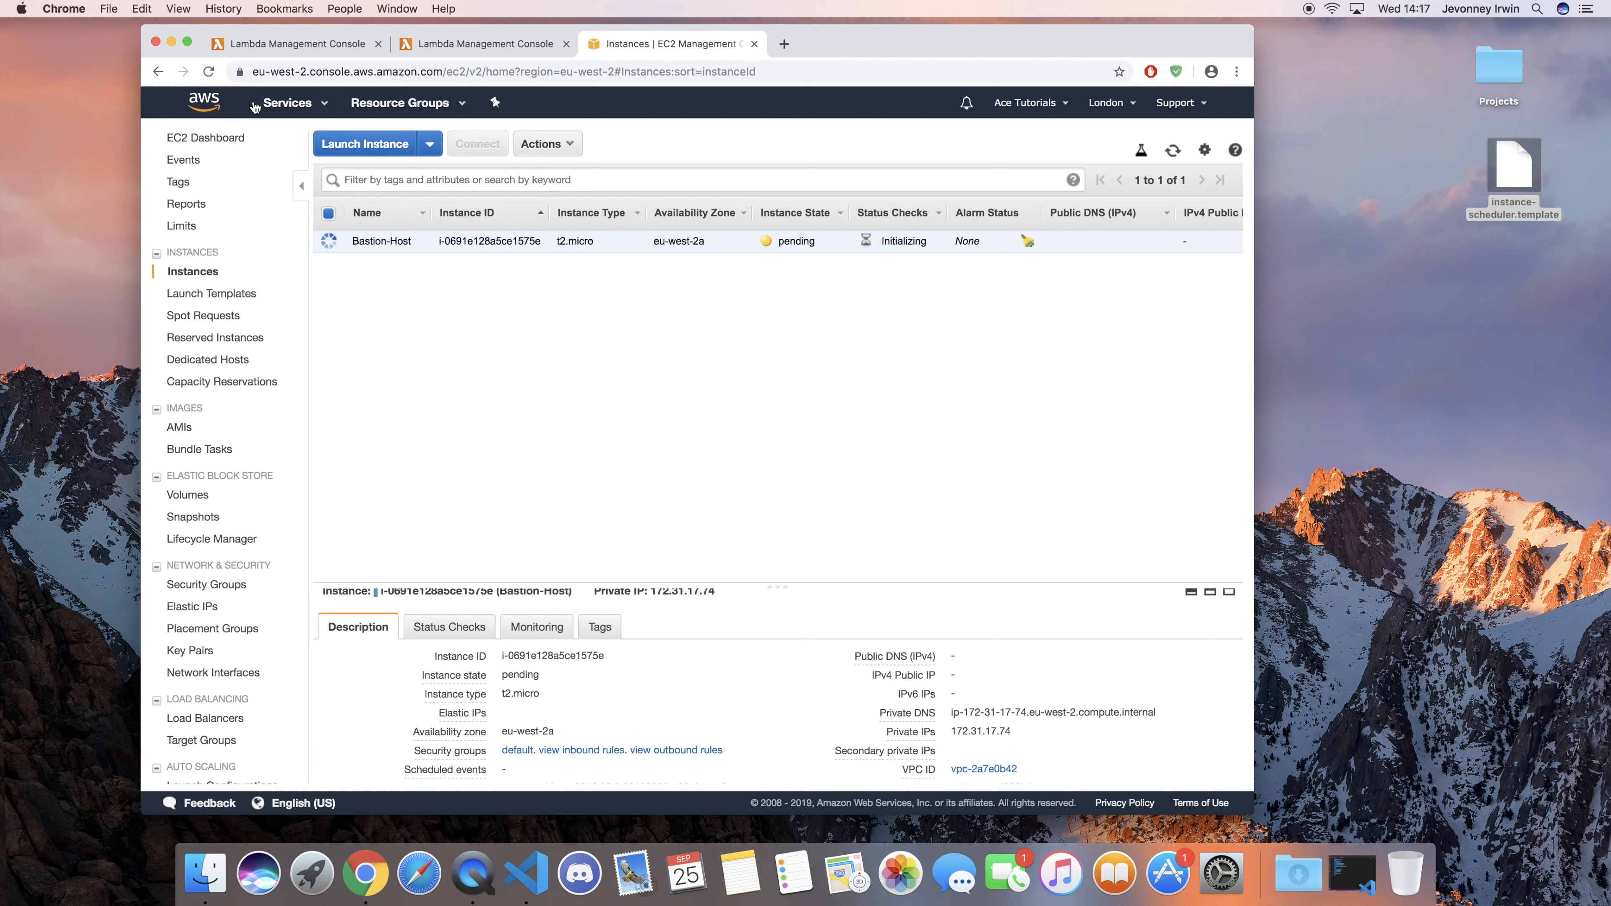
Step: Close the ec2_start function page and open the Events rules list in CloudWatch
click(272, 48)
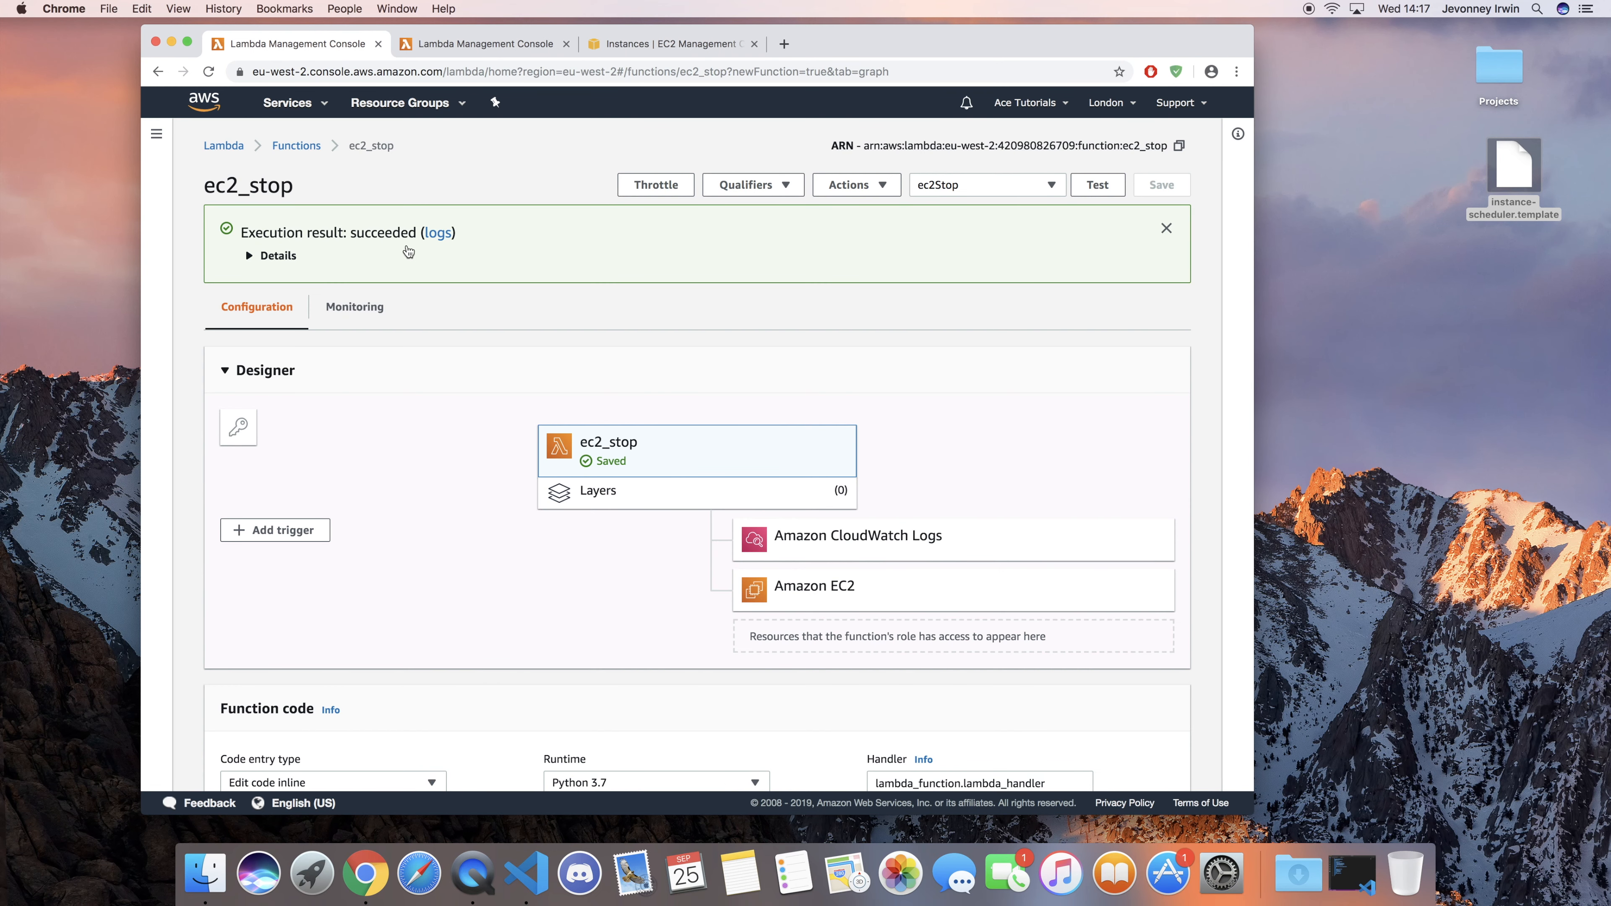
click(566, 43)
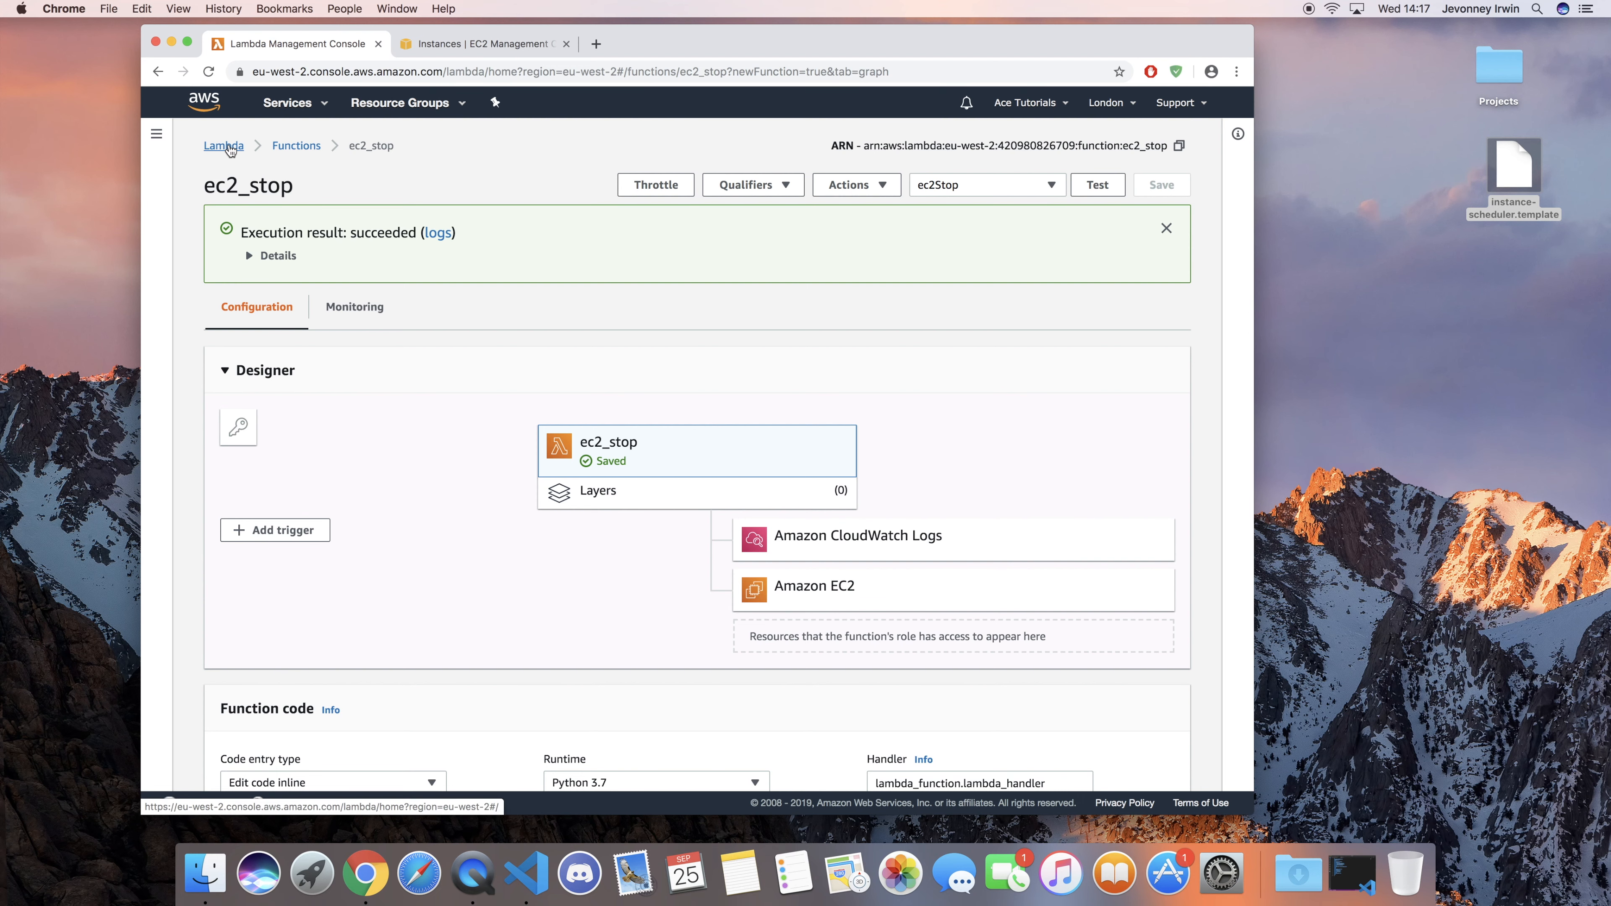
click(302, 114)
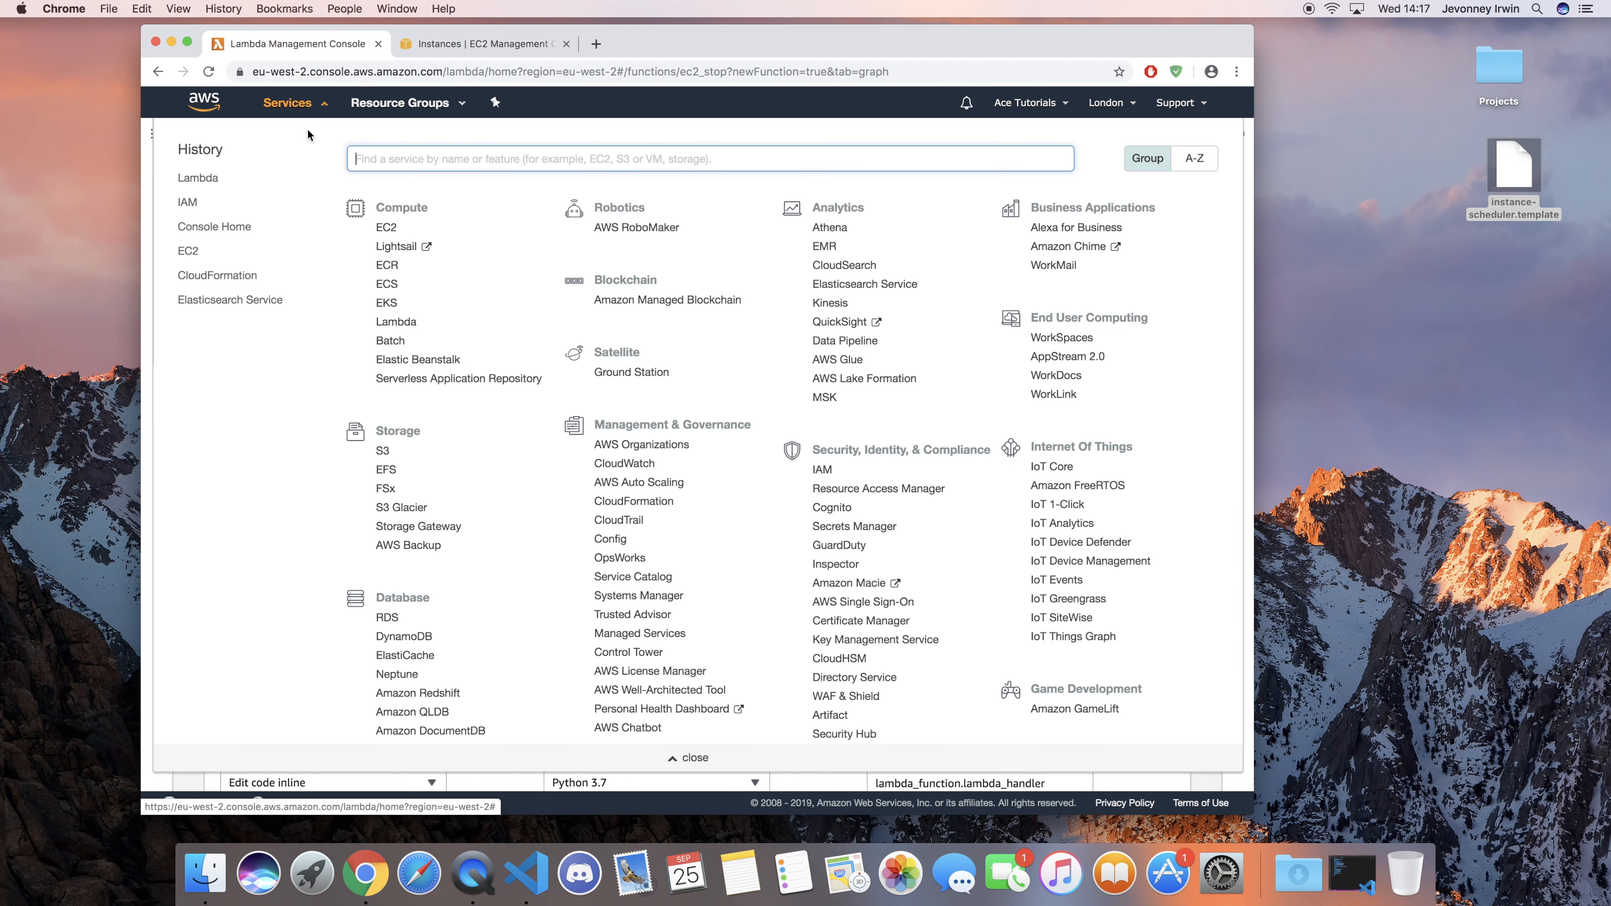
text(cloudwa)
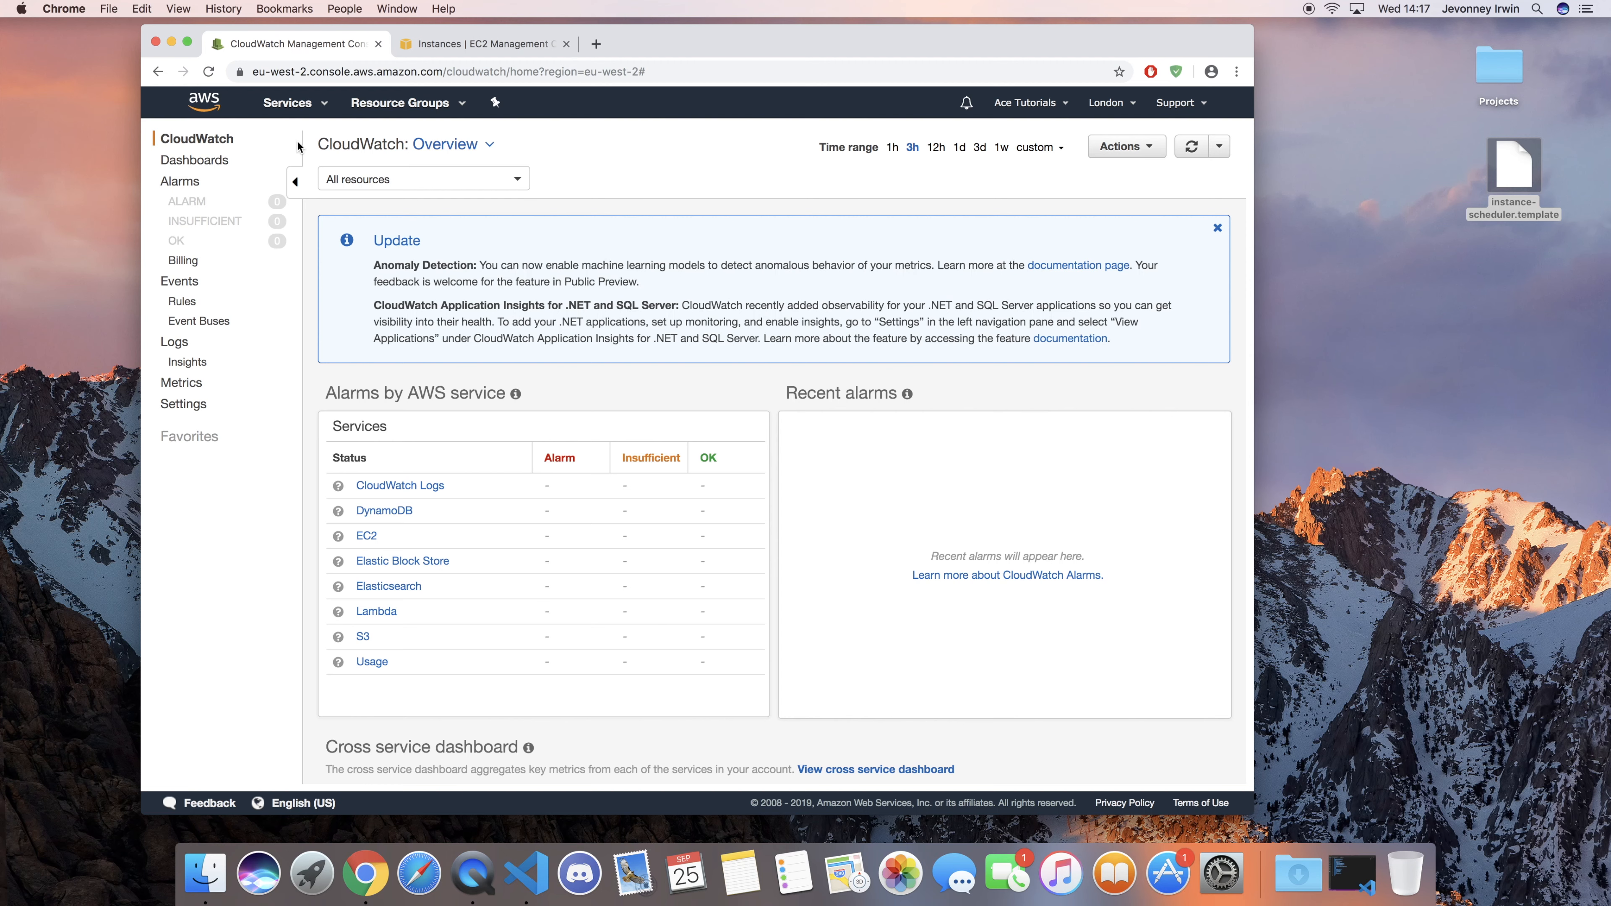
click(187, 306)
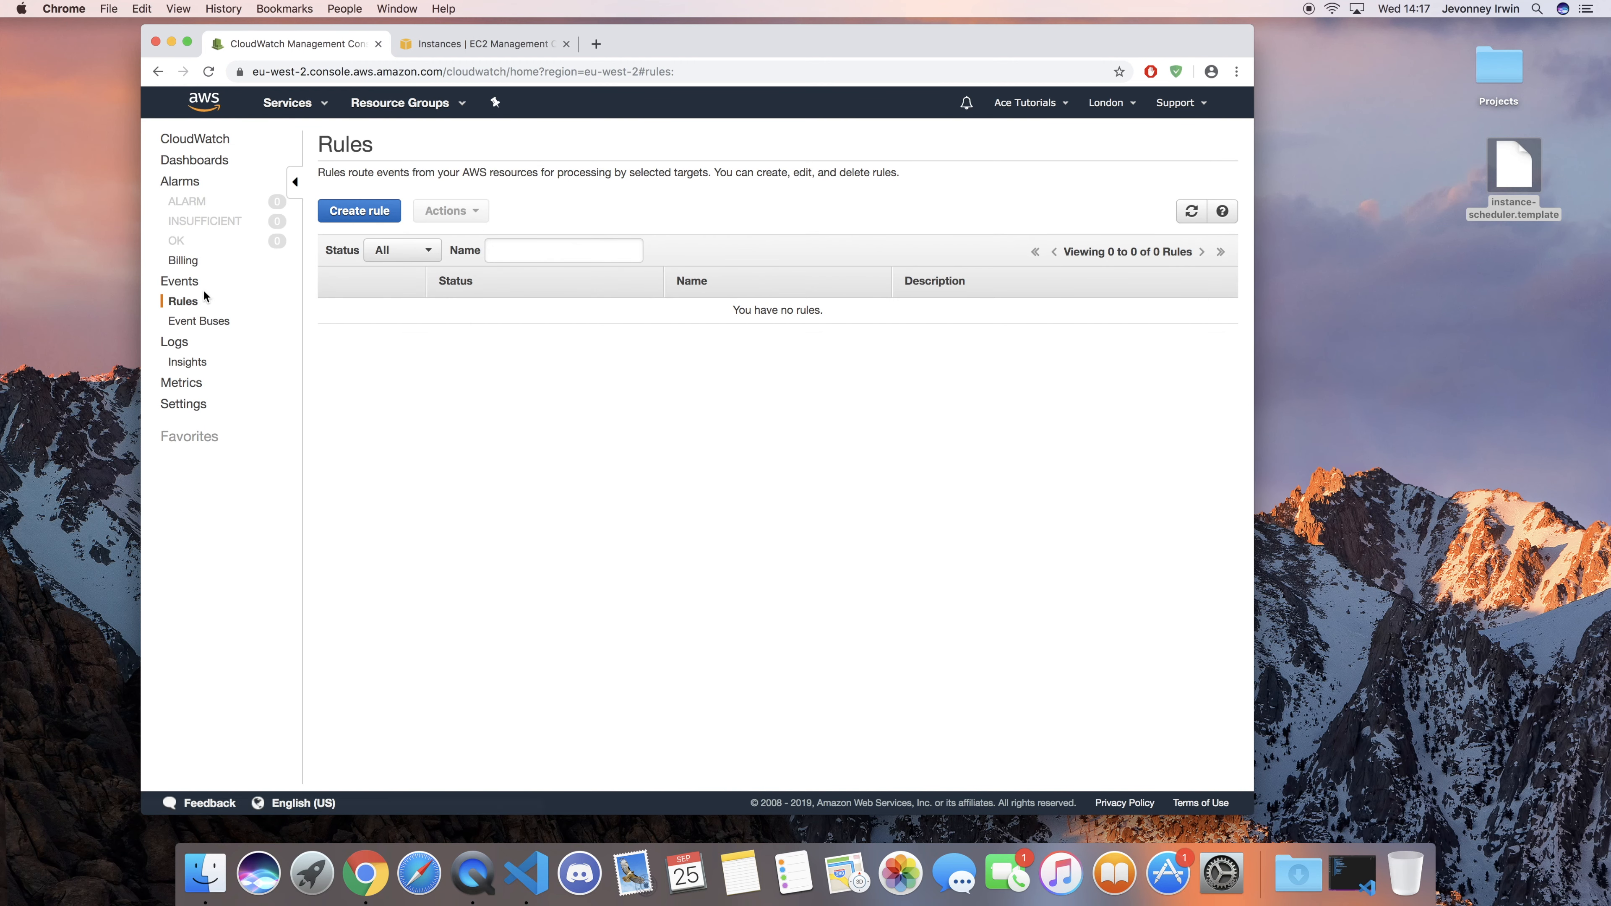
Step: Start a new CloudWatch rule that runs on a schedule at a fixed rate of 2 minutes
click(379, 214)
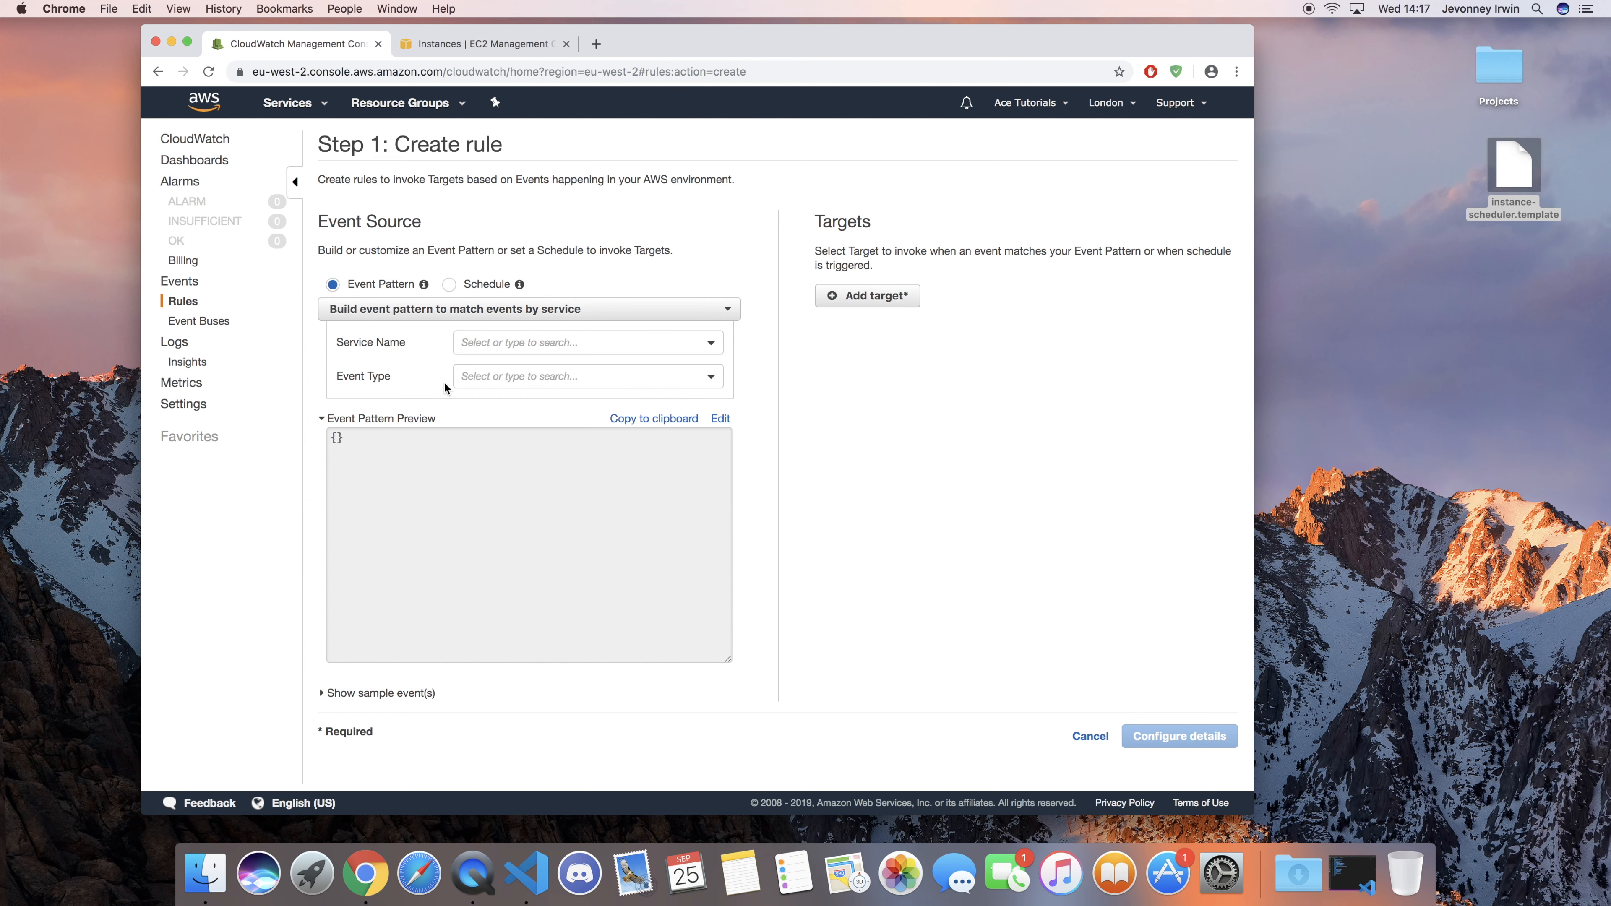
click(449, 284)
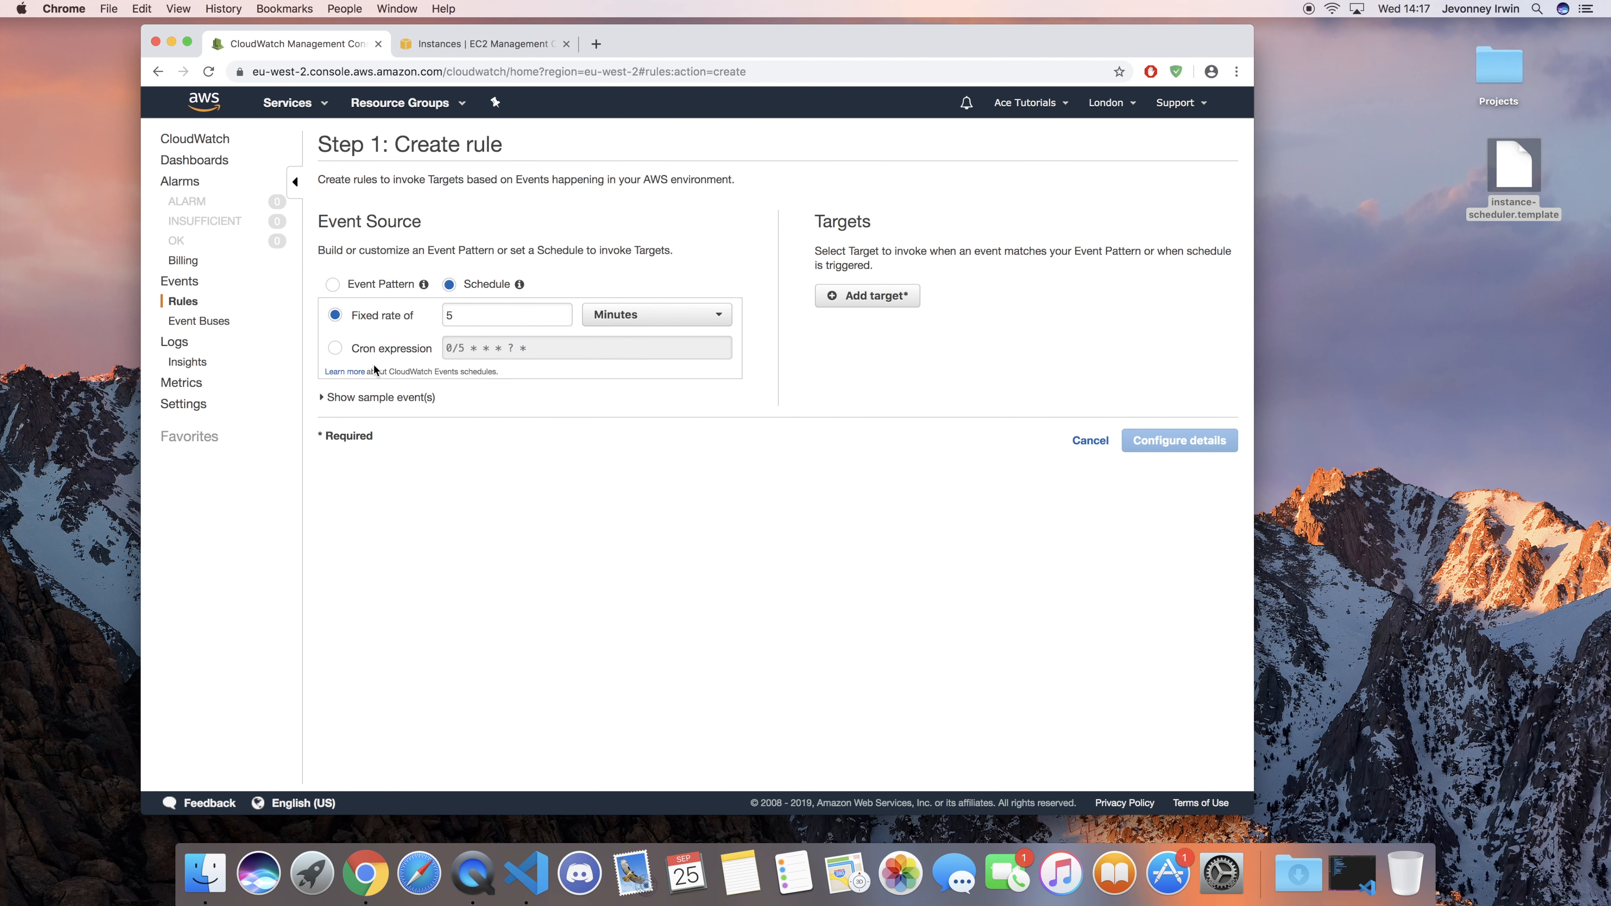
click(465, 319)
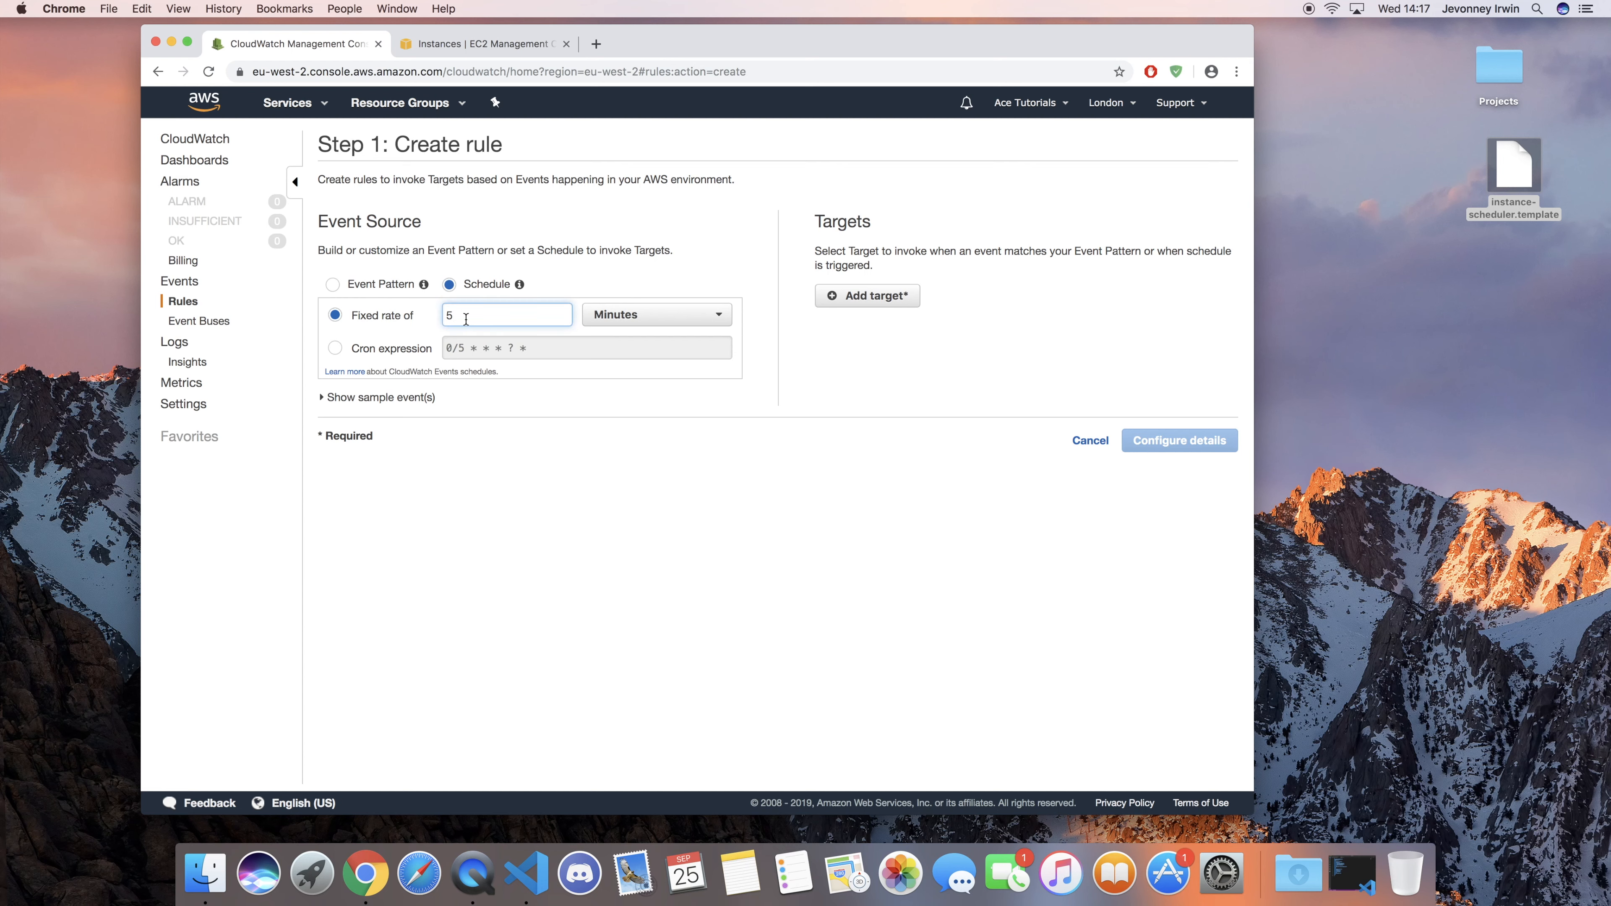
key(BackSpace)
text(3)
Step: Add a Lambda function target to the rule and choose the ec2_stop function
click(850, 298)
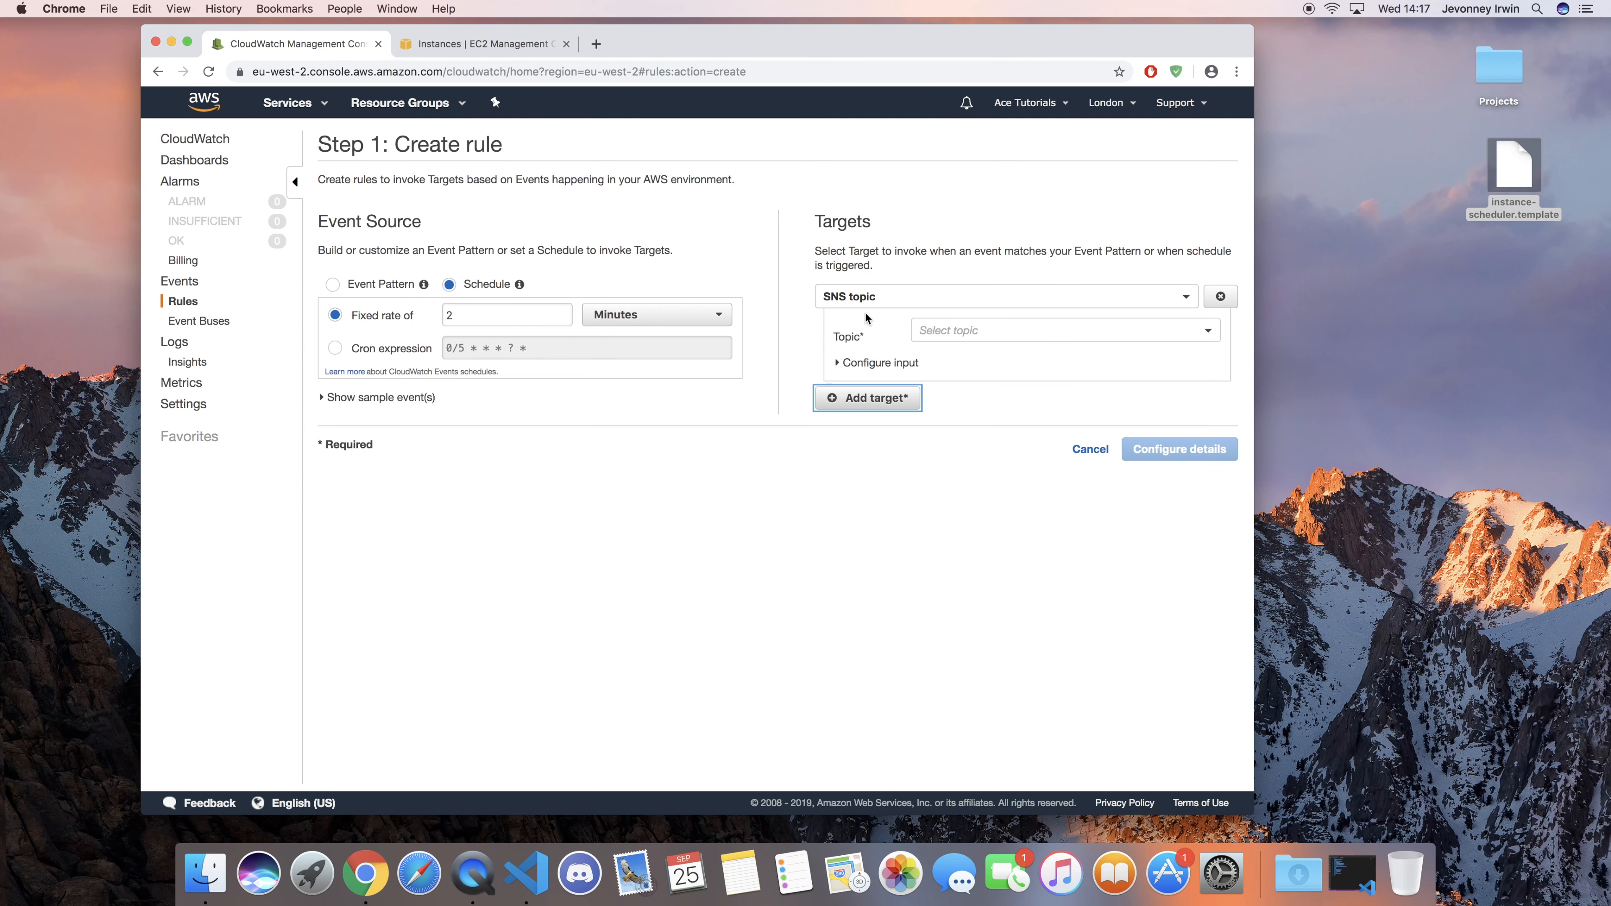
click(966, 305)
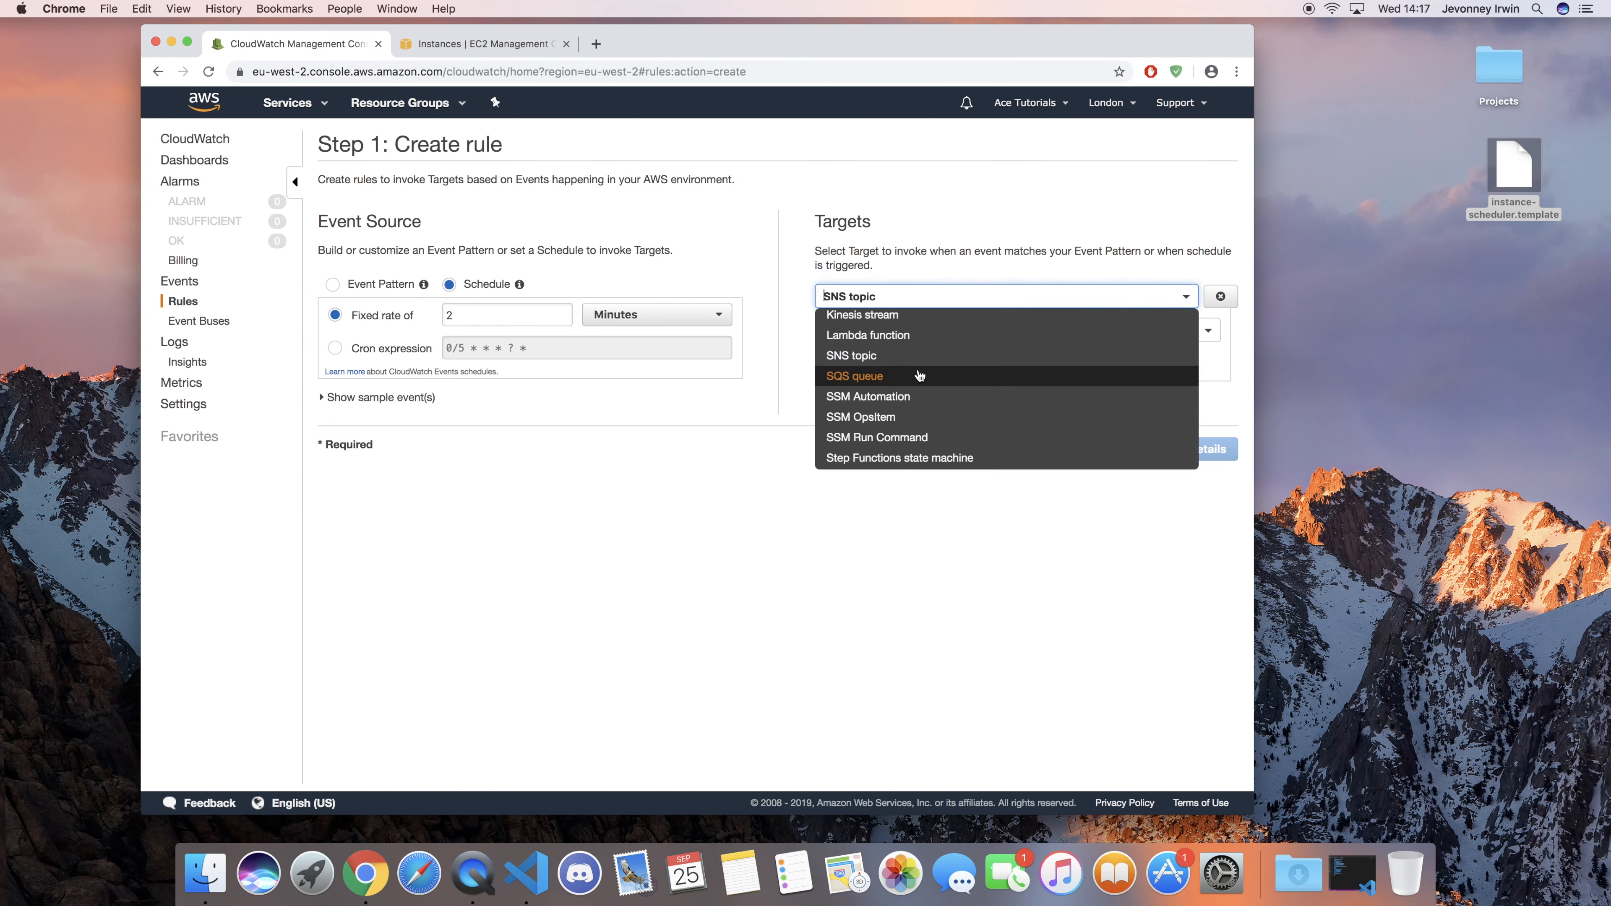
click(914, 335)
click(971, 329)
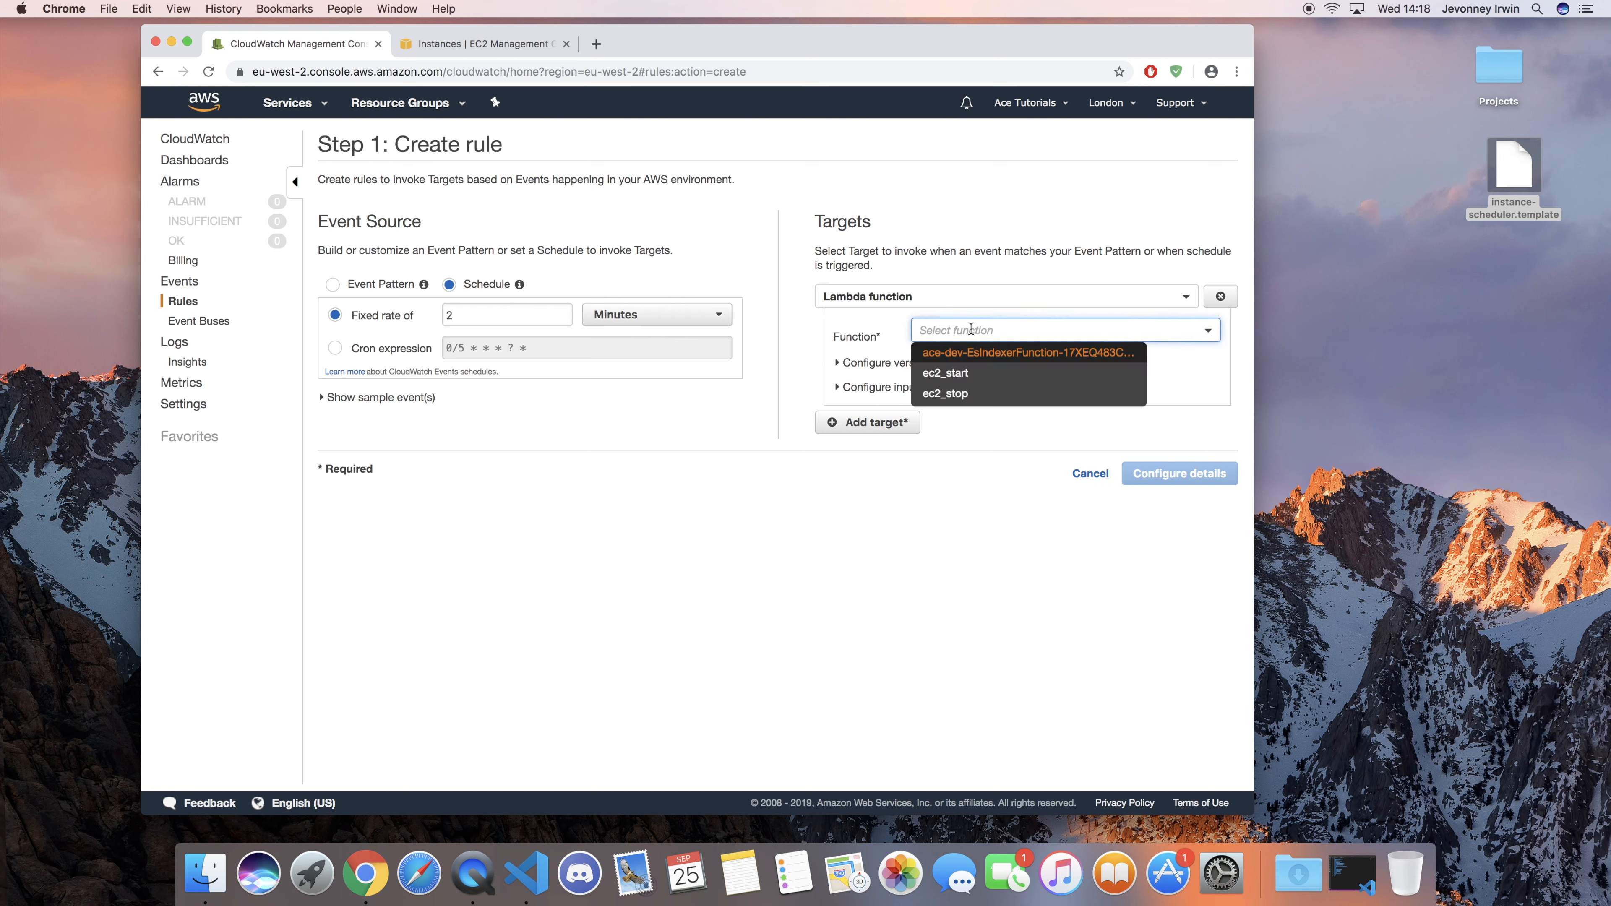
click(947, 395)
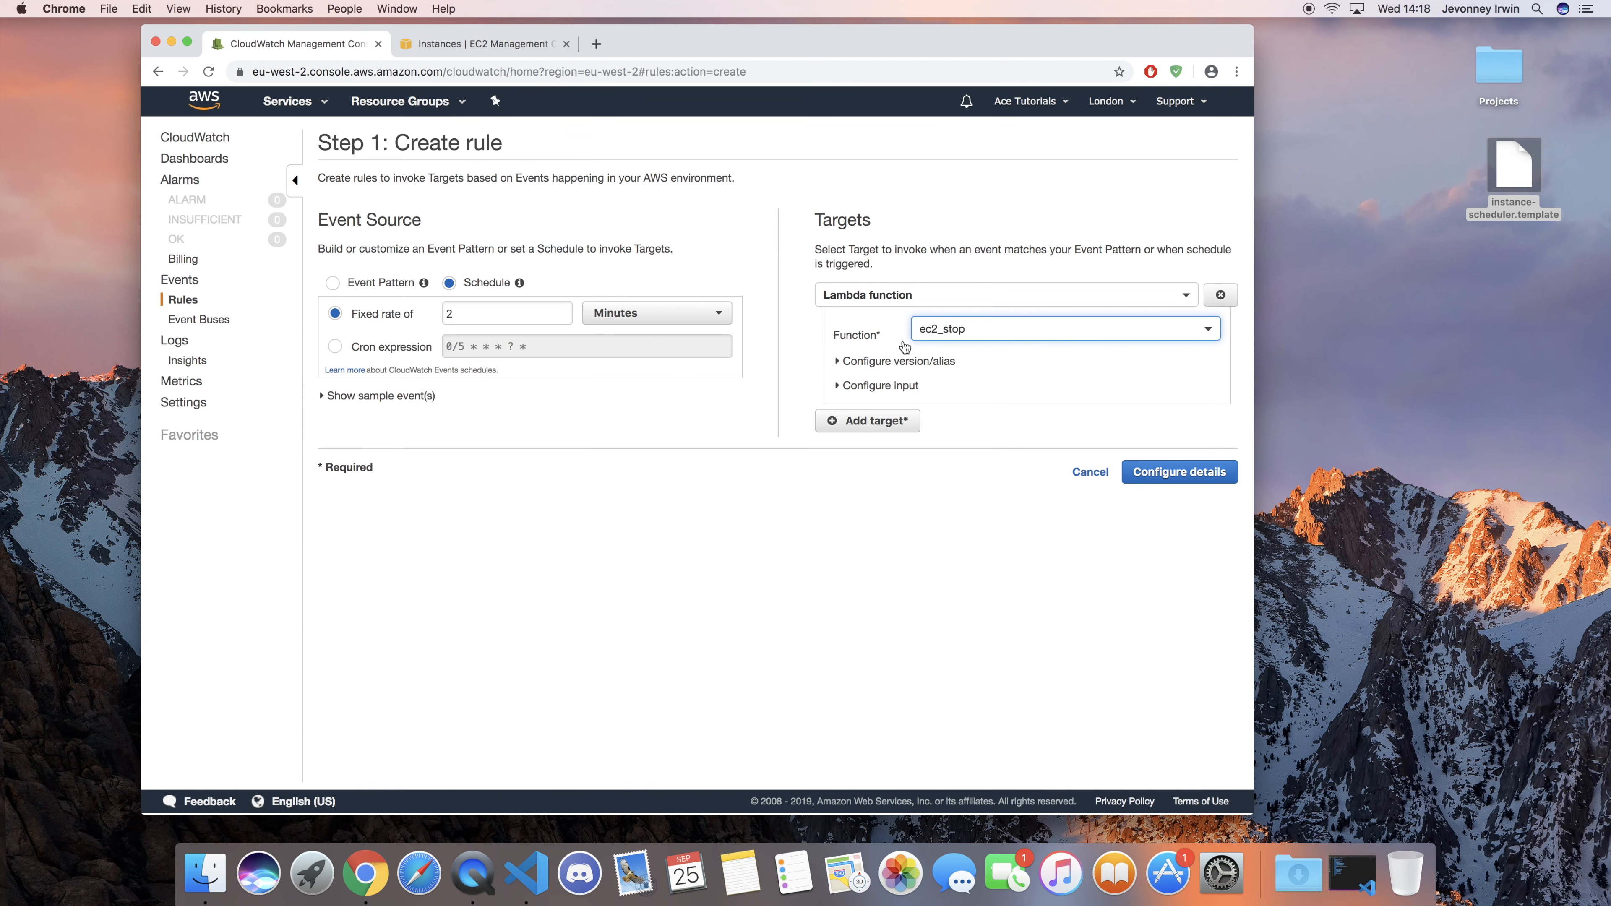
Step: Examine the target's version/alias and input options and the time units available for the fixed rate
click(840, 365)
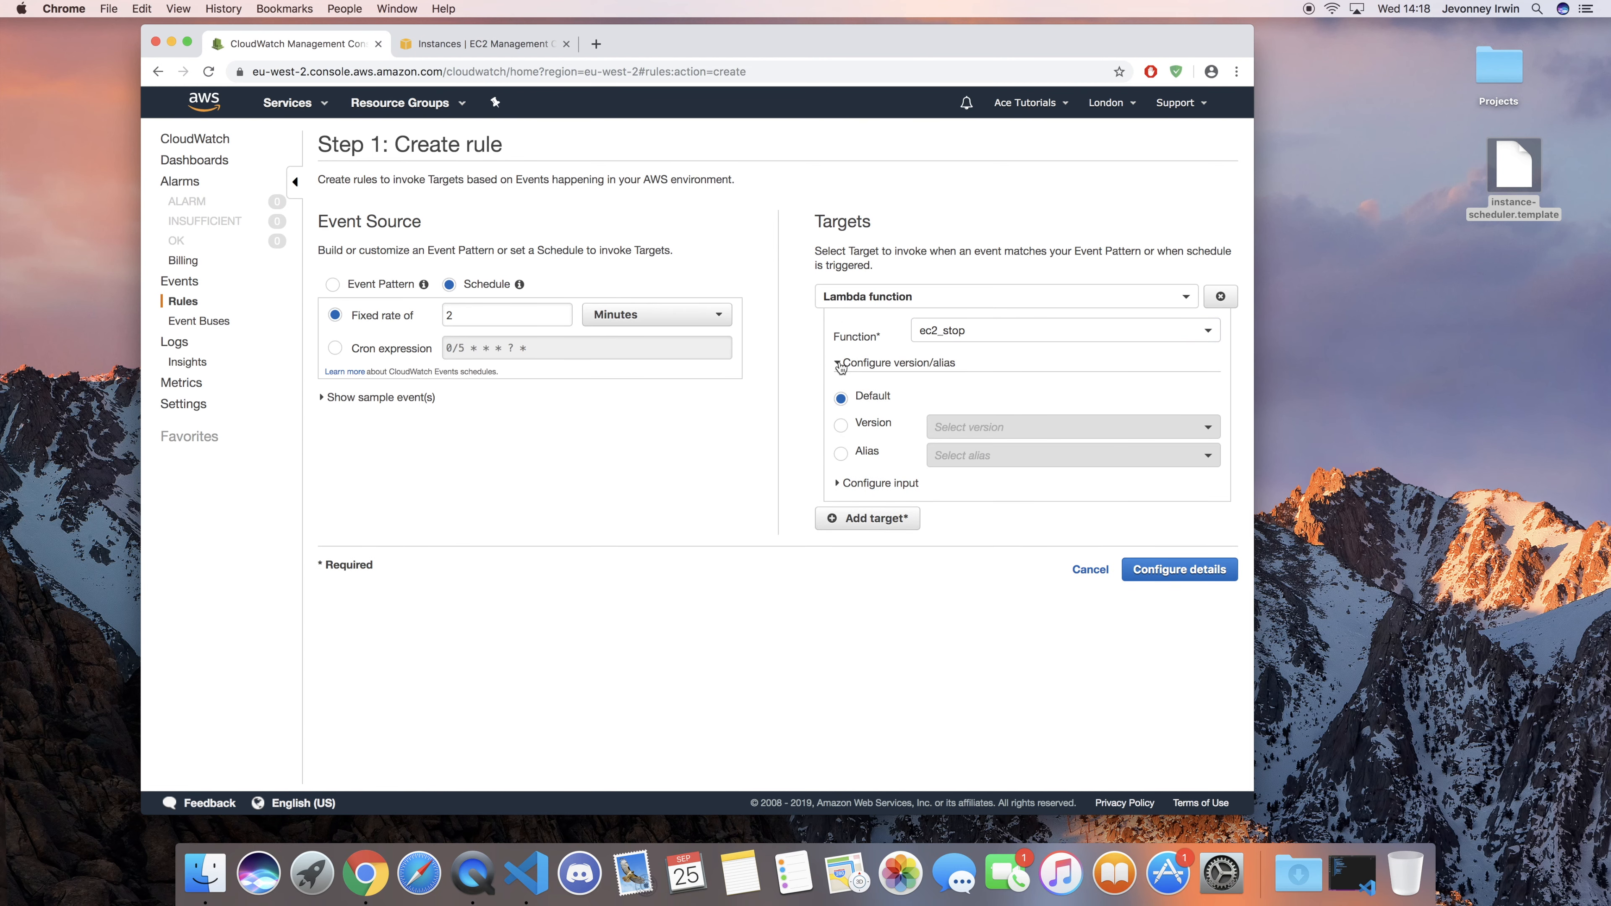
click(840, 365)
click(843, 387)
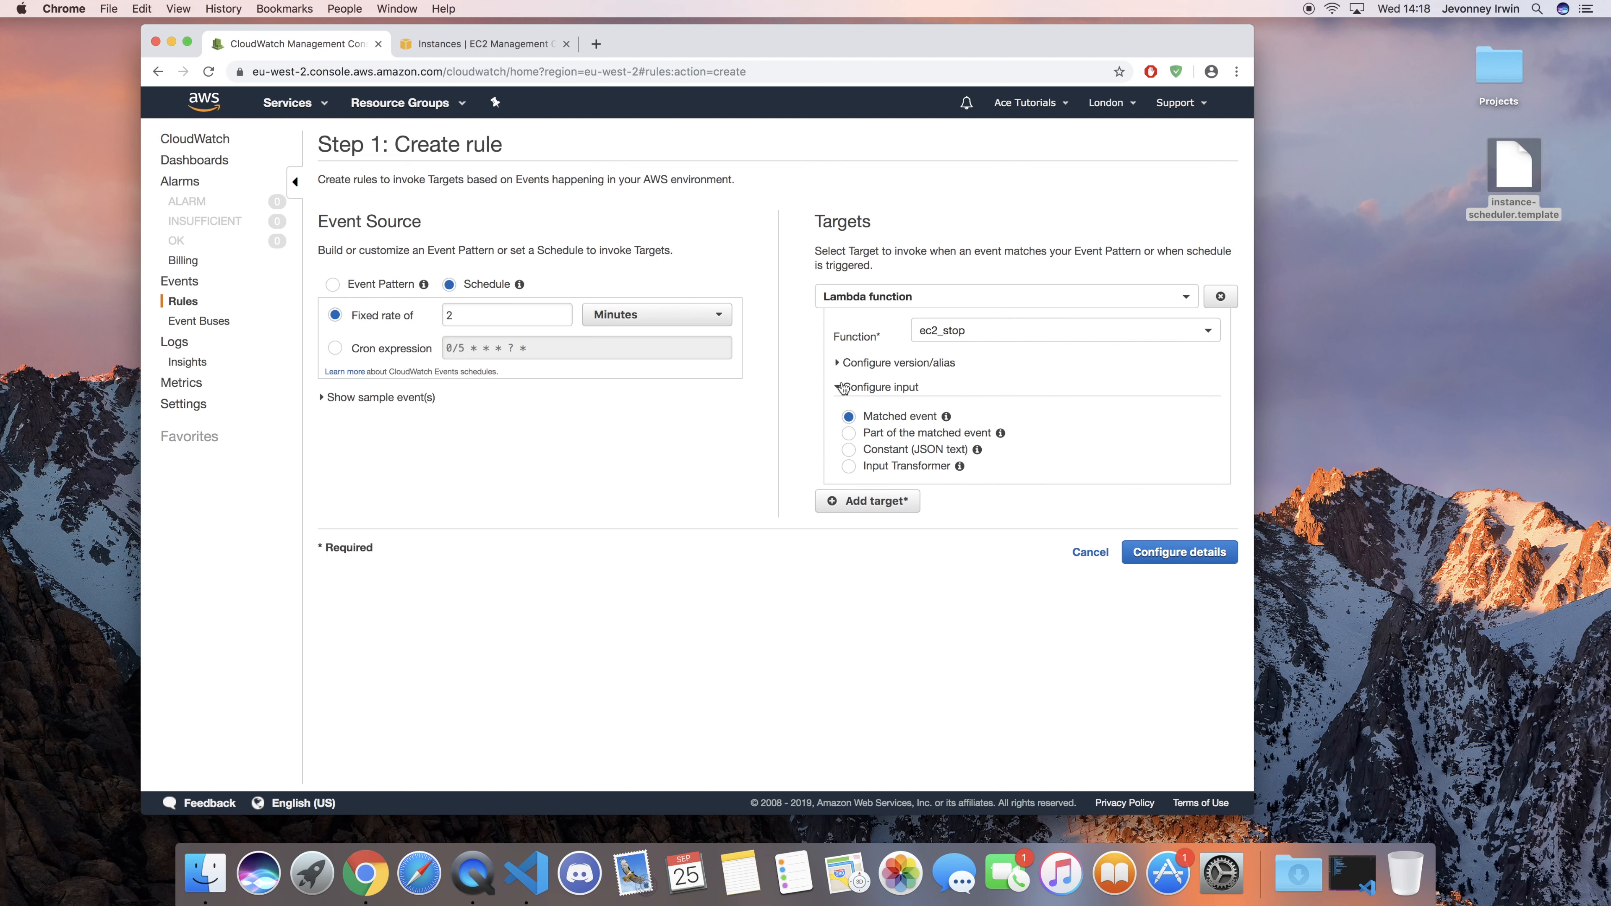
click(842, 387)
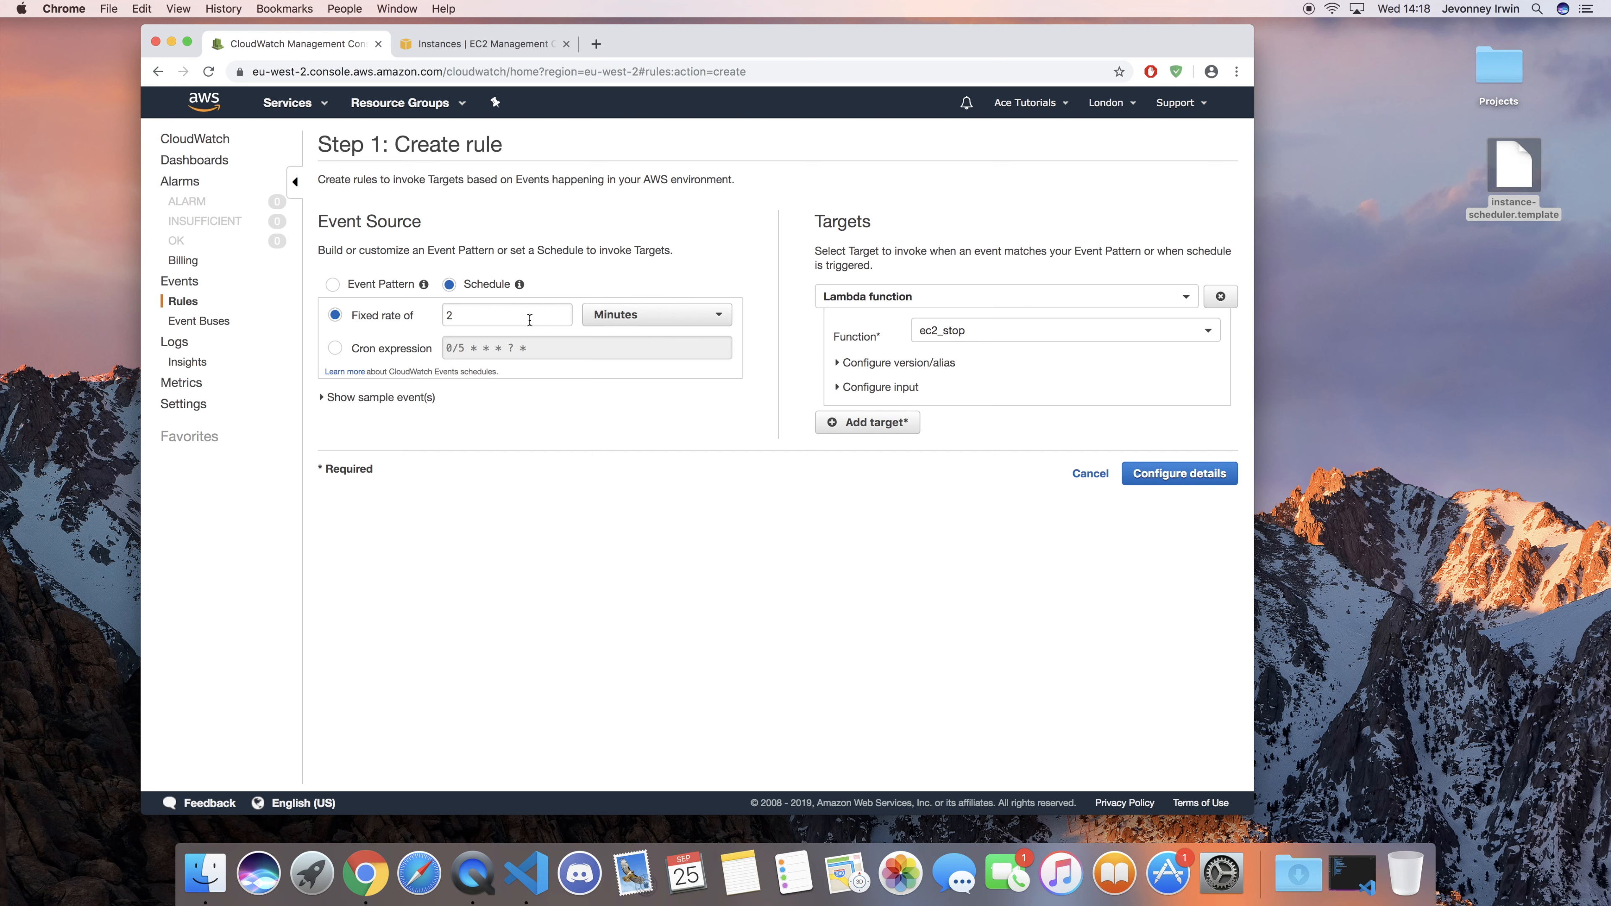
click(619, 315)
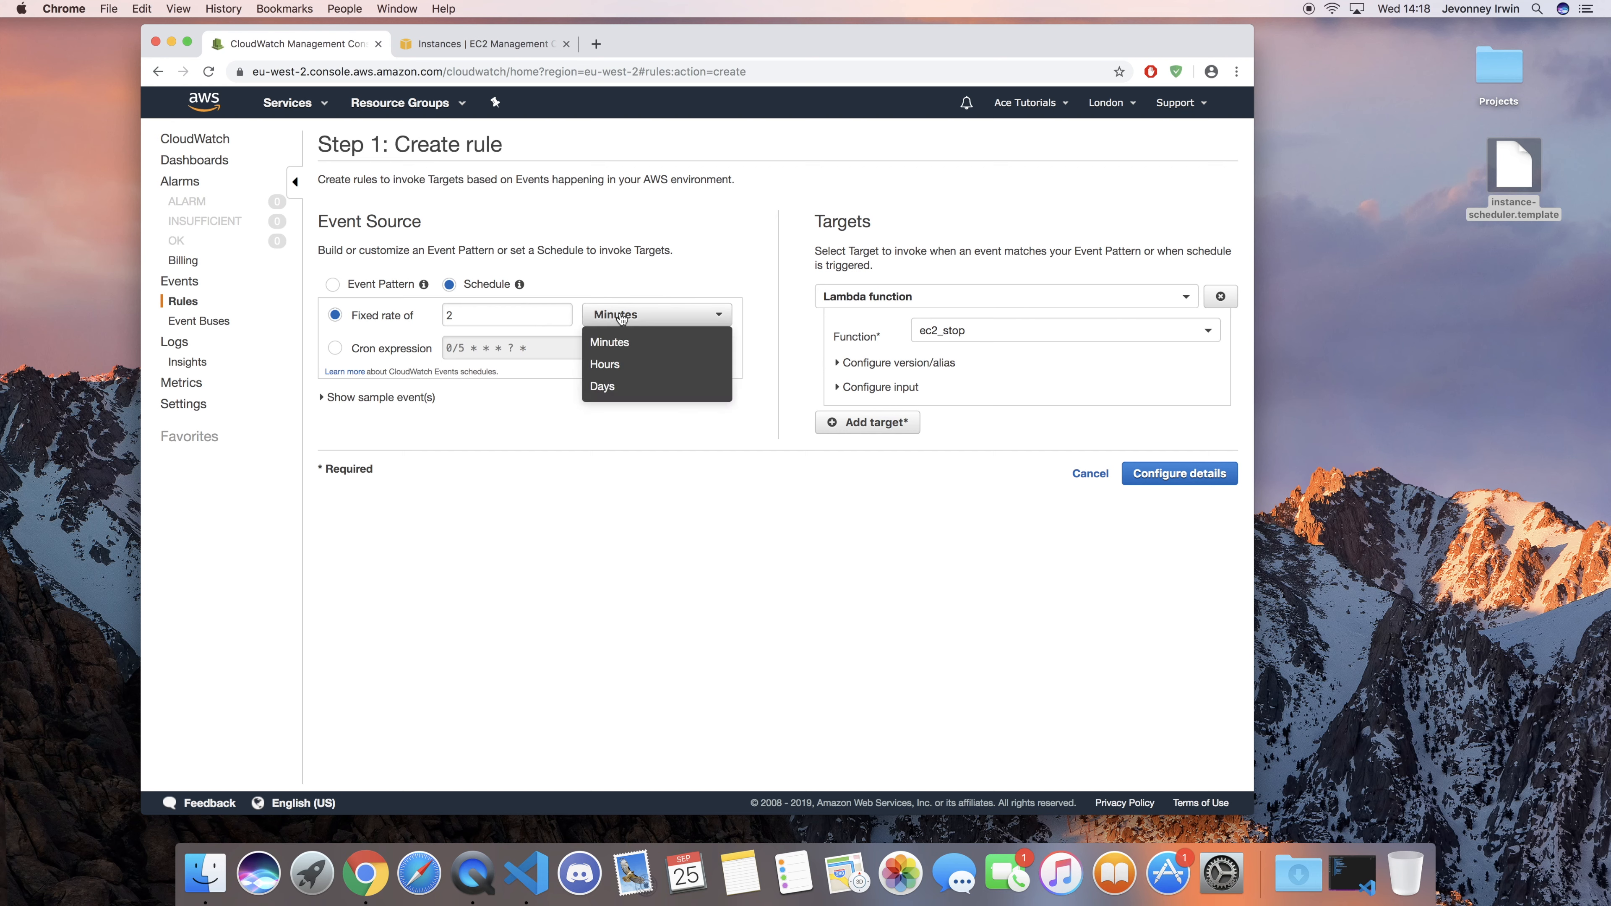
click(619, 316)
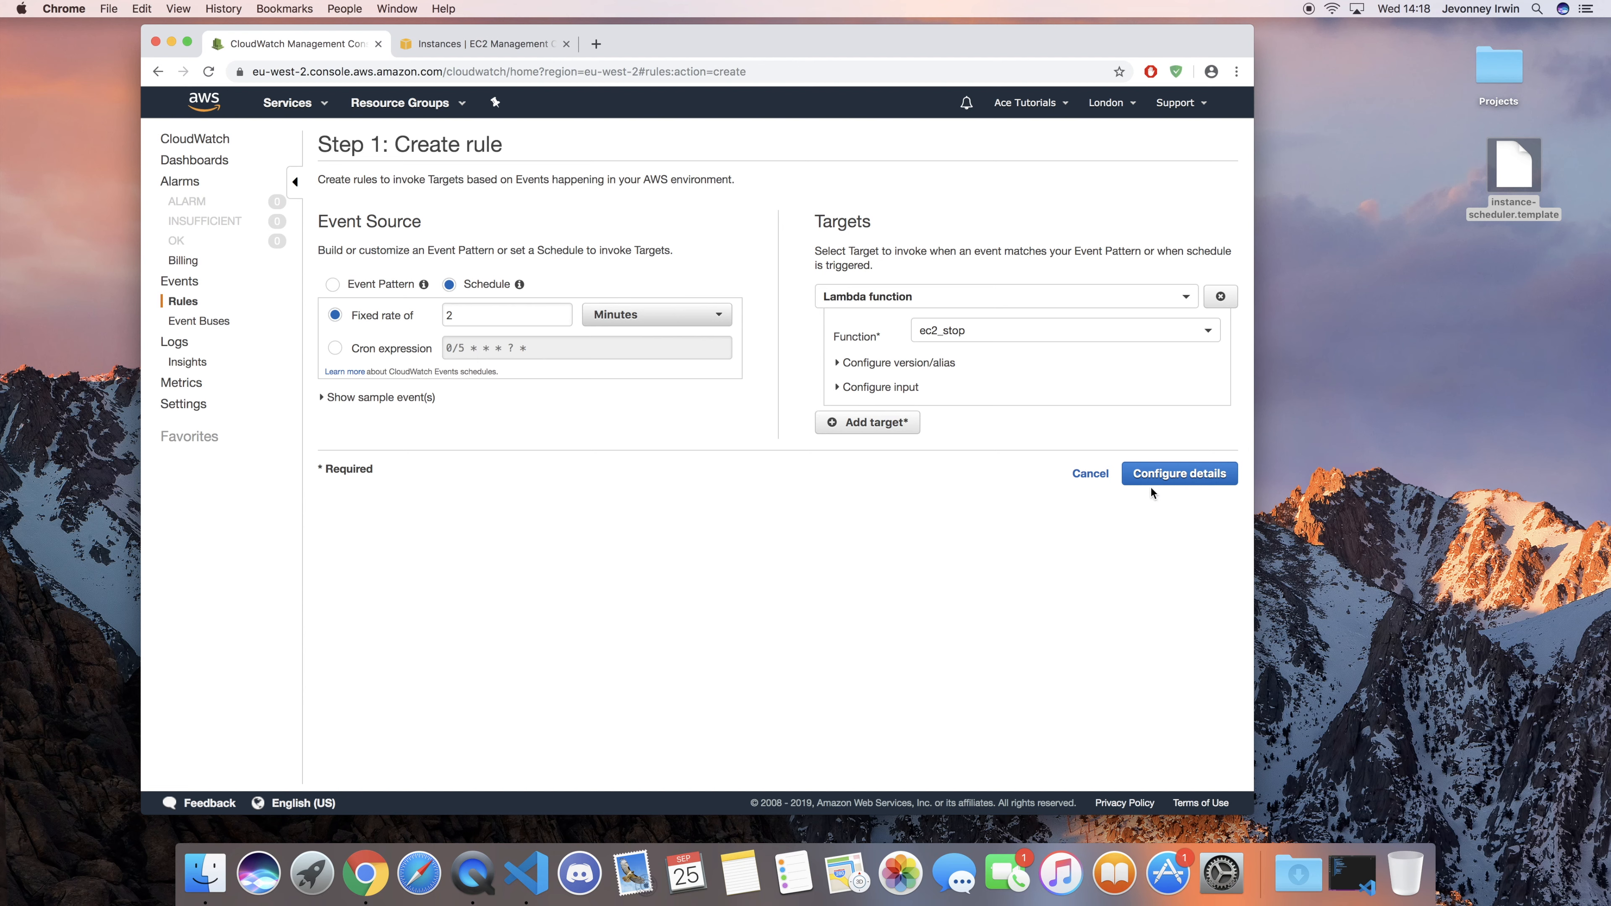
Step: Name the rule stopEC2Instances, describe it as "rule to stop an ec2 instance.", and create it
click(1175, 475)
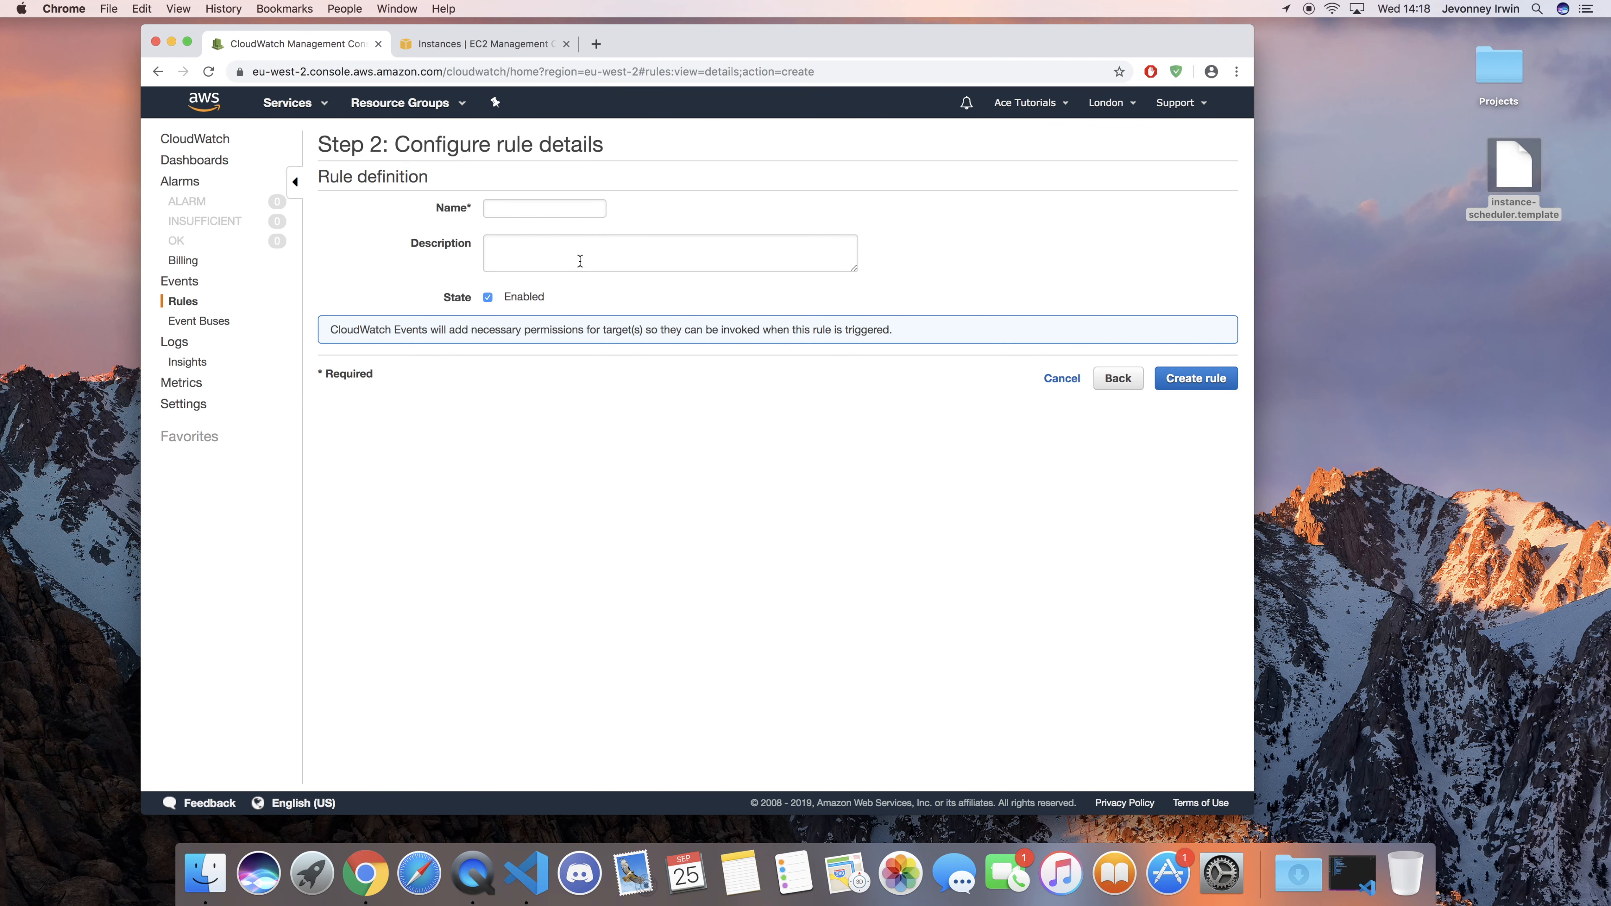
click(540, 208)
text(ec)
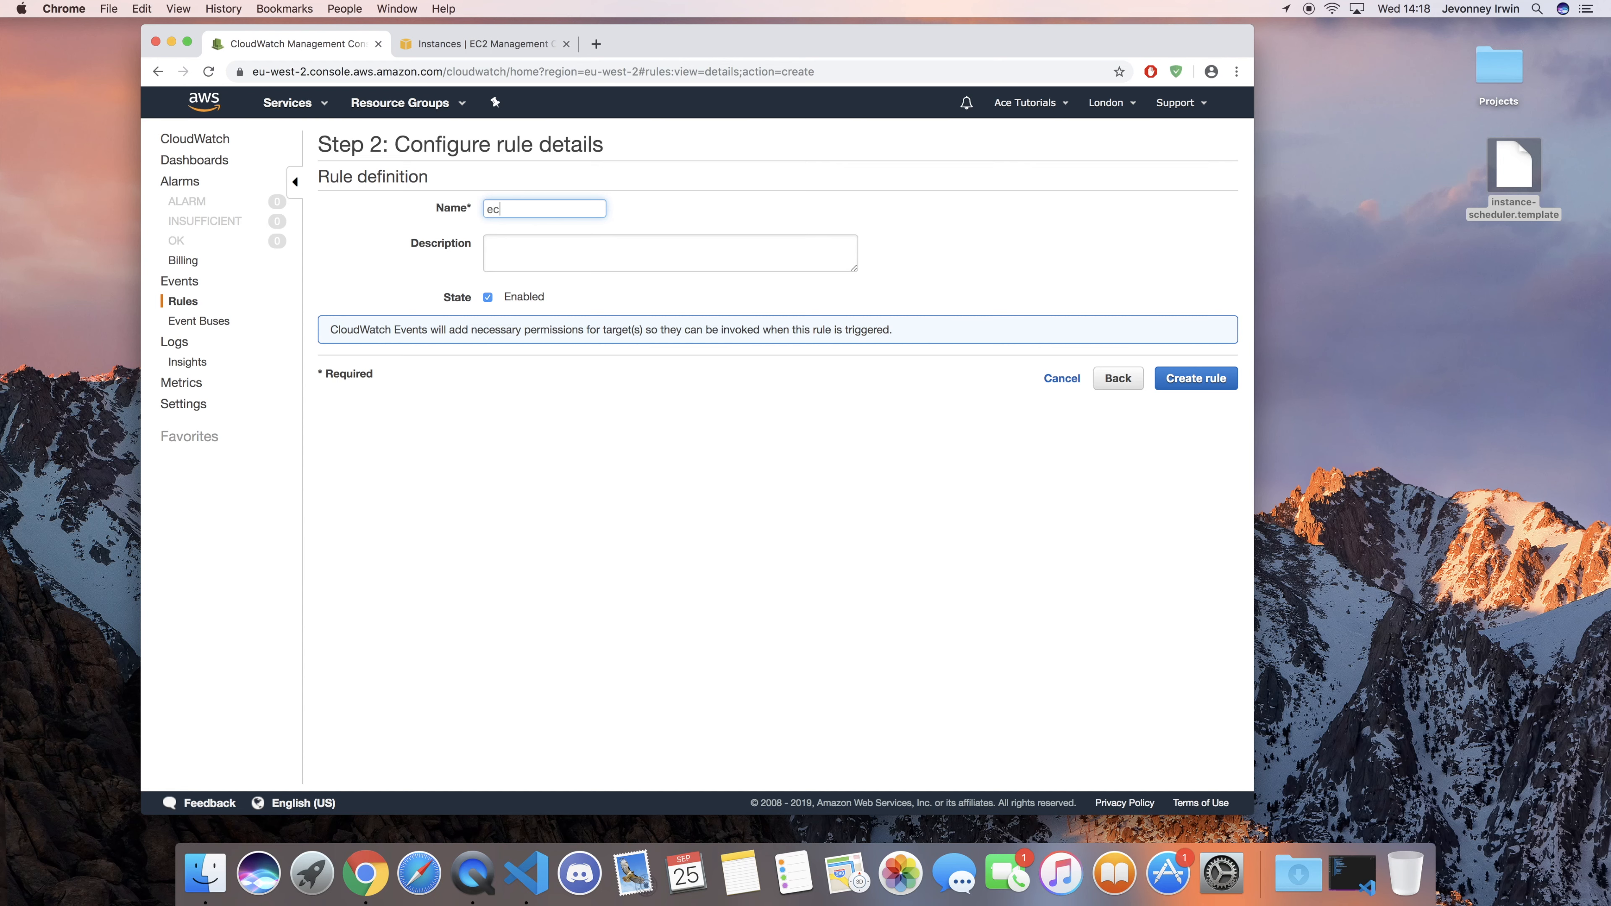
text(2stopEC2Instancws)
key(BackSpace)
text(es)
click(531, 261)
text(rulesto stop )
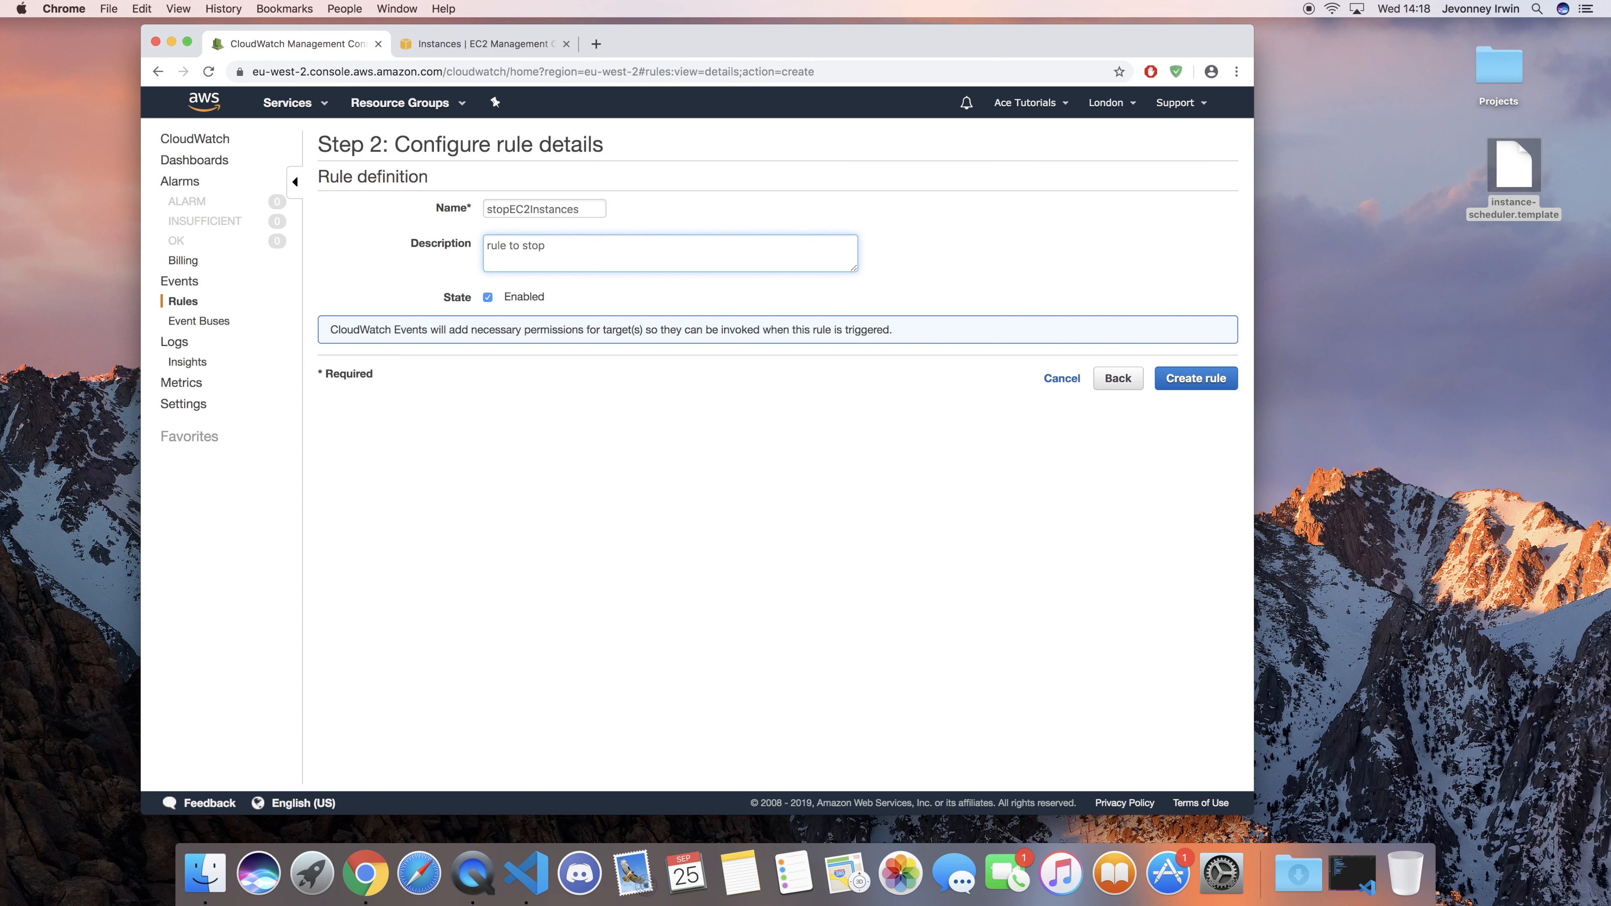
text(an ec2 instance)
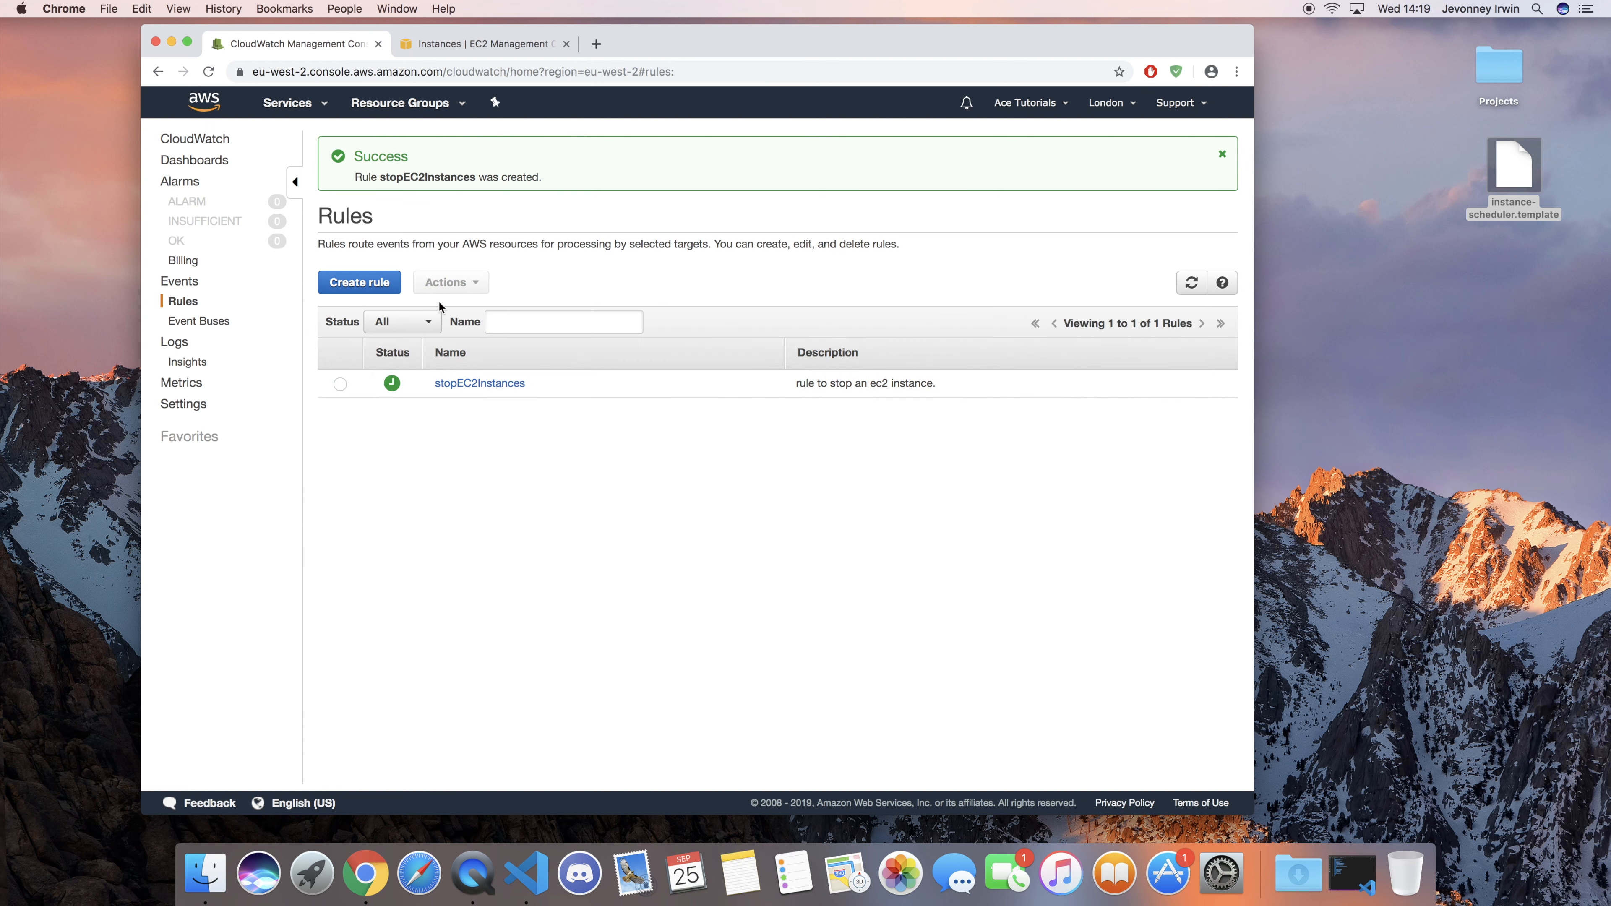
Step: Start a second scheduled CloudWatch rule with a fixed rate of 2 minutes
click(360, 282)
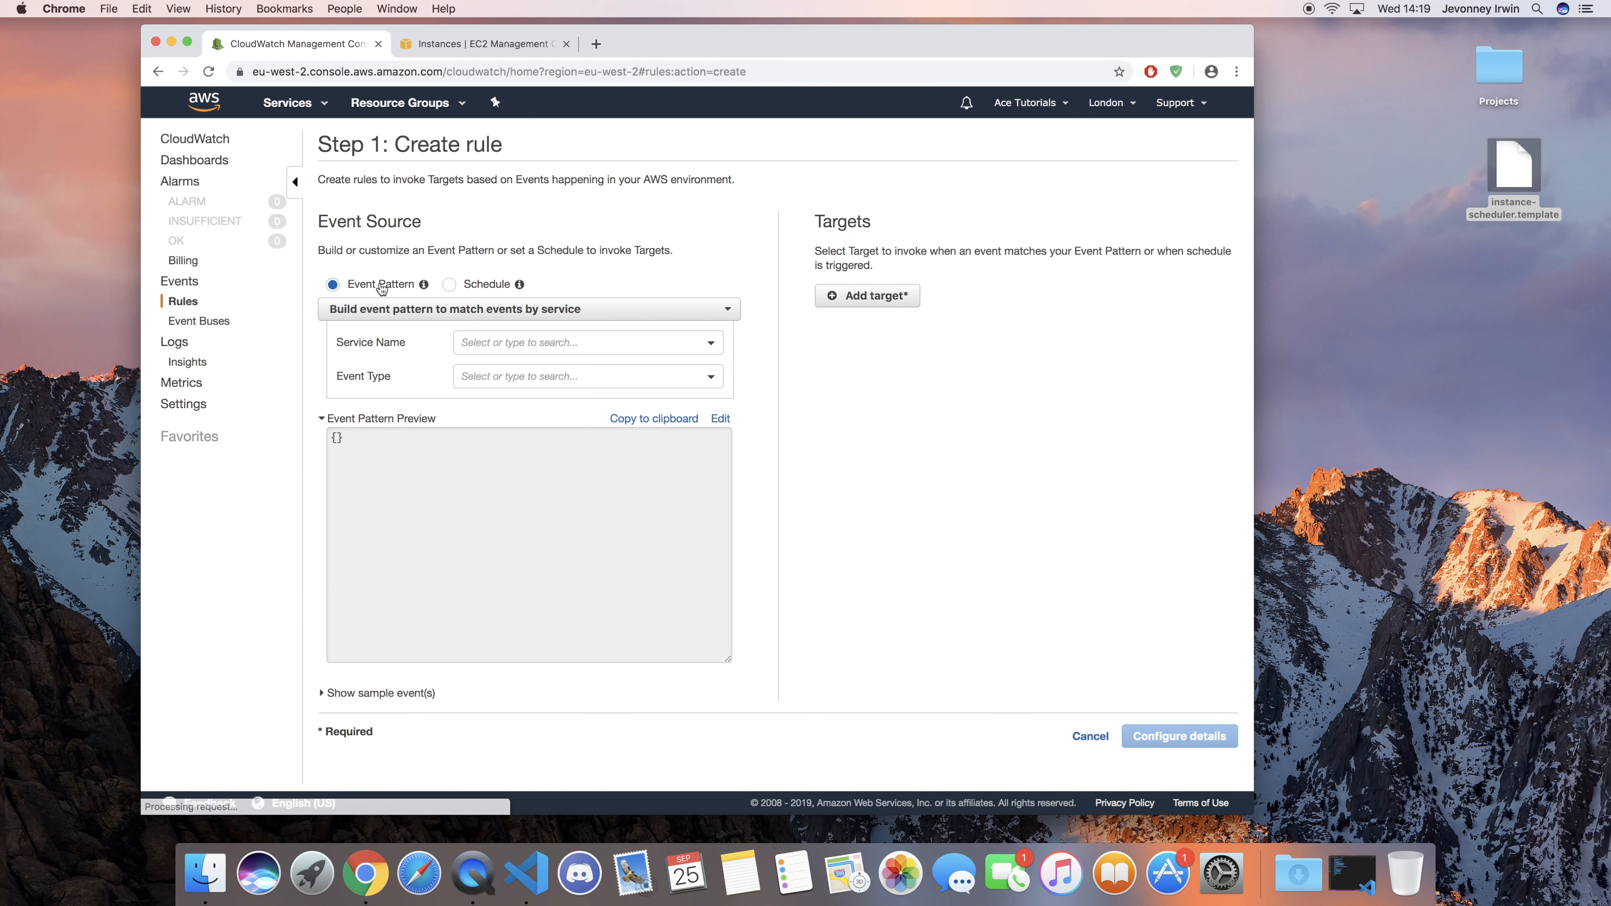
click(450, 285)
click(470, 314)
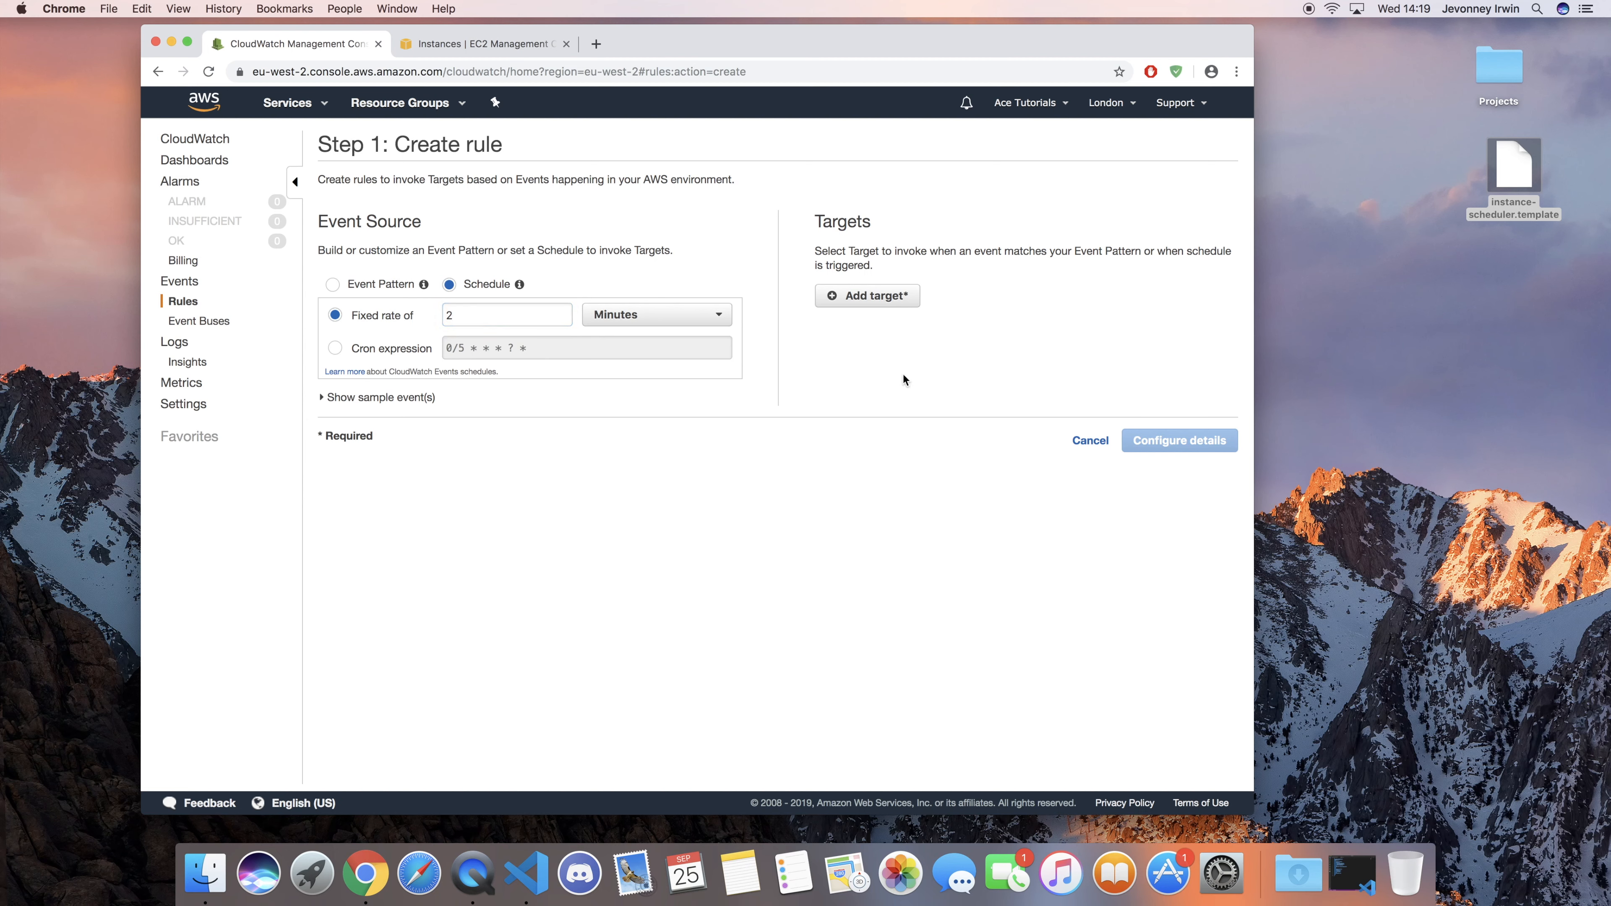
Step: Add a Lambda function target to the rule and select the ec2_start function
click(885, 296)
click(946, 297)
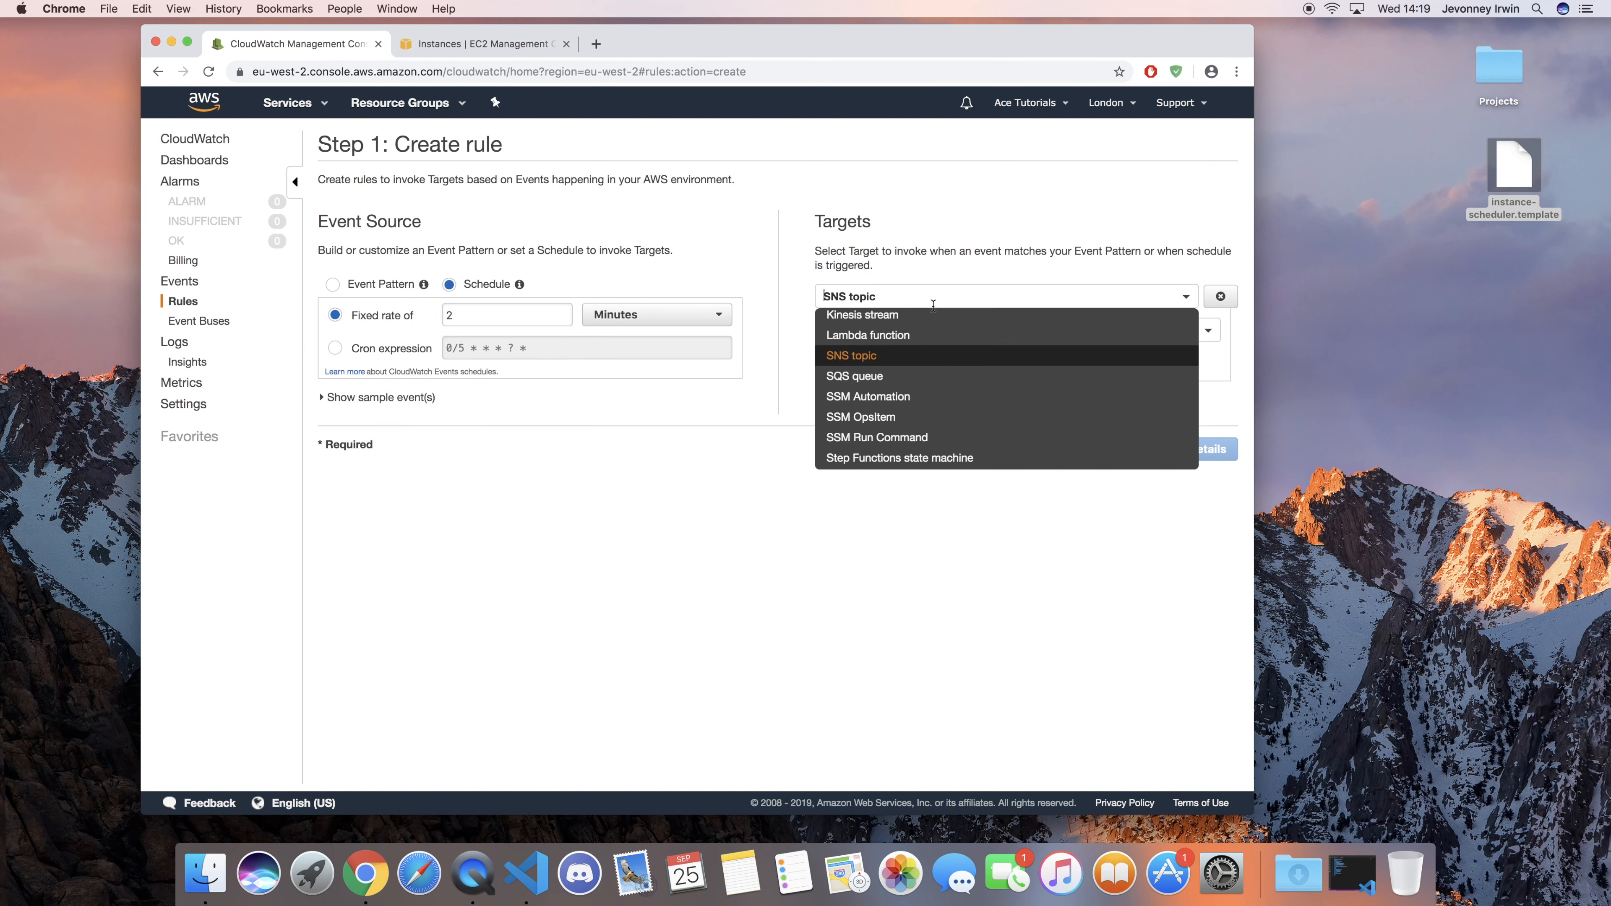
click(924, 336)
click(955, 334)
click(935, 374)
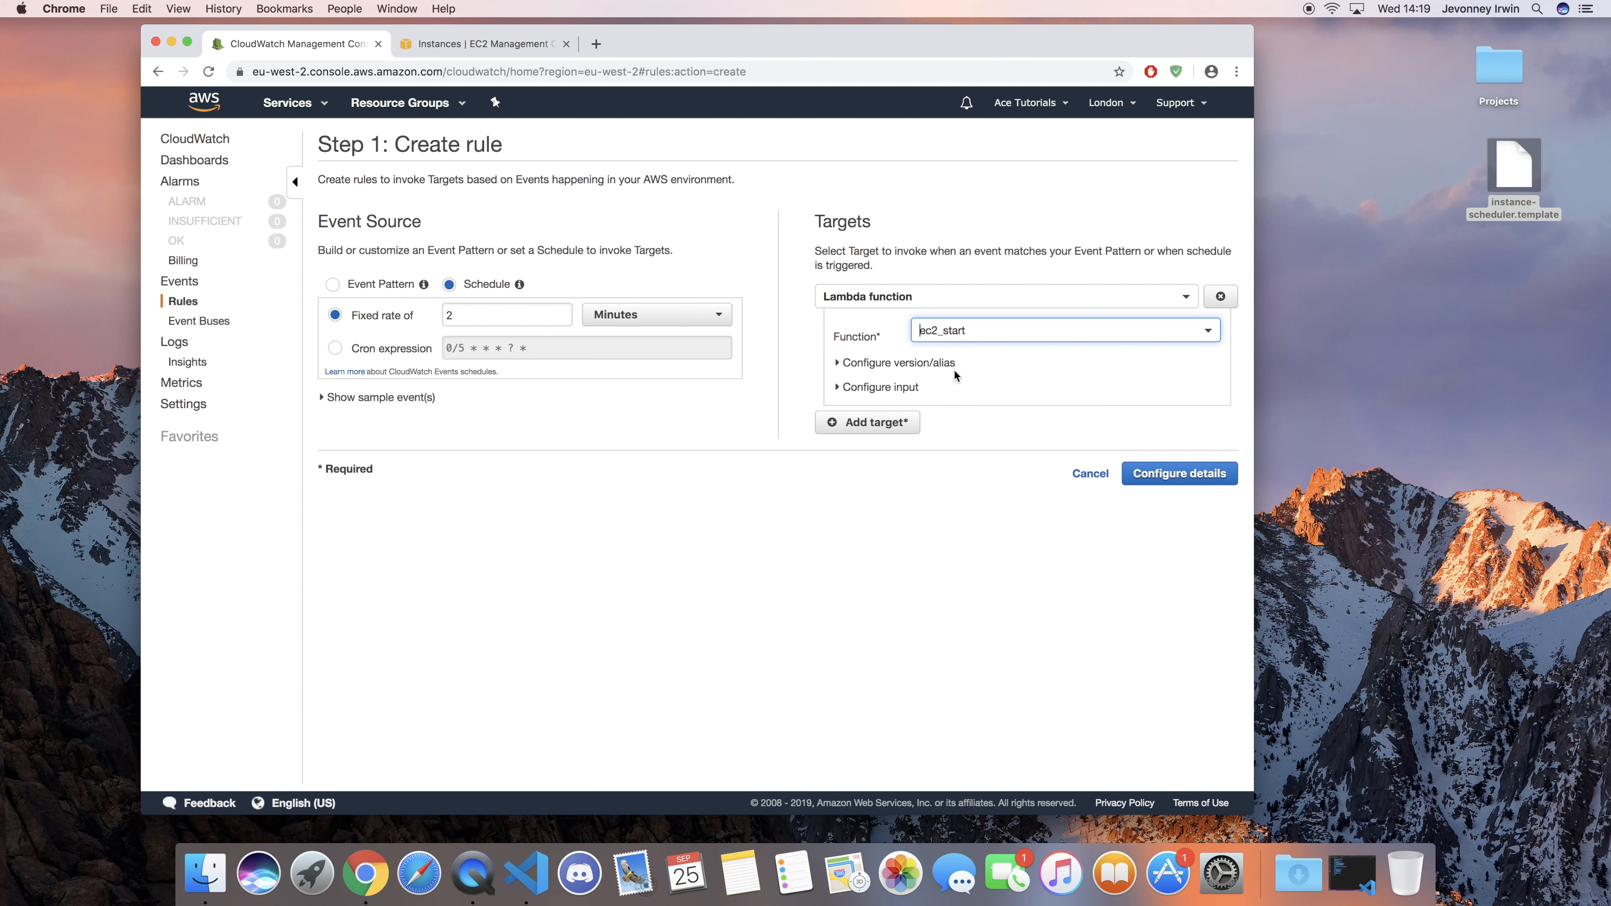
Step: Name the rule startEC2Instances, describe it as "rule to start ec2 instances", and create it
click(1173, 474)
click(551, 211)
text(startEC2Inctances)
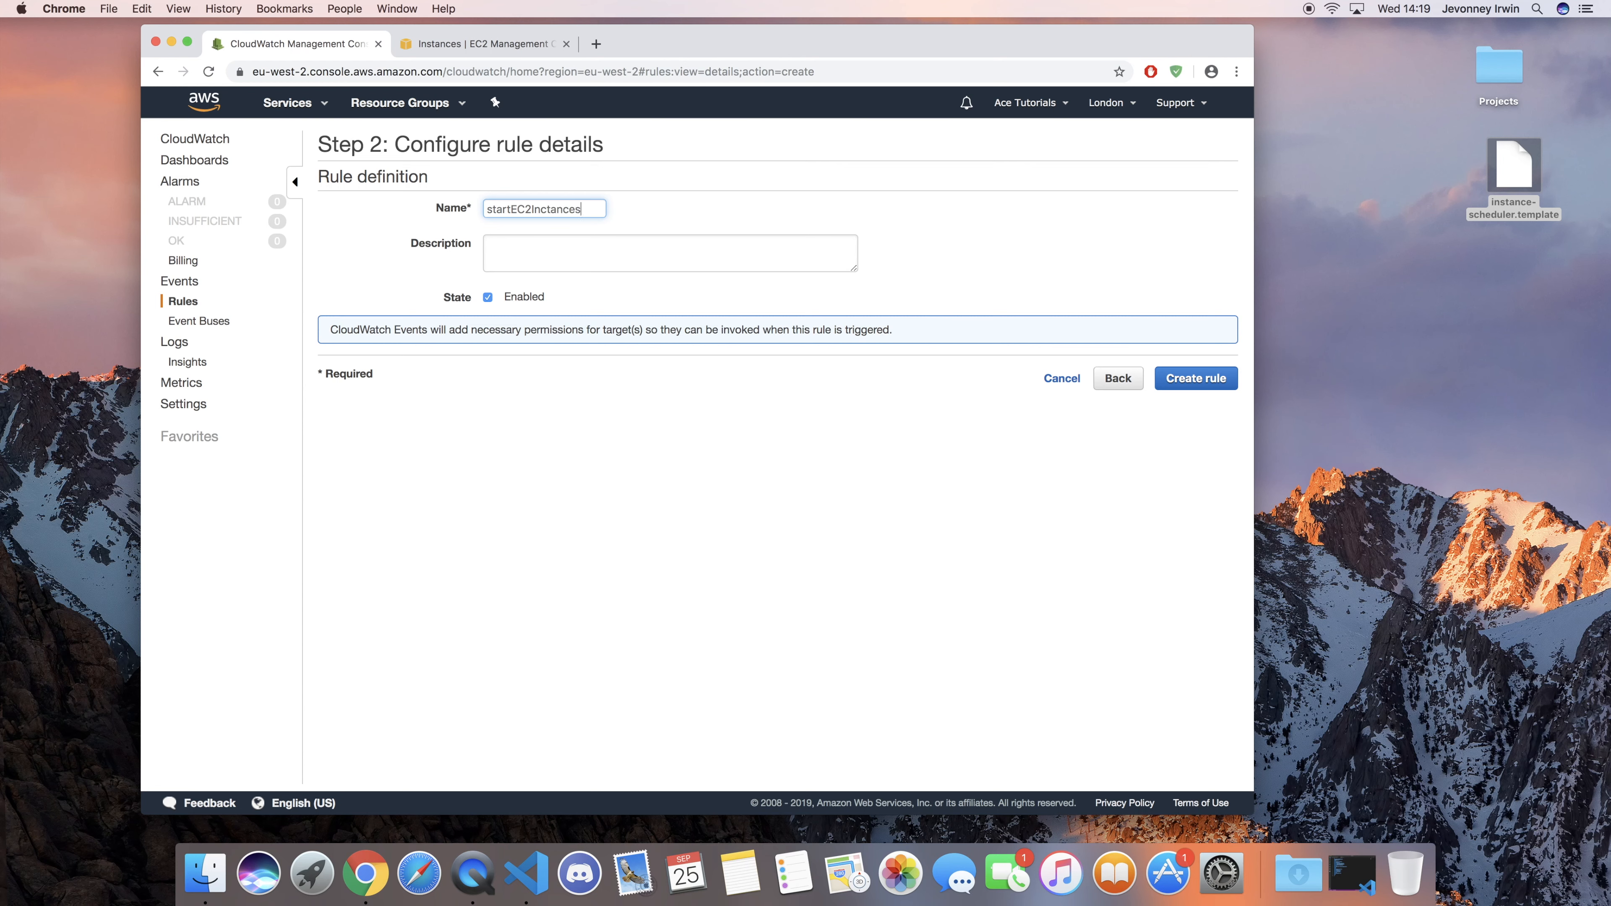
click(513, 251)
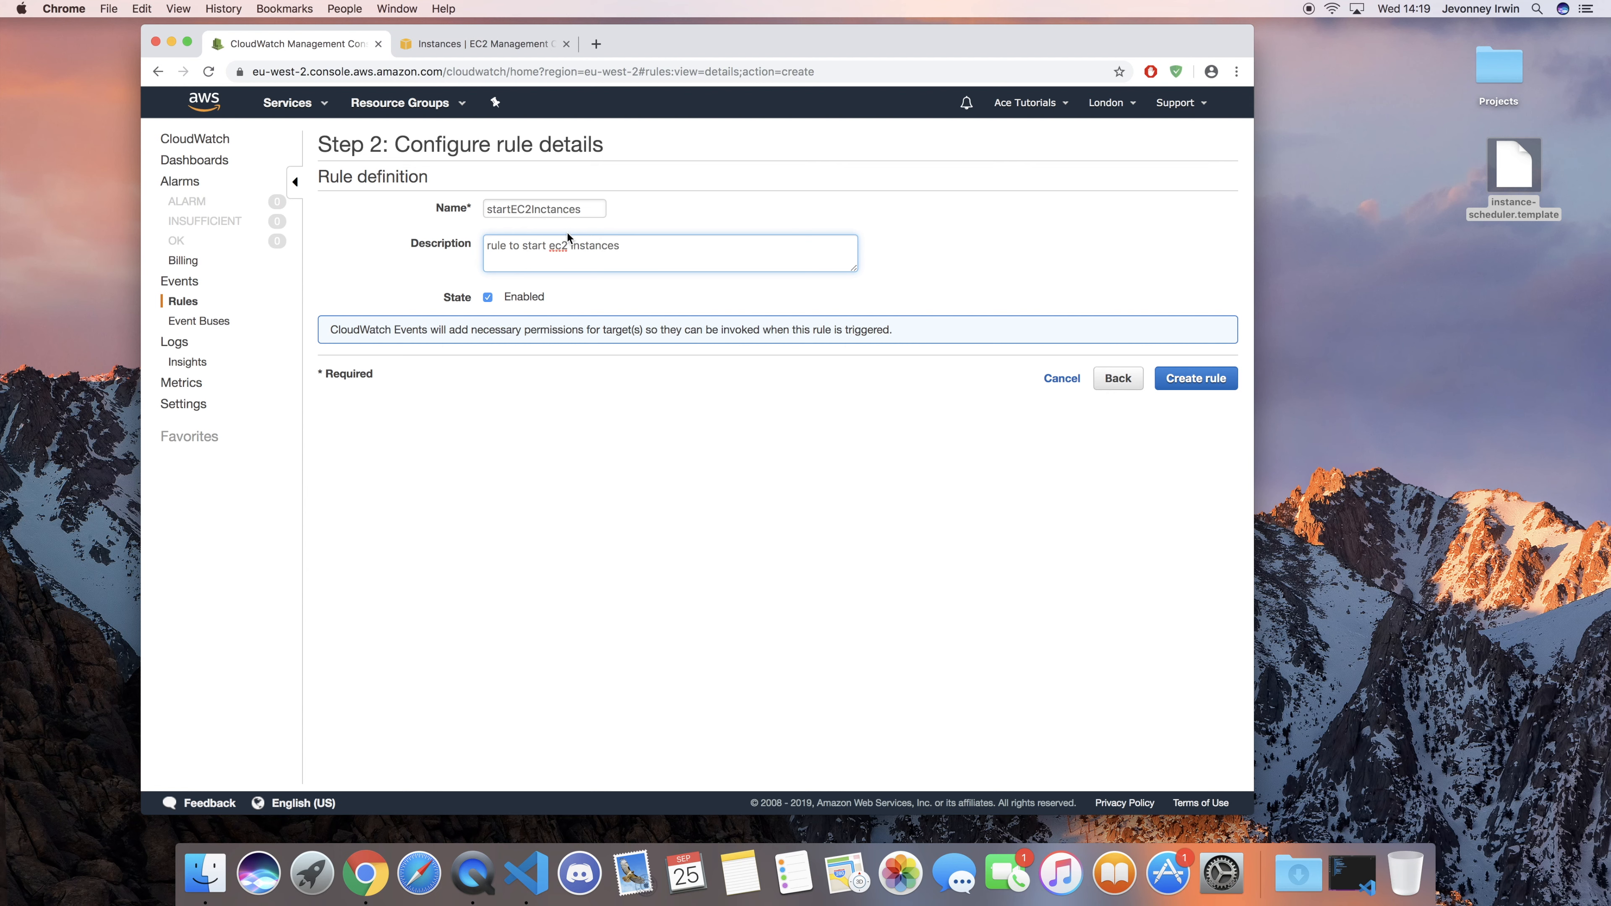
click(547, 210)
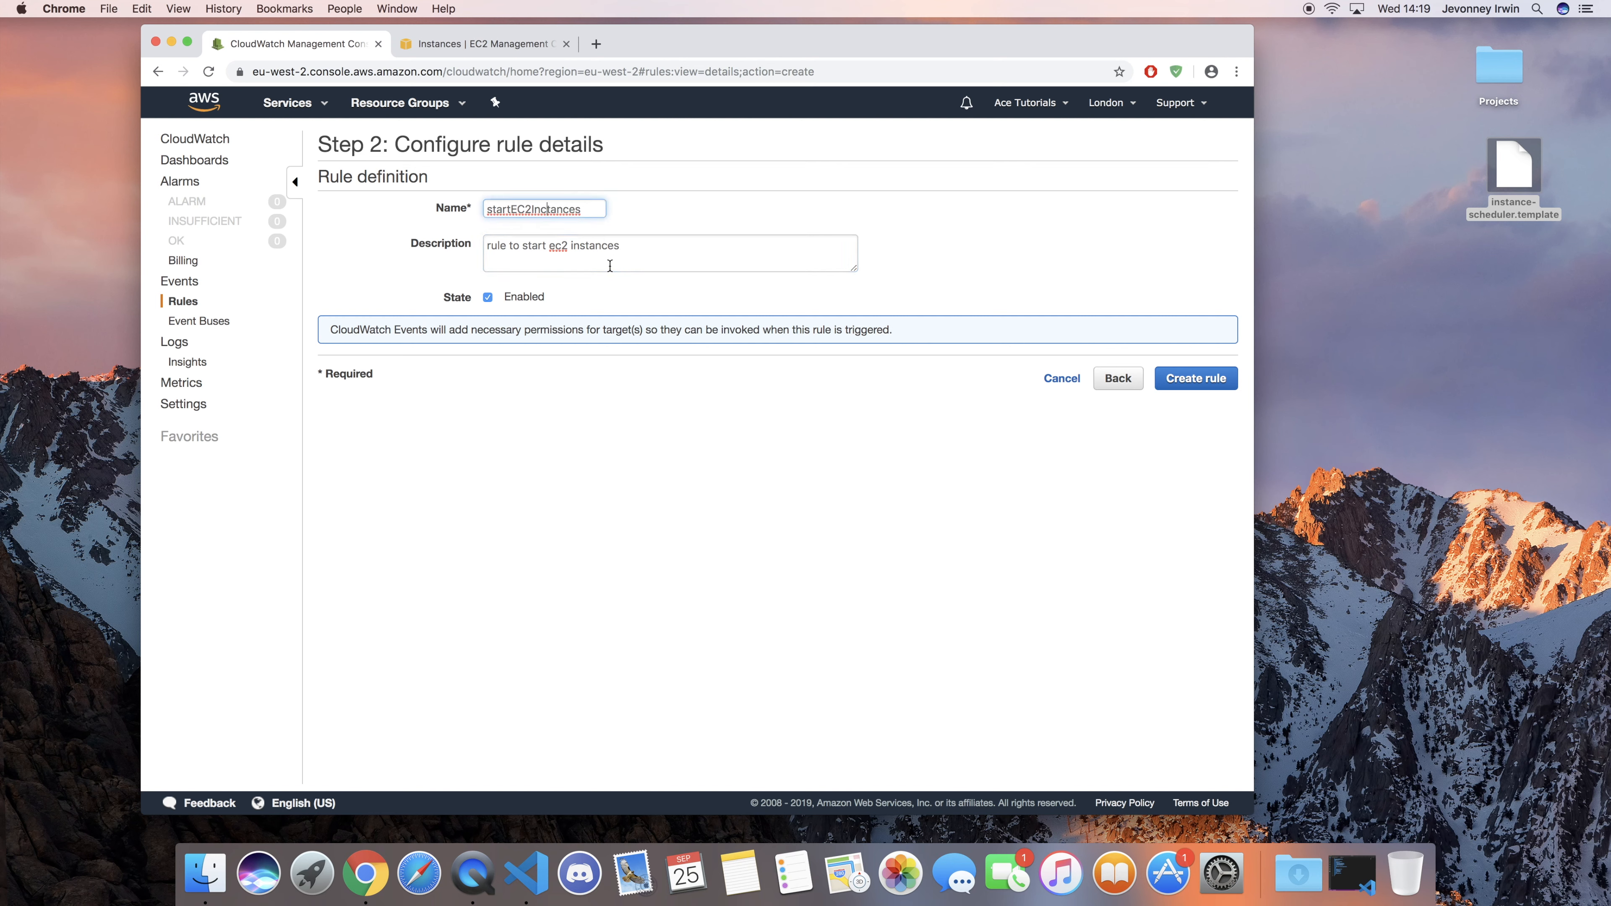
key(BackSpace)
text(s)
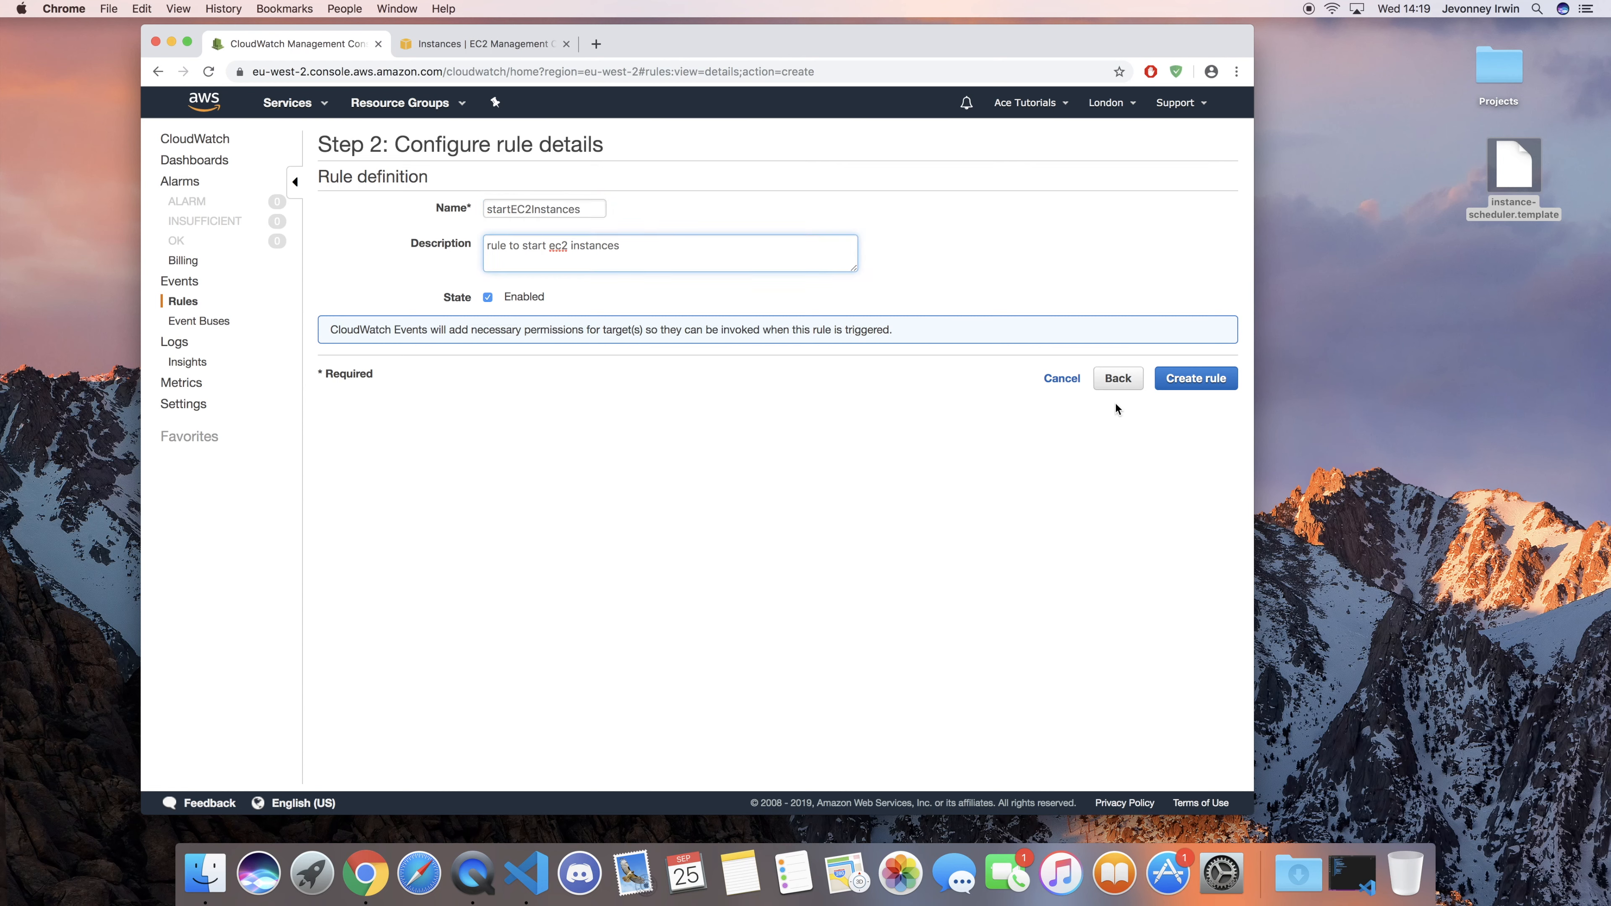
click(1205, 382)
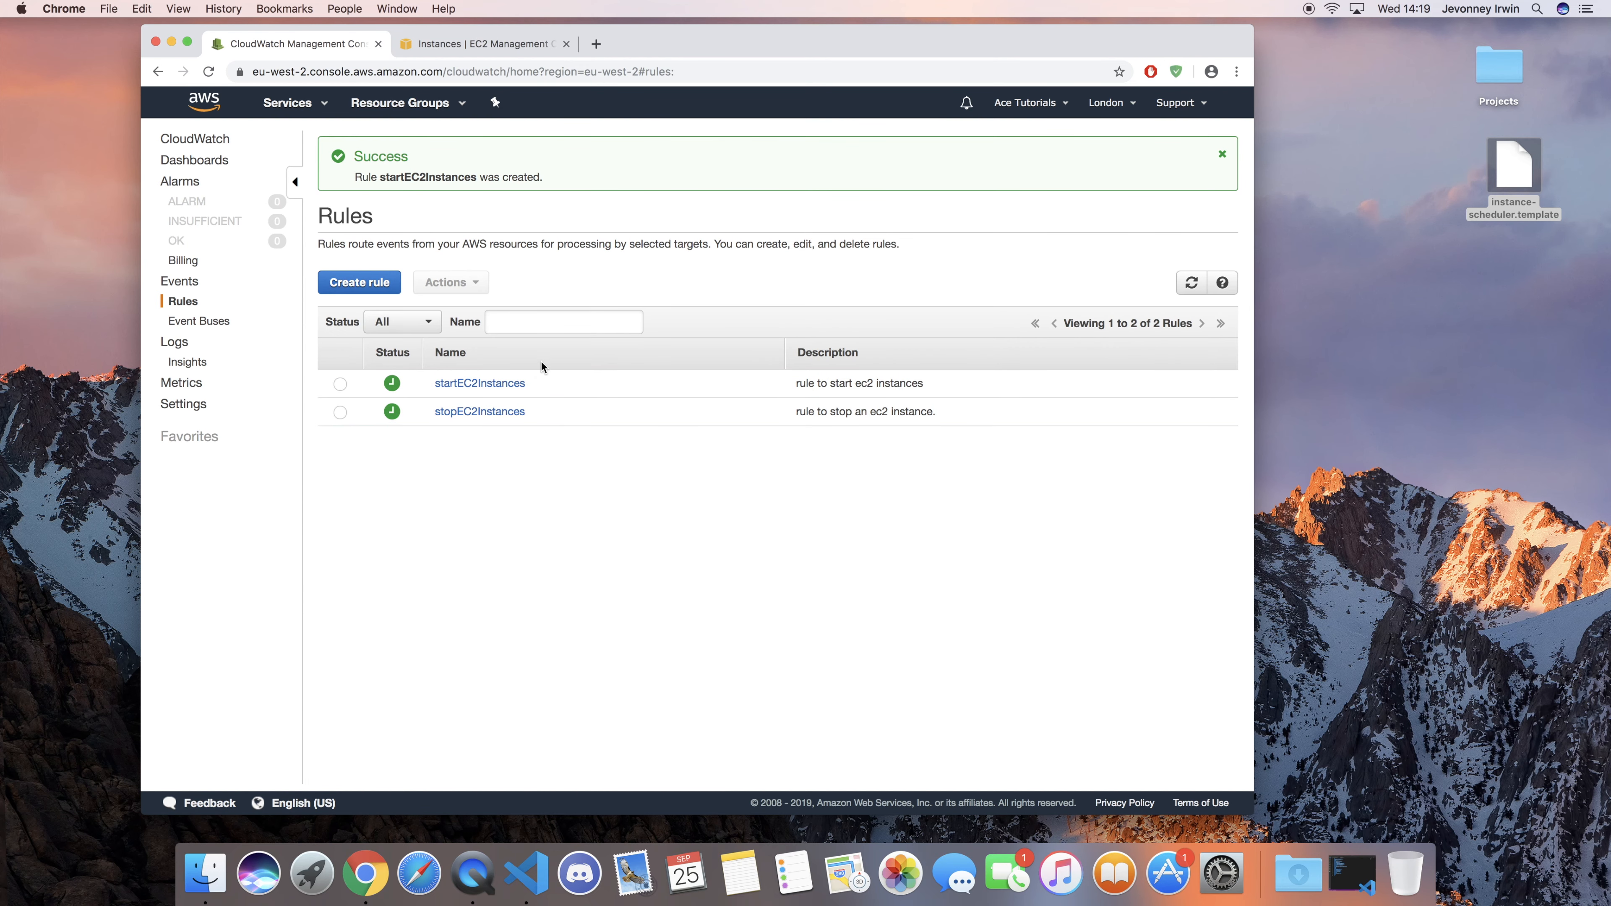
Step: Refresh the EC2 instances list to check the Bastion-Host instance's state under the scheduled rules
click(450, 46)
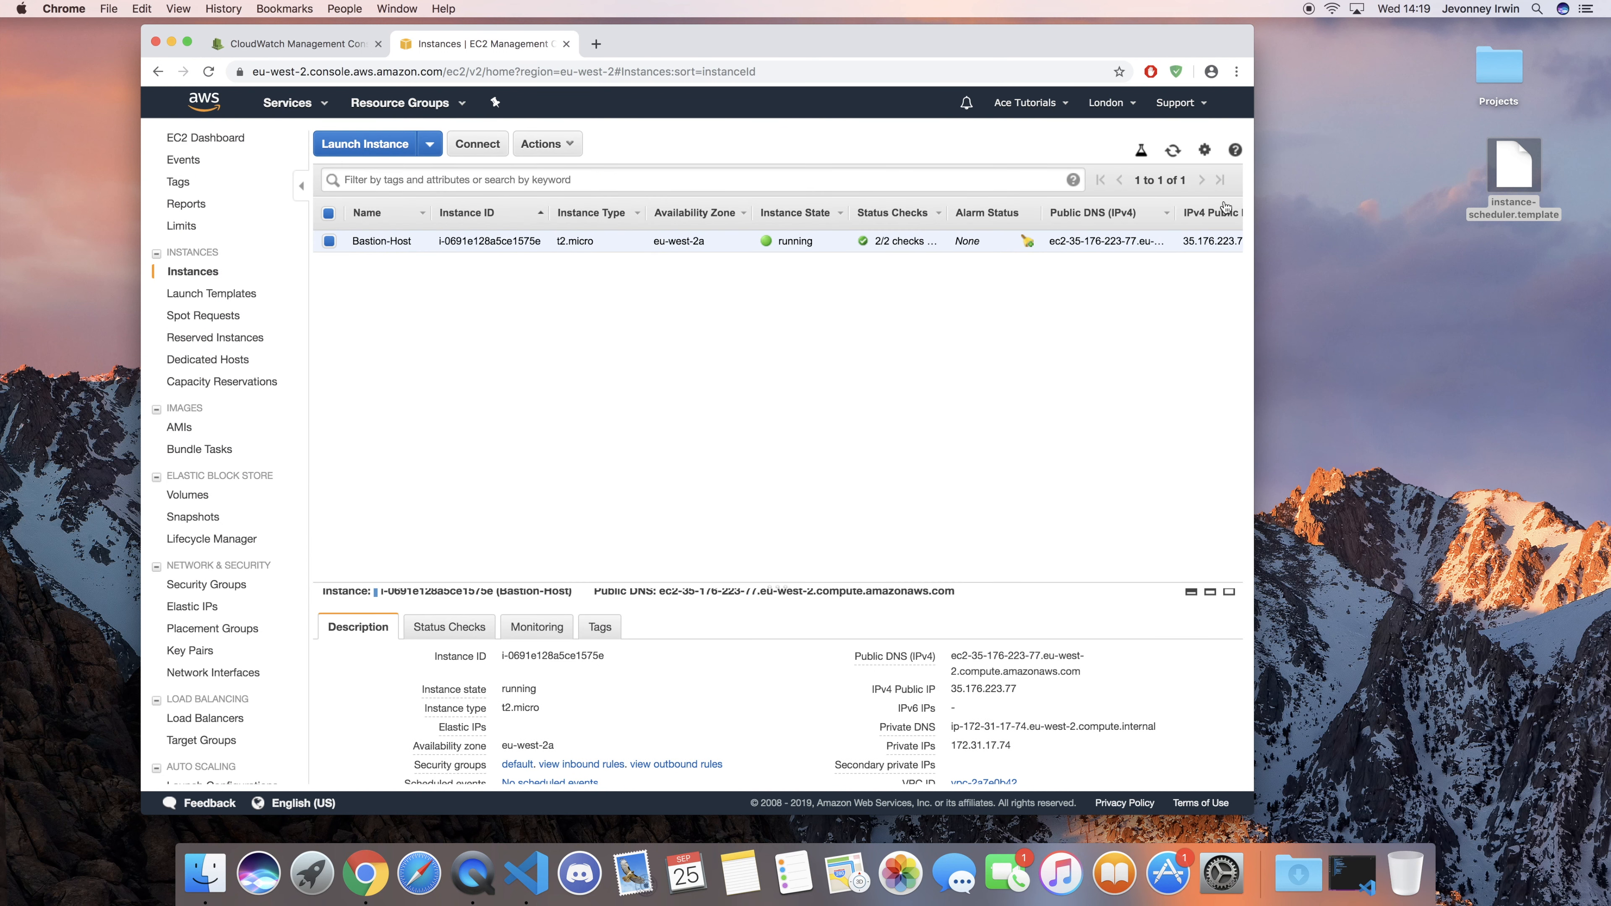
click(1173, 151)
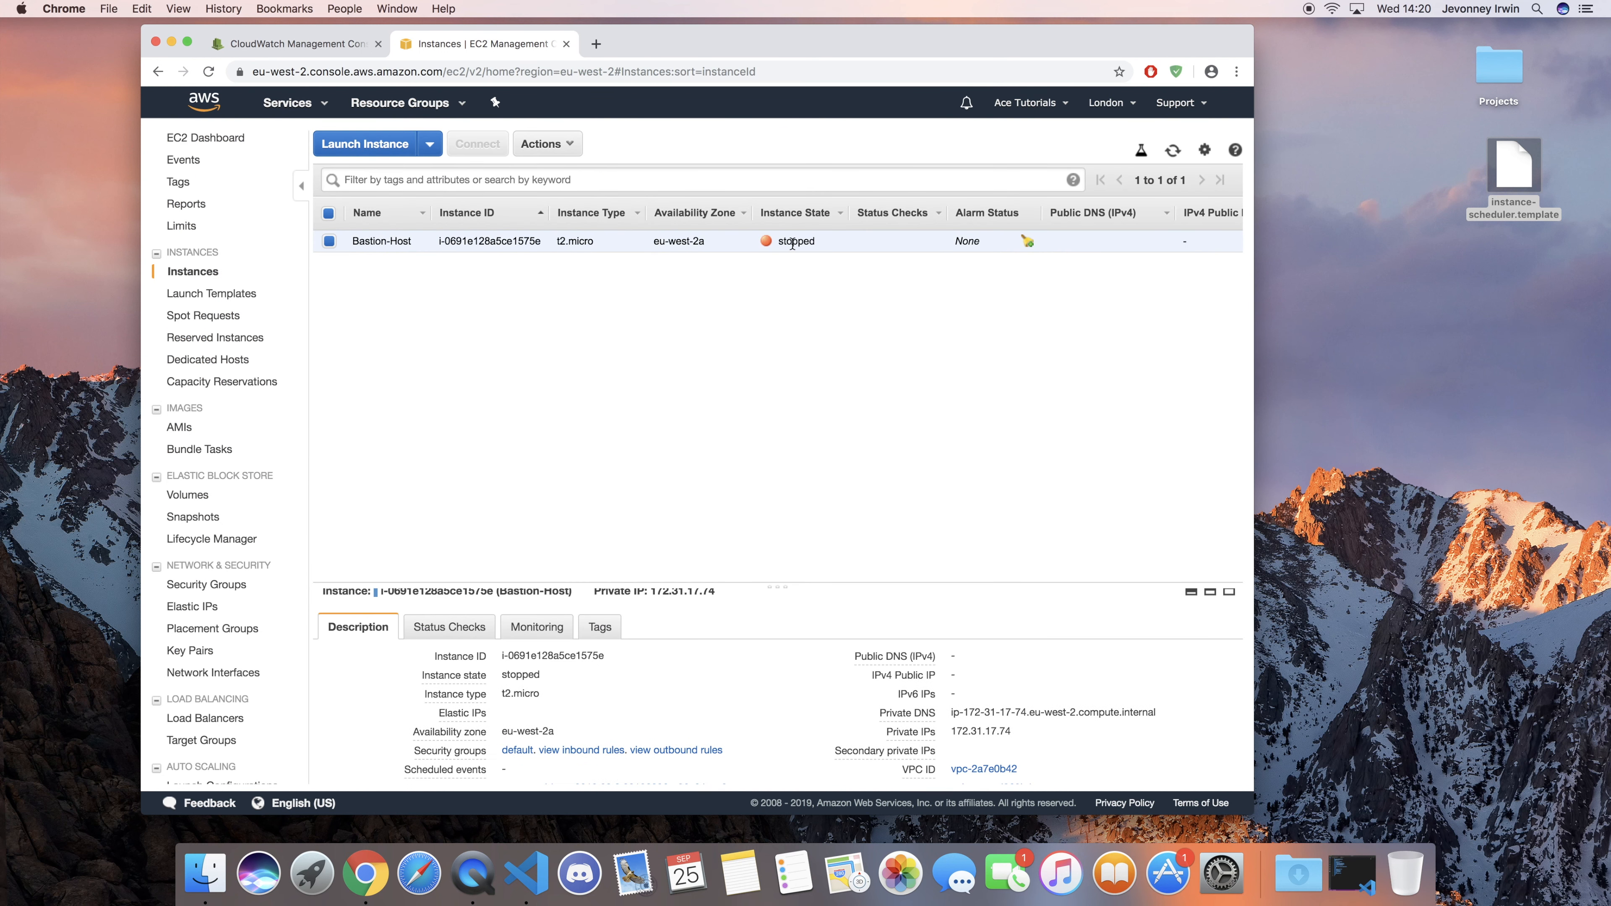
click(1173, 152)
click(1173, 151)
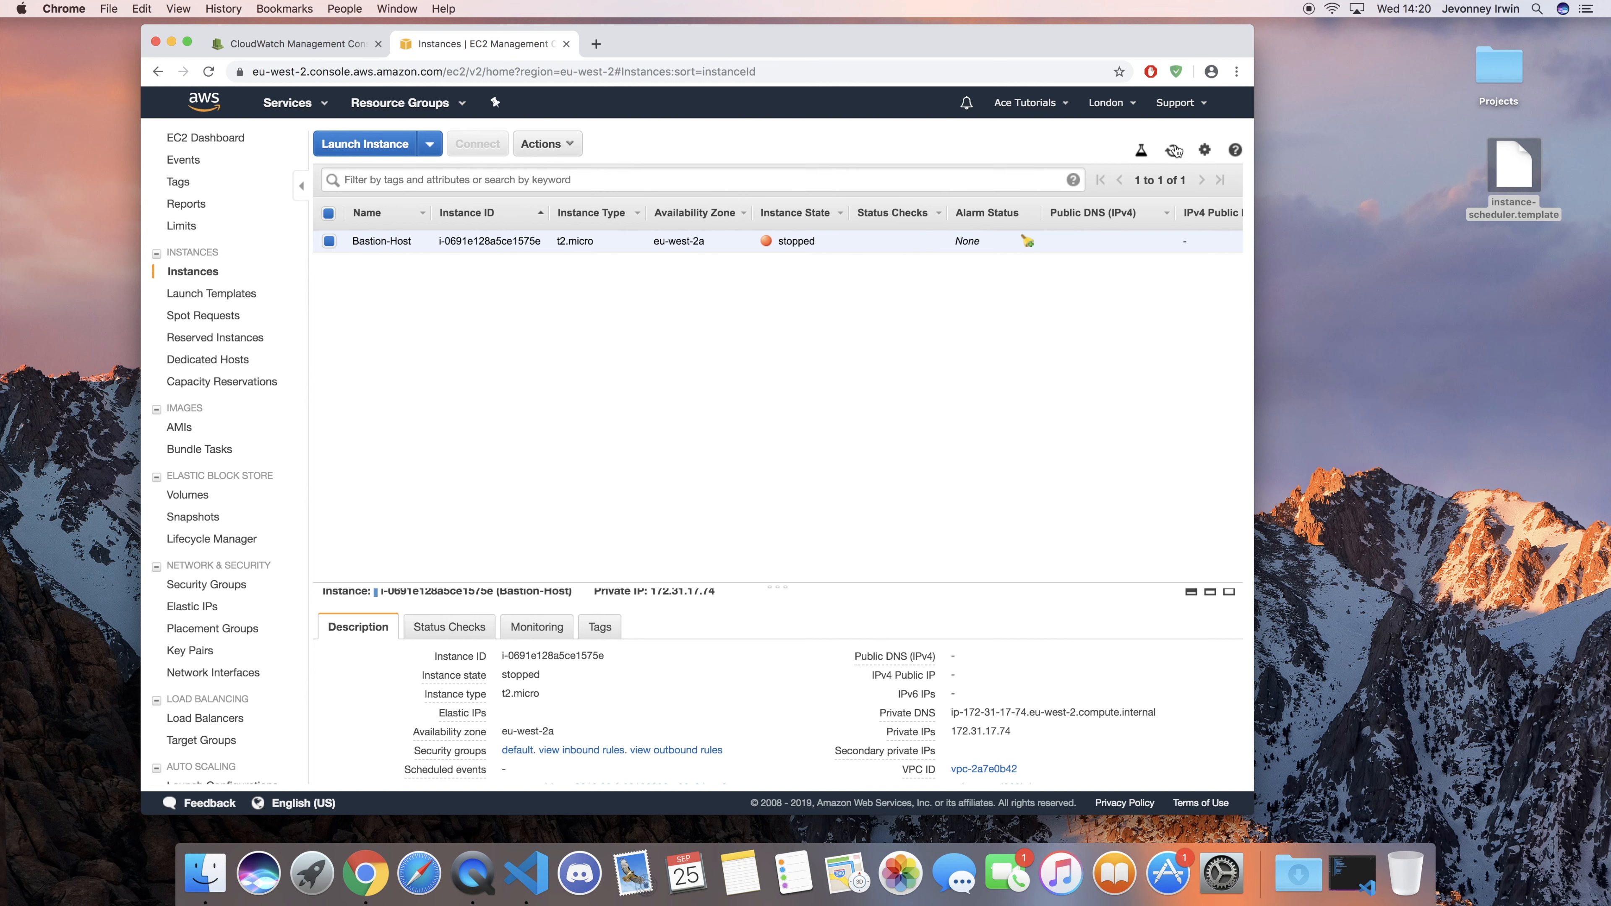